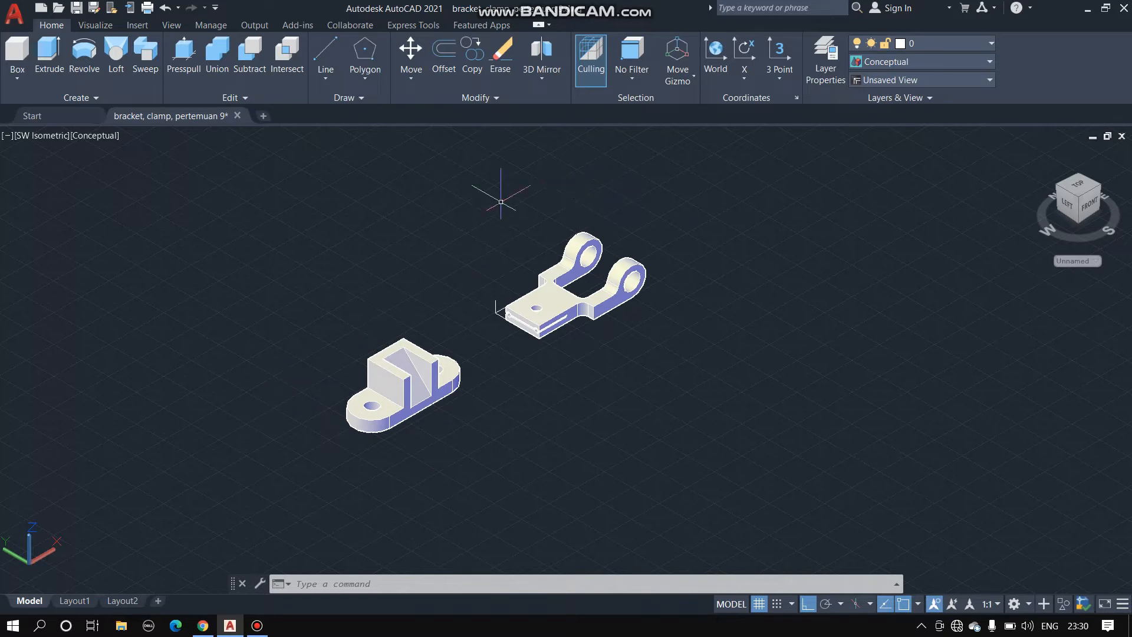
pyautogui.click(237, 194)
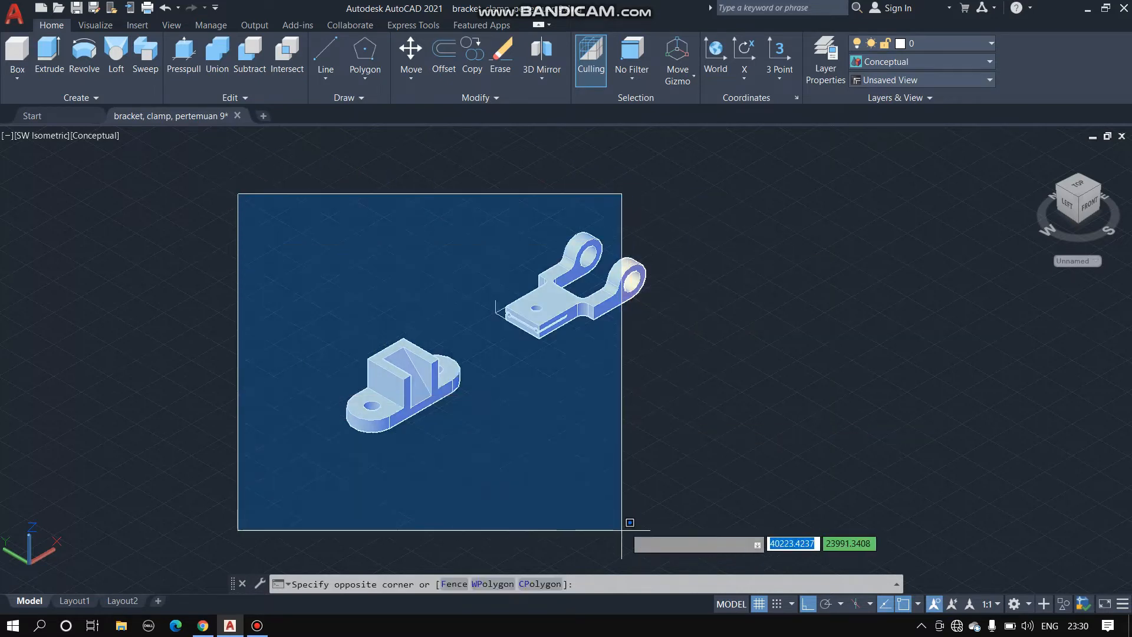
pyautogui.click(765, 448)
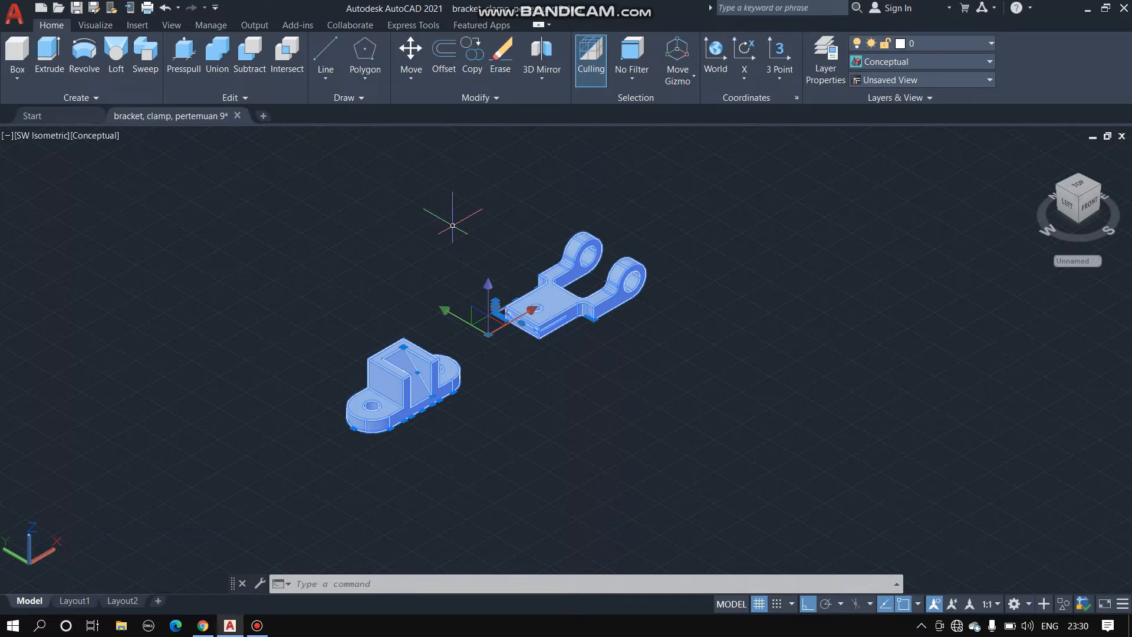
pyautogui.click(600, 363)
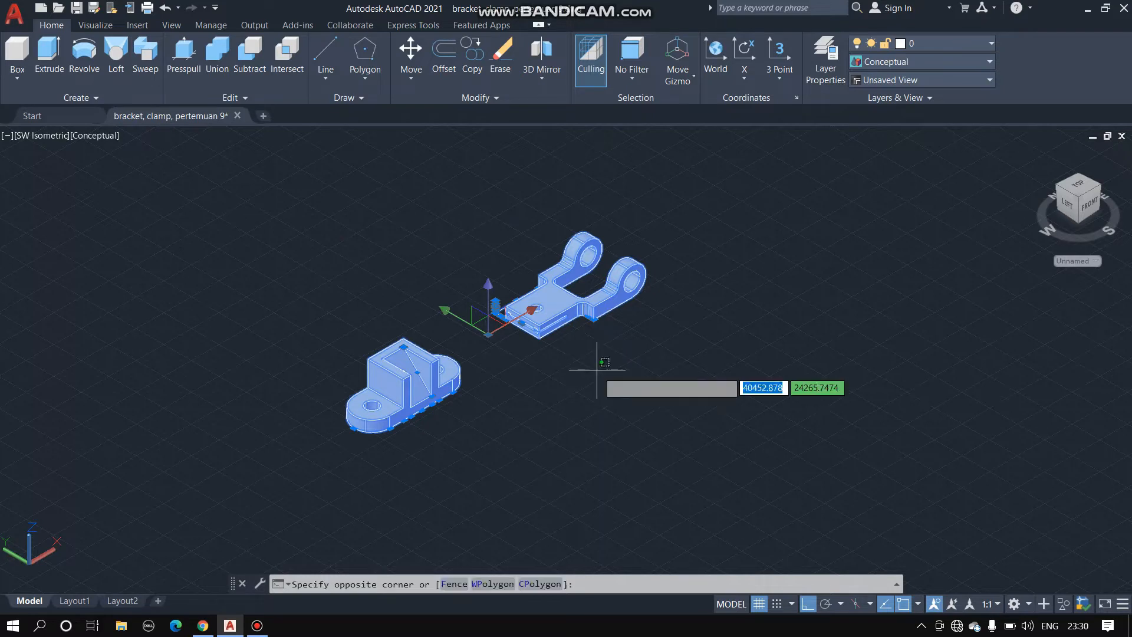
pyautogui.press('Escape')
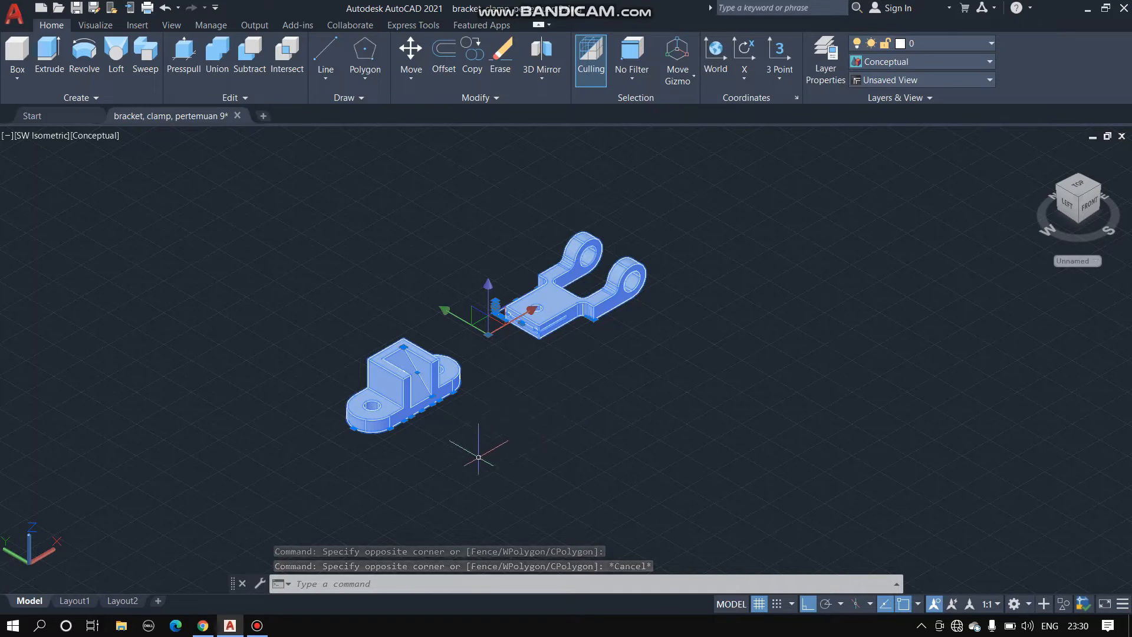
pyautogui.click(444, 454)
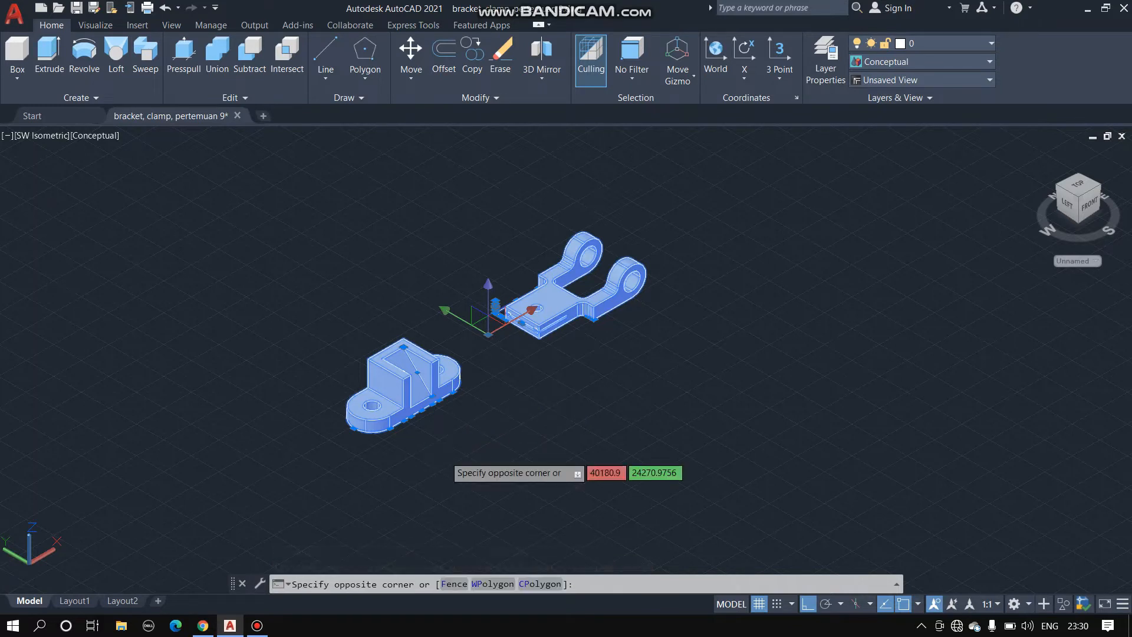
pyautogui.press('Escape')
pyautogui.press('Escape')
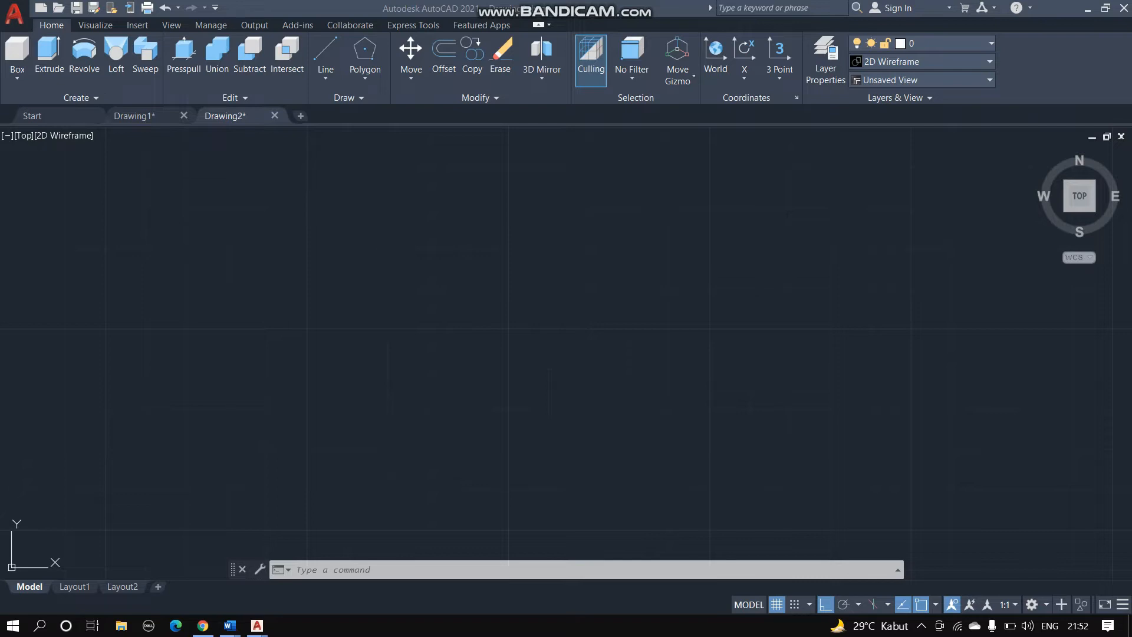
# Draw a circle with a diameter of 22 in the empty drawing
pyautogui.write('C')
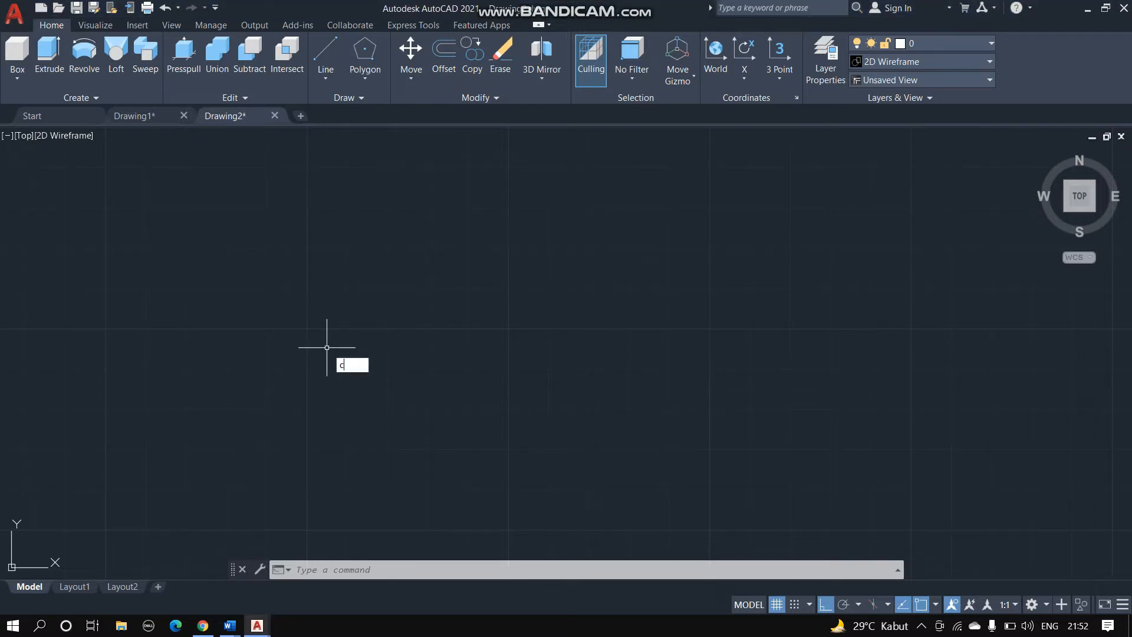
pyautogui.press('Return')
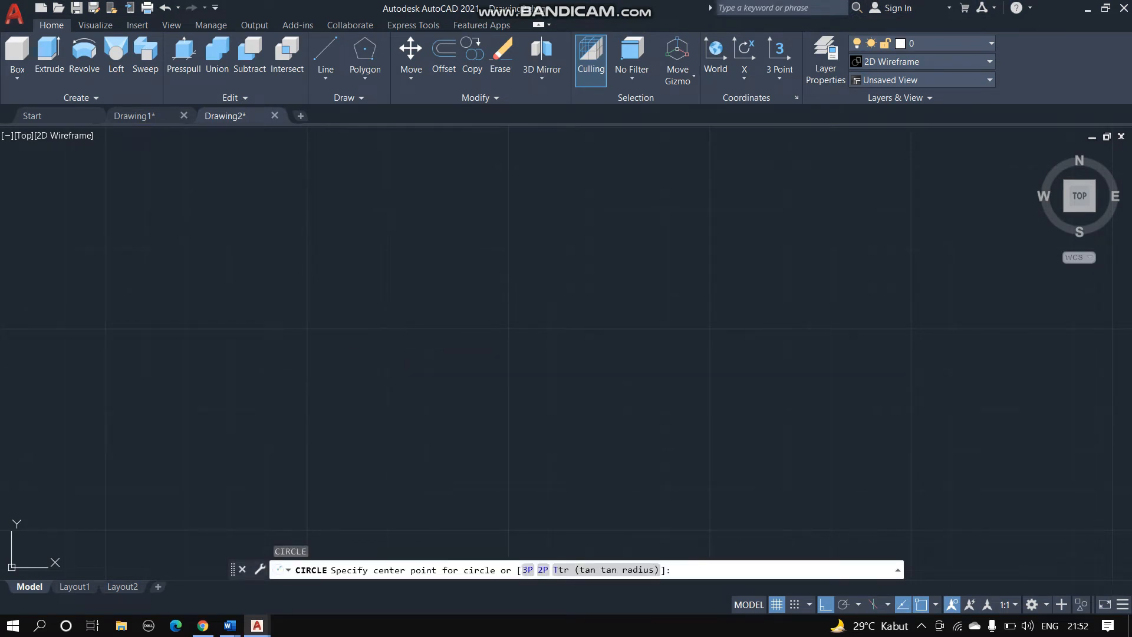
pyautogui.click(402, 347)
pyautogui.write('d')
pyautogui.press('Return')
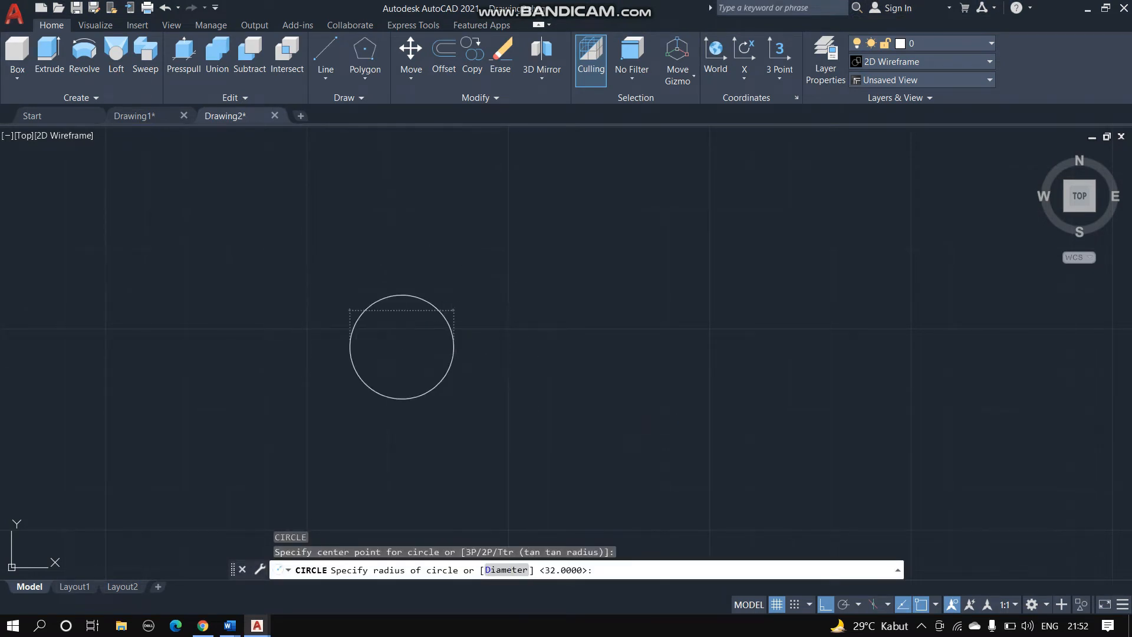
pyautogui.write('22')
pyautogui.press('Return')
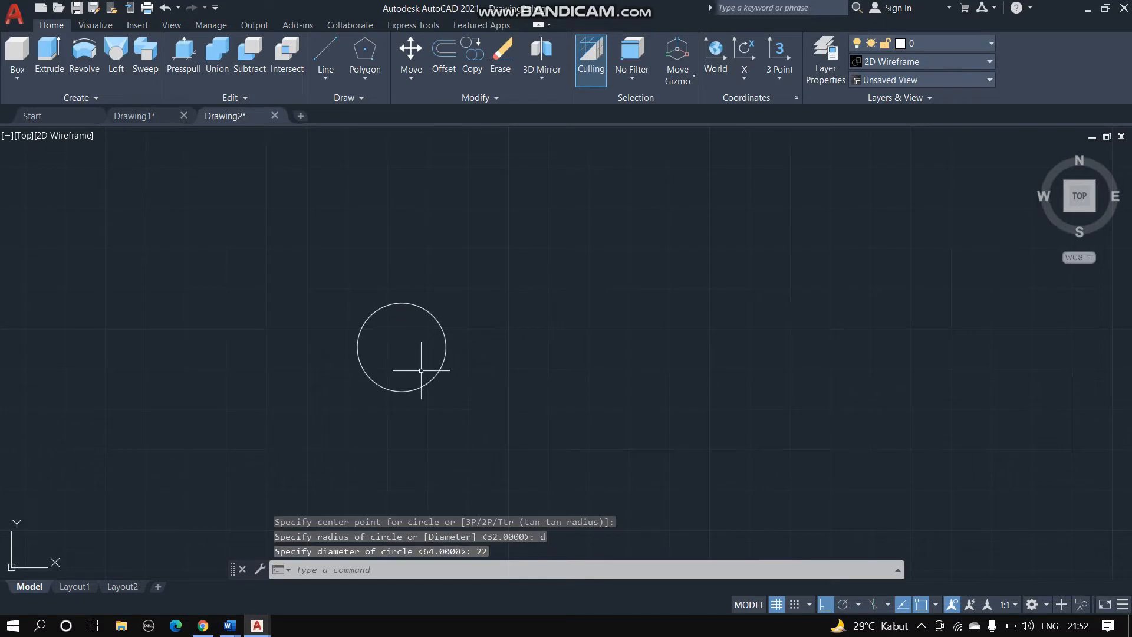
# Draw a concentric circle with a radius of 32 around the small circle's center
pyautogui.write('c')
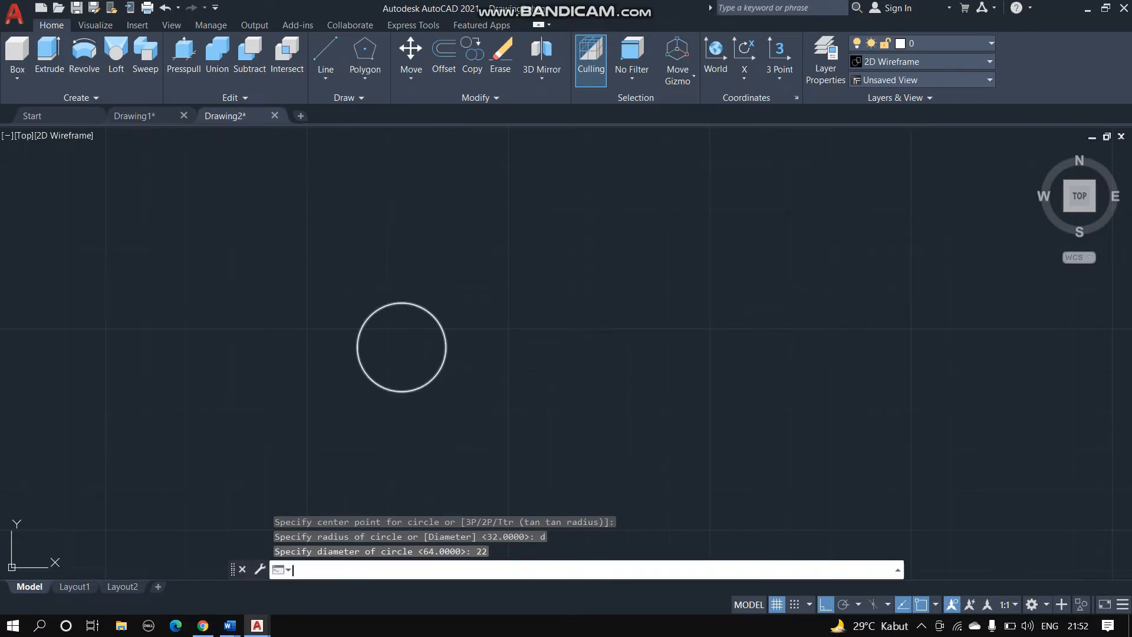
pyautogui.press('Return')
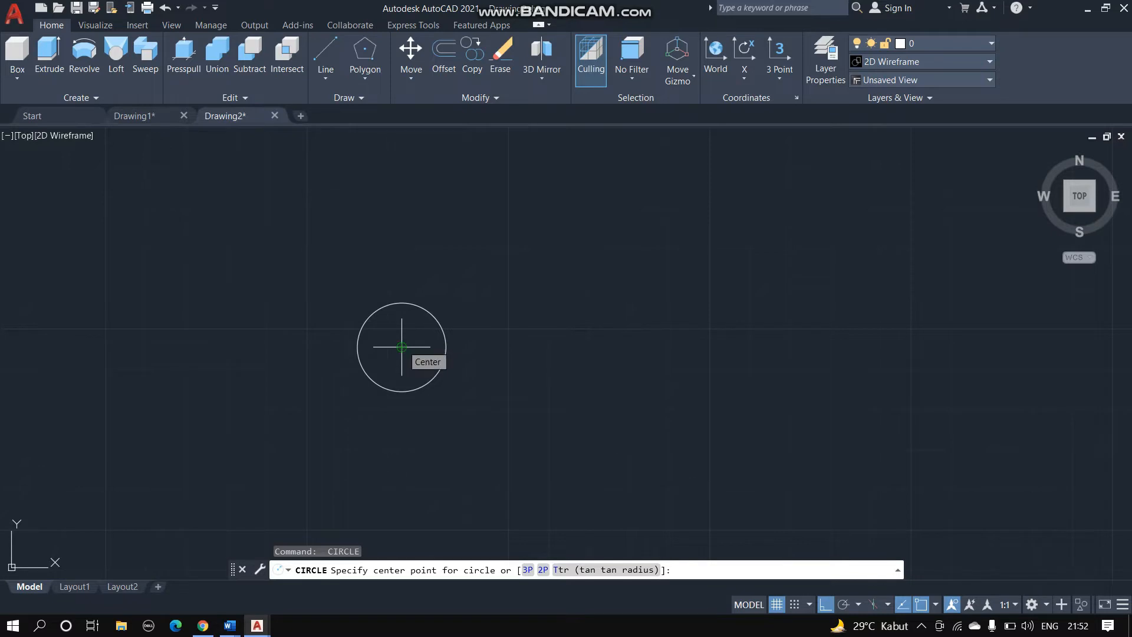
pyautogui.click(401, 346)
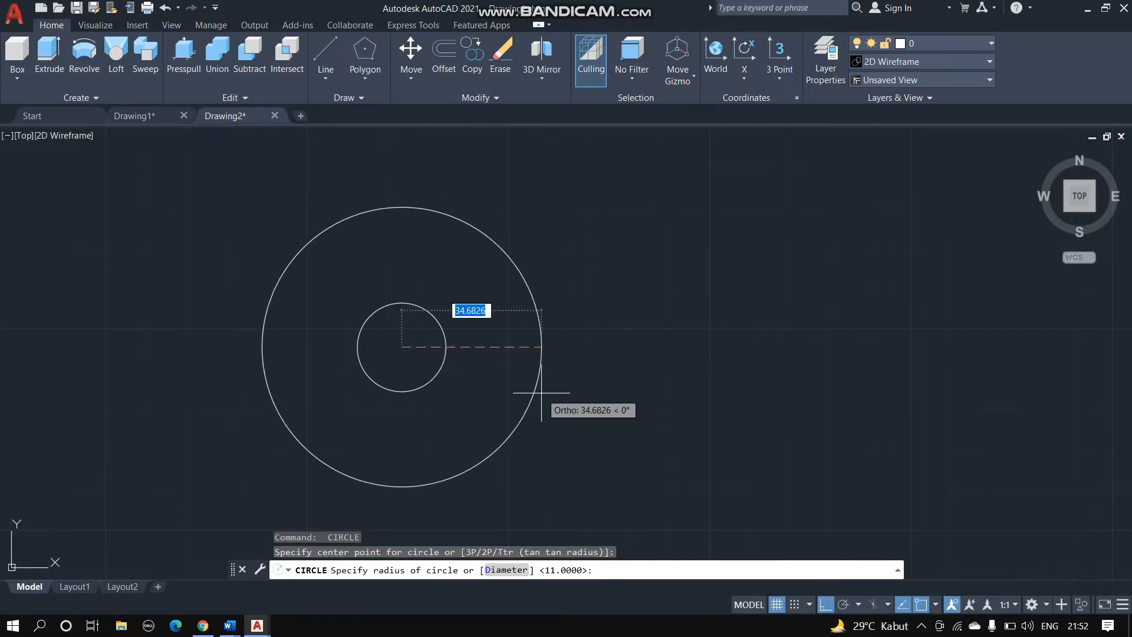
pyautogui.write('32')
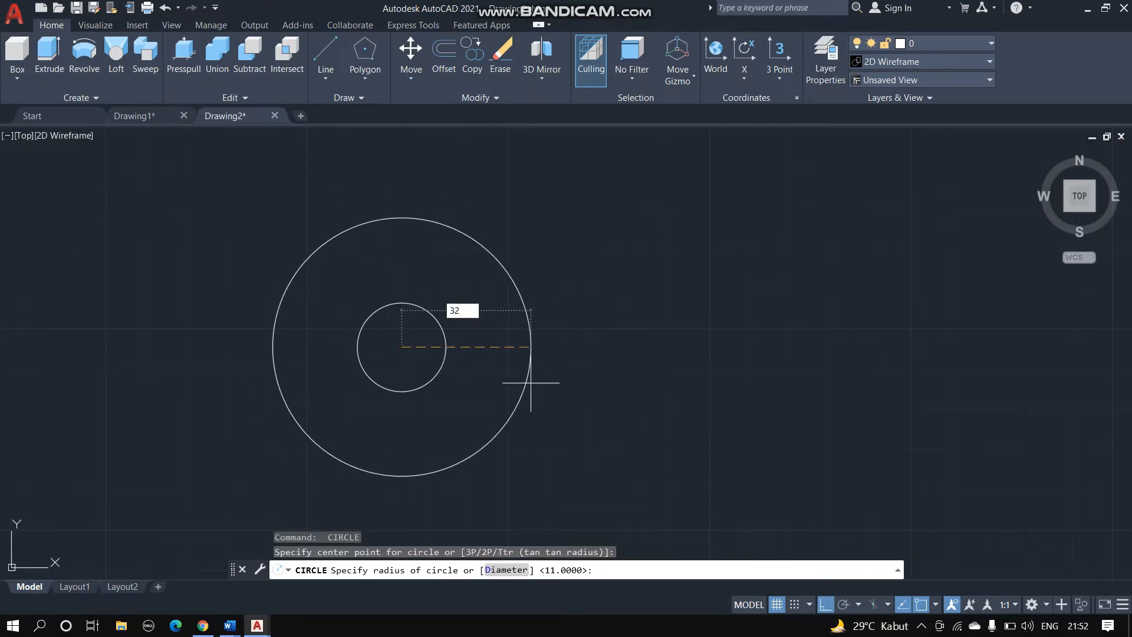
pyautogui.press('Return')
# Copy both concentric circles 114 units horizontally to the right, using their shared center as the base point
pyautogui.scroll(-4, 495, 345)
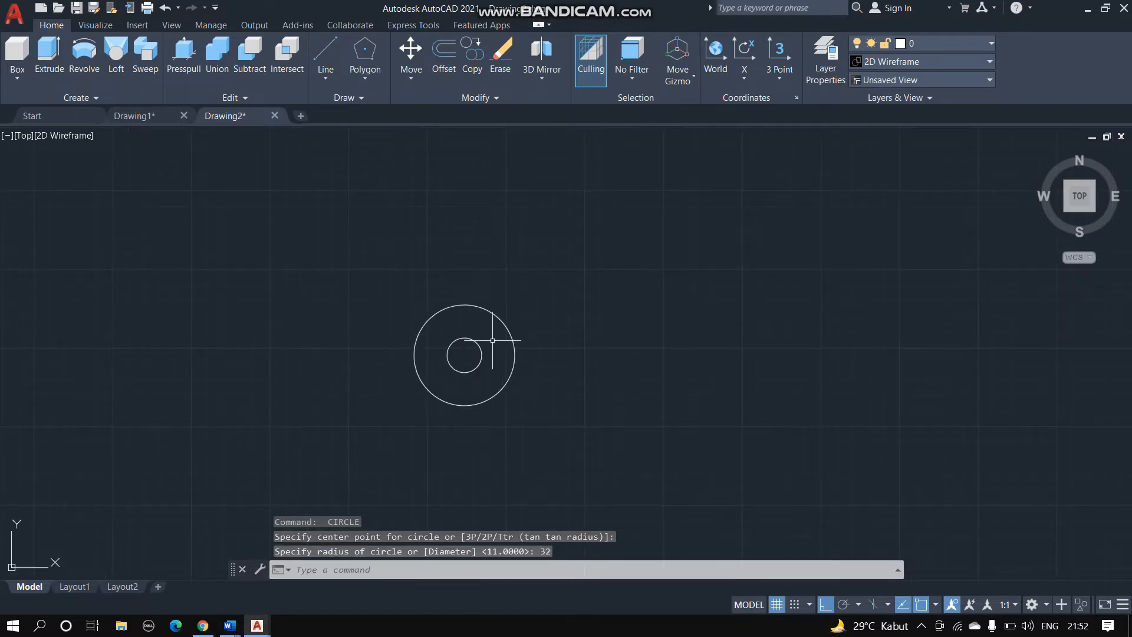
pyautogui.click(404, 278)
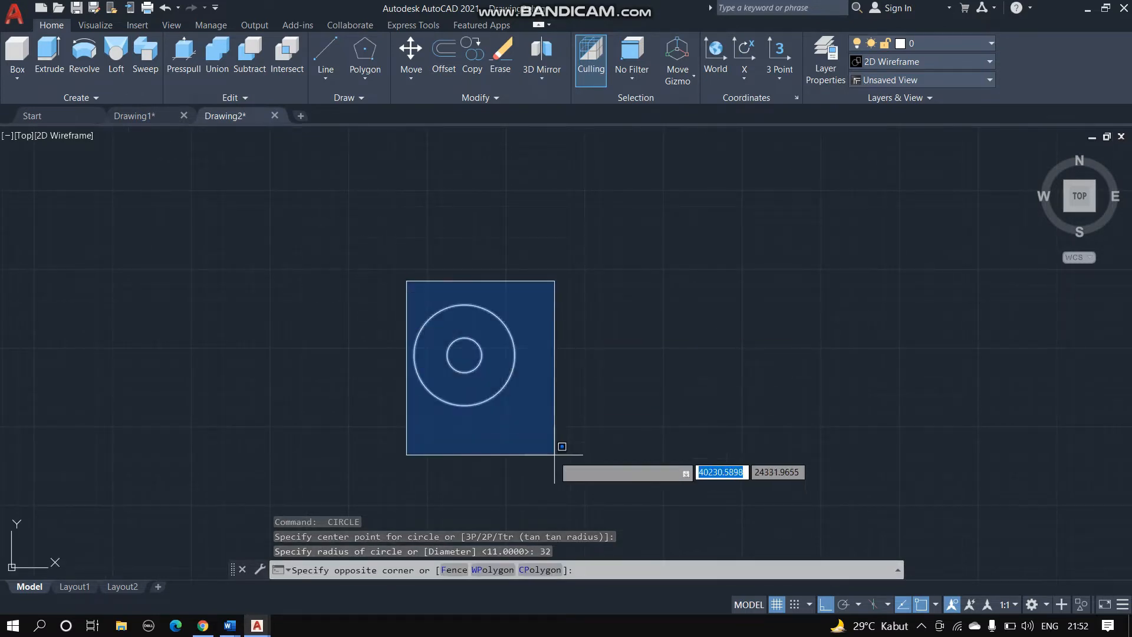
pyautogui.click(558, 453)
pyautogui.write('cop')
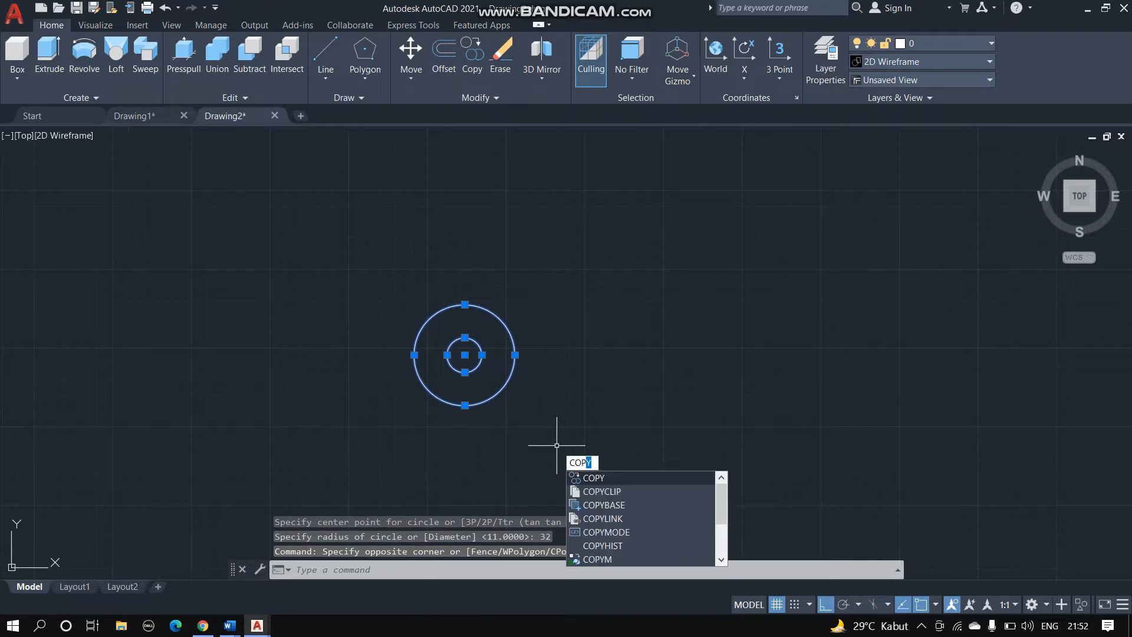
pyautogui.press('Return')
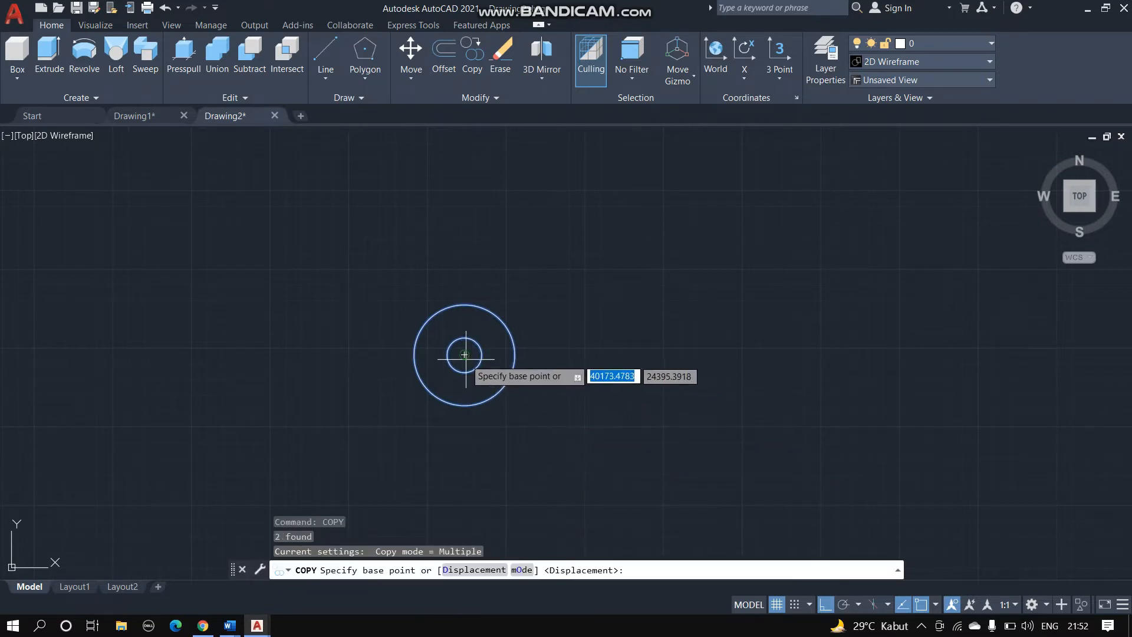
pyautogui.click(464, 355)
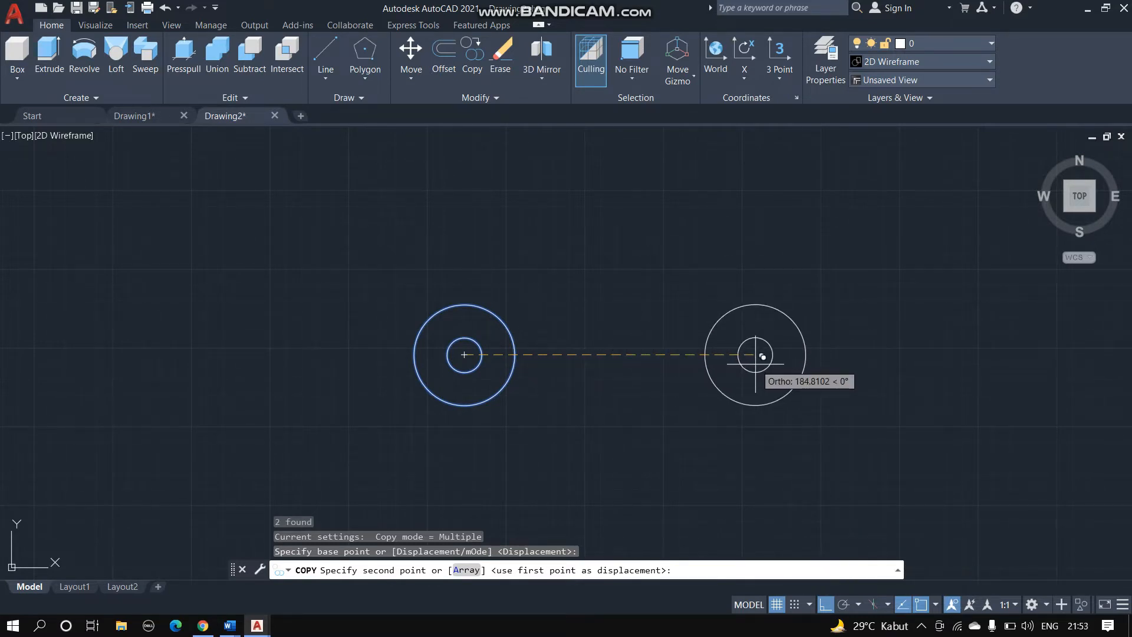
pyautogui.write('1')
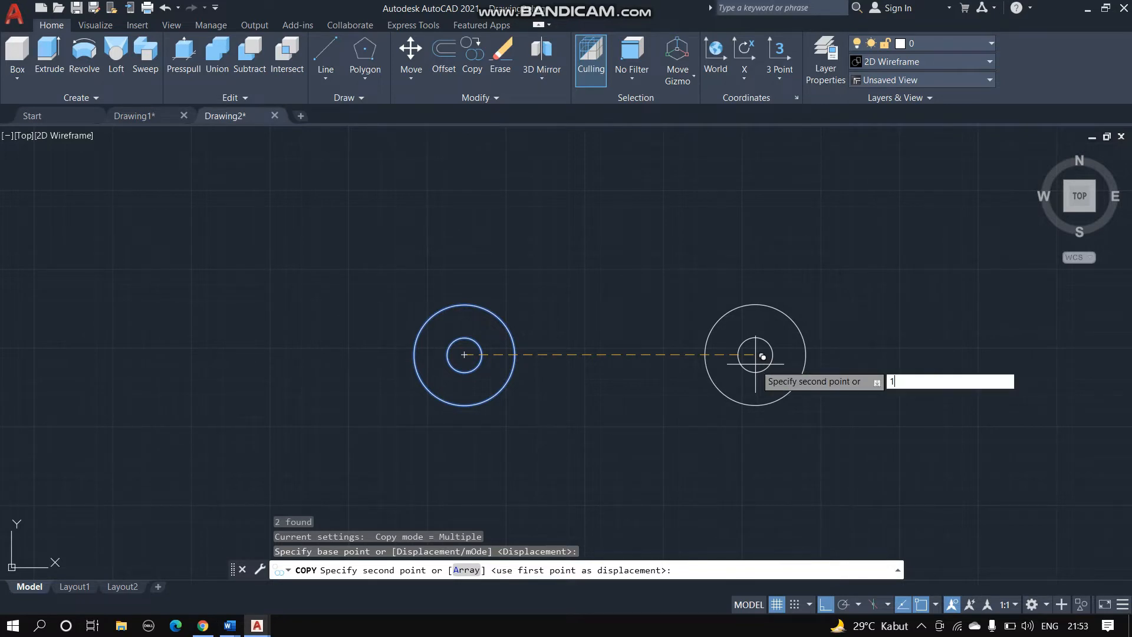
pyautogui.write('14')
pyautogui.press('Return')
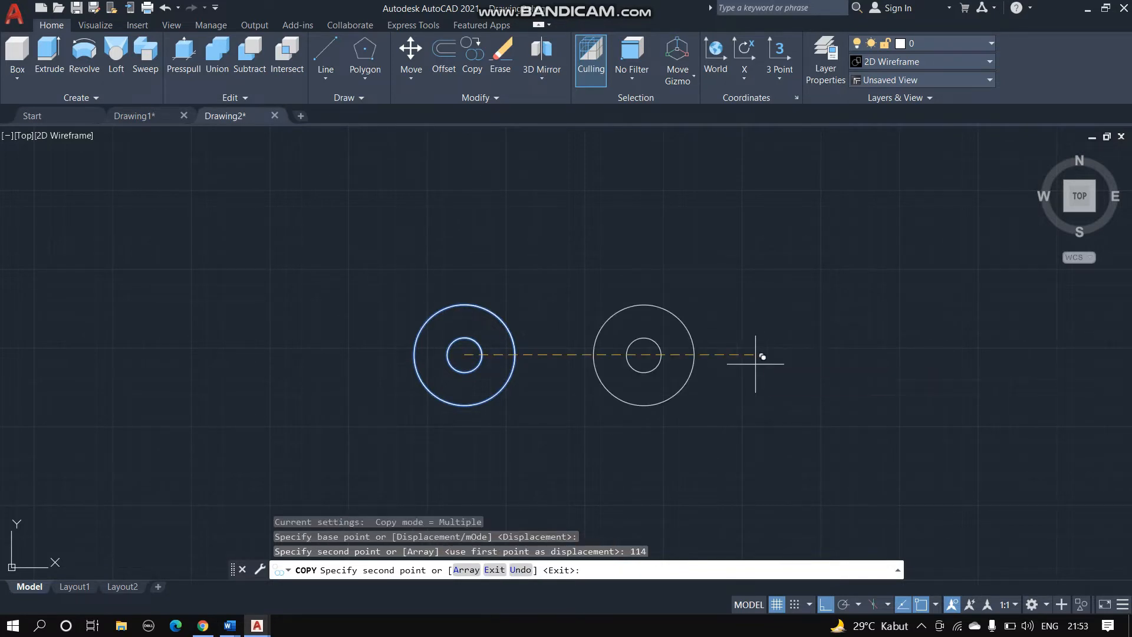
pyautogui.press('Escape')
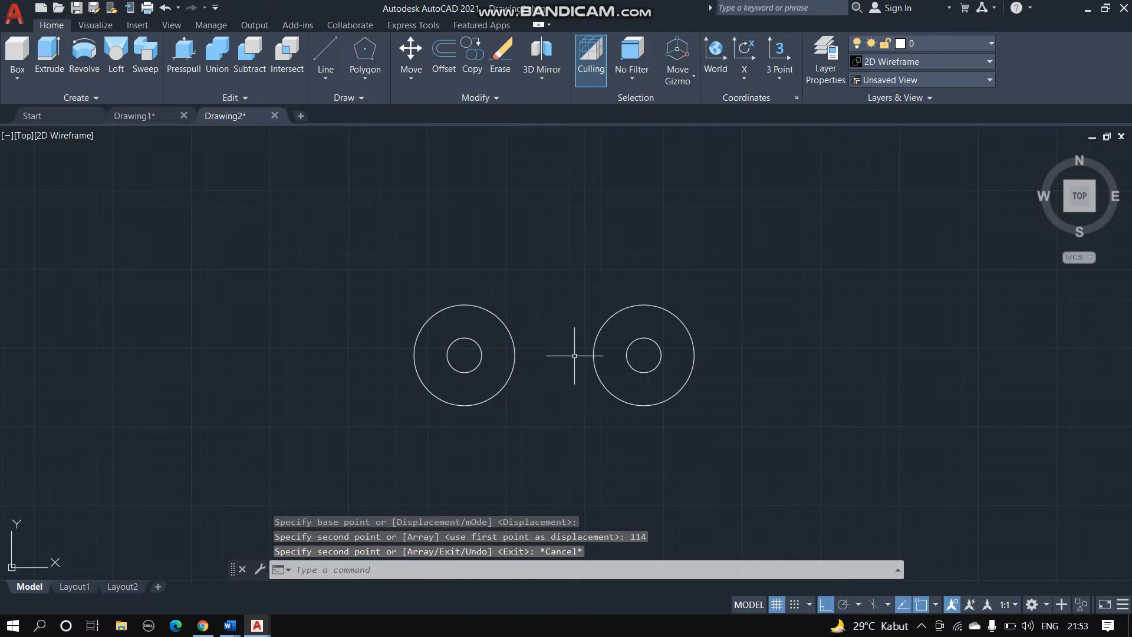
# Draw a horizontal line joining the top quadrants of the two large circles
pyautogui.write('LINE')
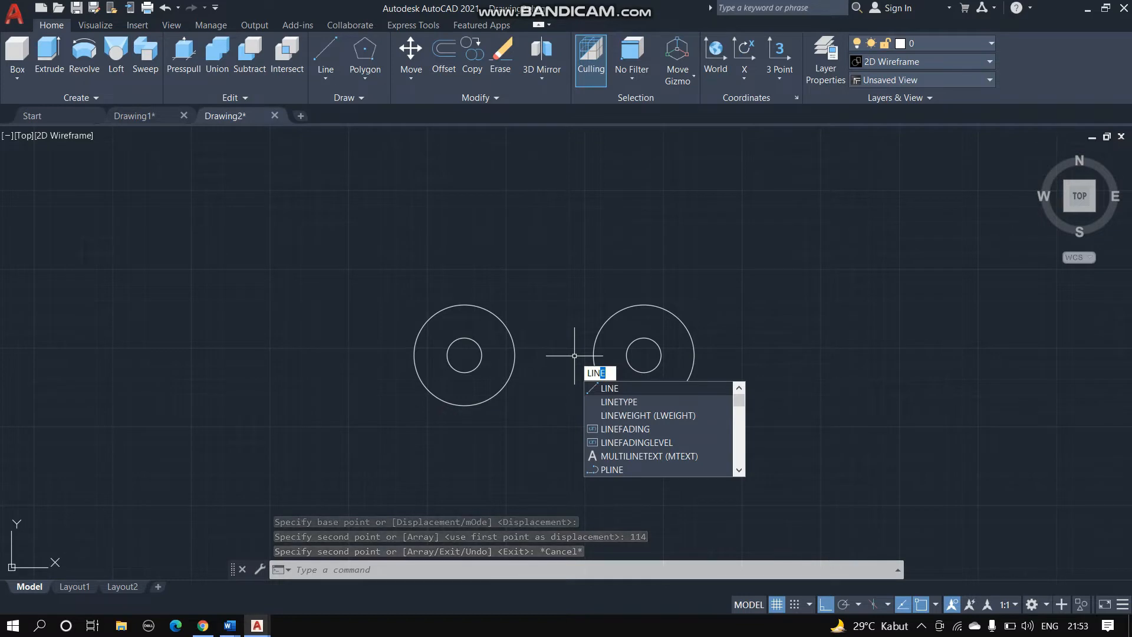
pyautogui.press('Return')
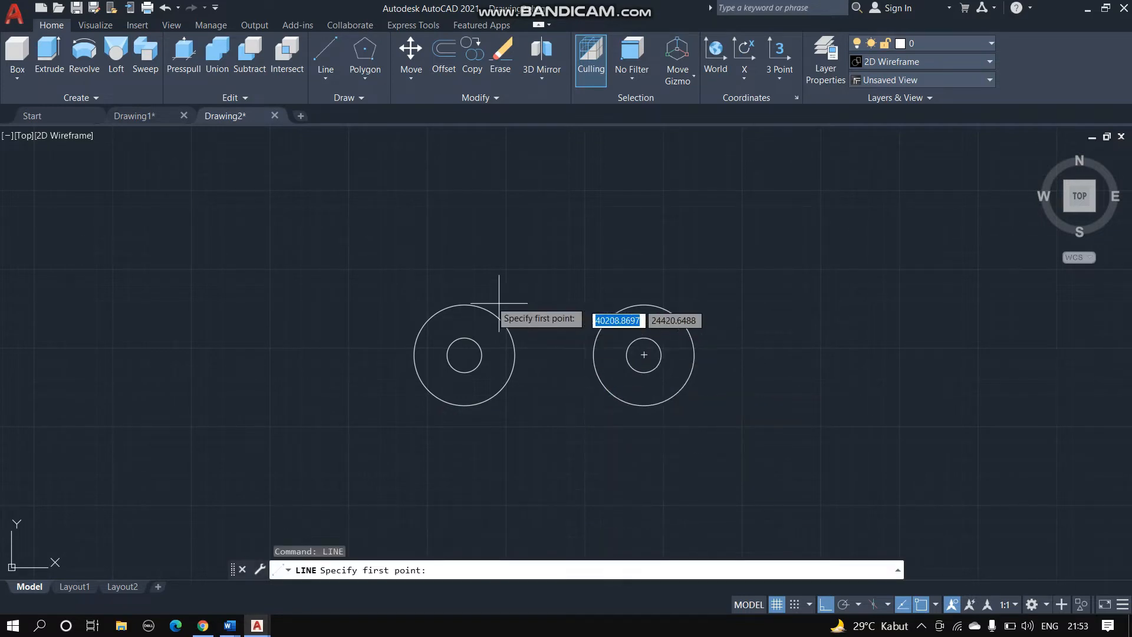
pyautogui.click(464, 305)
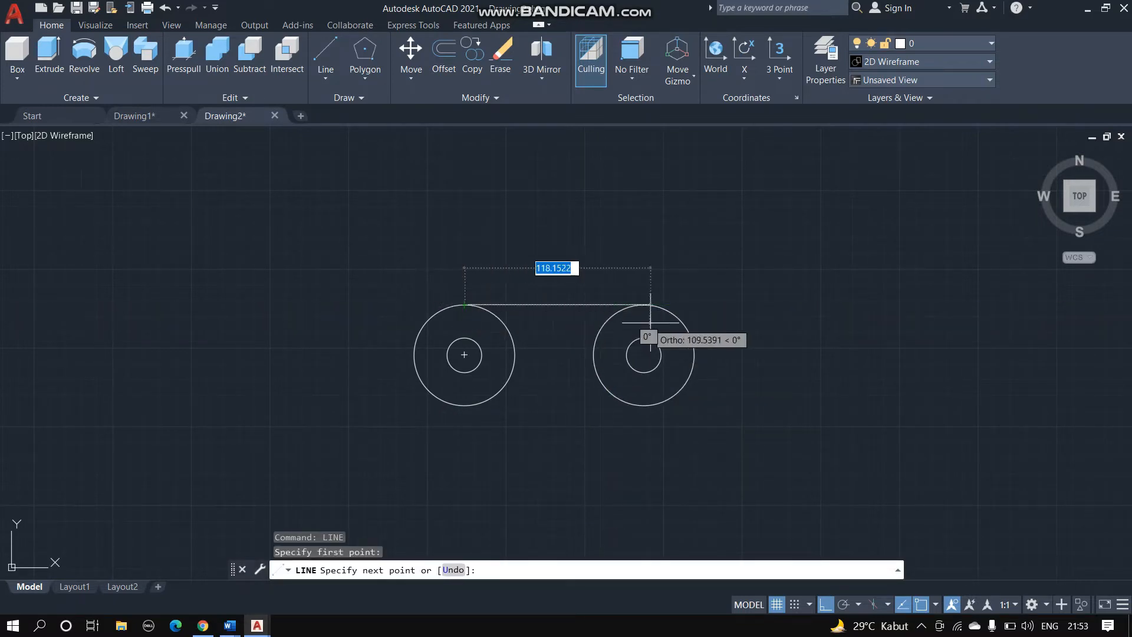
pyautogui.click(644, 305)
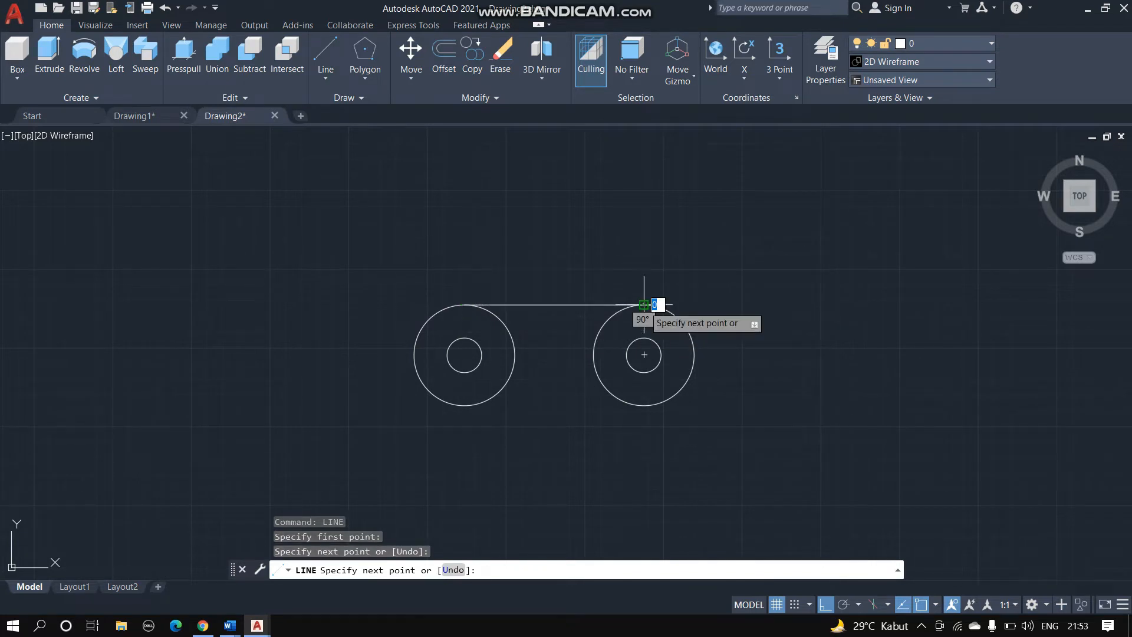
pyautogui.press('Escape')
# Draw a horizontal line joining the bottom quadrants of the two large circles
pyautogui.press('Return')
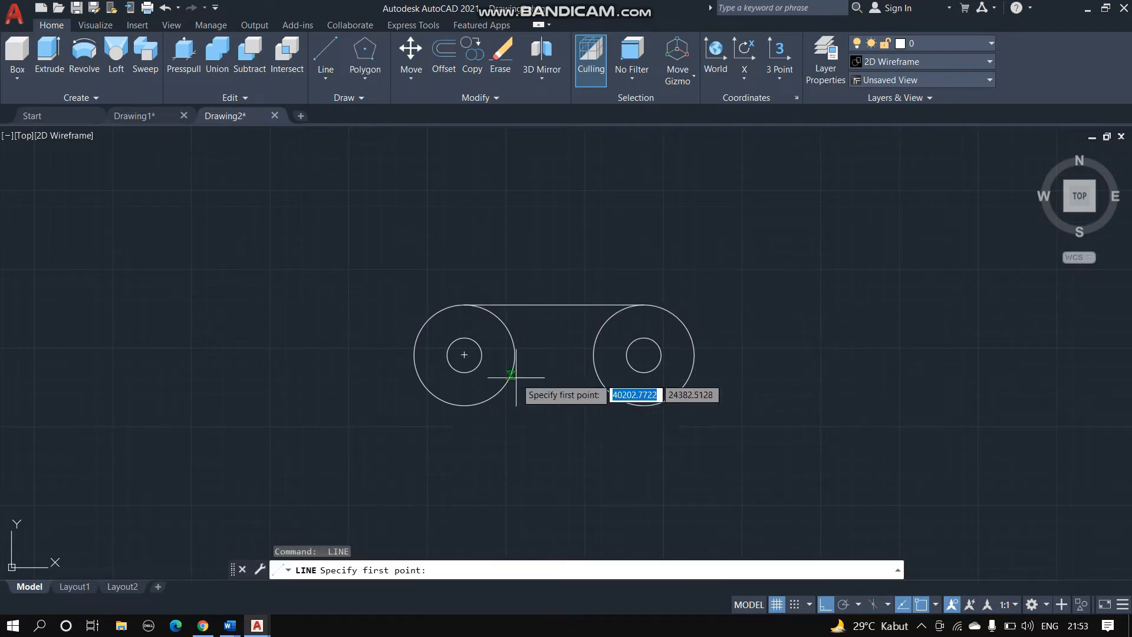
pyautogui.click(464, 405)
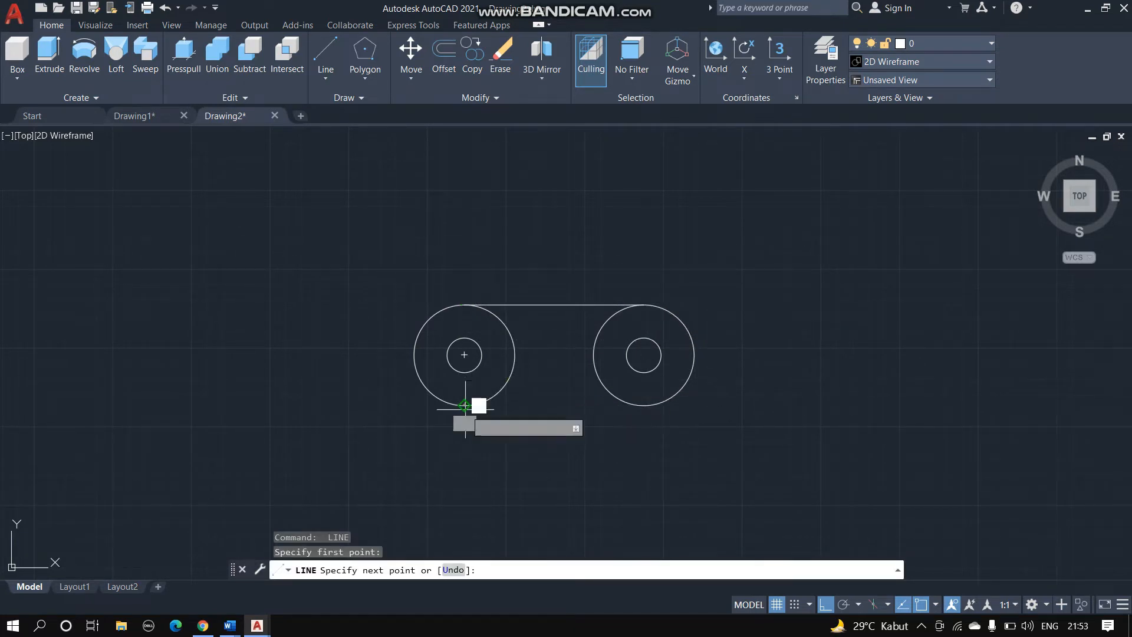
pyautogui.click(646, 405)
pyautogui.press('Escape')
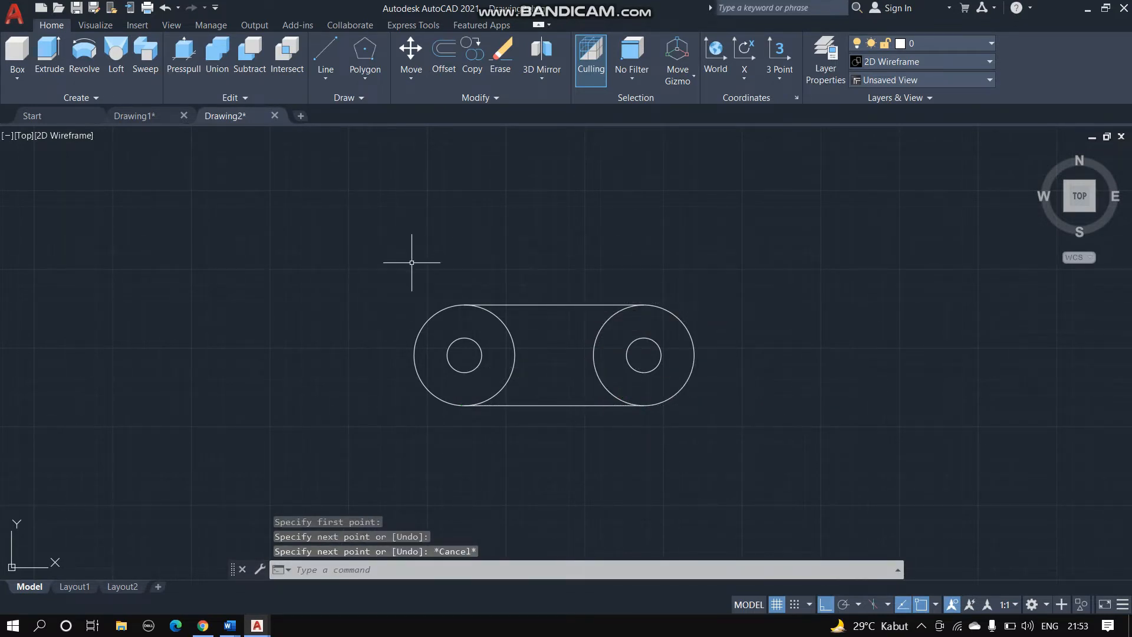
# Trim away the inner halves of both large circles to leave a rounded slot-shaped plate outline with two holes
pyautogui.click(381, 261)
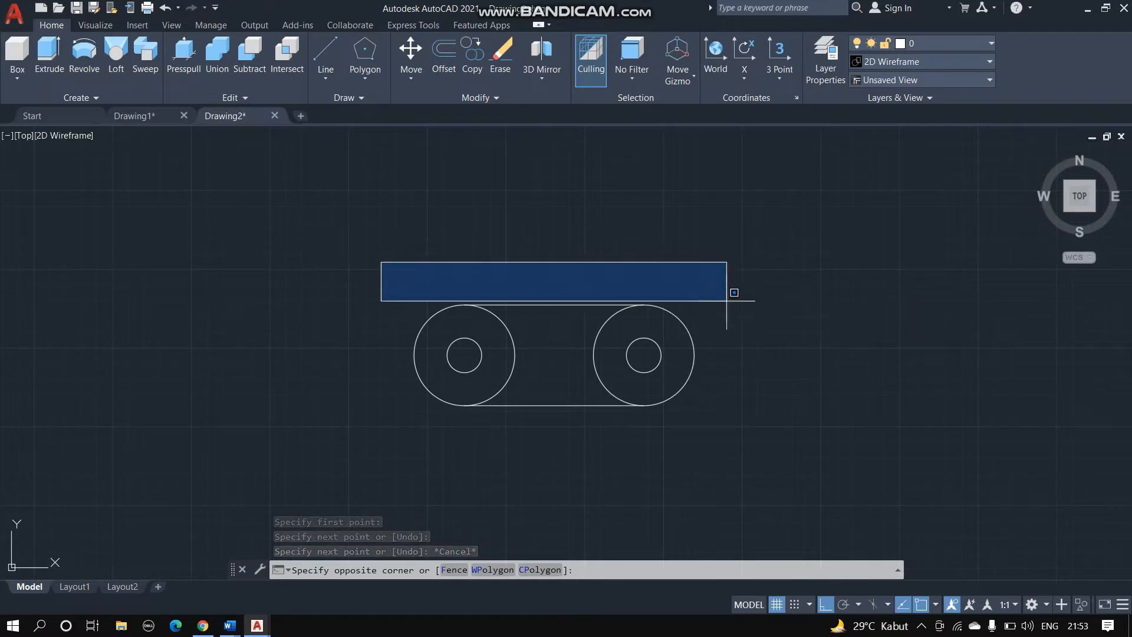
pyautogui.click(738, 458)
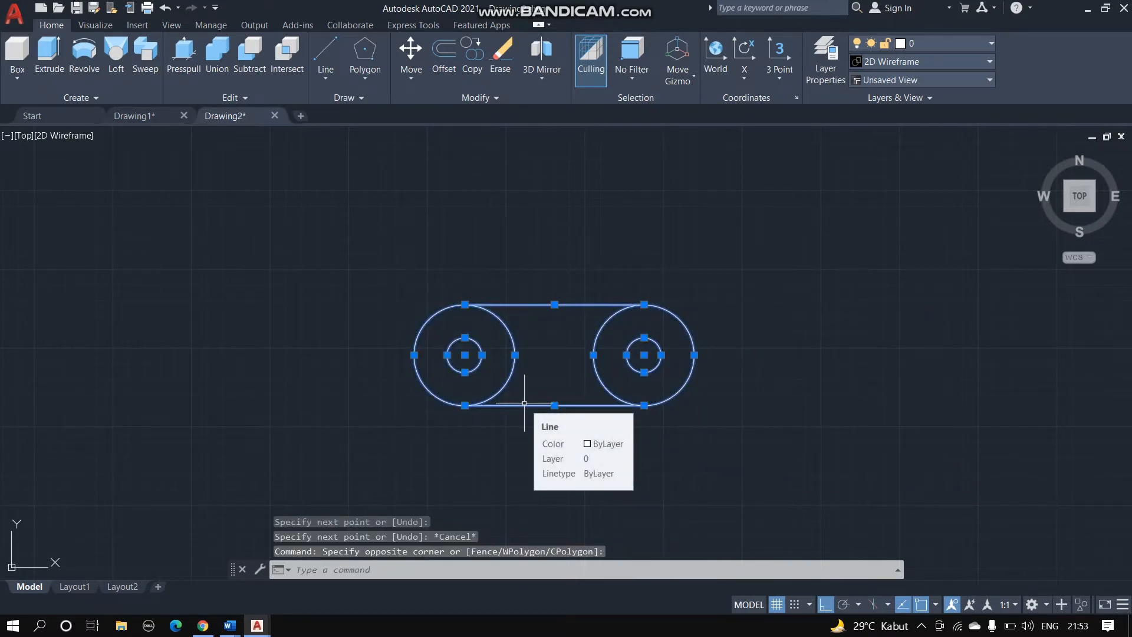
pyautogui.write('T')
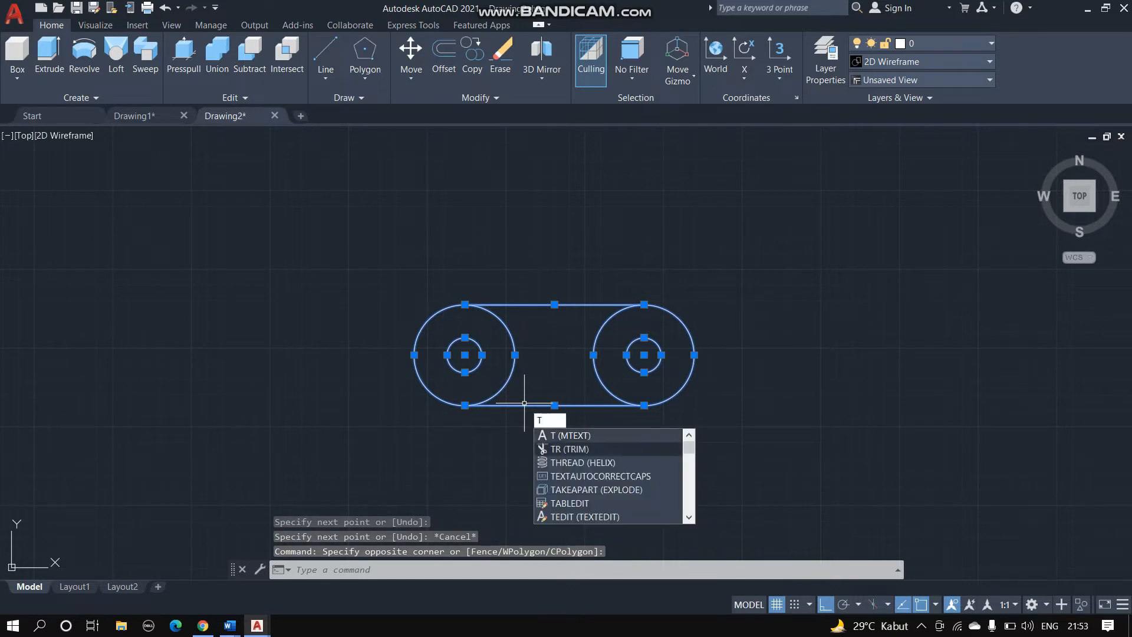
pyautogui.write('R')
pyautogui.press('Return')
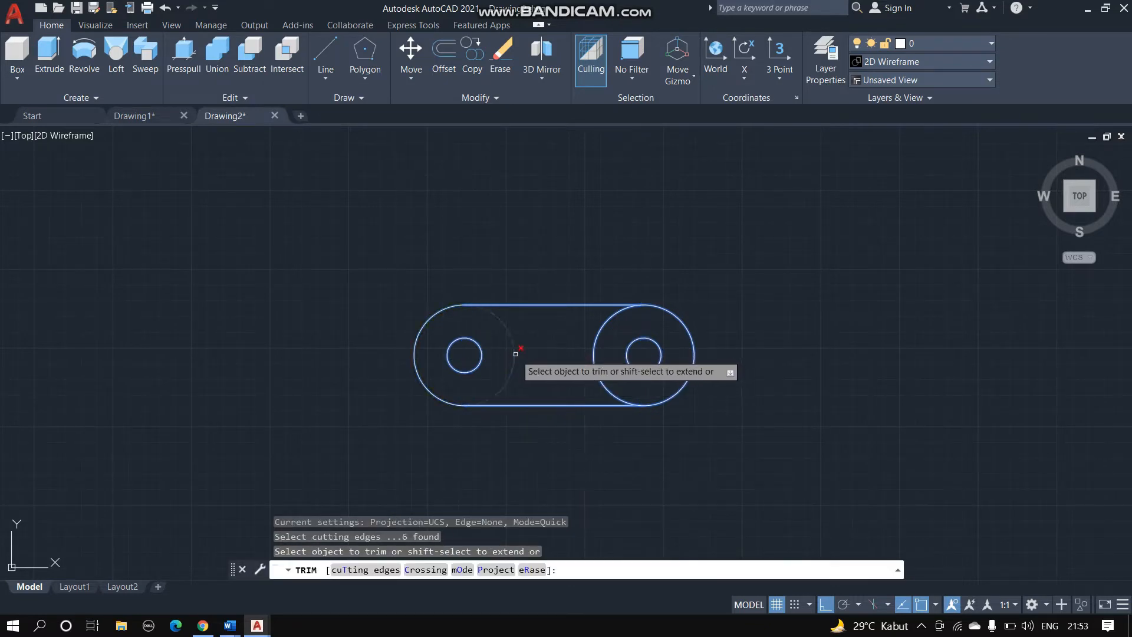
pyautogui.click(516, 353)
pyautogui.click(593, 352)
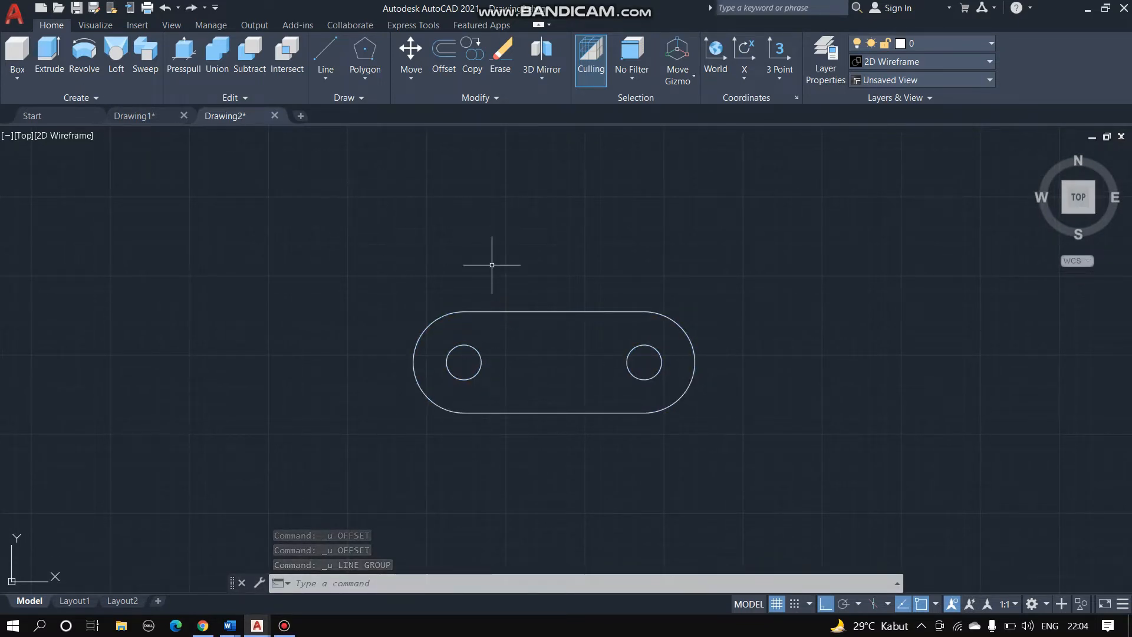
# Draw a vertical line joining the midpoints of the plate outline's upper and lower edges
pyautogui.write('lin')
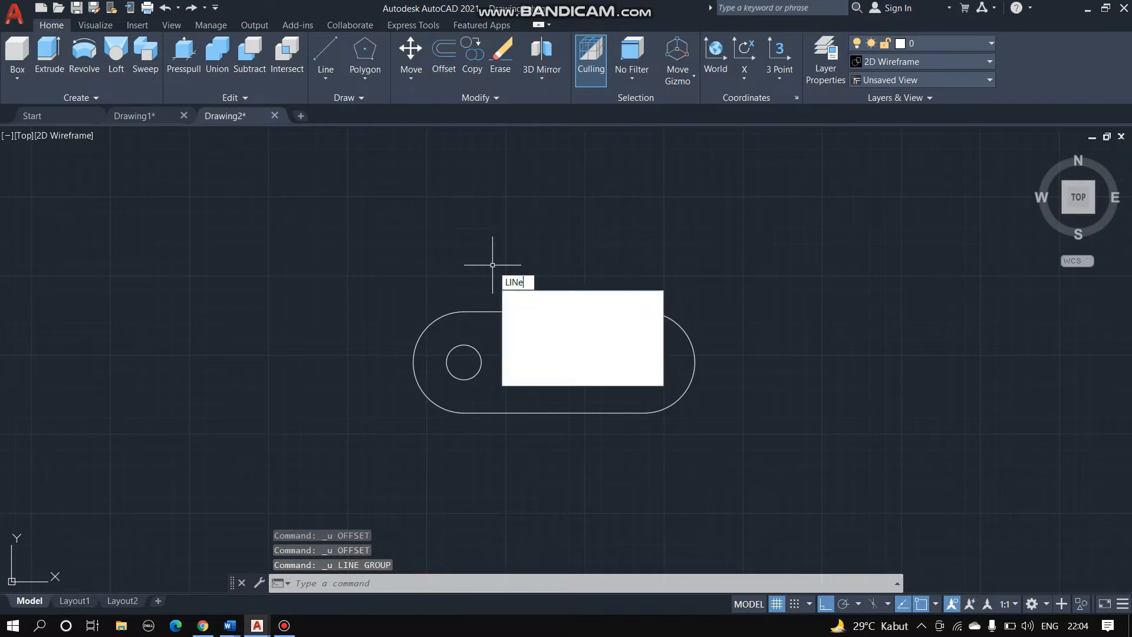
pyautogui.press('Return')
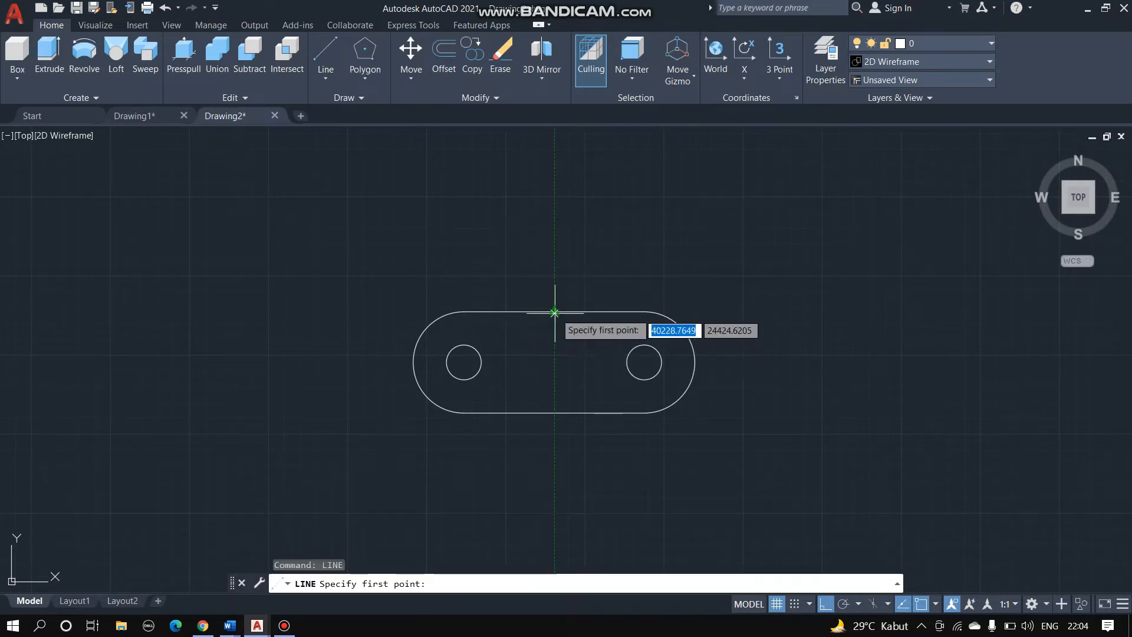
pyautogui.click(555, 312)
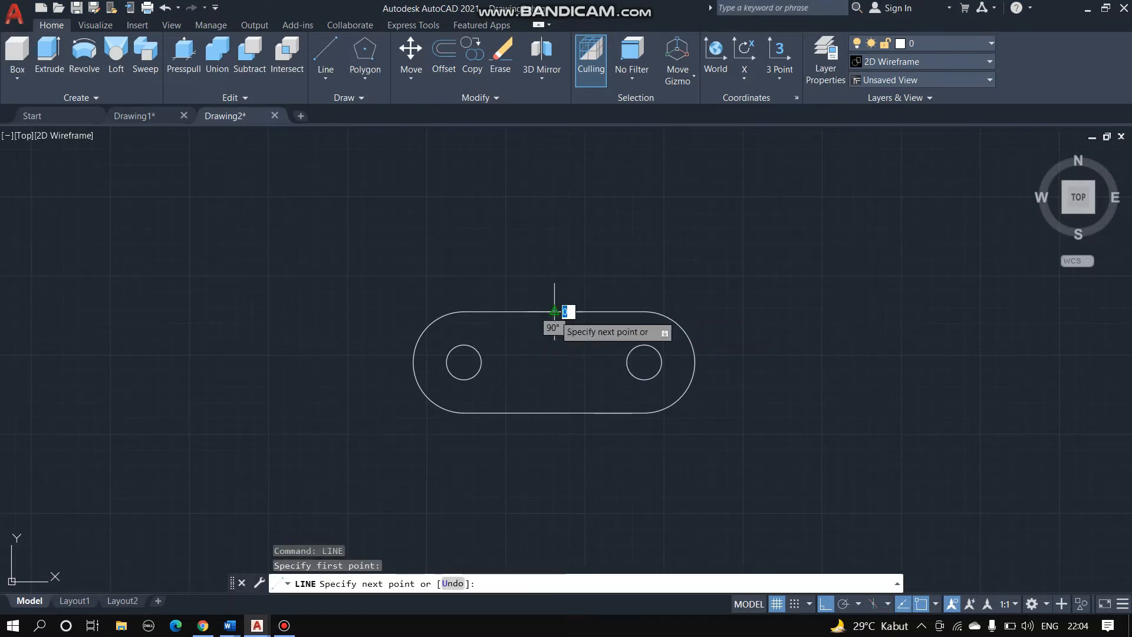
pyautogui.click(555, 413)
pyautogui.press('Escape')
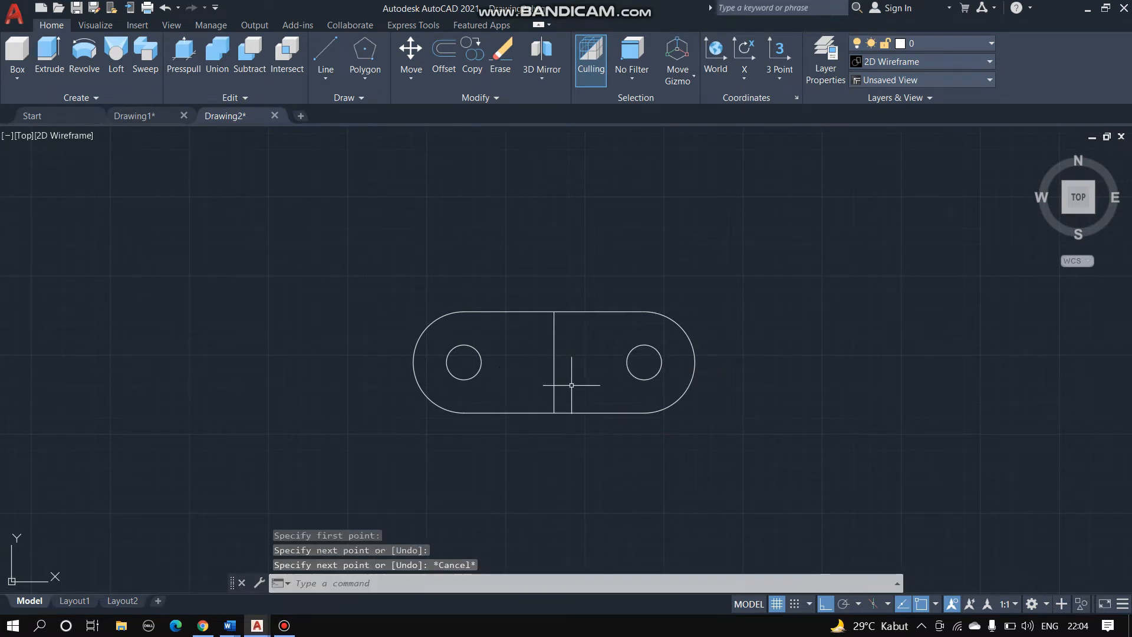
# Offset the vertical center line 19 units to both sides
pyautogui.write('o')
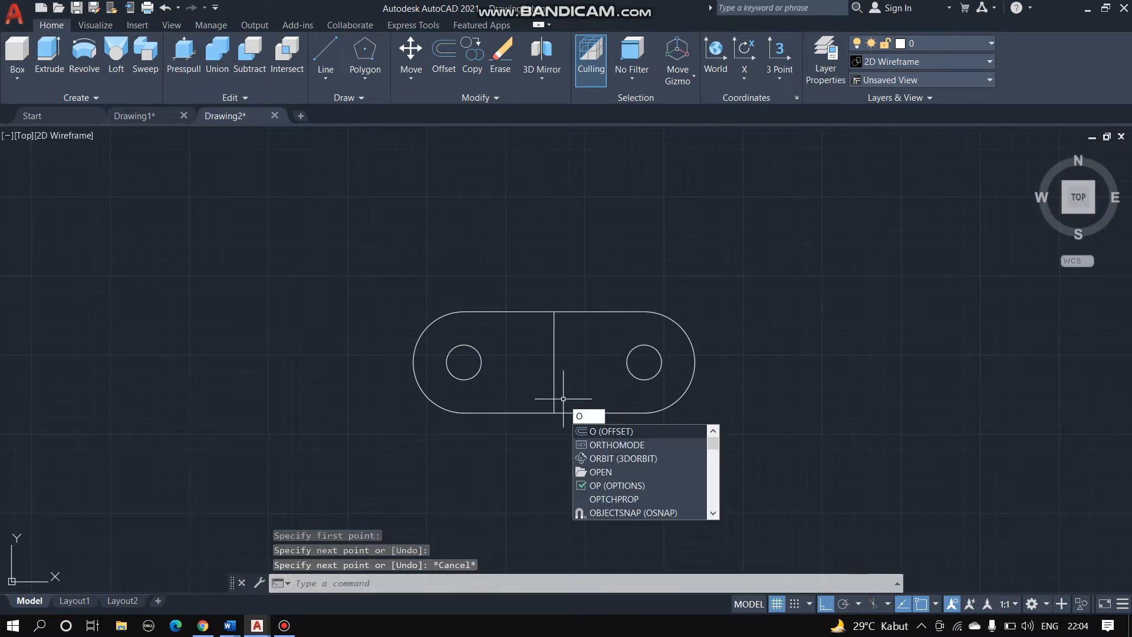
pyautogui.press('Return')
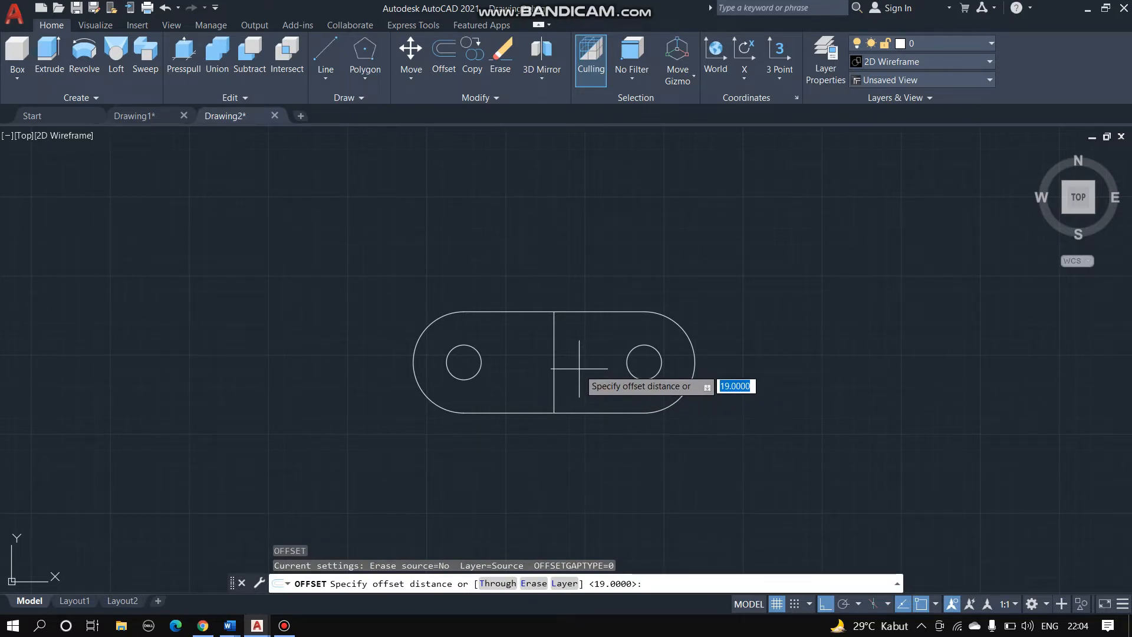
pyautogui.write('19')
pyautogui.press('Return')
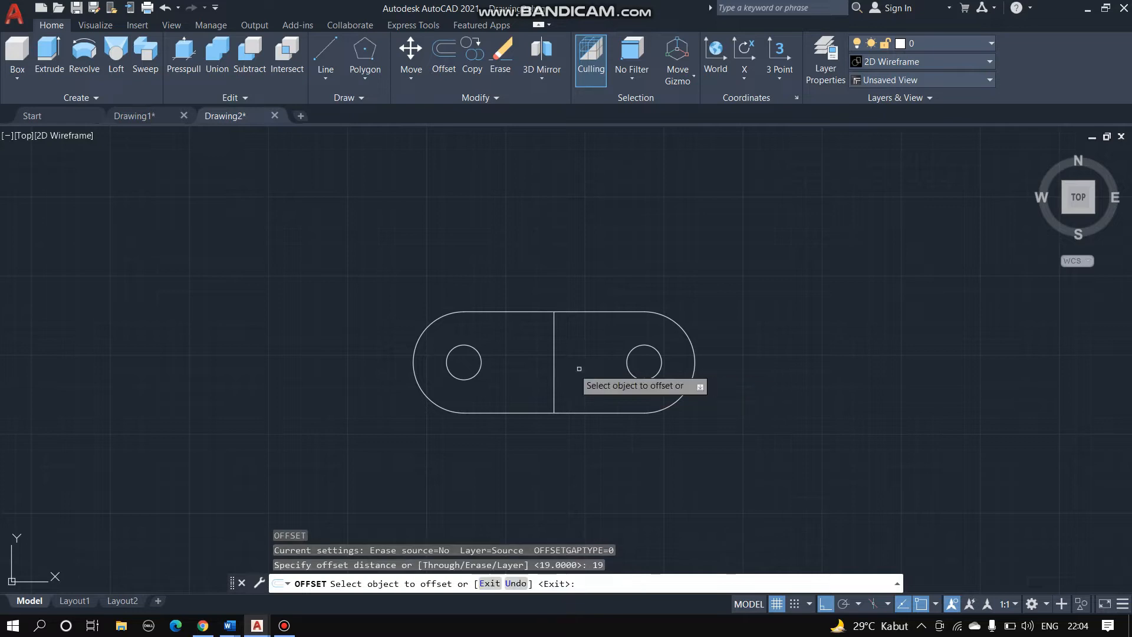
pyautogui.click(554, 368)
pyautogui.click(519, 360)
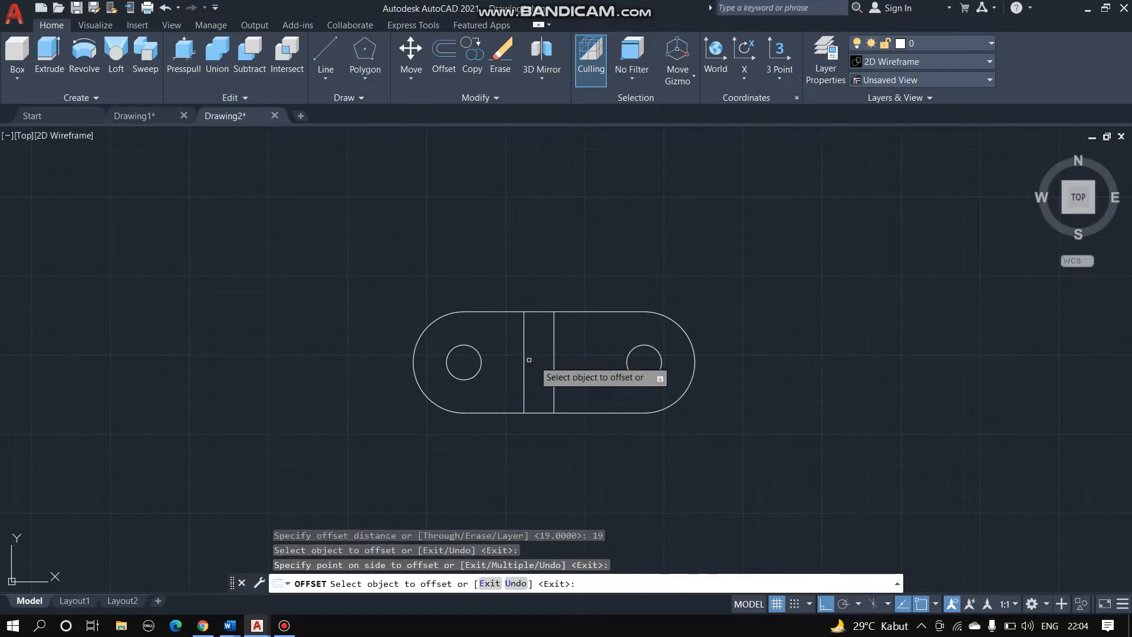
pyautogui.click(554, 371)
pyautogui.click(606, 365)
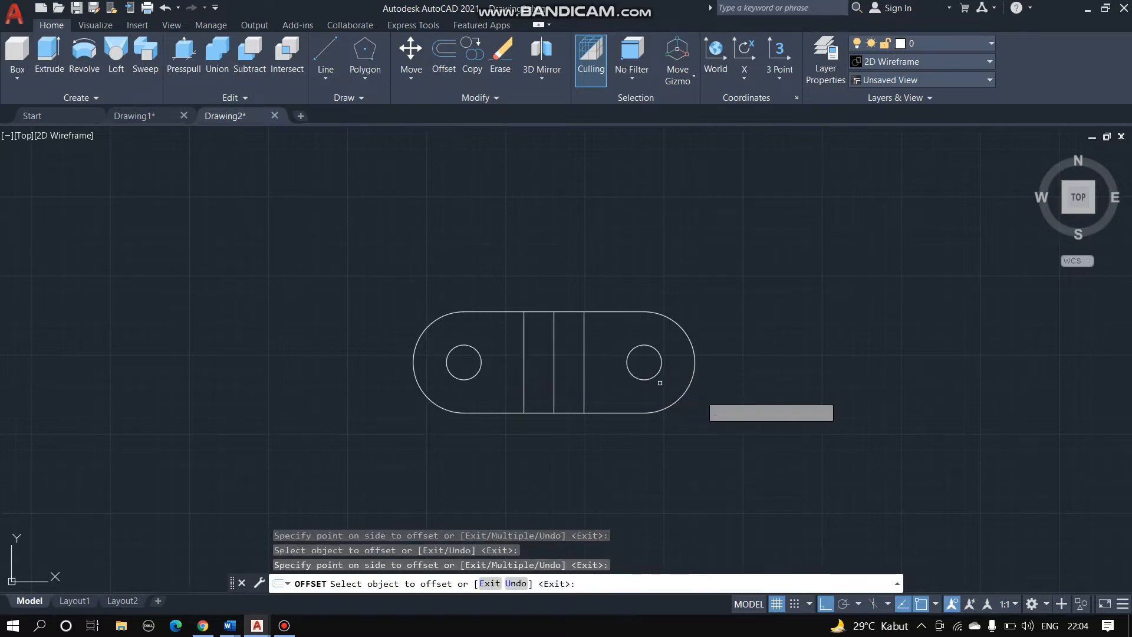
pyautogui.press('Escape')
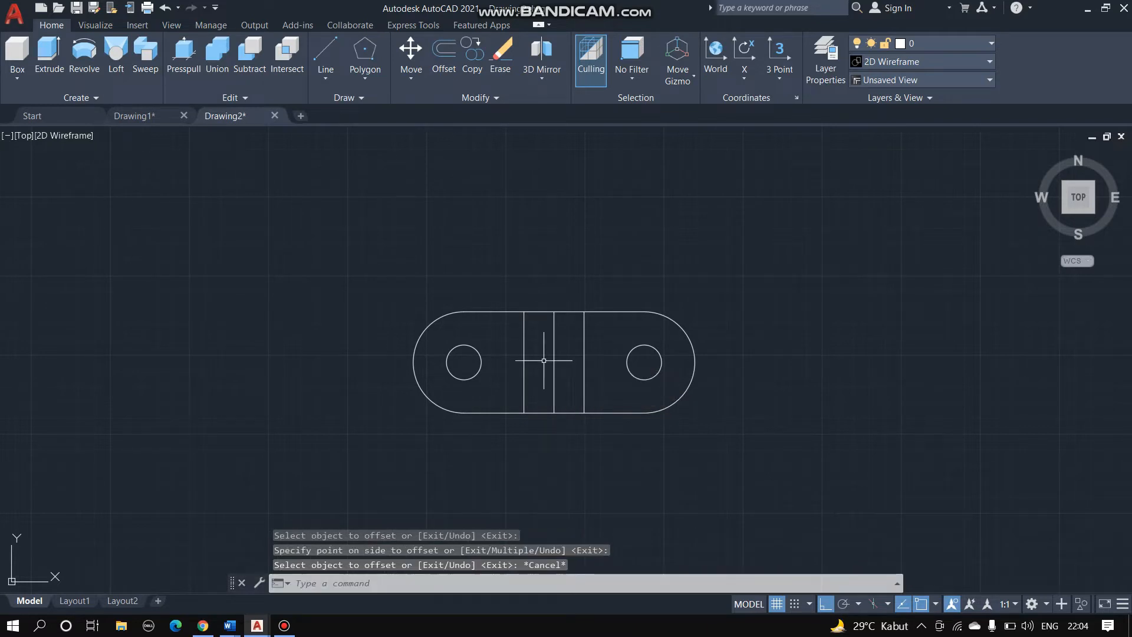
# Offset each of the two outer vertical lines 13 units outward, towards the holes
pyautogui.write('offsi')
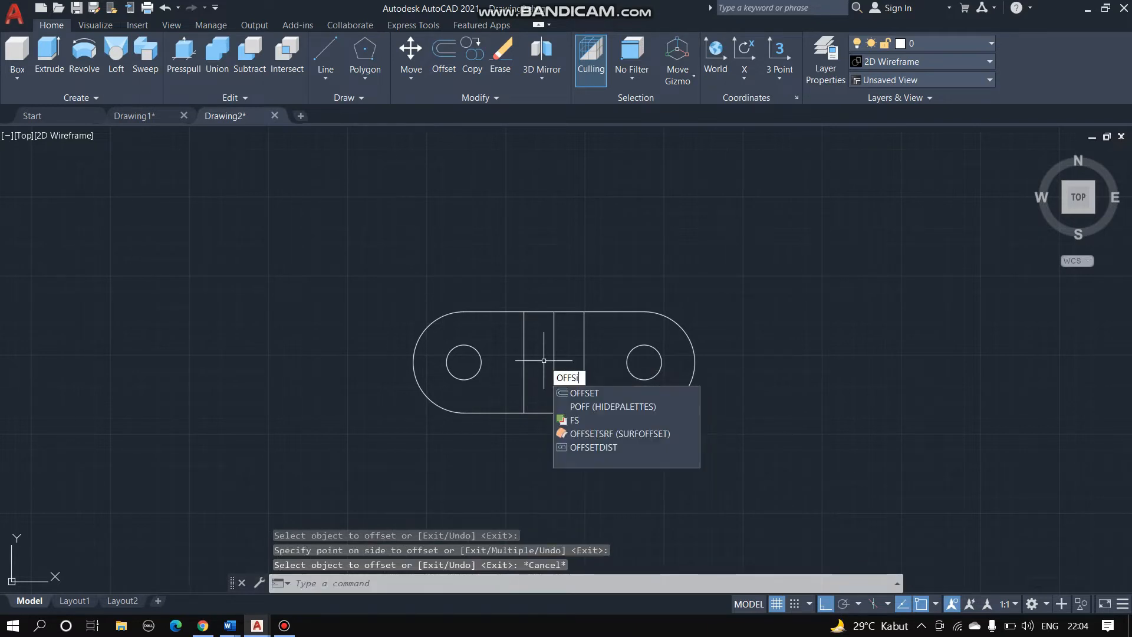
pyautogui.write('de')
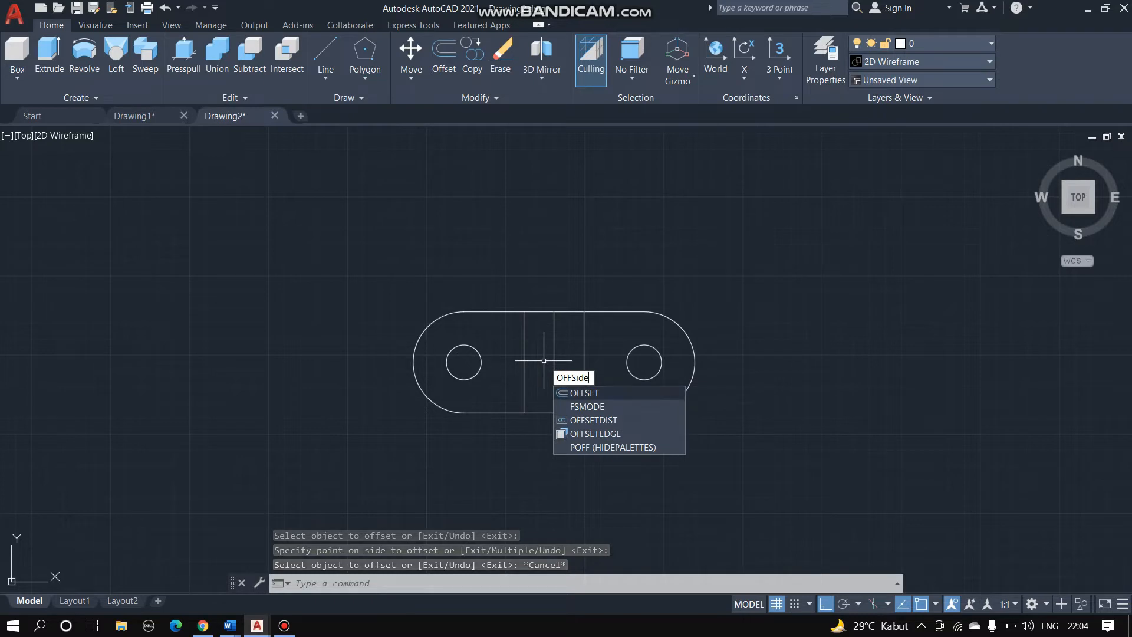
pyautogui.press('Return')
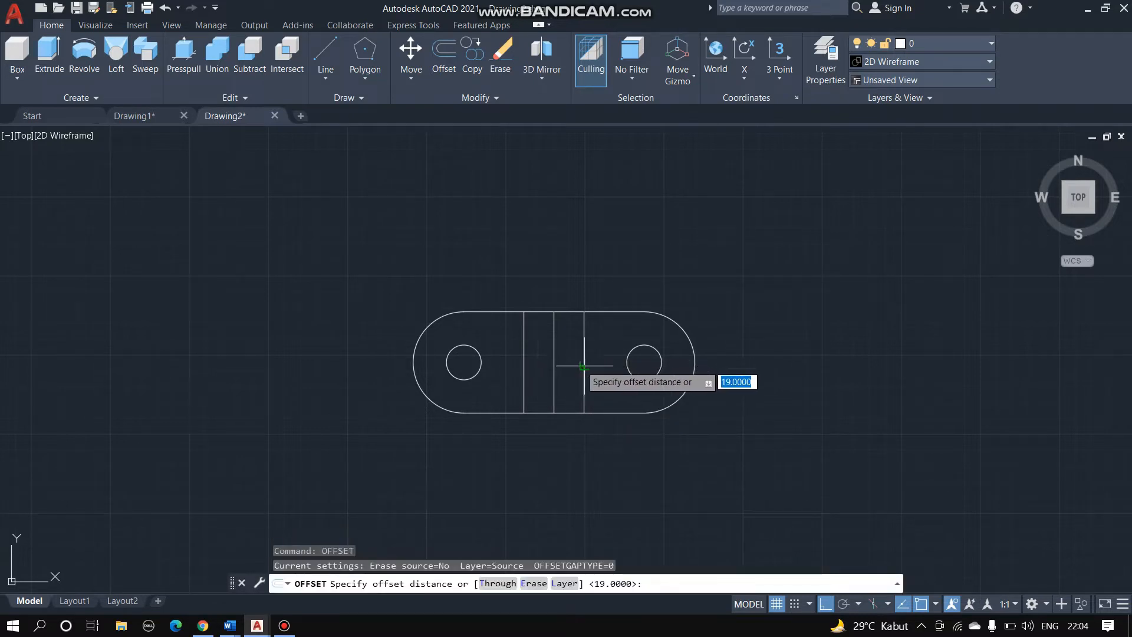
pyautogui.write('1')
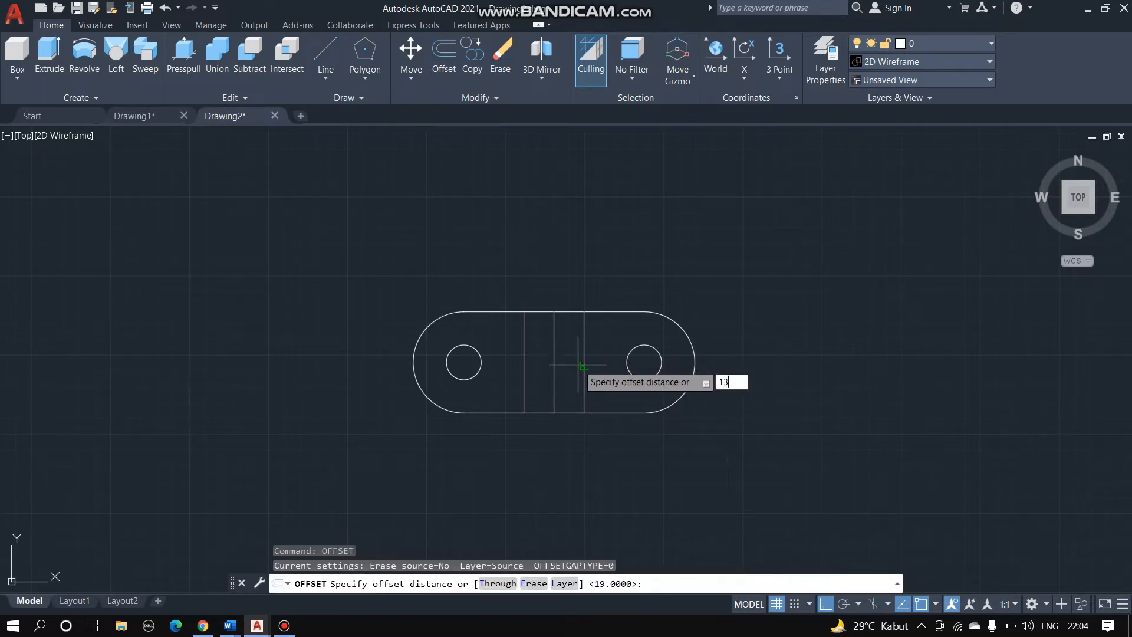
pyautogui.write('3')
pyautogui.press('Return')
pyautogui.click(583, 357)
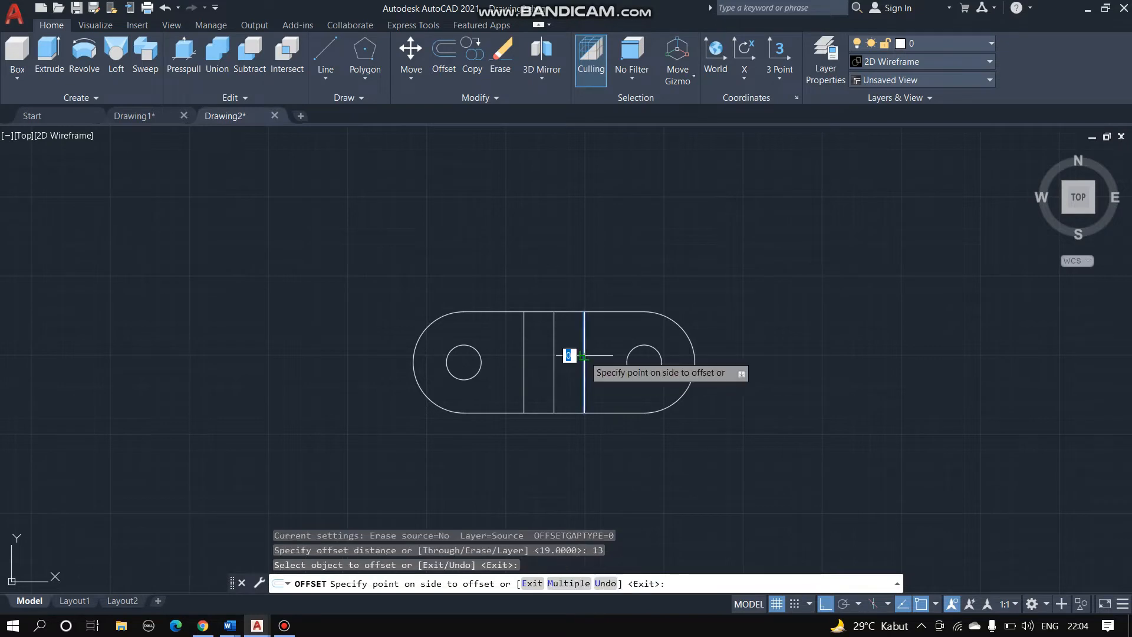
pyautogui.click(616, 357)
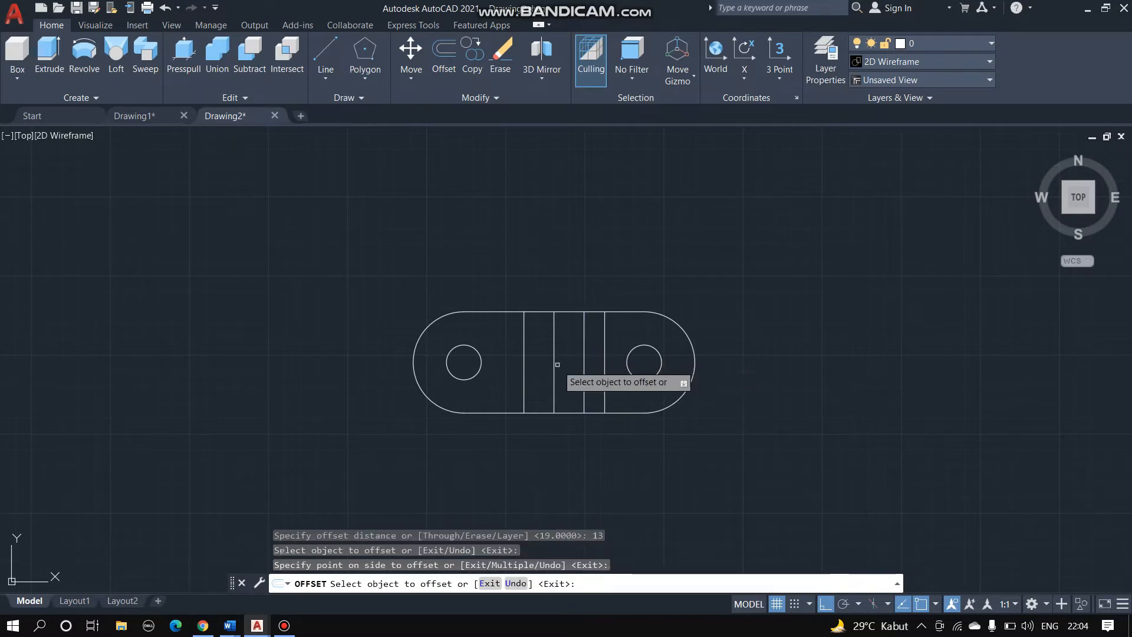
pyautogui.click(524, 364)
pyautogui.click(508, 365)
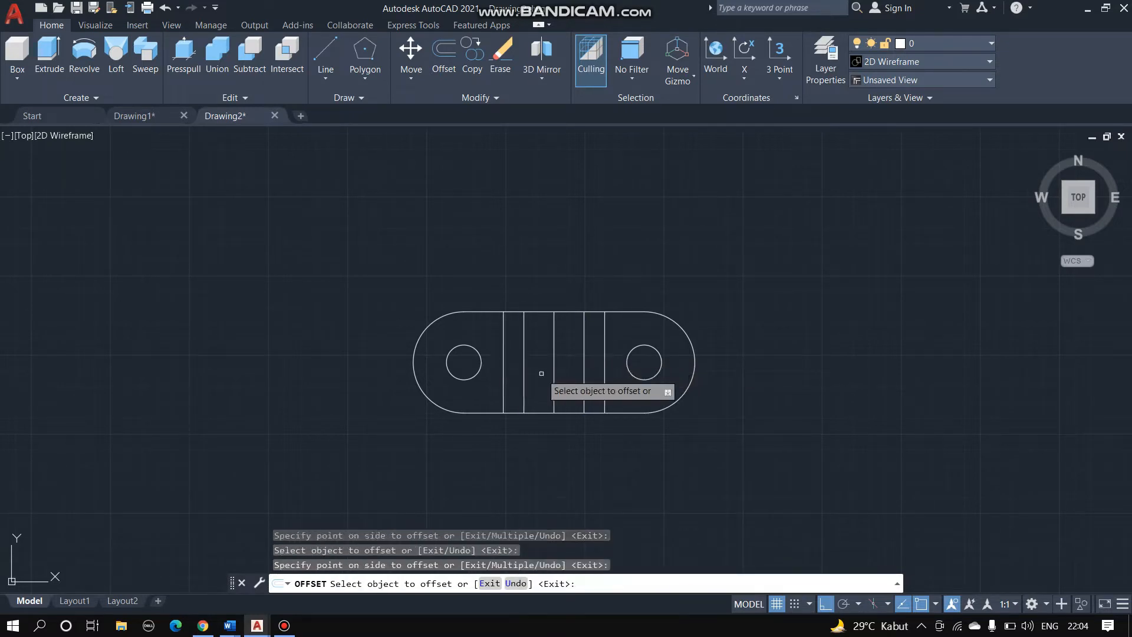
# Offset the plate's upper horizontal edge 13 units inward
pyautogui.click(545, 312)
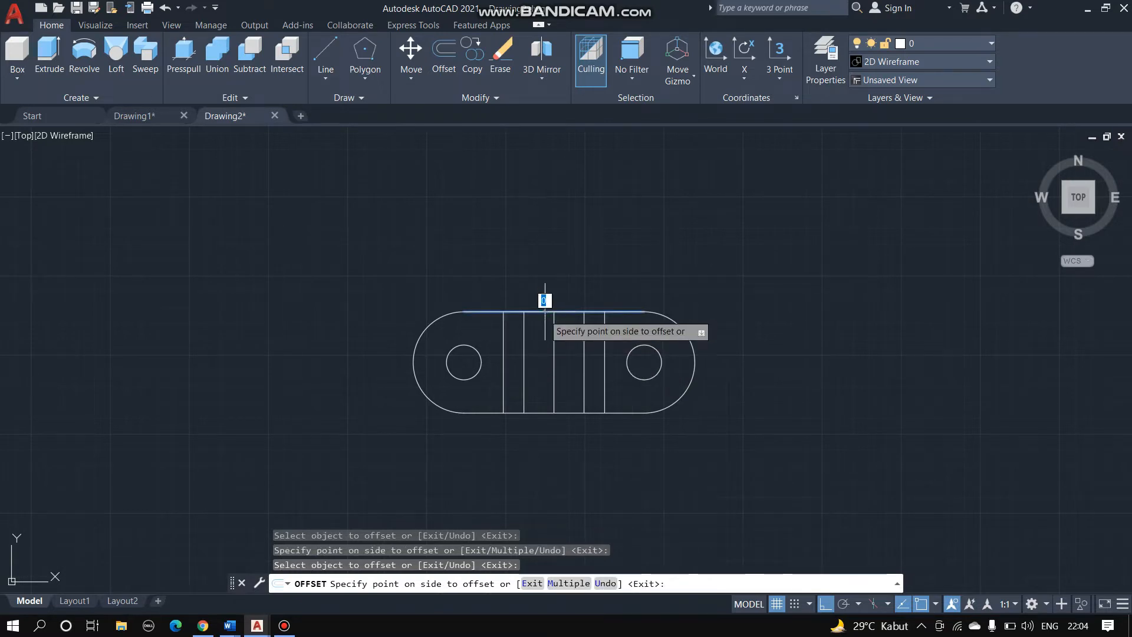
pyautogui.click(540, 333)
pyautogui.press('Escape')
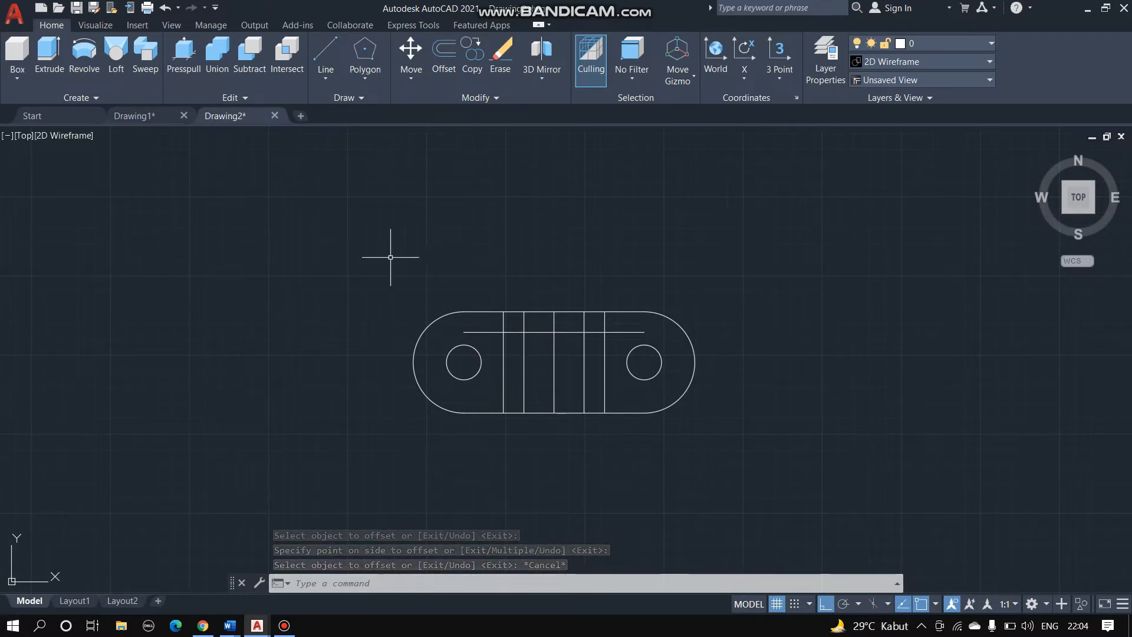
# Trim away the center line and the excess line ends, leaving an inner rectangle open to the lower edge between the two outermost vertical lines
pyautogui.click(351, 248)
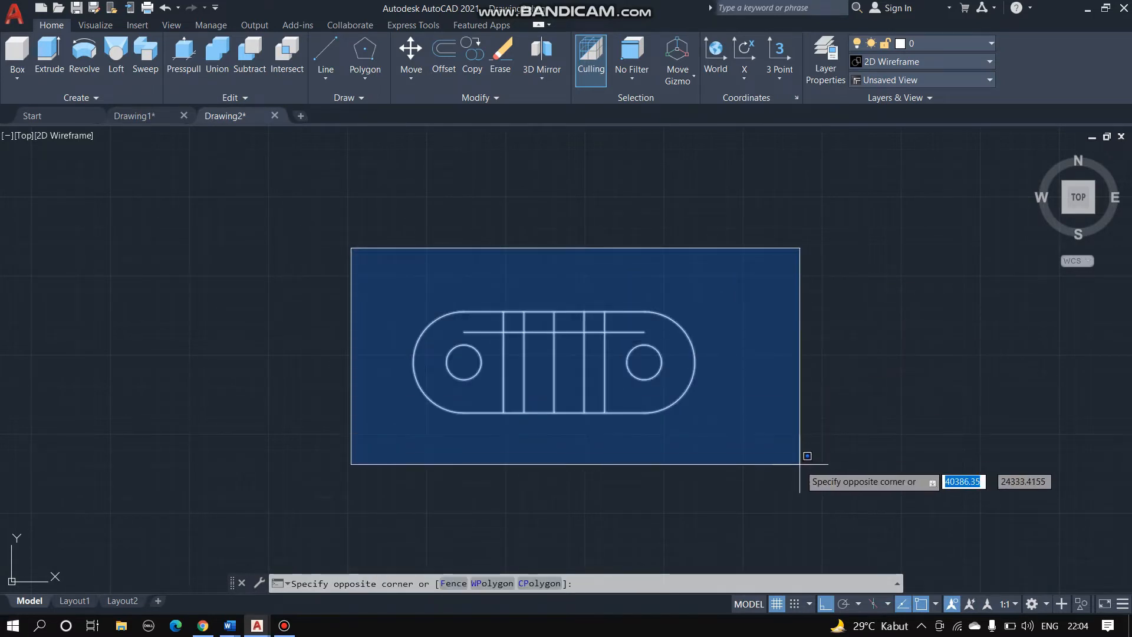
pyautogui.click(796, 472)
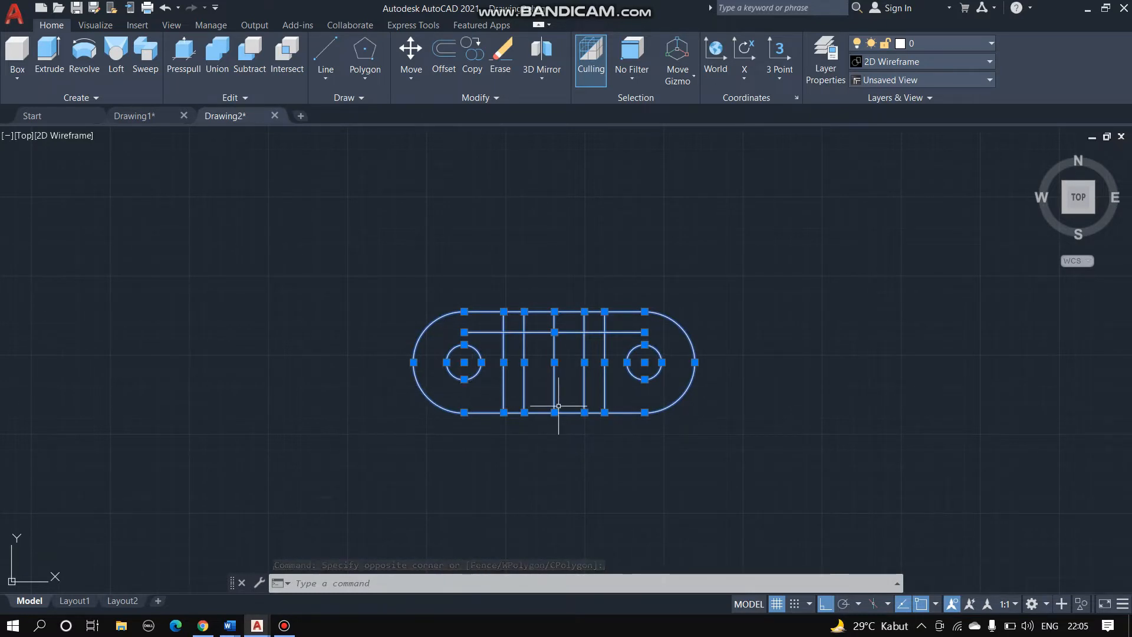
pyautogui.write('tr')
pyautogui.press('Return')
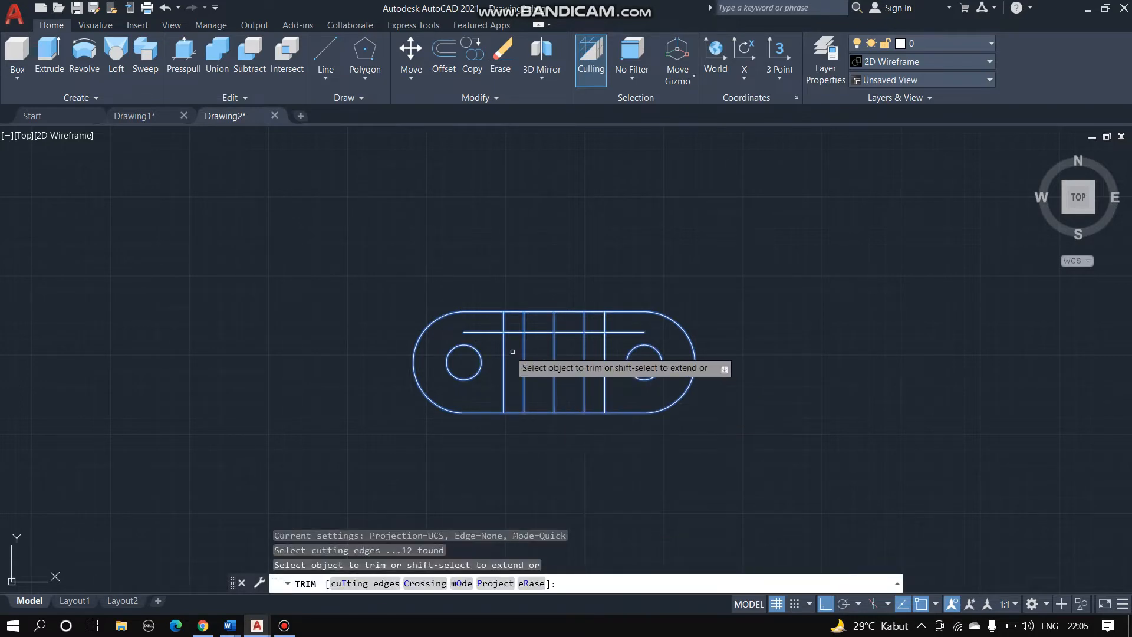
pyautogui.click(509, 332)
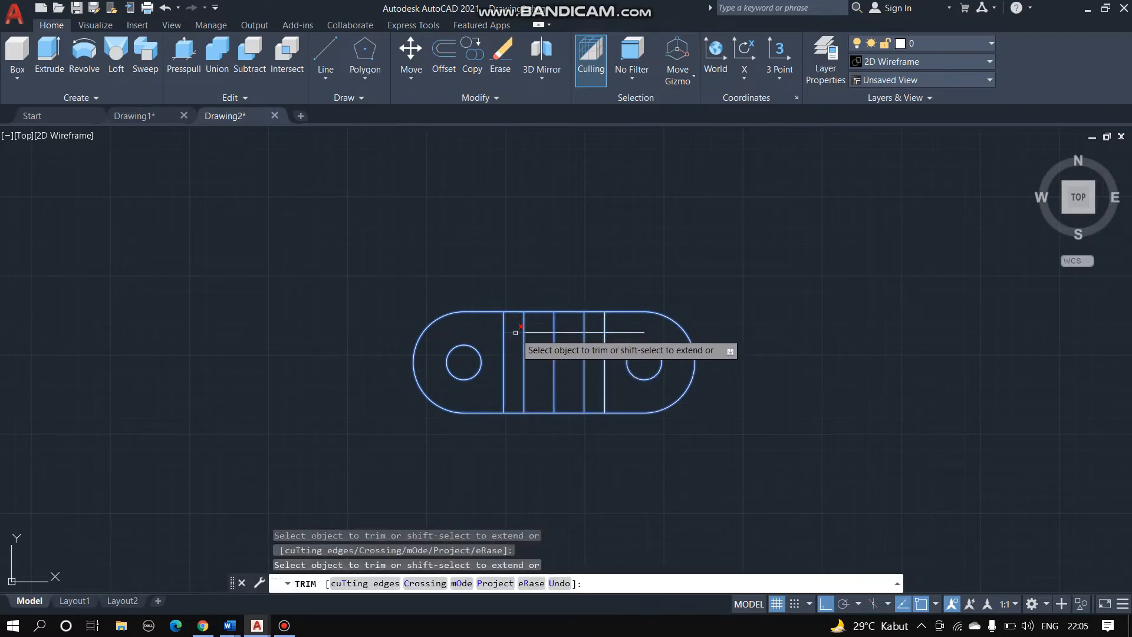
pyautogui.click(523, 322)
pyautogui.click(554, 321)
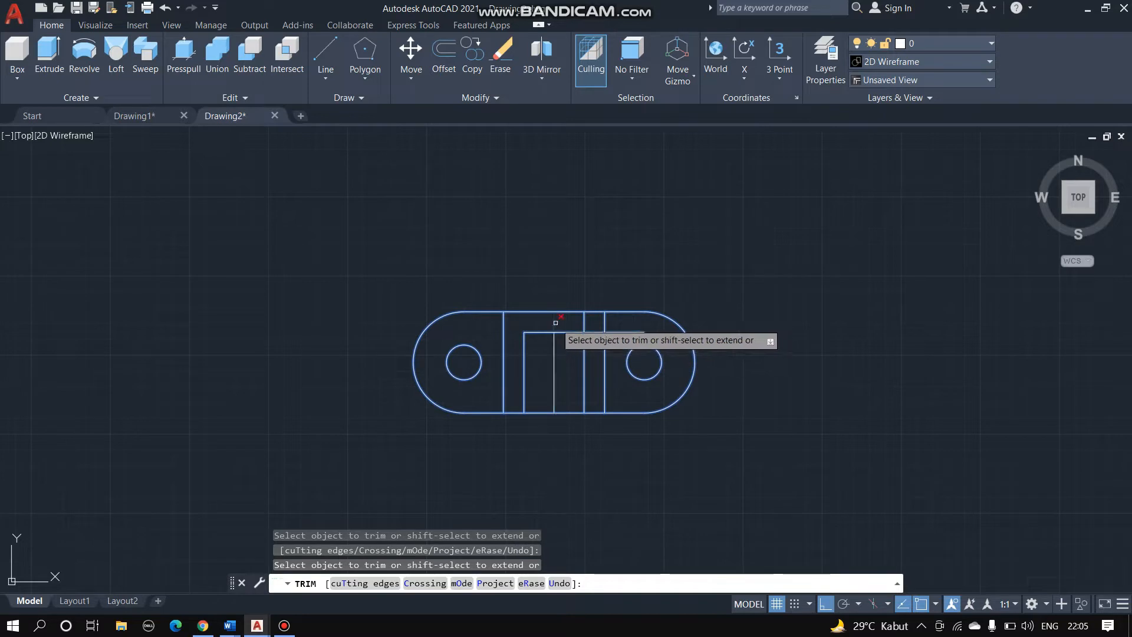
pyautogui.click(552, 359)
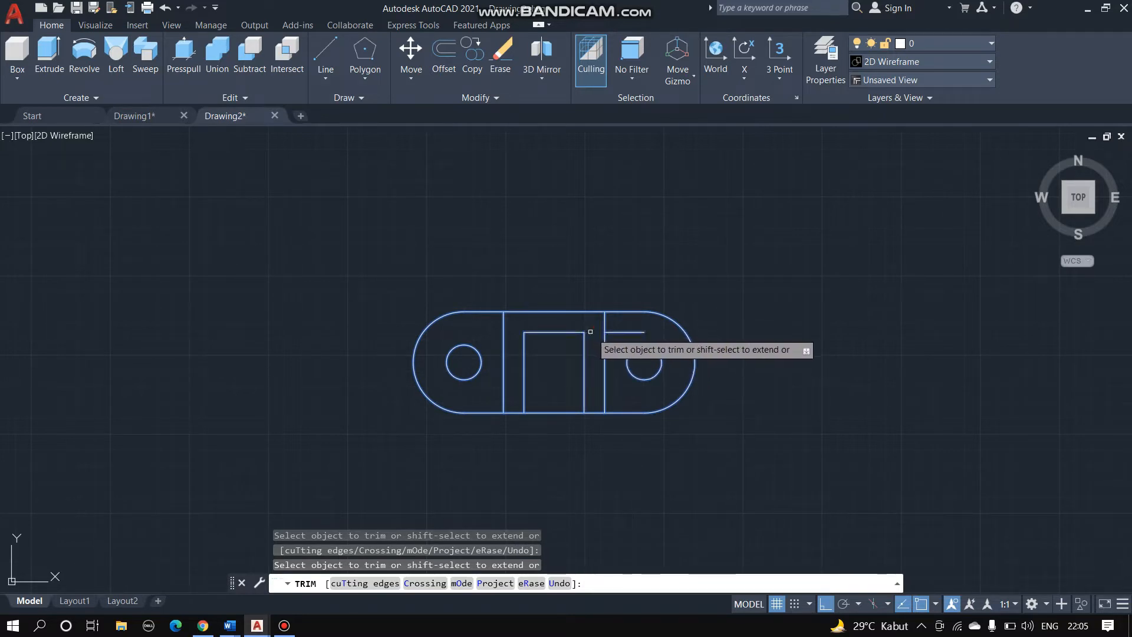
pyautogui.click(591, 332)
pyautogui.click(623, 332)
pyautogui.press('Escape')
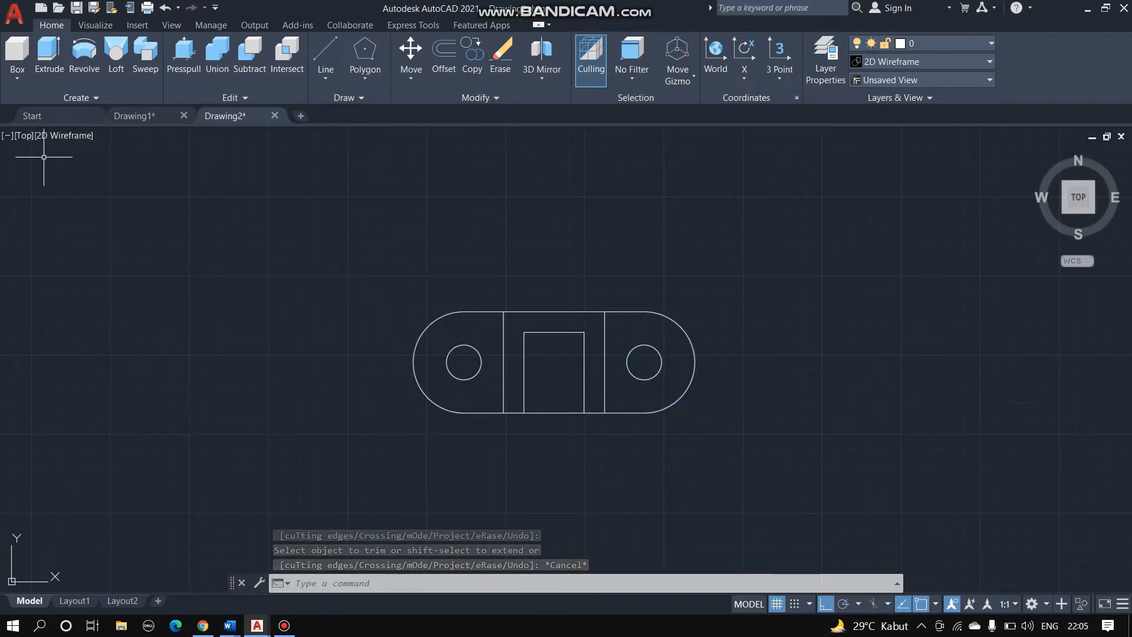
# Switch the view to SW Isometric and center the plate profile in the drawing area
pyautogui.click(24, 135)
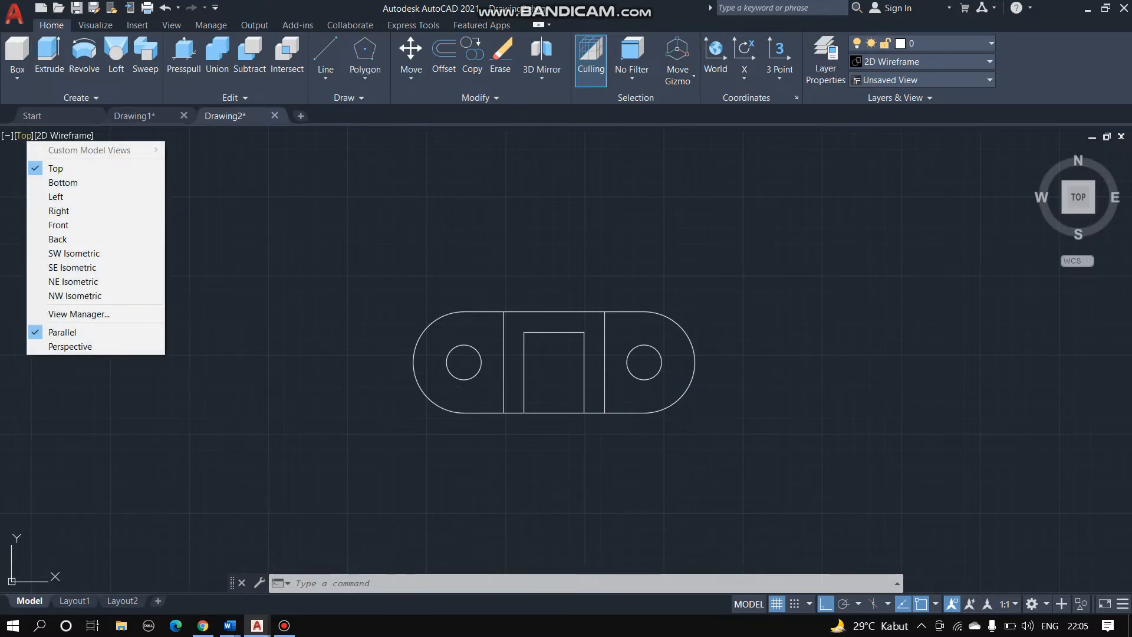
pyautogui.click(74, 253)
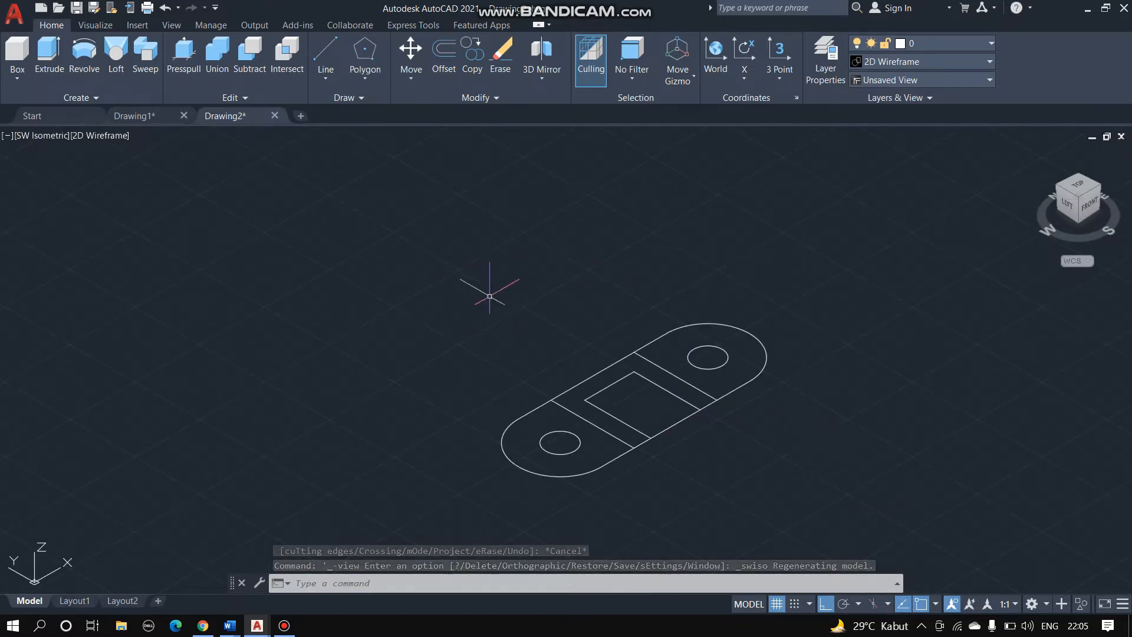
pyautogui.click(499, 313)
pyautogui.press('Escape')
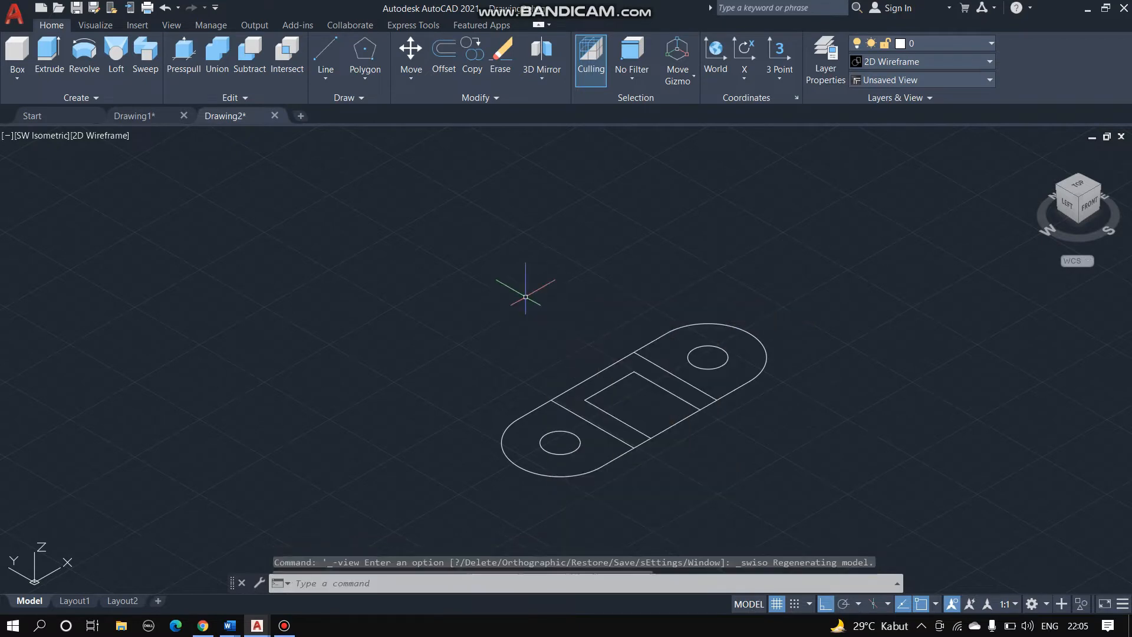
pyautogui.rightClick(521, 322)
pyautogui.click(549, 430)
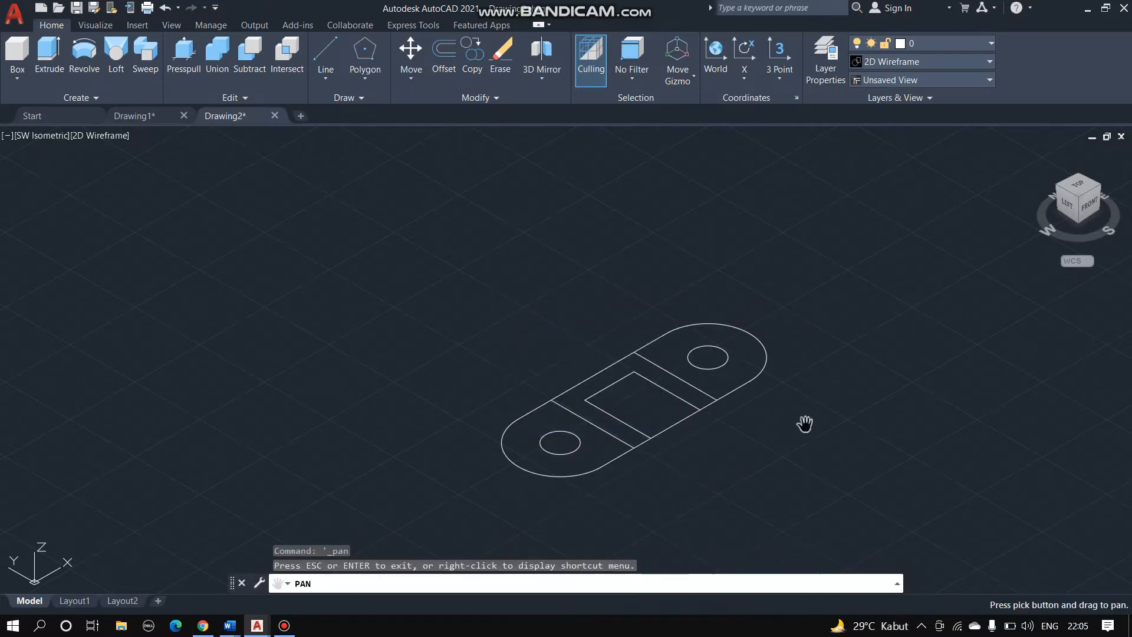
pyautogui.moveTo(803, 424); pyautogui.dragTo(684, 361)
pyautogui.press('Escape')
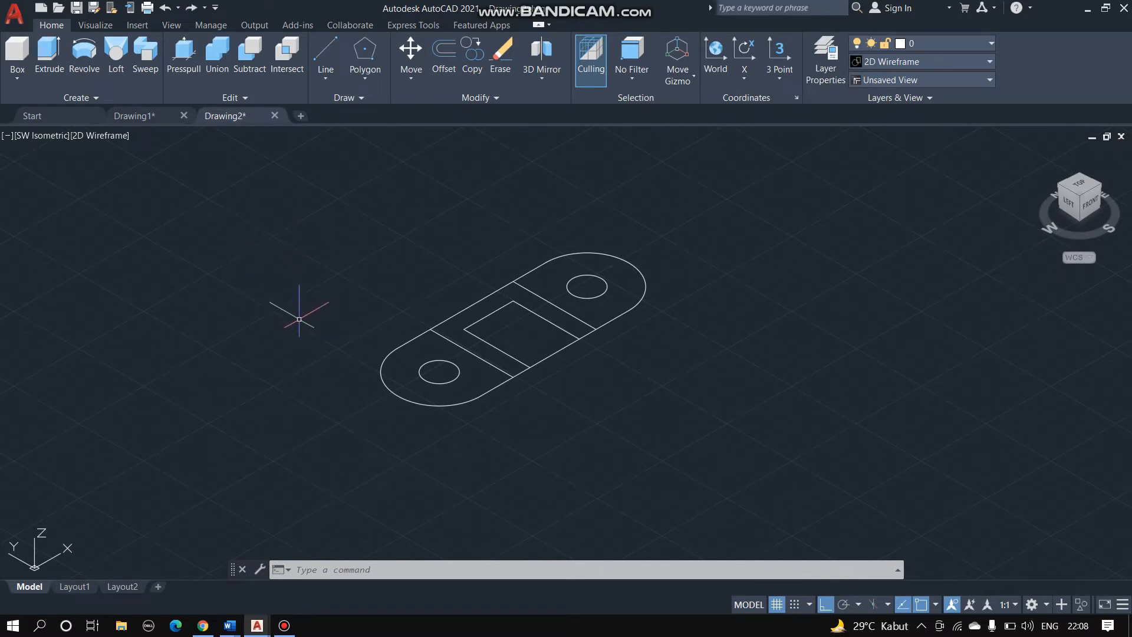
# Presspull the far rounded end area around its hole up to a height of 19 units
pyautogui.write('pr')
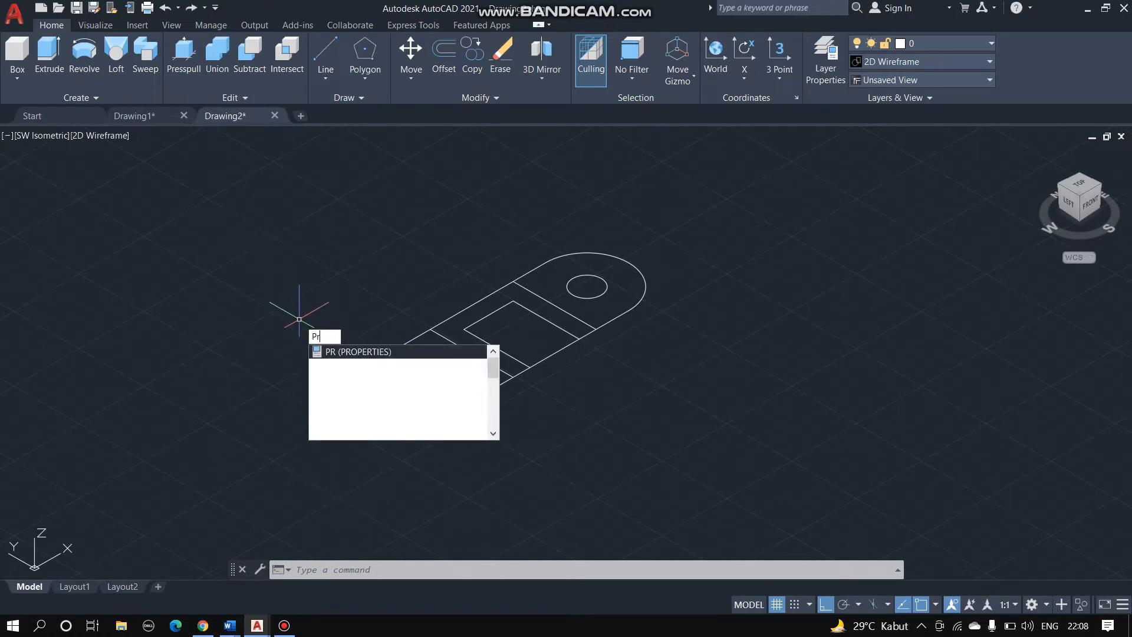
pyautogui.press('Return')
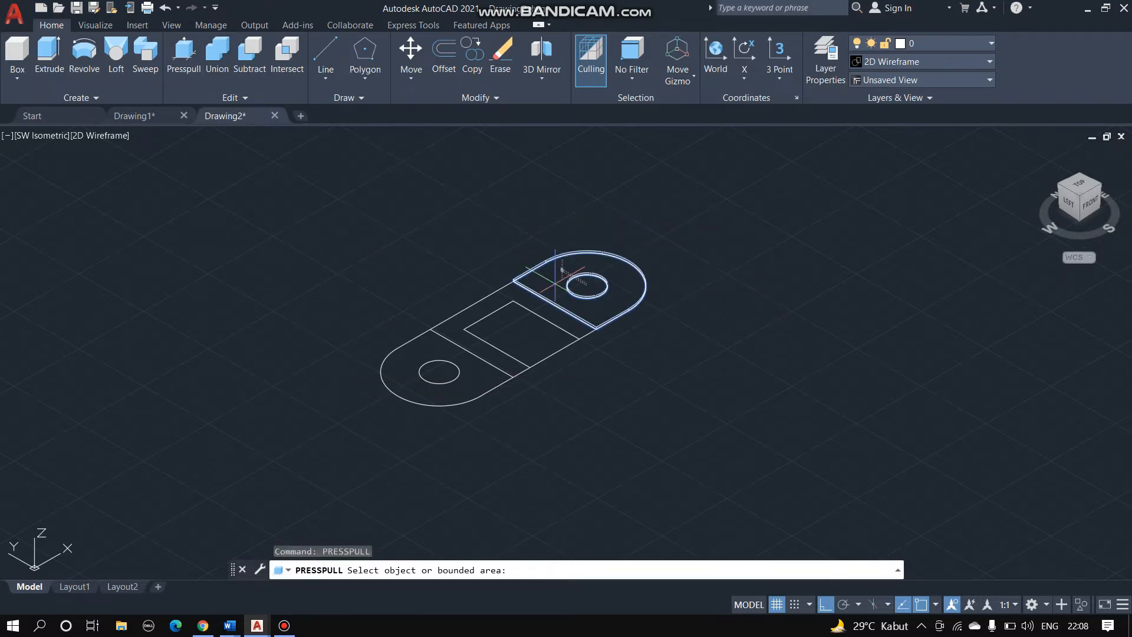
pyautogui.click(553, 280)
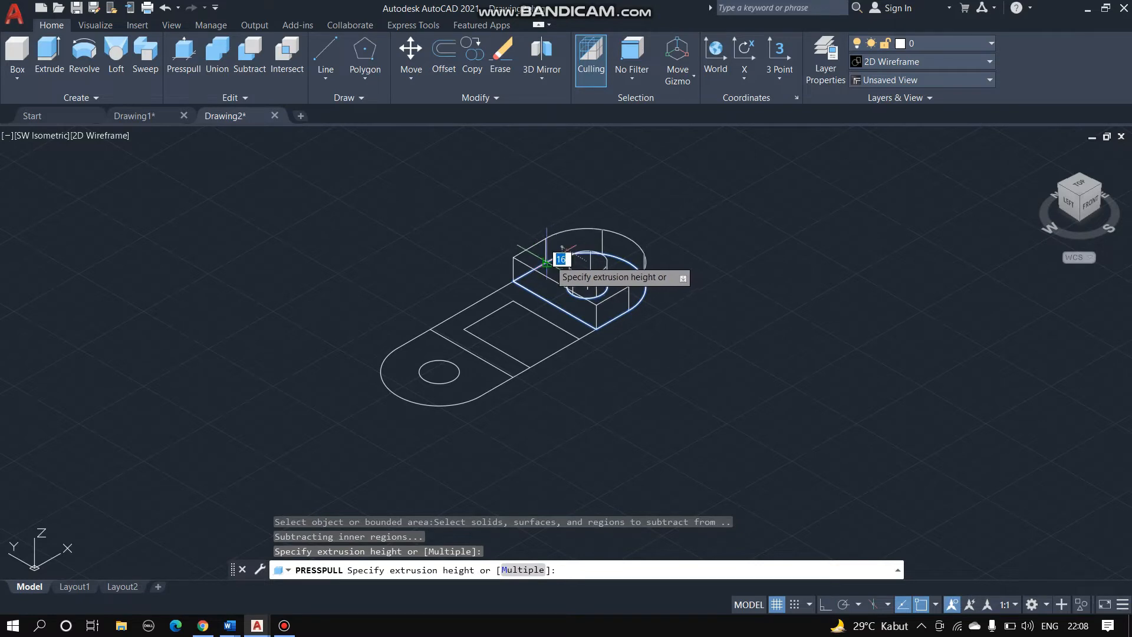
pyautogui.write('19')
pyautogui.press('Return')
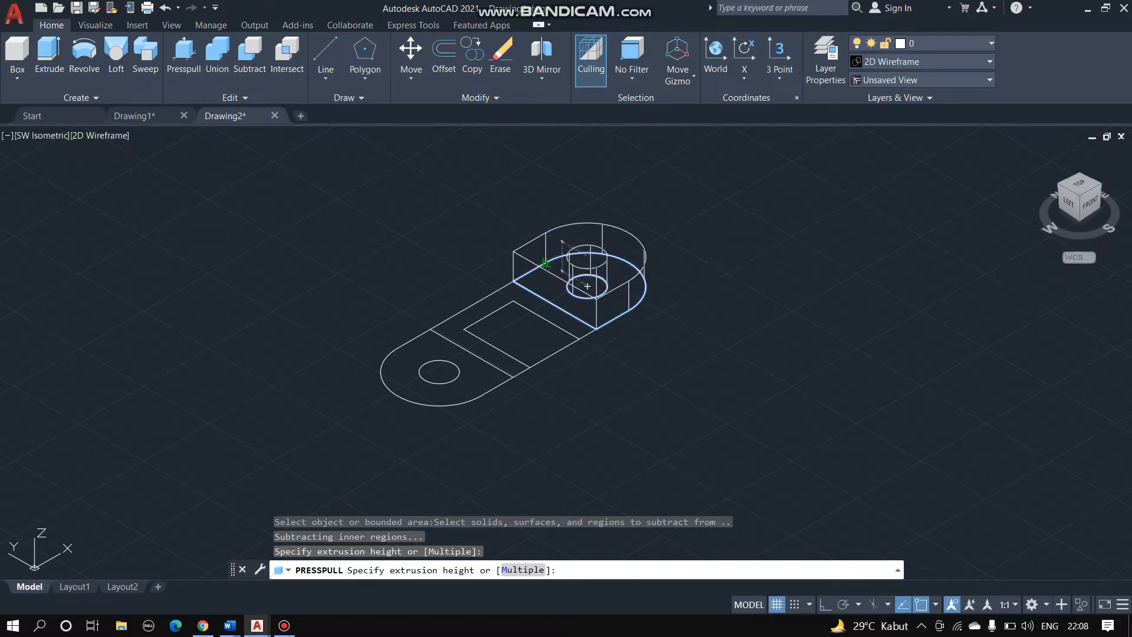
# Presspull the near rounded end area around its hole up to a height of 19 units
pyautogui.click(417, 354)
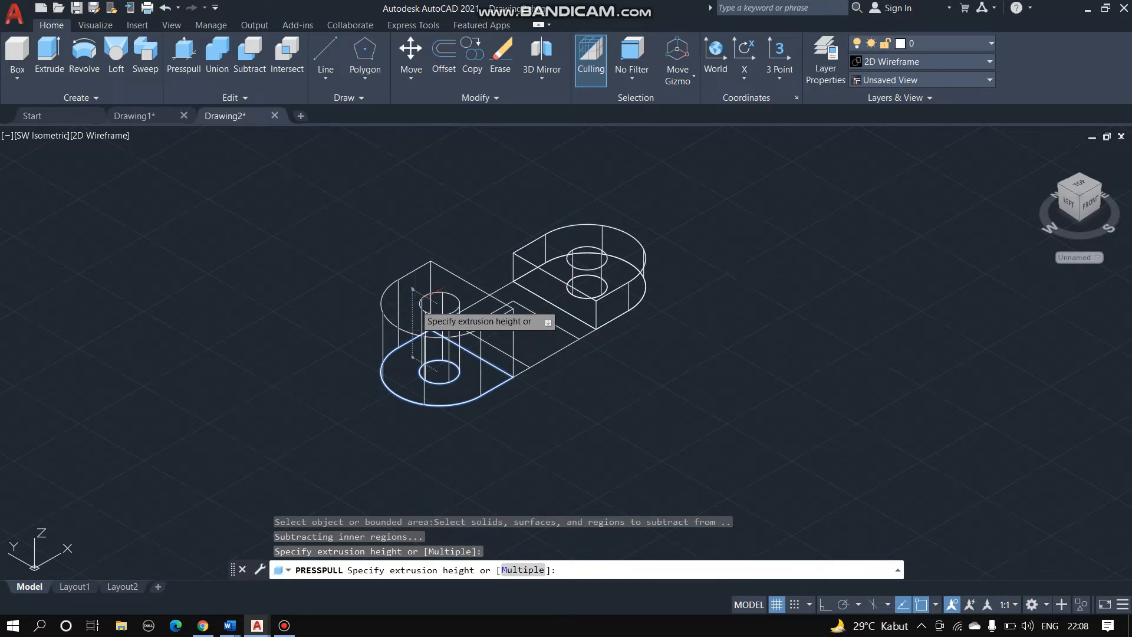
pyautogui.write('19')
pyautogui.press('Return')
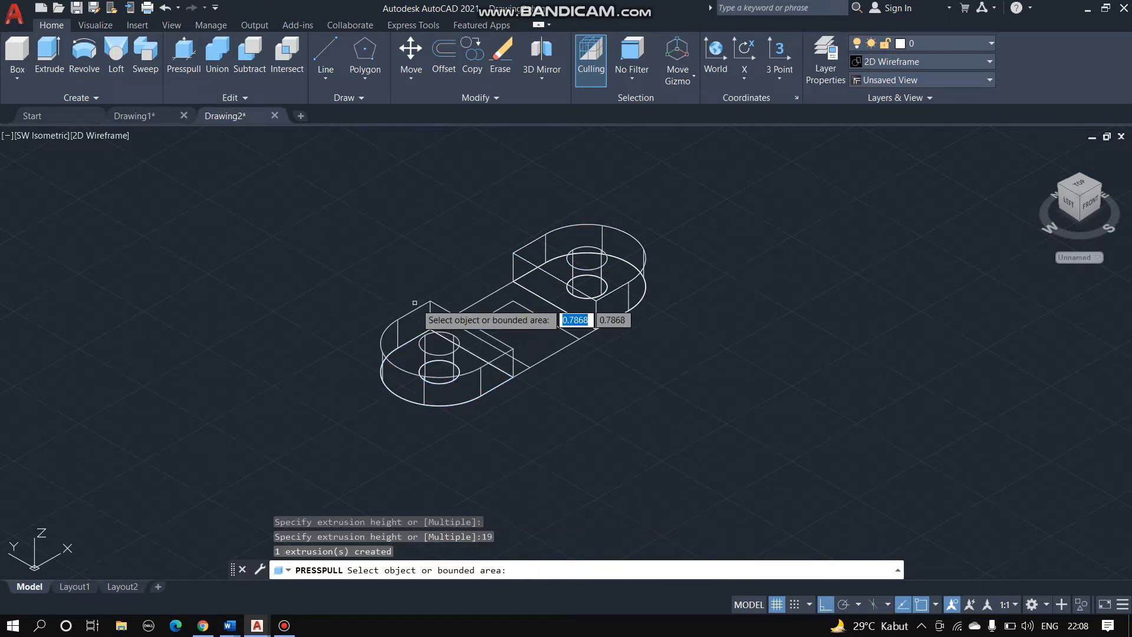
# Presspull the U-shaped area around the central notch up to a height of 64 units
pyautogui.click(489, 313)
pyautogui.write('6')
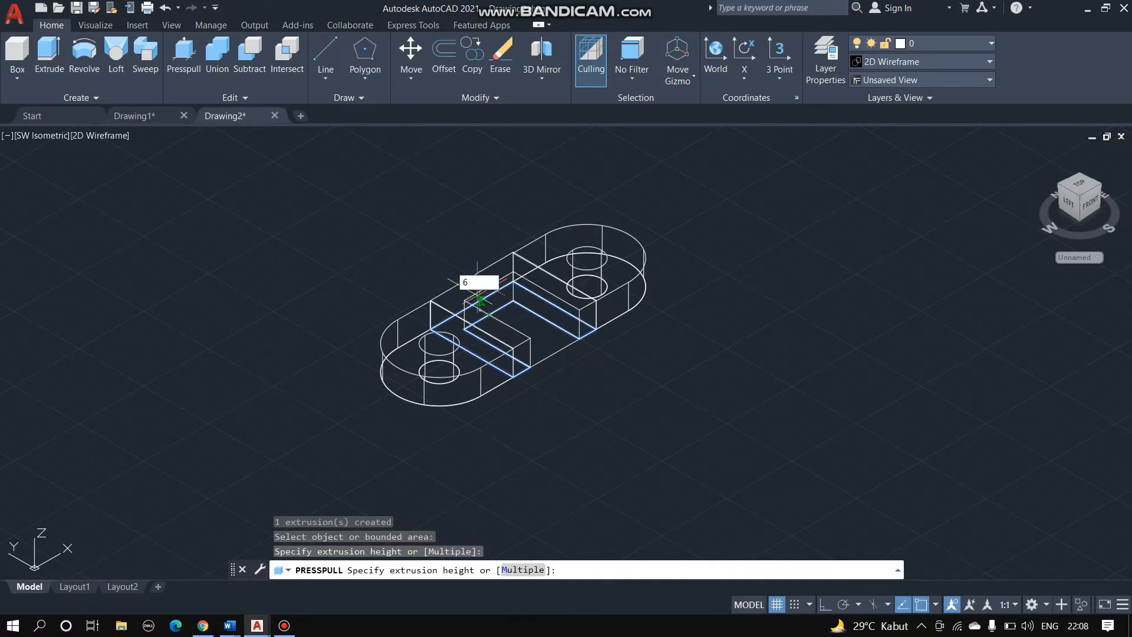
pyautogui.write('4')
pyautogui.press('Return')
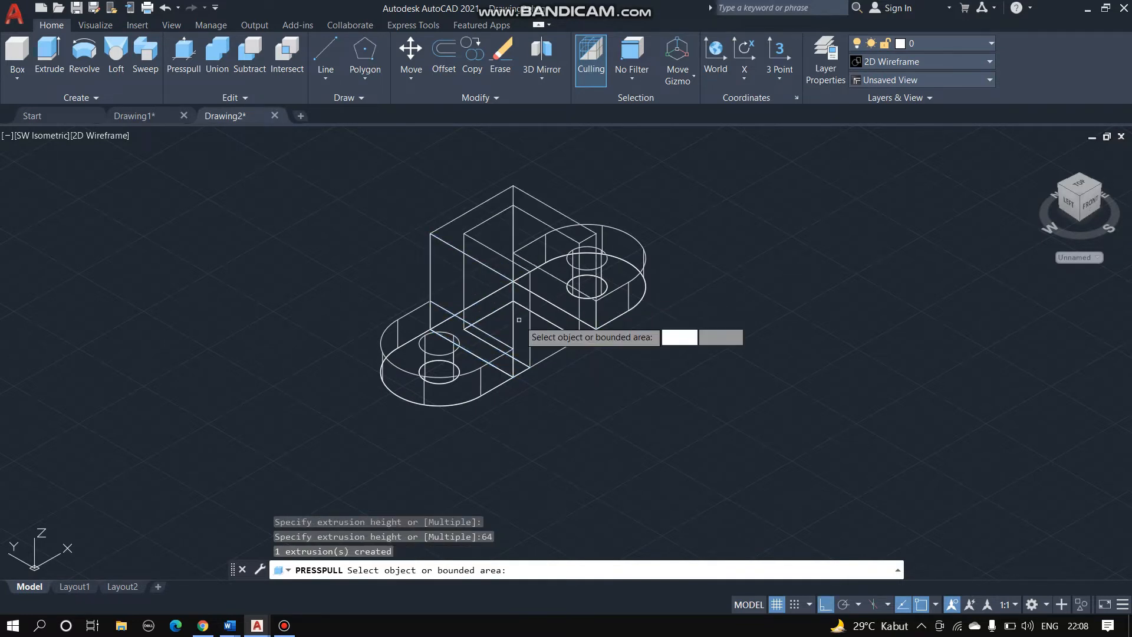
# Presspull the inner notch rectangle up to a height of 13 units and end the command
pyautogui.click(534, 334)
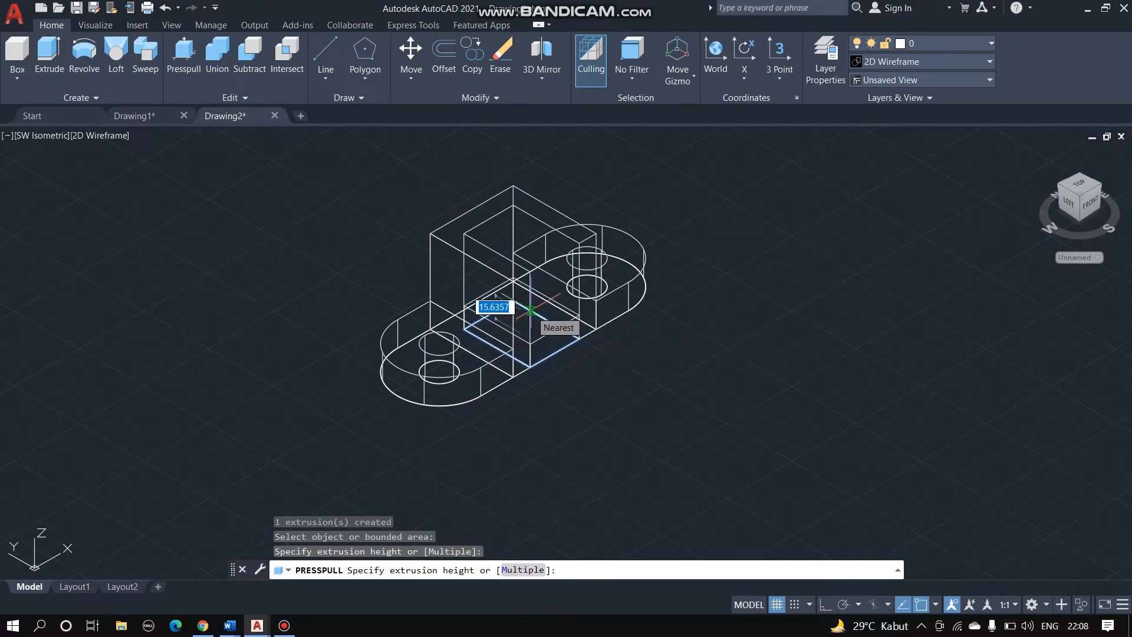
pyautogui.write('13')
pyautogui.press('Return')
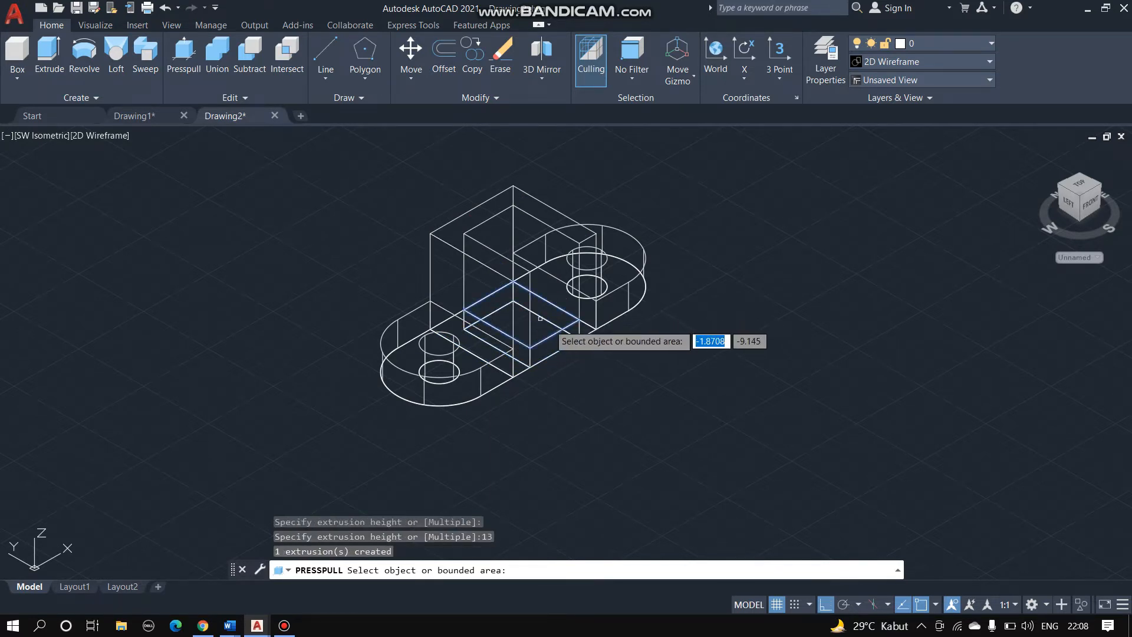
pyautogui.press('Return')
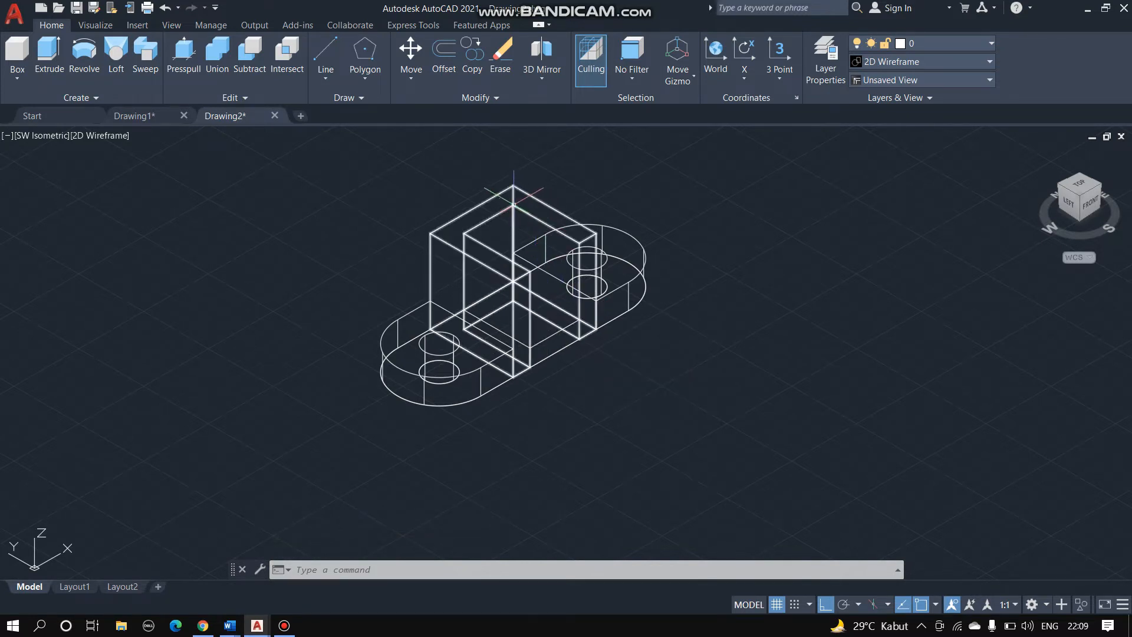
# Draw a diagonal line on the far wall's inner face from the notch floor's front corner to the wall's upper rear inner corner
pyautogui.write('li')
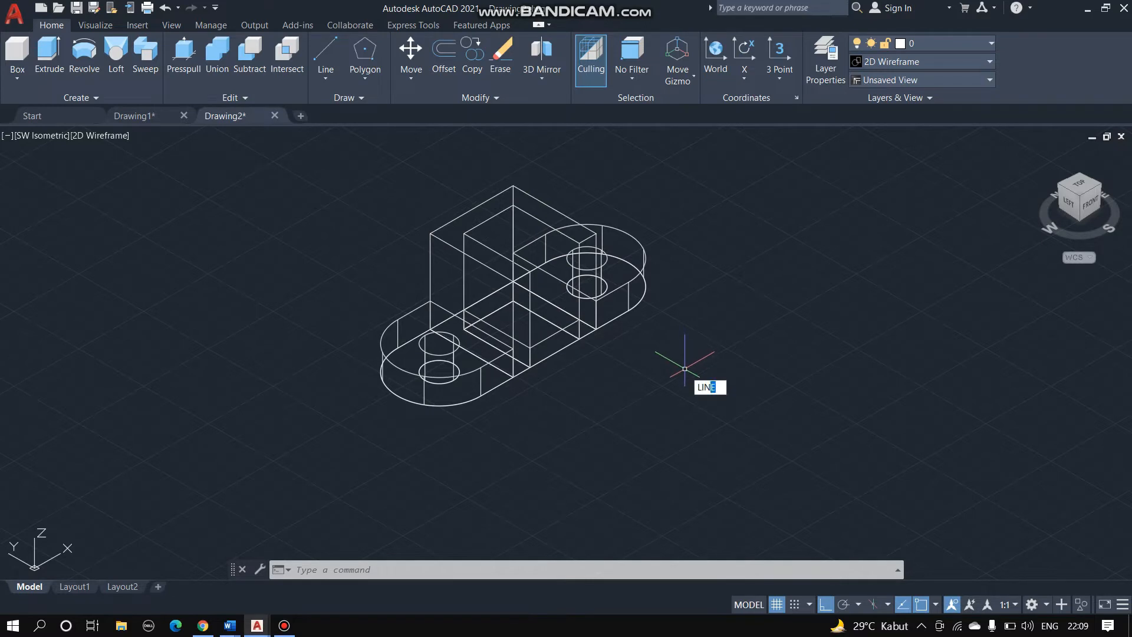
pyautogui.write('n')
pyautogui.press('Return')
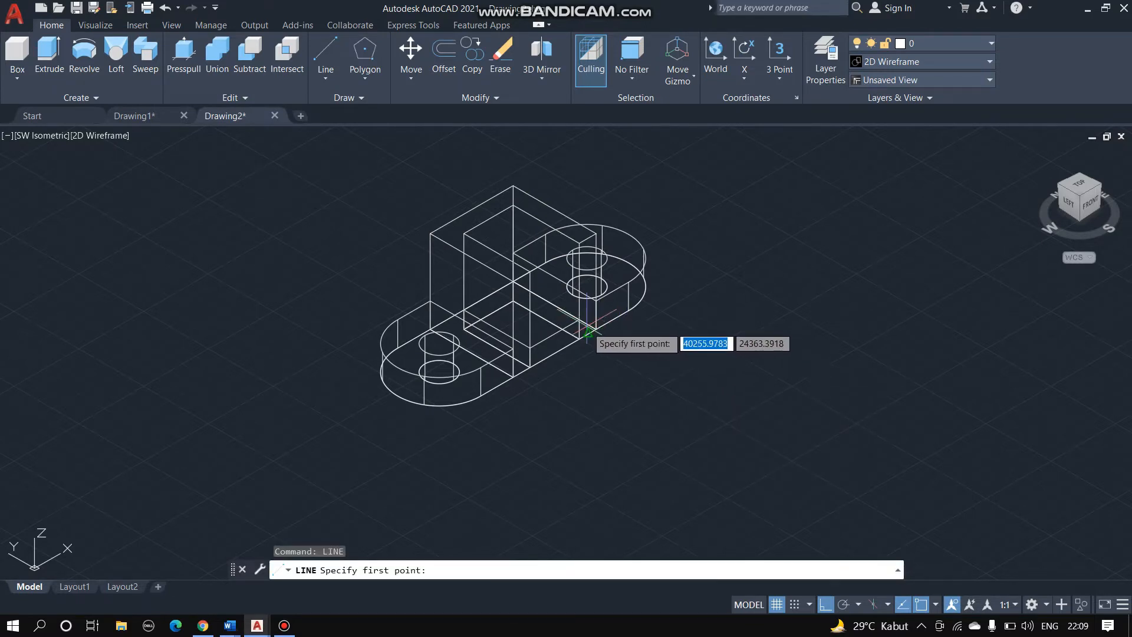
pyautogui.click(579, 320)
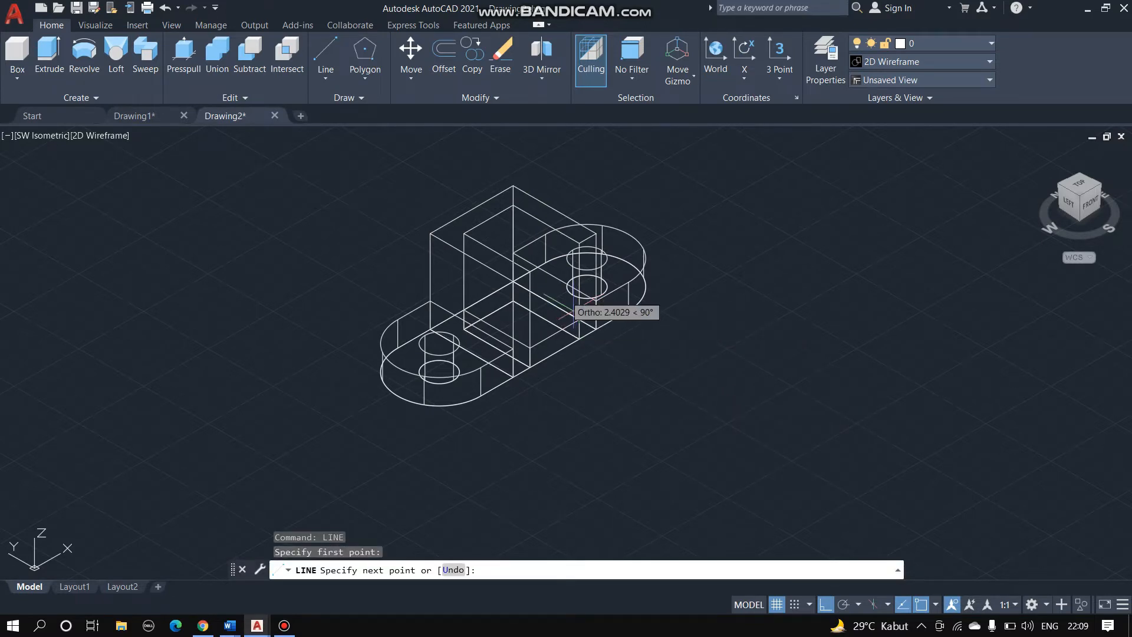
pyautogui.click(513, 206)
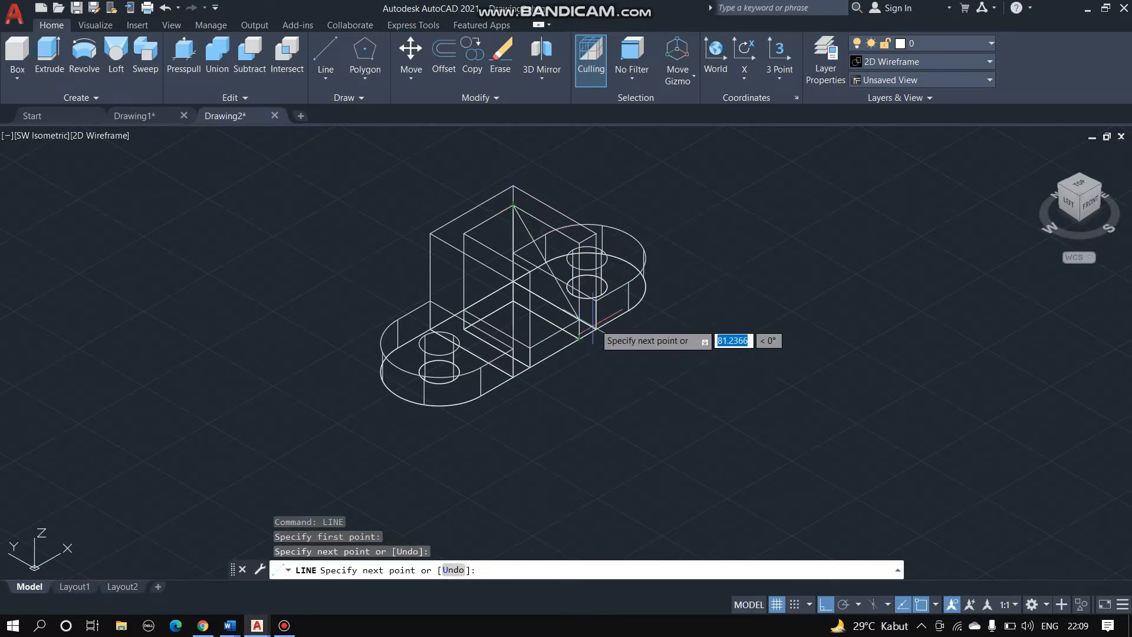
pyautogui.press('Escape')
# Presspull the triangular area below the diagonal line across the notch to the opposite wall's upper rear inner corner
pyautogui.click(184, 53)
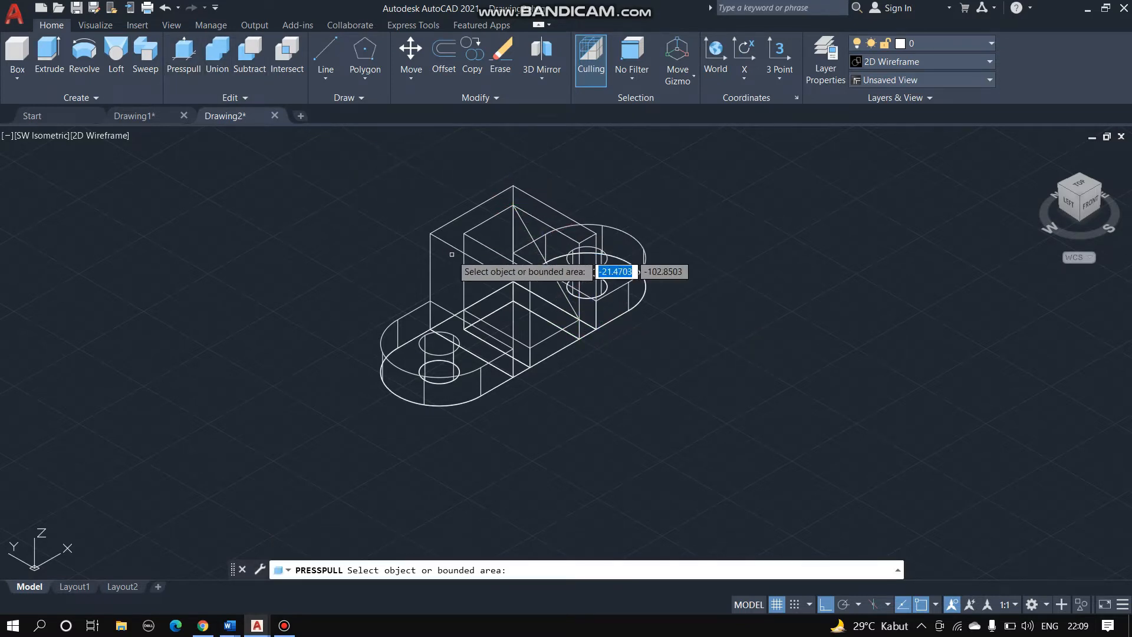
pyautogui.click(502, 259)
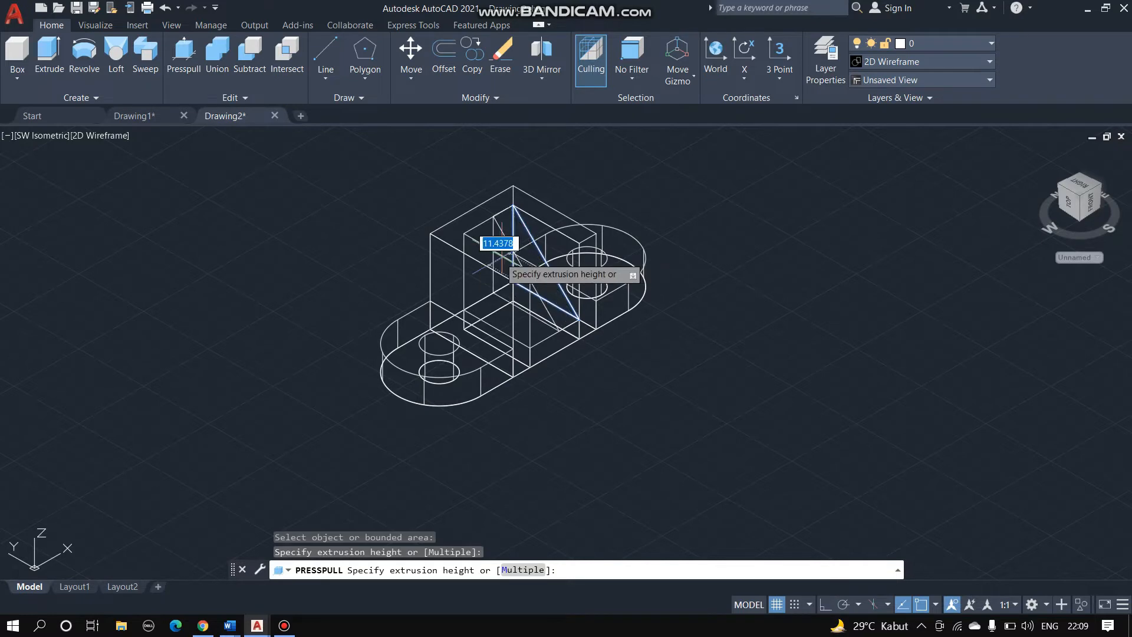
pyautogui.click(466, 235)
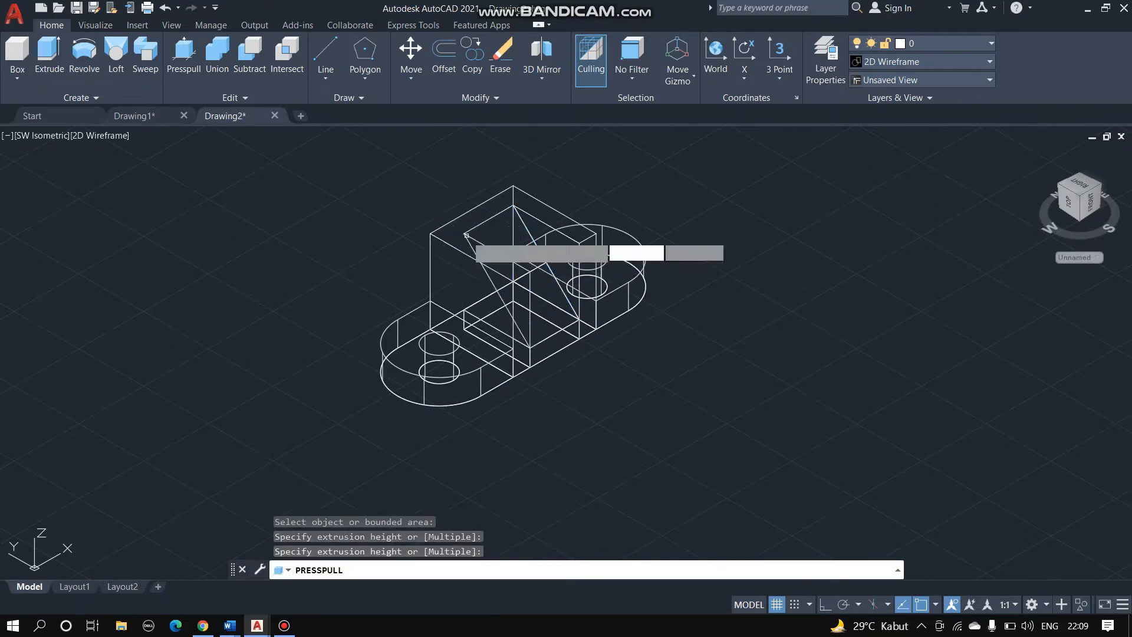
pyautogui.press('Return')
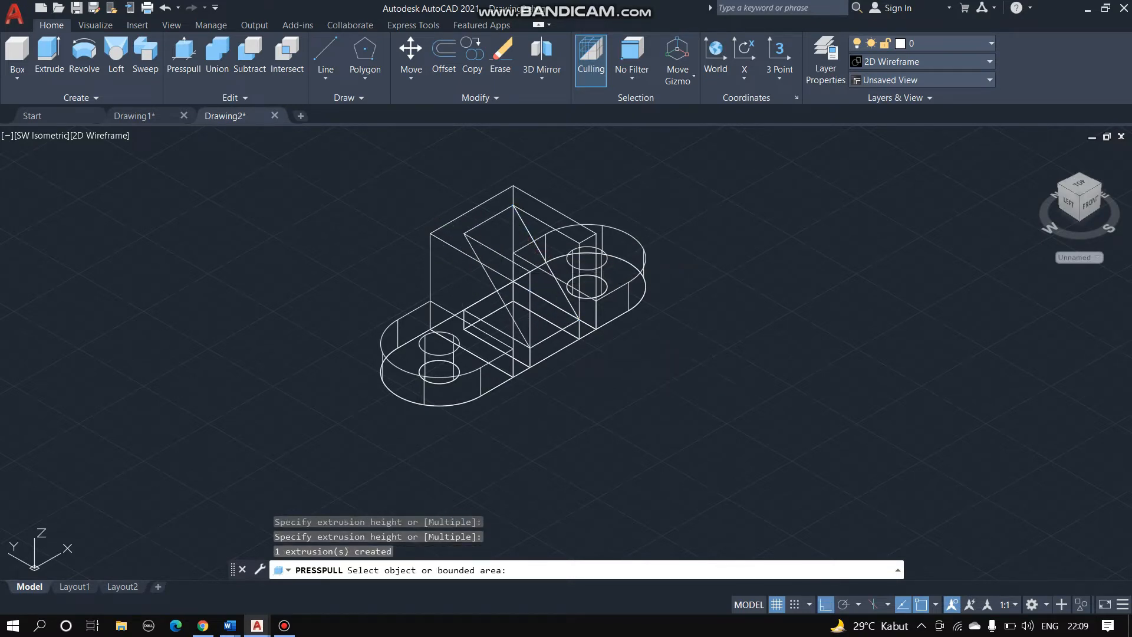
# Set the visual style to Conceptual and union all the bracket's solids into one body
pyautogui.click(107, 136)
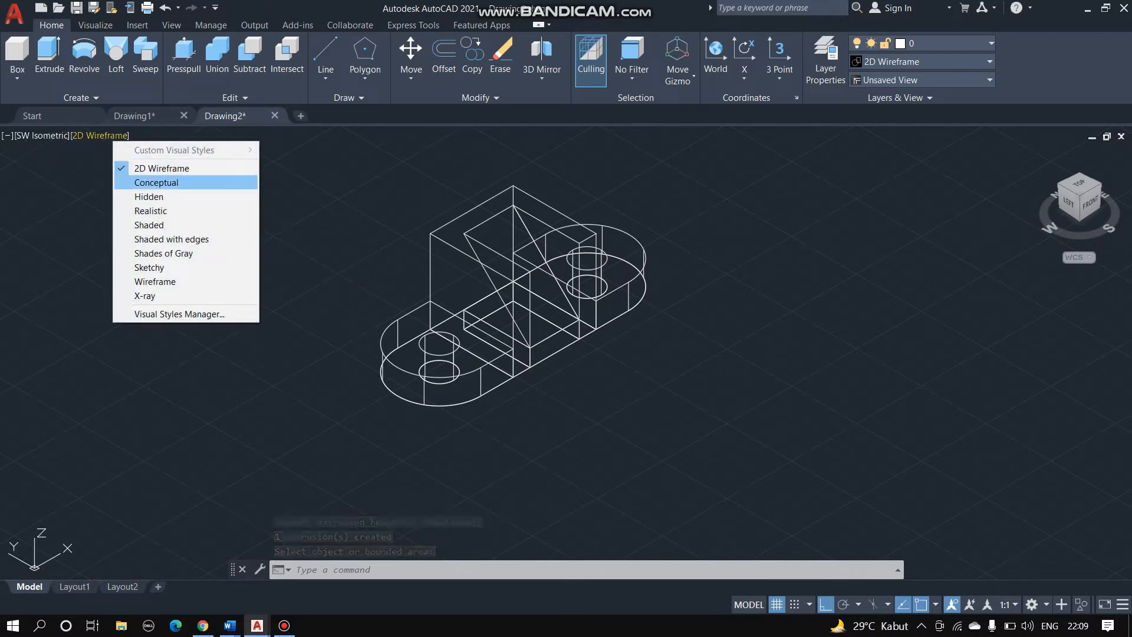
pyautogui.click(156, 182)
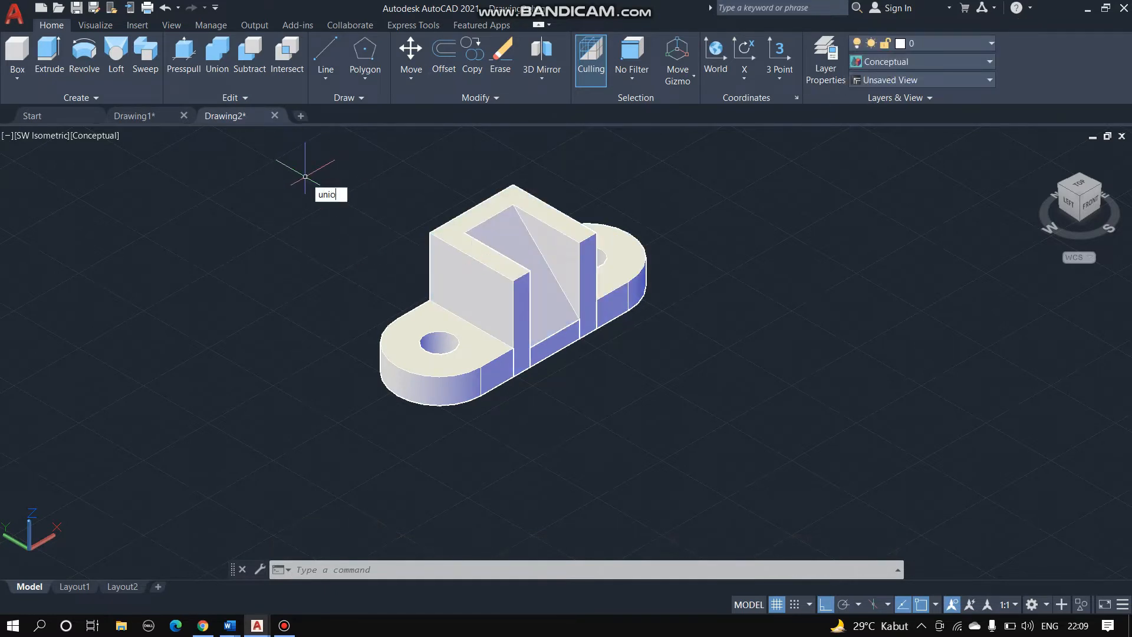
pyautogui.press('Return')
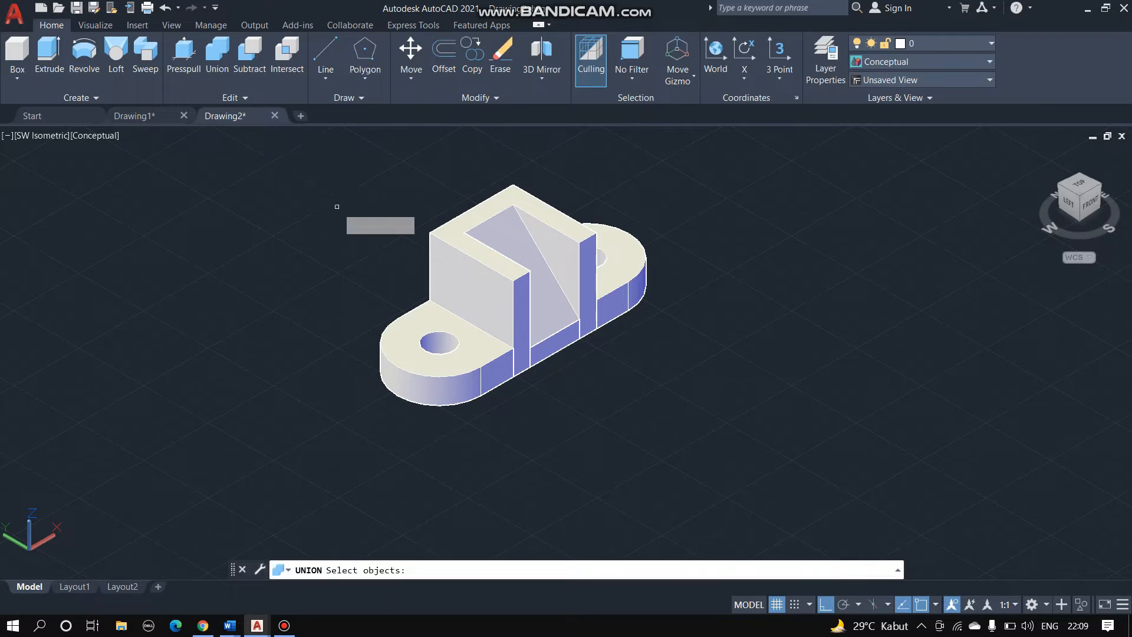
pyautogui.click(292, 158)
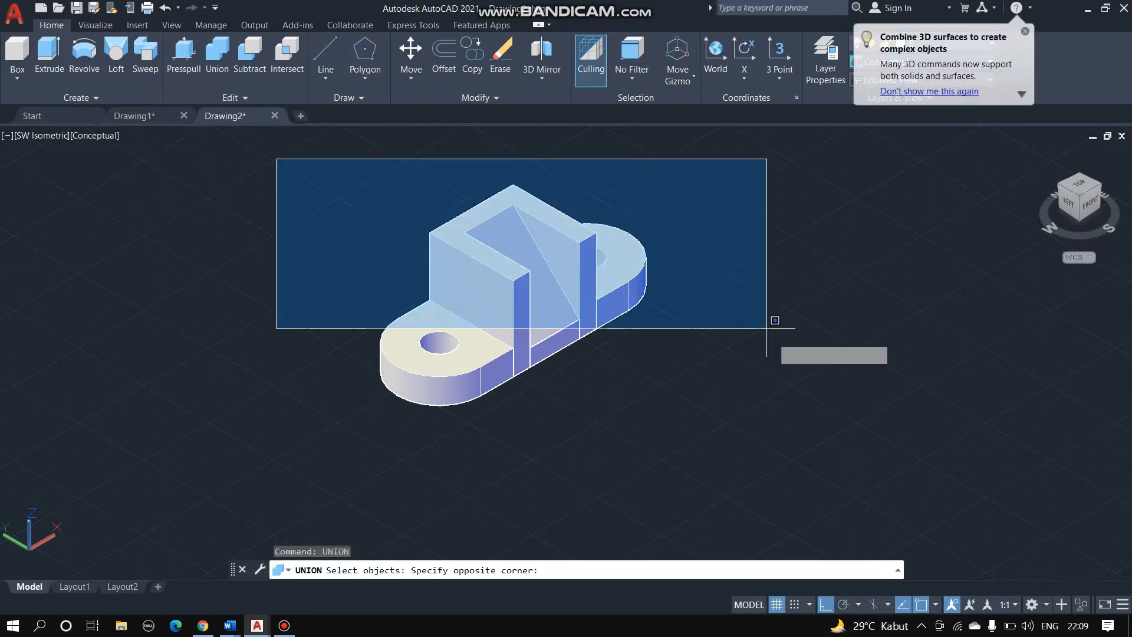
pyautogui.click(819, 472)
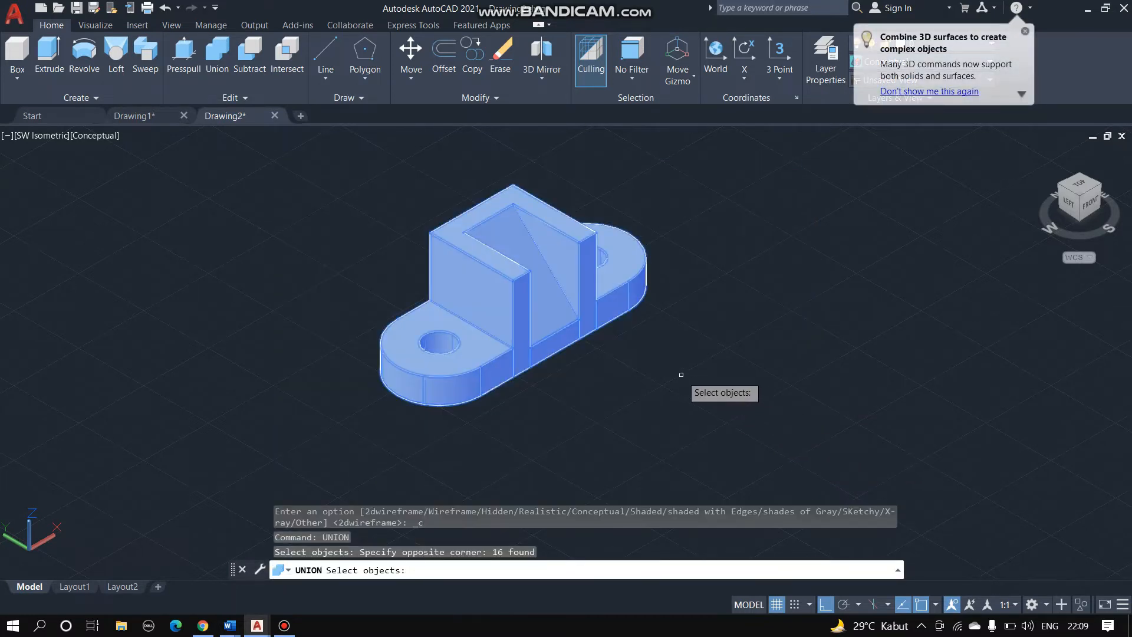
pyautogui.press('Return')
pyautogui.click(554, 311)
pyautogui.press('Escape')
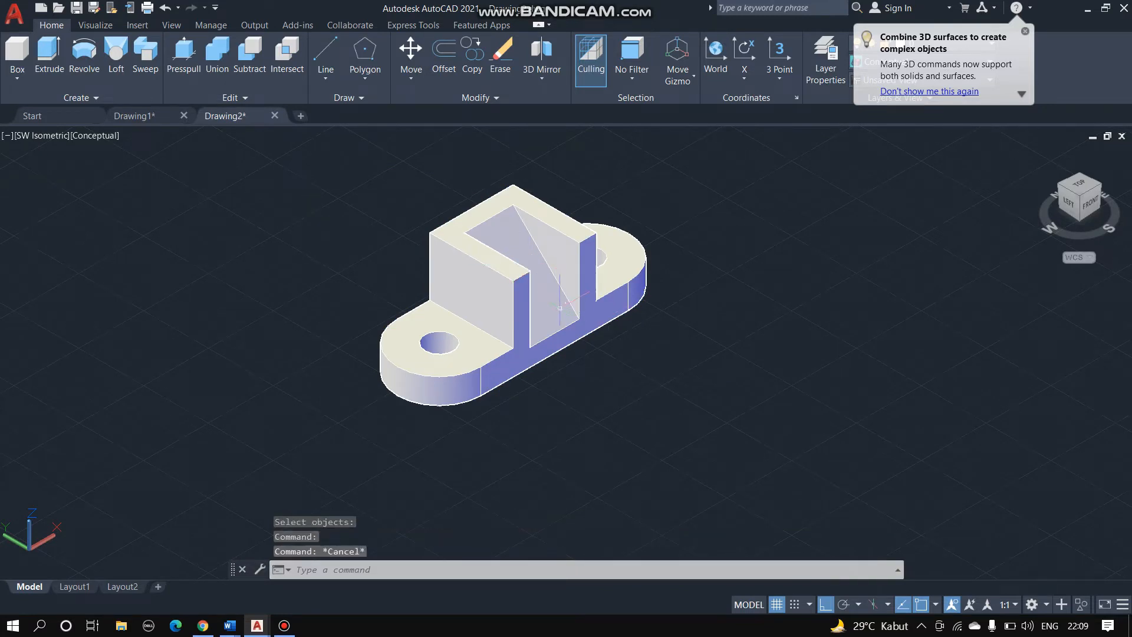
pyautogui.click(554, 311)
pyautogui.press('Escape')
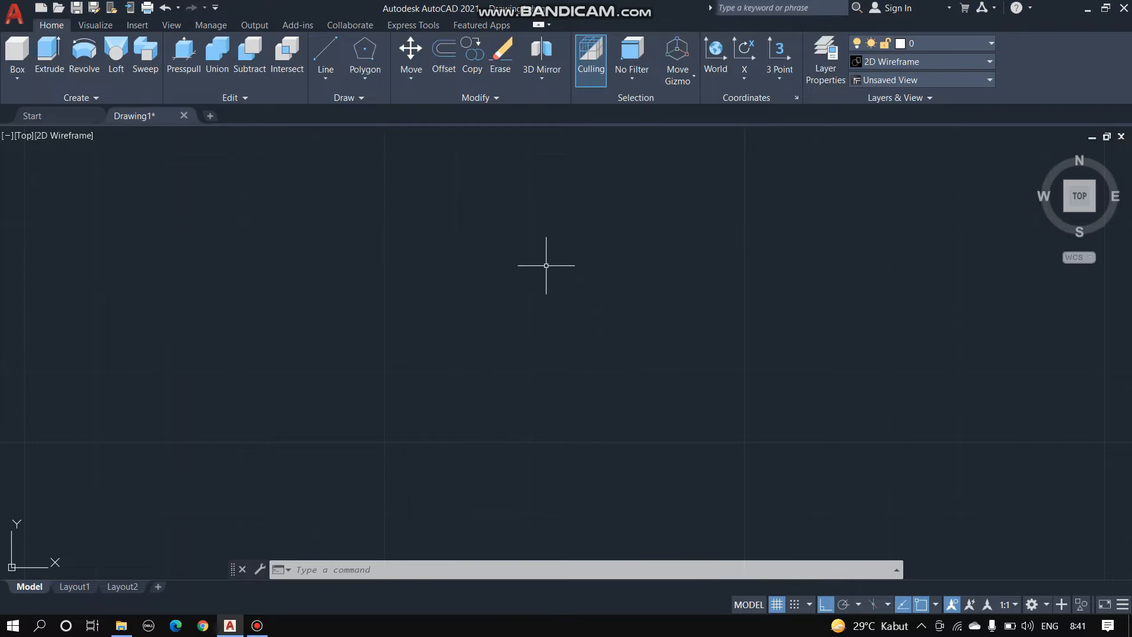
pyautogui.write('i')
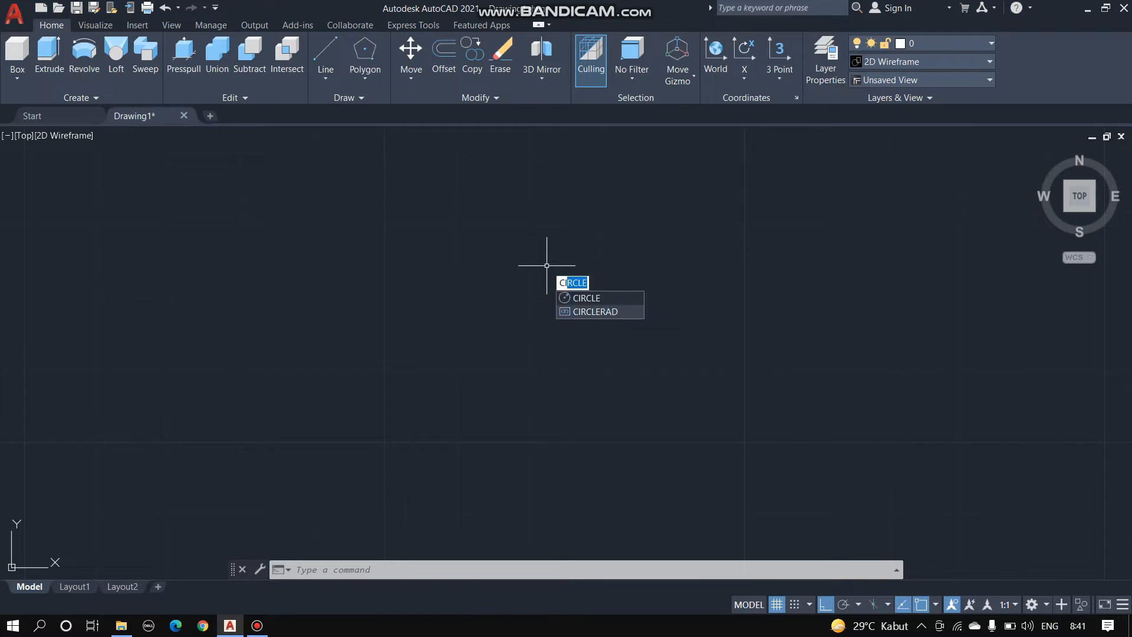
pyautogui.press('Return')
pyautogui.click(519, 266)
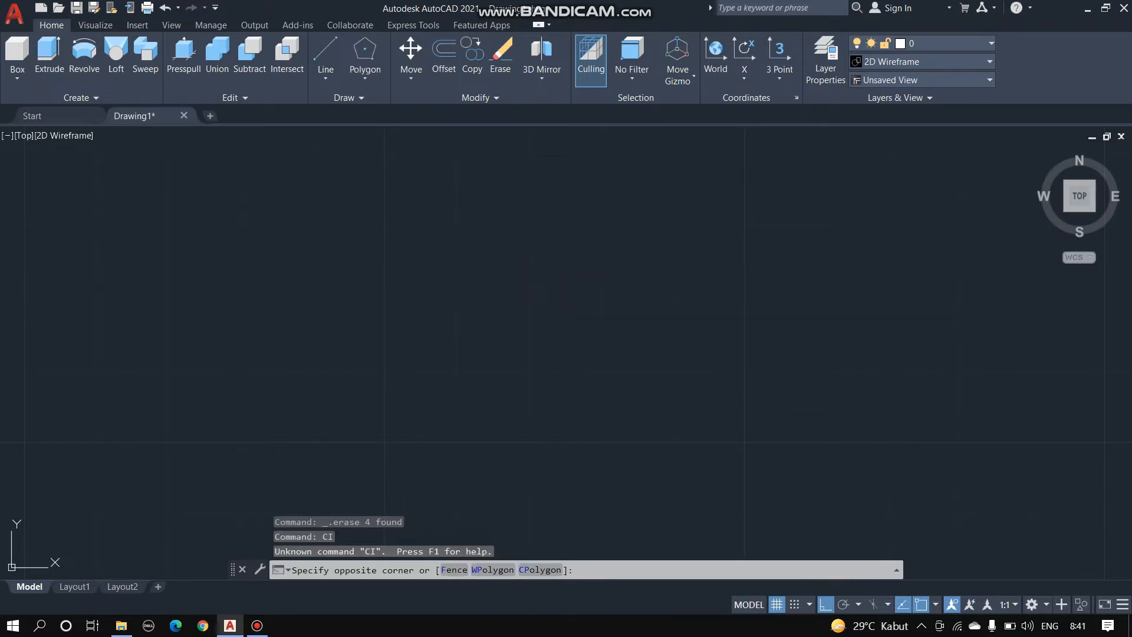
pyautogui.press('Escape')
# Draw a circle with a diameter of 20 in the upper middle of the empty drawing
pyautogui.press('Return')
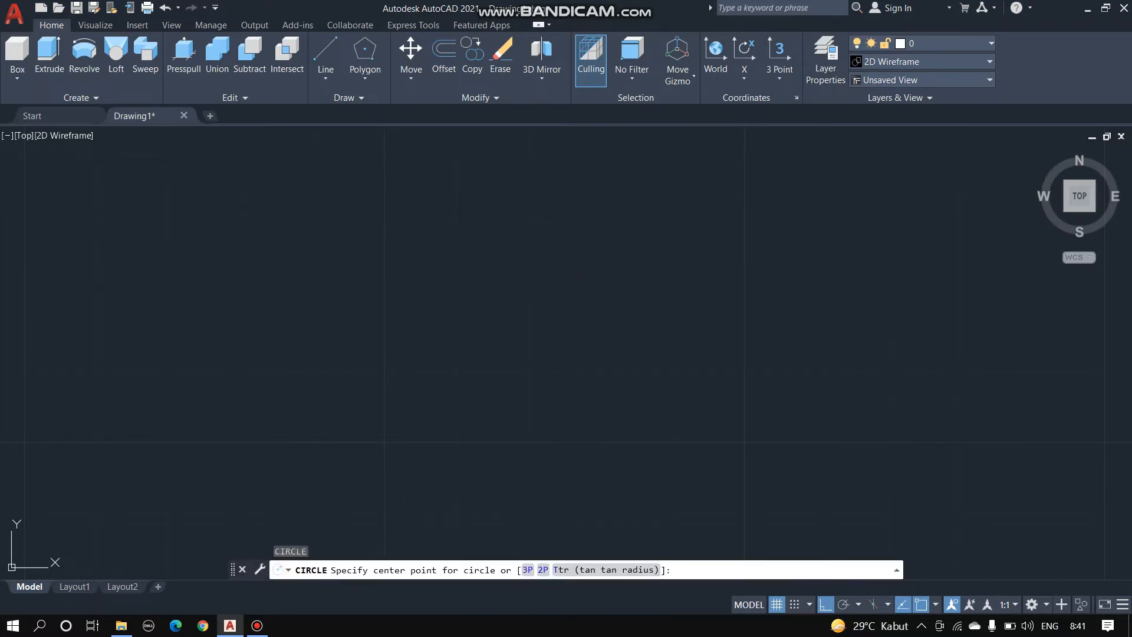
pyautogui.click(521, 268)
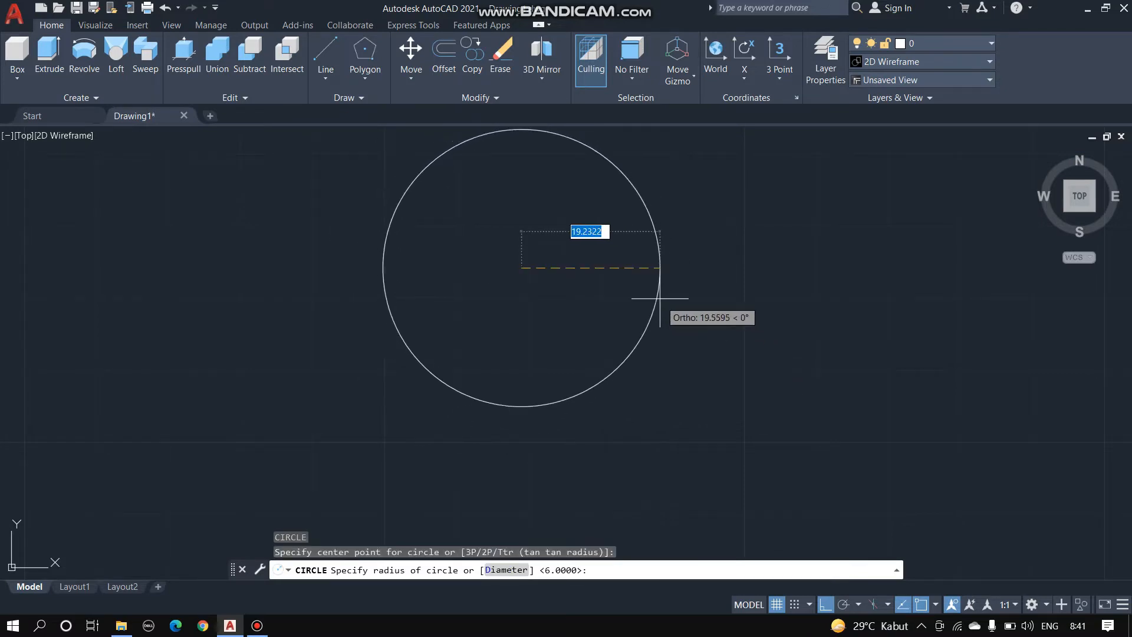
pyautogui.write('d')
pyautogui.press('Return')
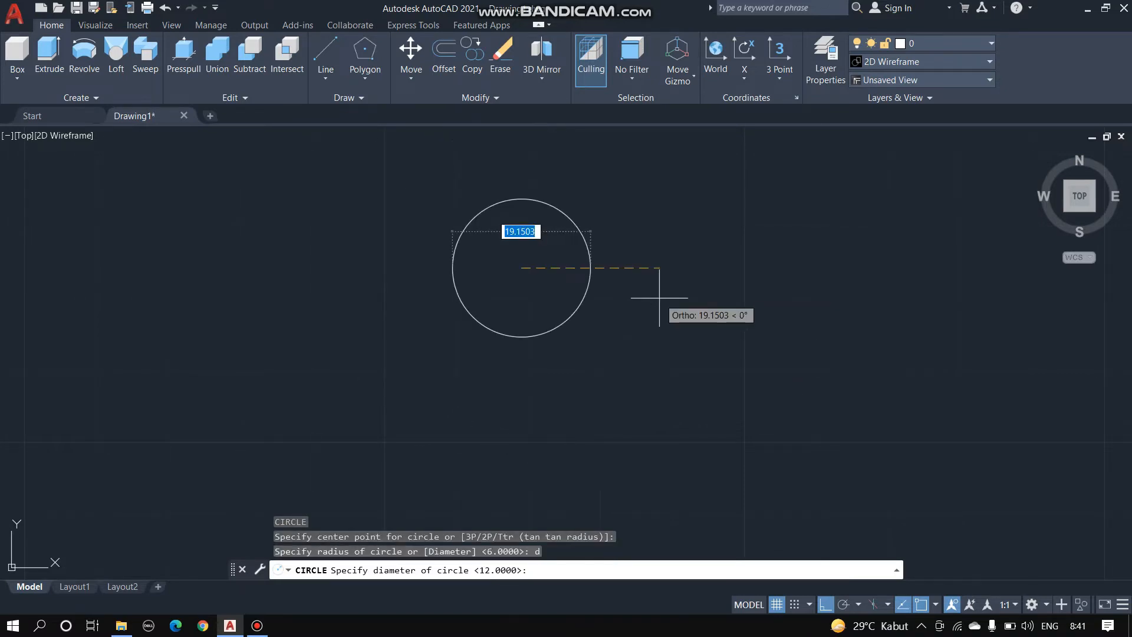
pyautogui.write('20')
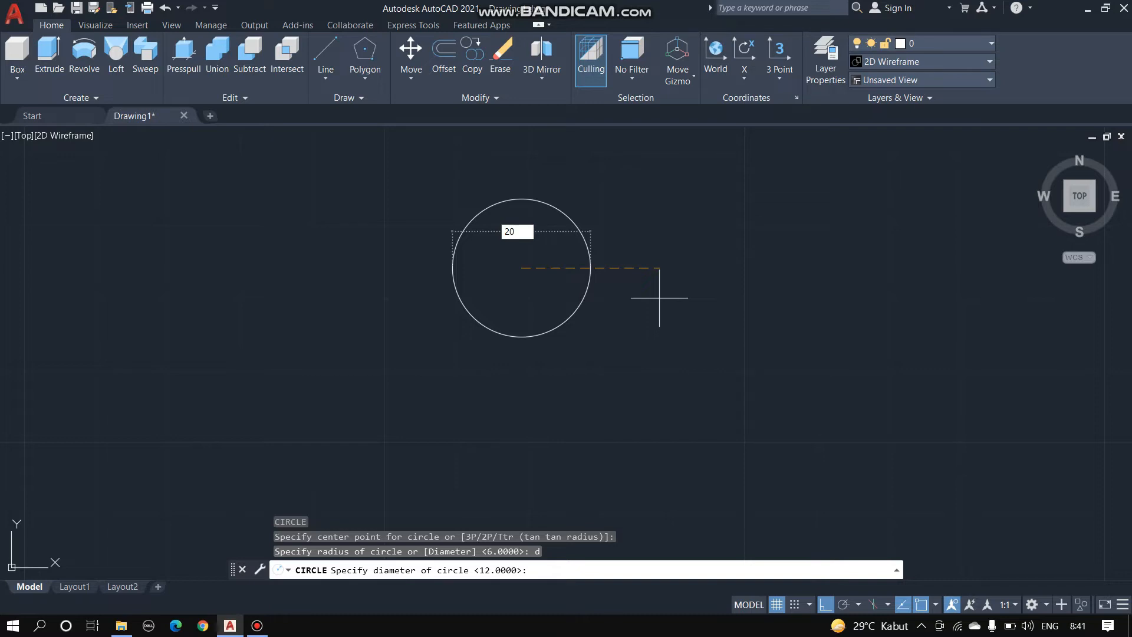
pyautogui.press('Return')
# Draw a concentric circle with a diameter of 12 inside the 20-diameter circle
pyautogui.press('Return')
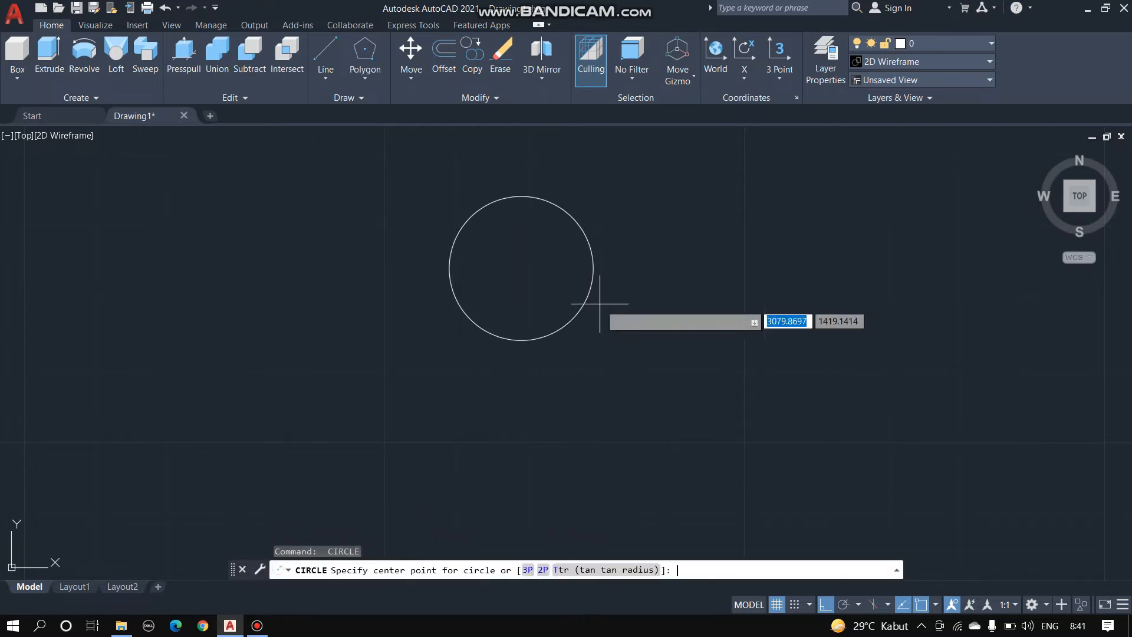
pyautogui.click(521, 267)
pyautogui.write('d')
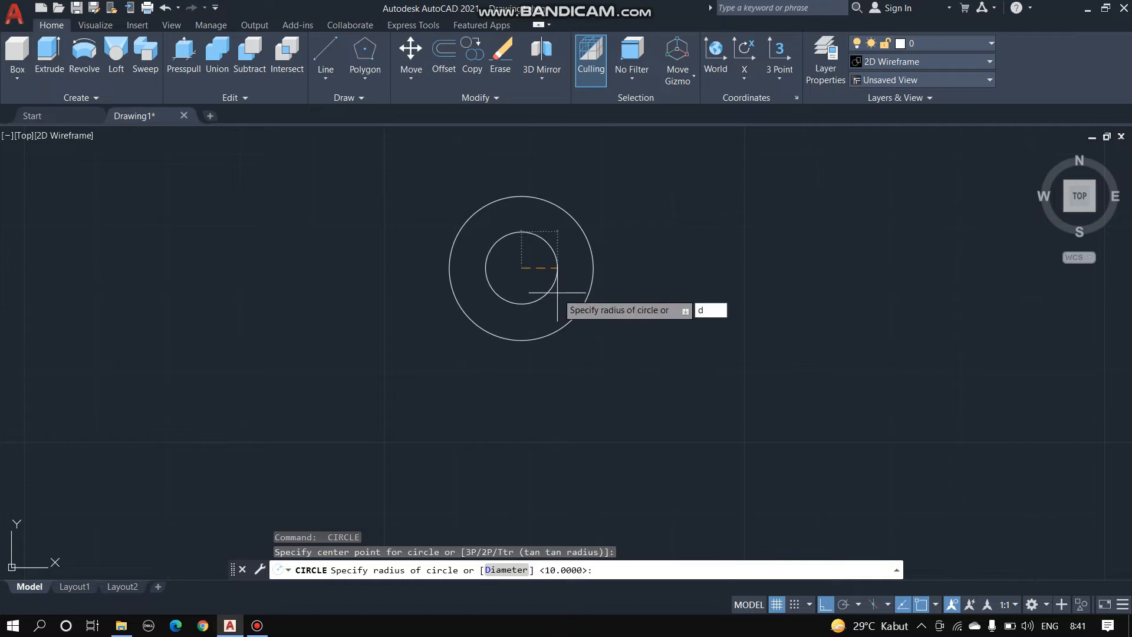
pyautogui.press('Return')
pyautogui.write('12')
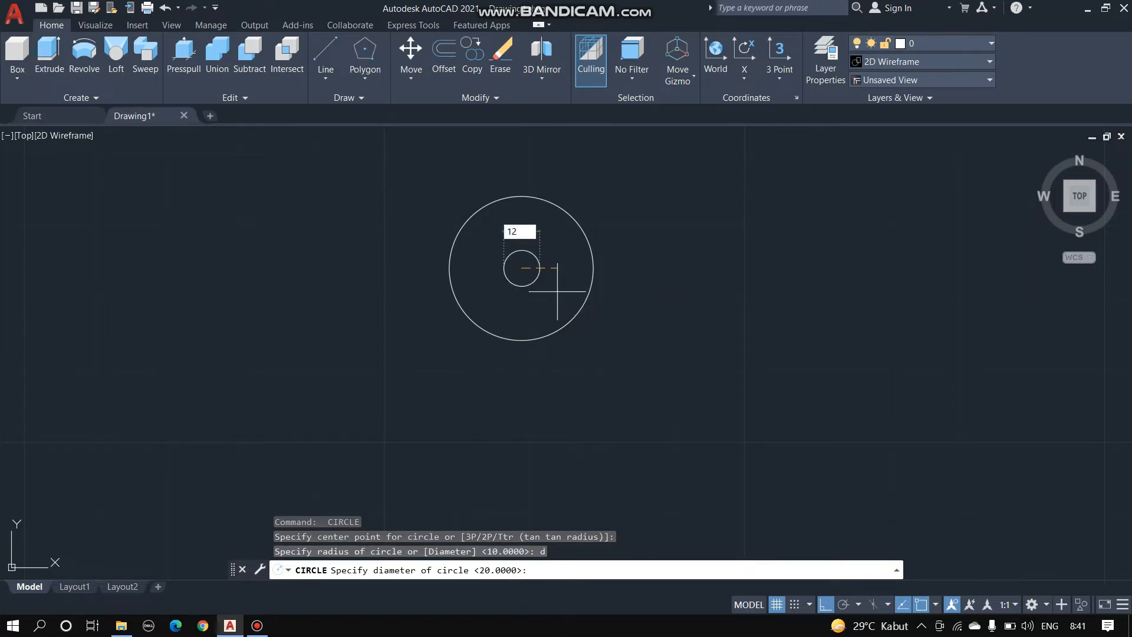
pyautogui.press('Return')
# Draw a horizontal line 60 long to the left from the outer circle's bottom quadrant
pyautogui.scroll(-3, 455, 304)
pyautogui.scroll(4, 392, 316)
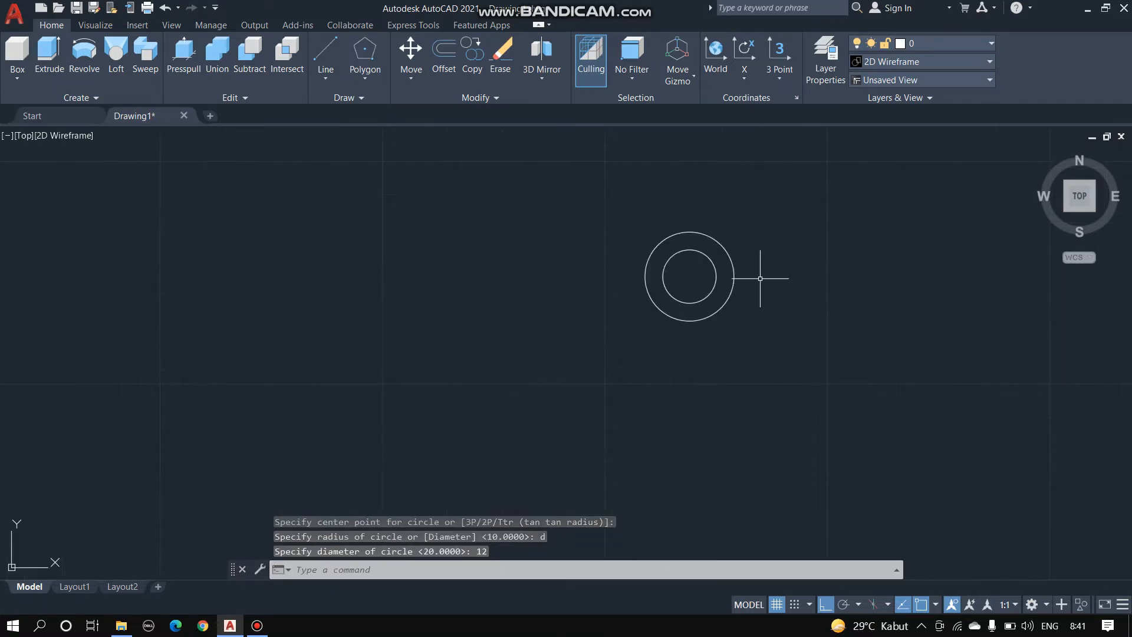
pyautogui.scroll(2, 755, 279)
pyautogui.write('l')
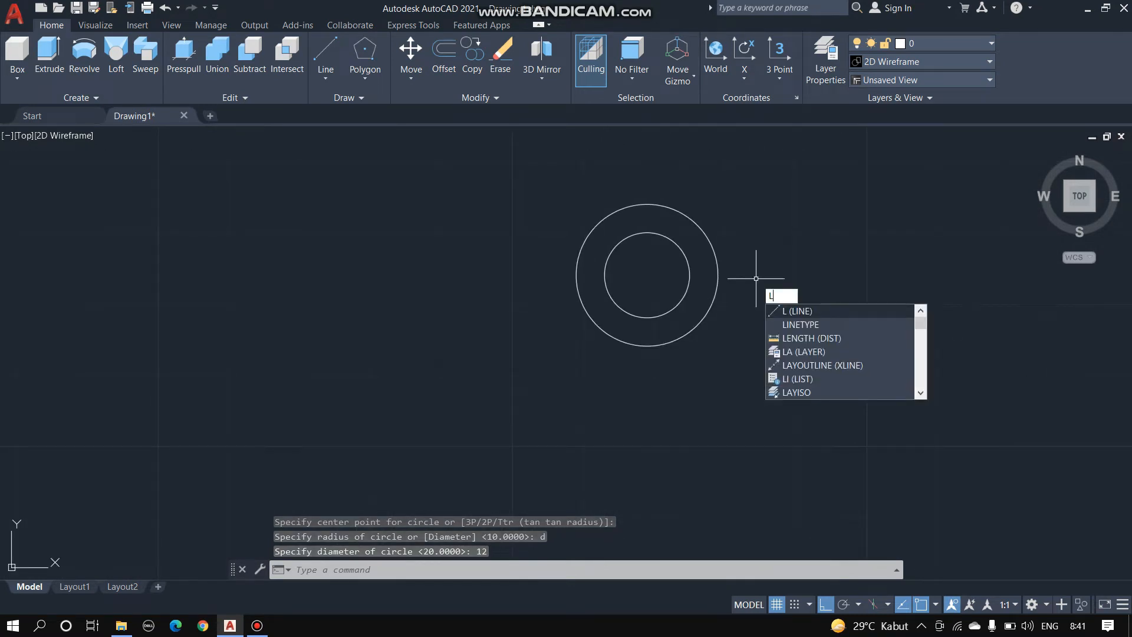
pyautogui.press('Return')
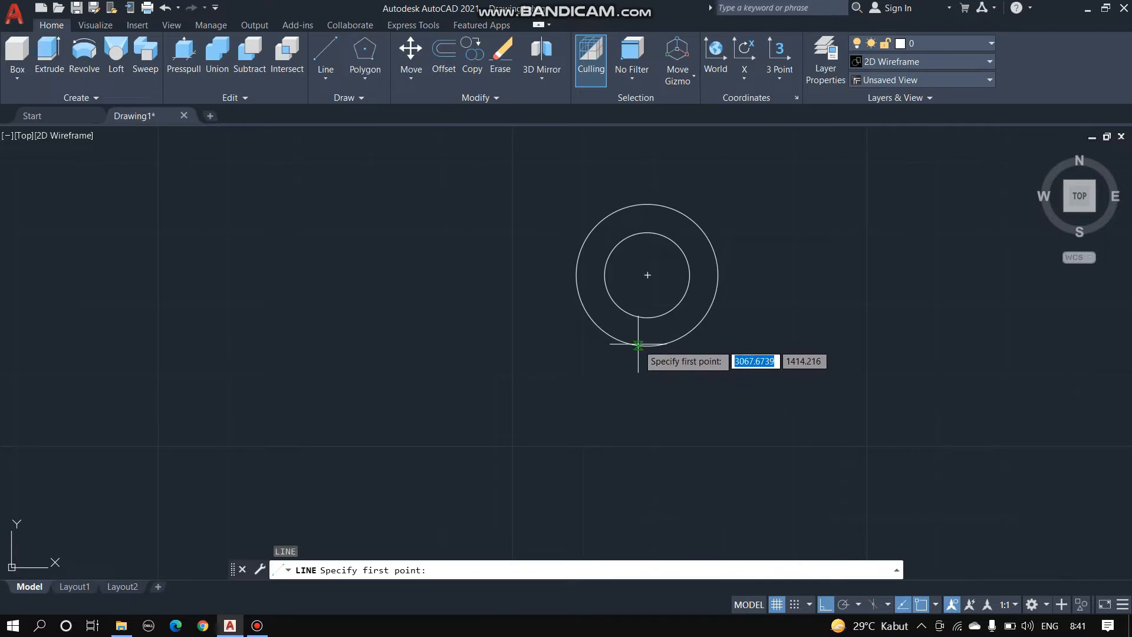
pyautogui.click(647, 346)
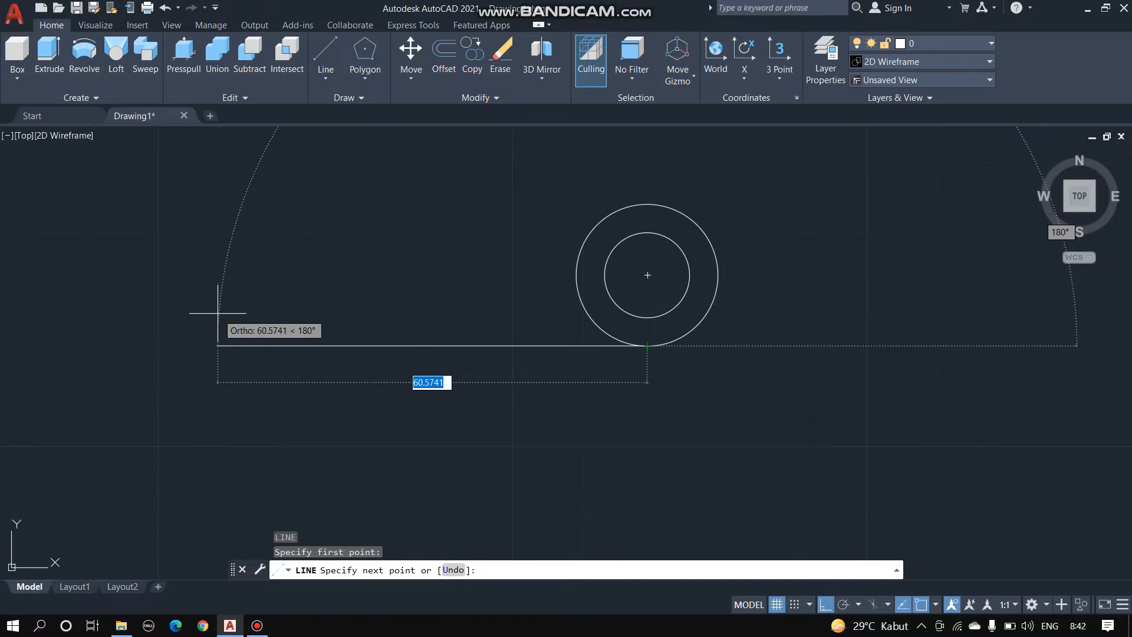
pyautogui.write('6')
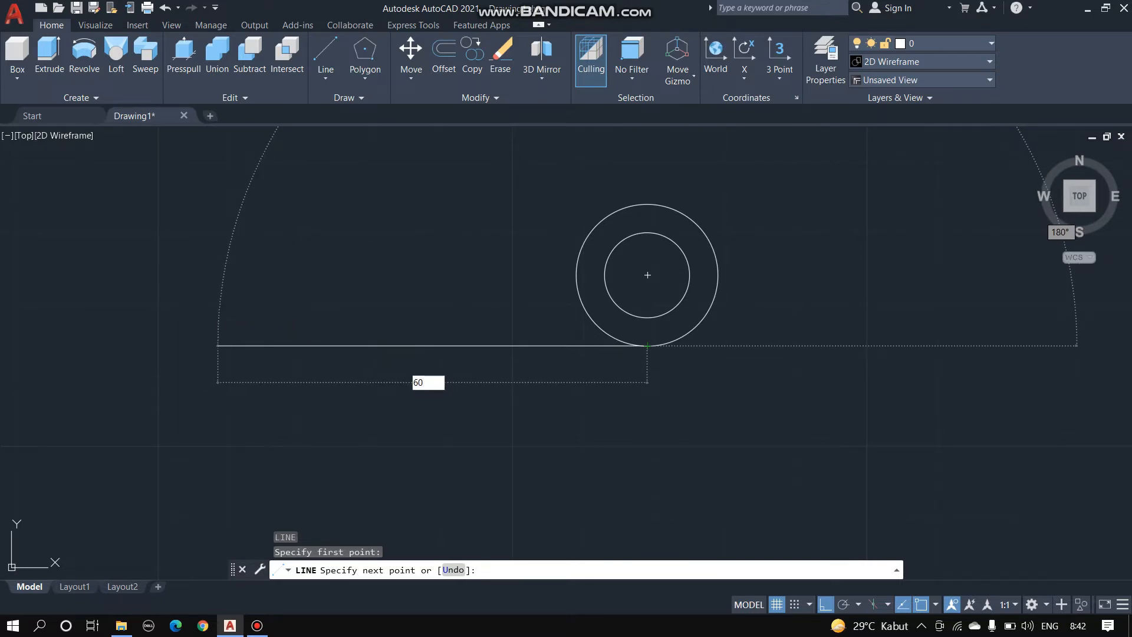
pyautogui.write('0')
pyautogui.press('Return')
pyautogui.press('Escape')
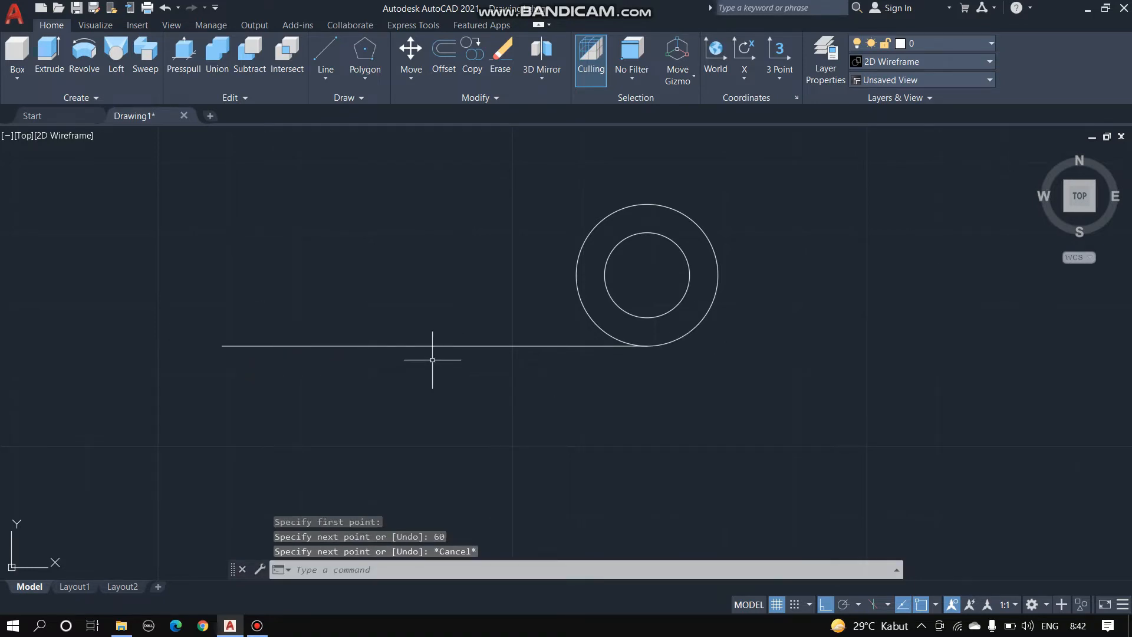
pyautogui.scroll(-2, 230, 306)
pyautogui.scroll(2, 210, 295)
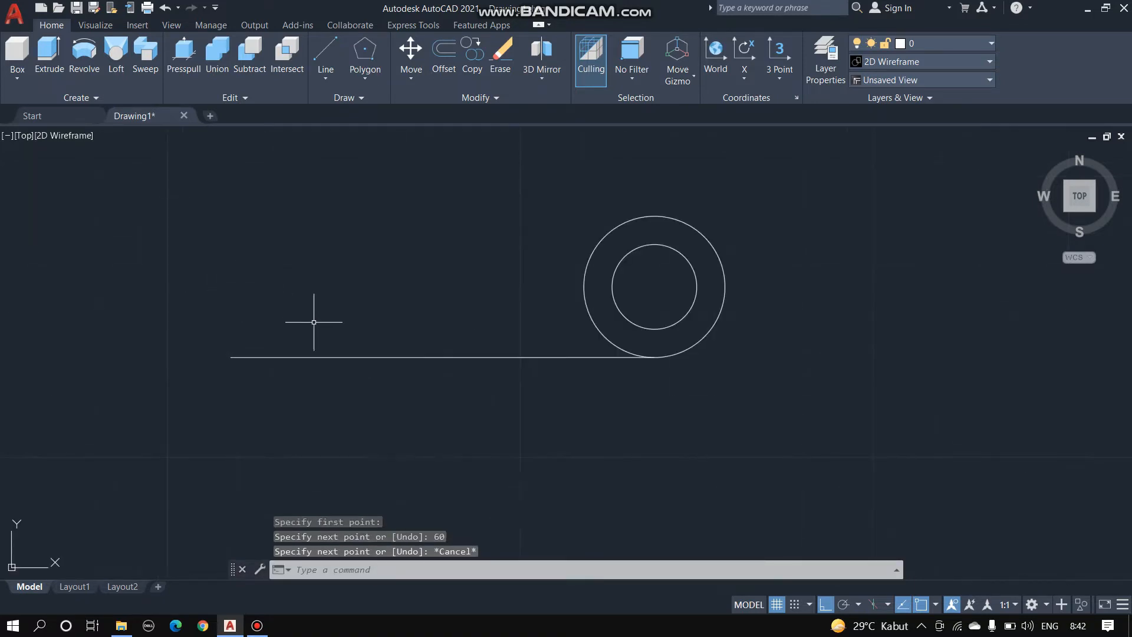
pyautogui.click(373, 364)
pyautogui.press('Escape')
pyautogui.click(370, 357)
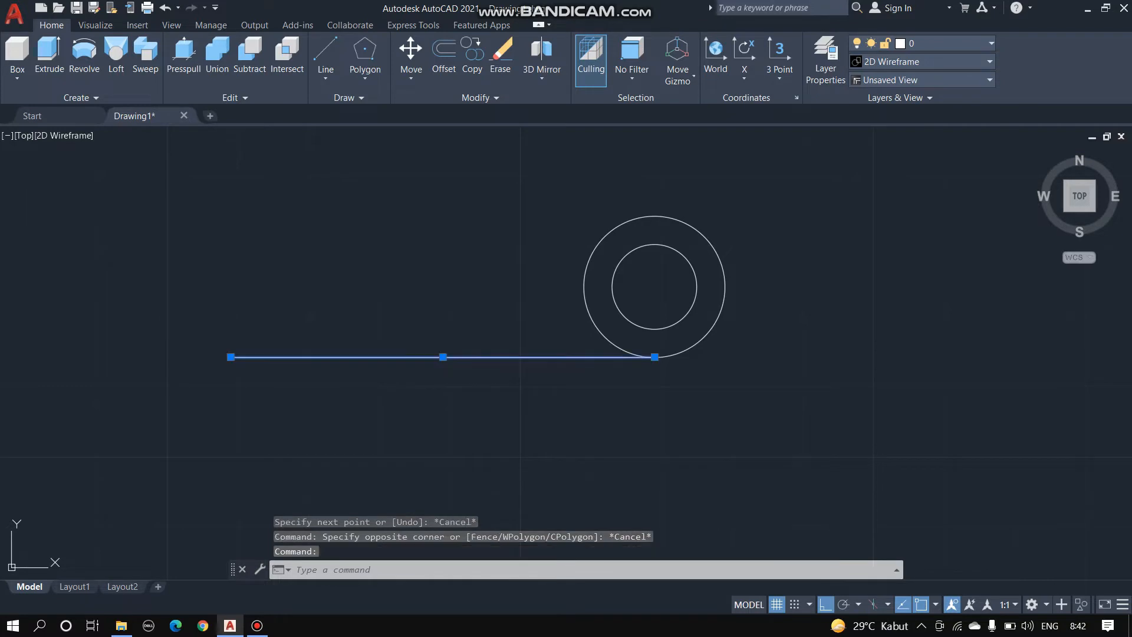
pyautogui.press('Escape')
# Offset the 60-long horizontal line upward by 8
pyautogui.write('o')
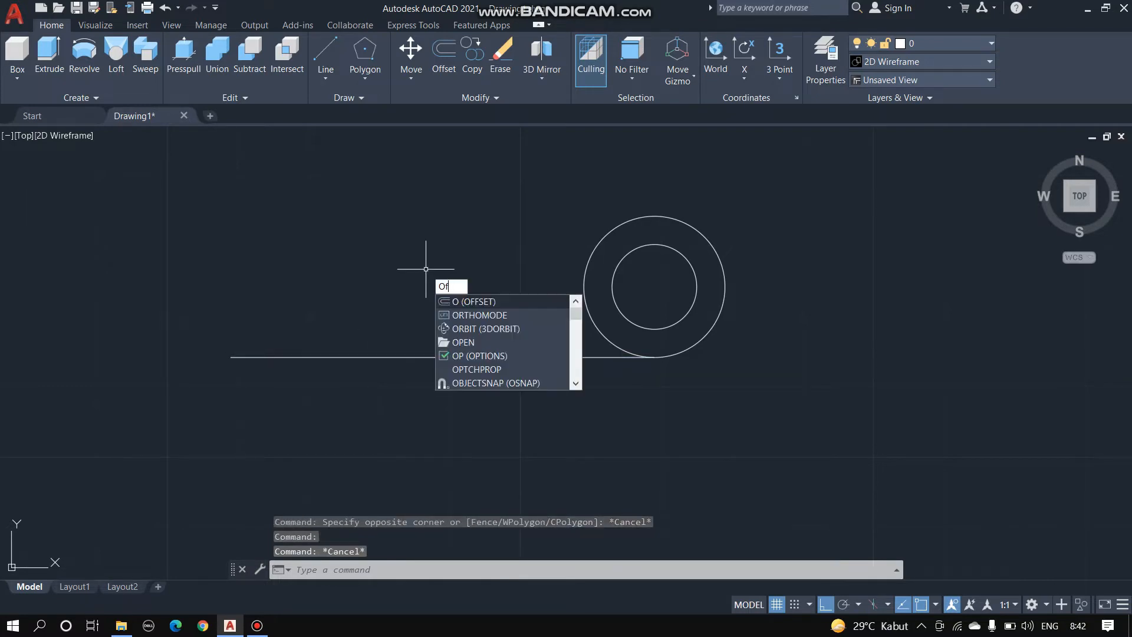
pyautogui.write('f')
pyautogui.press('Return')
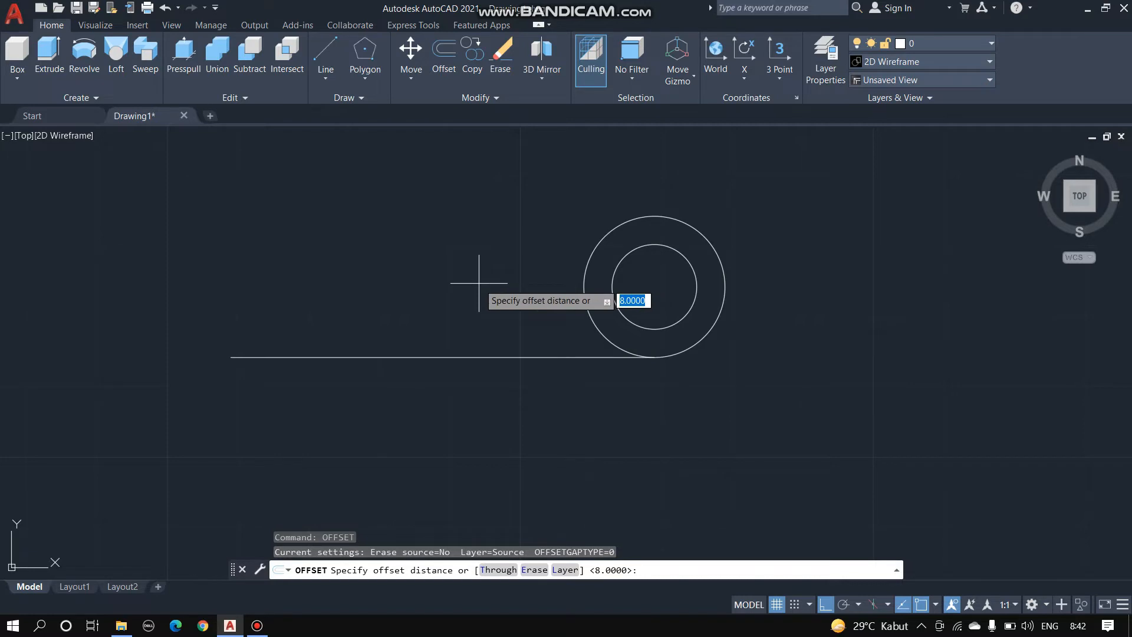
pyautogui.press('Return')
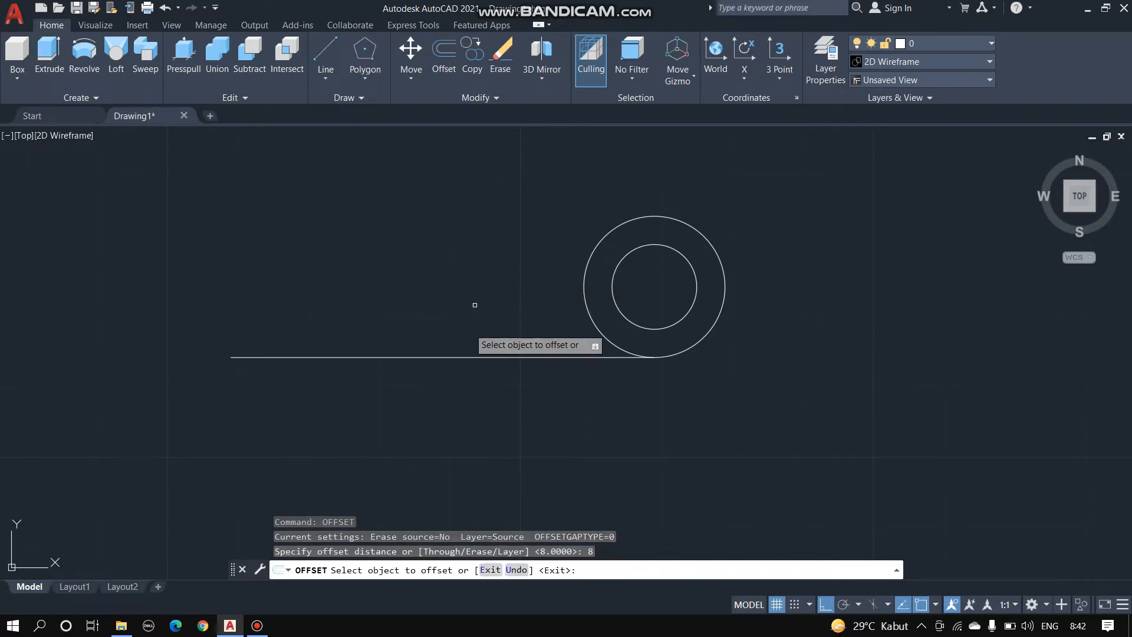
pyautogui.click(472, 357)
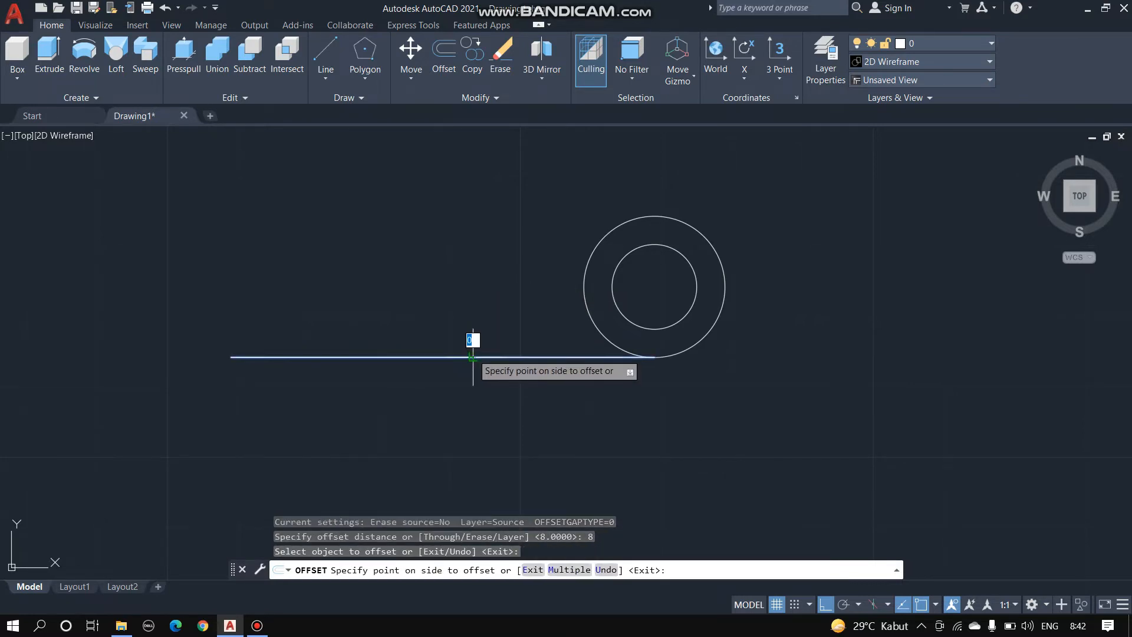
pyautogui.click(468, 227)
pyautogui.press('Escape')
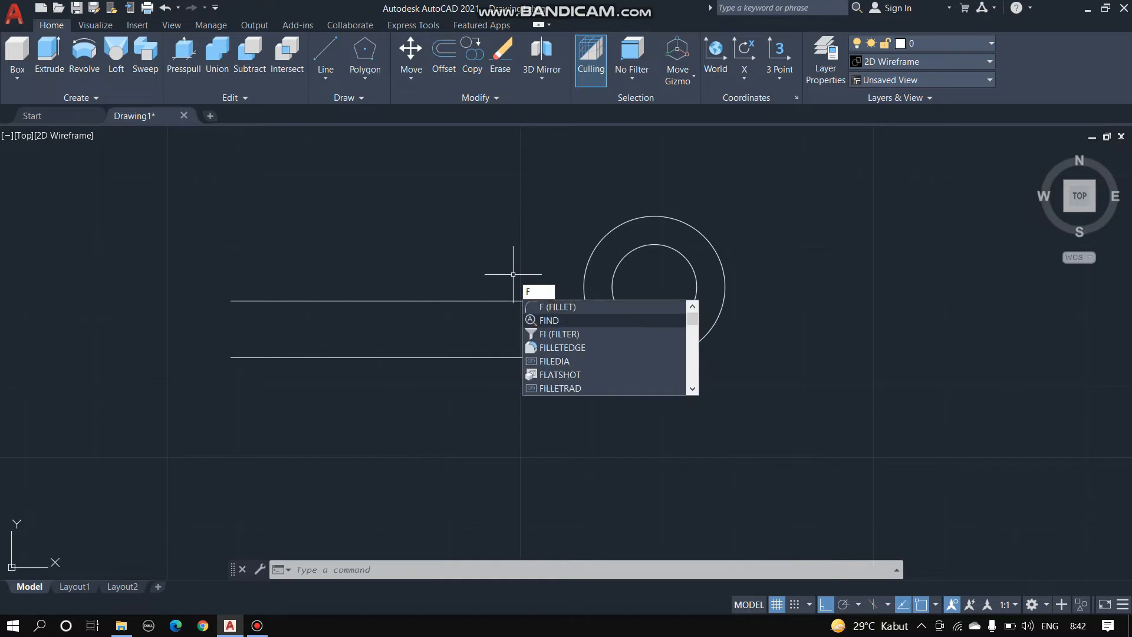
# Fillet the upper horizontal line and the left side of the outer circle with a radius of 4
pyautogui.press('Return')
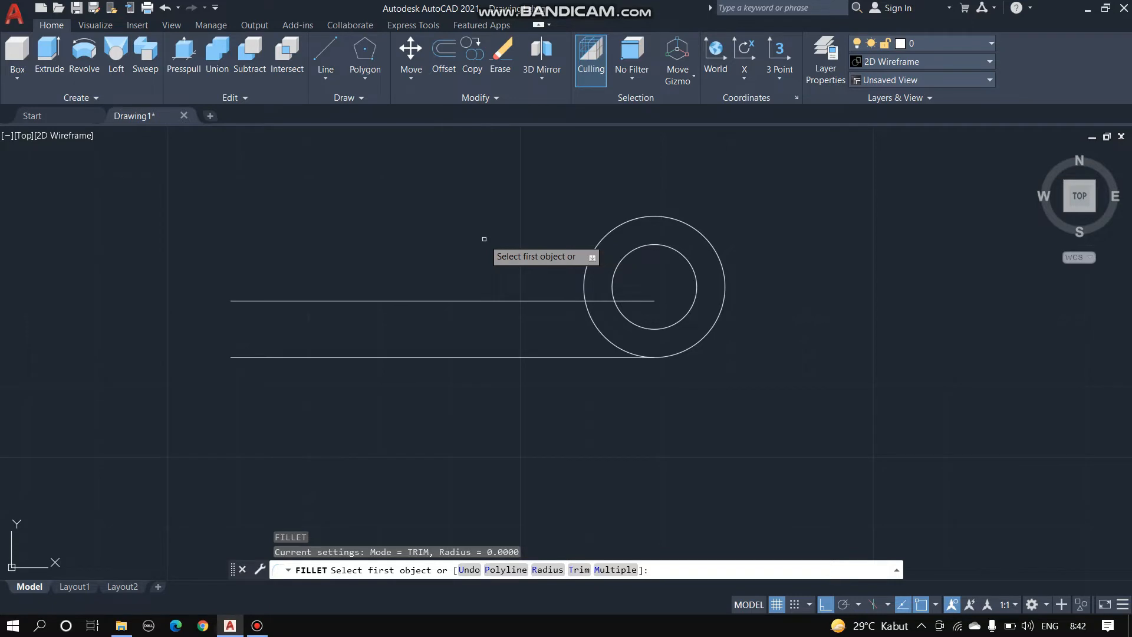
pyautogui.write('R')
pyautogui.press('Return')
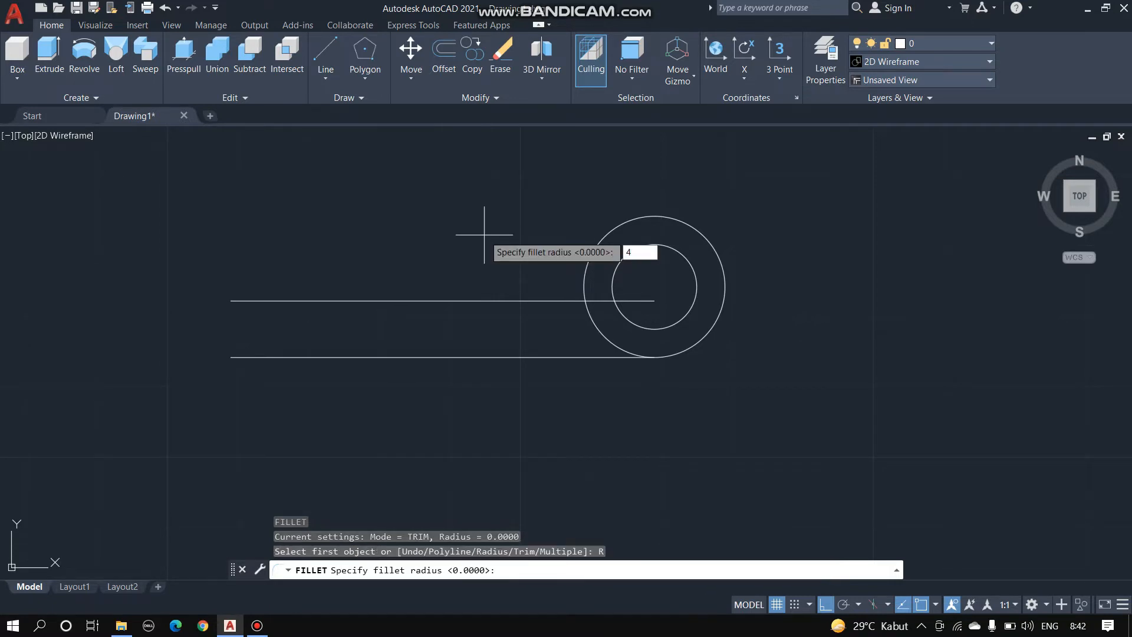
pyautogui.write('4')
pyautogui.press('Return')
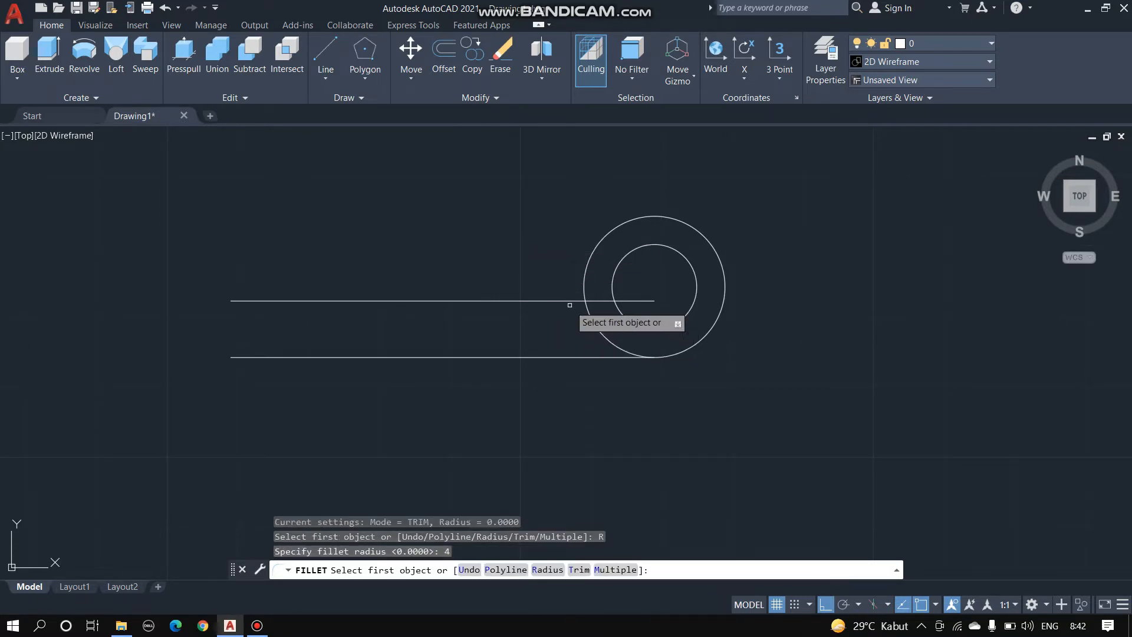
pyautogui.click(569, 303)
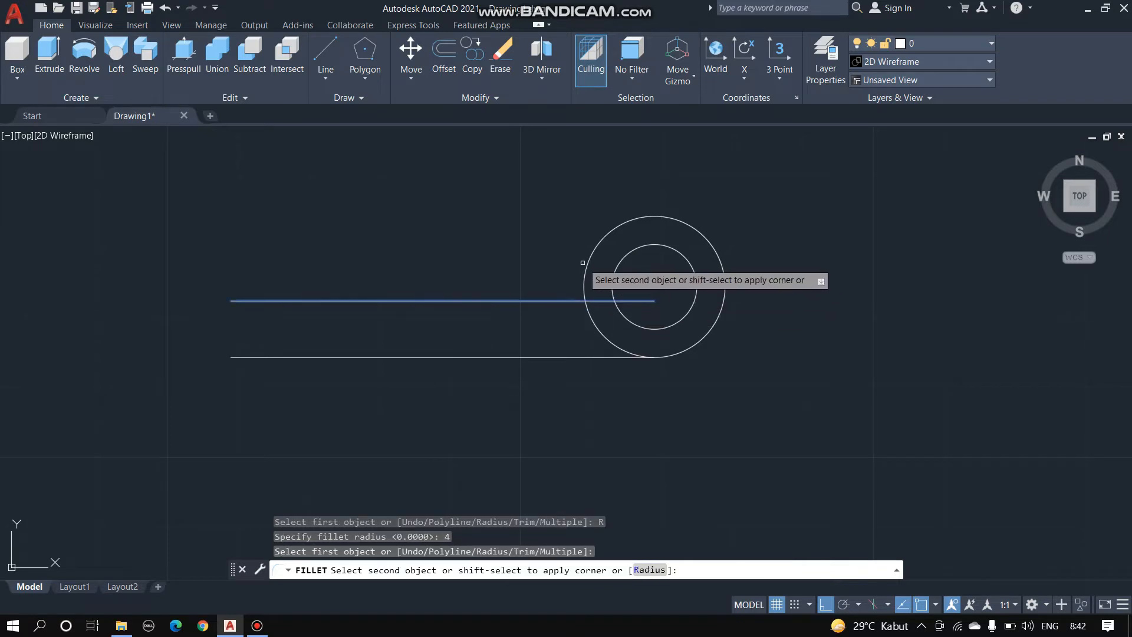
pyautogui.click(586, 265)
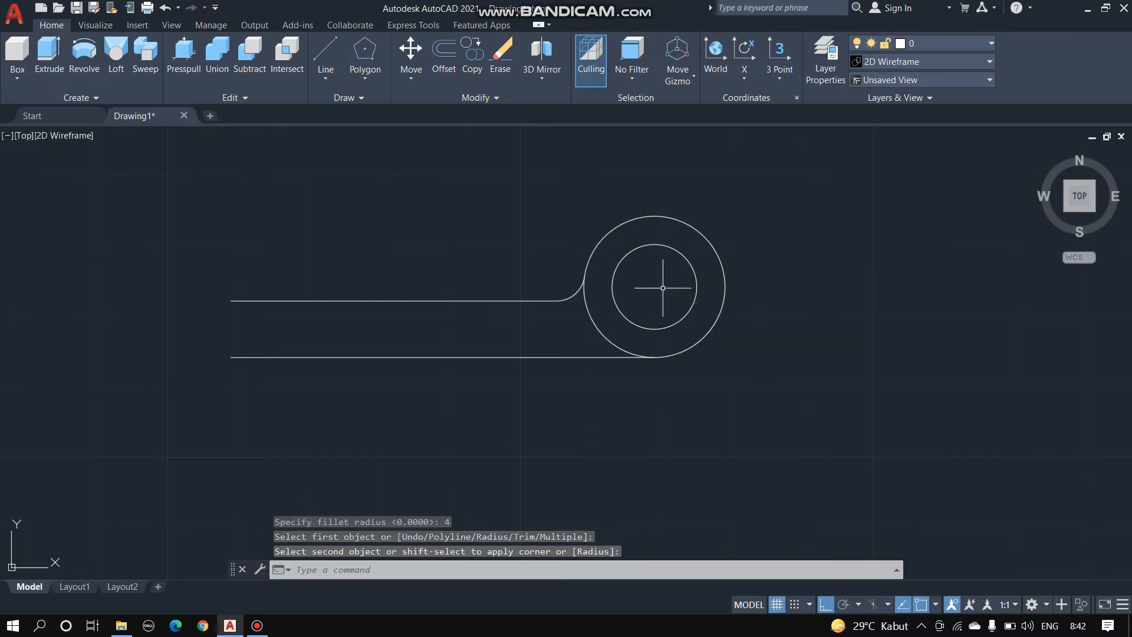
# Close the arm's left end with a vertical line between the endpoints of the two horizontal lines
pyautogui.scroll(-4, 566, 381)
pyautogui.scroll(4, 464, 398)
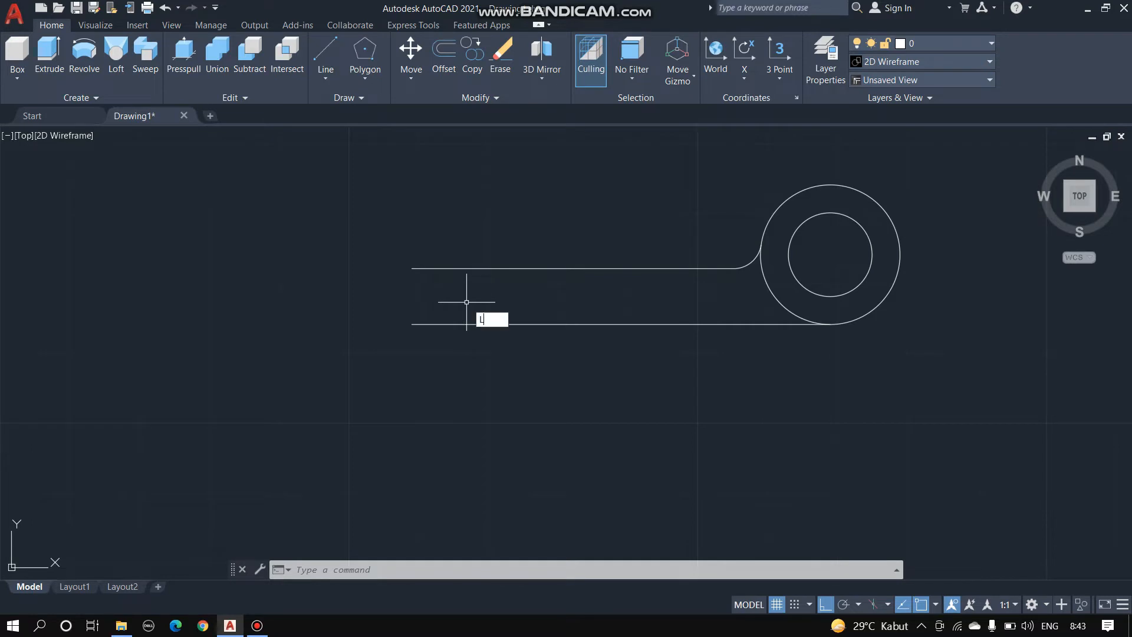
pyautogui.press('Return')
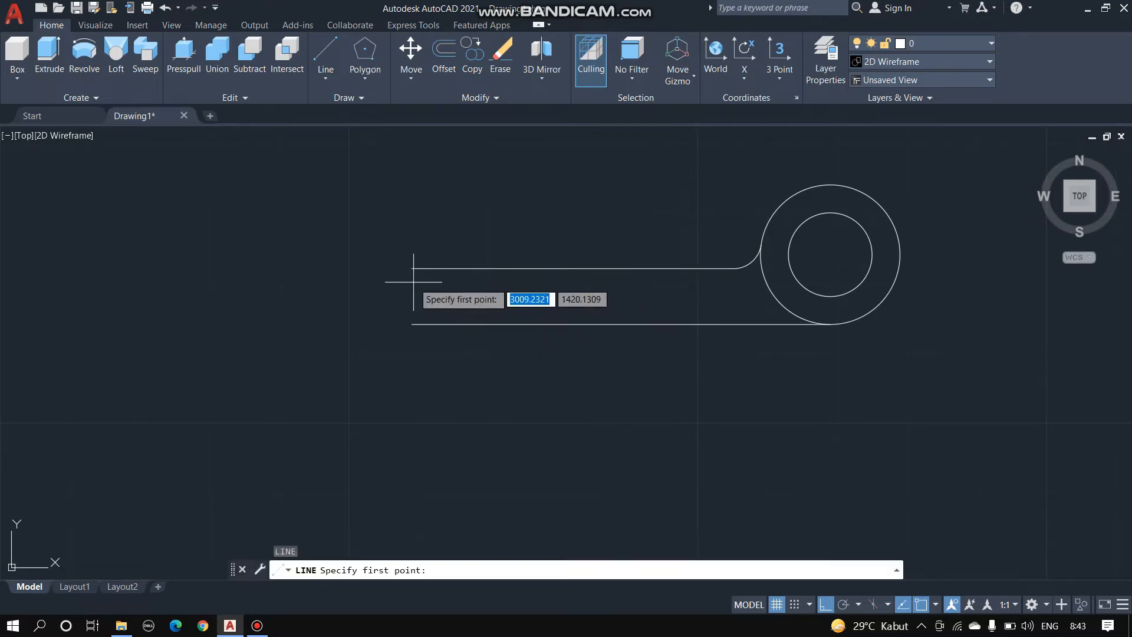
pyautogui.click(411, 268)
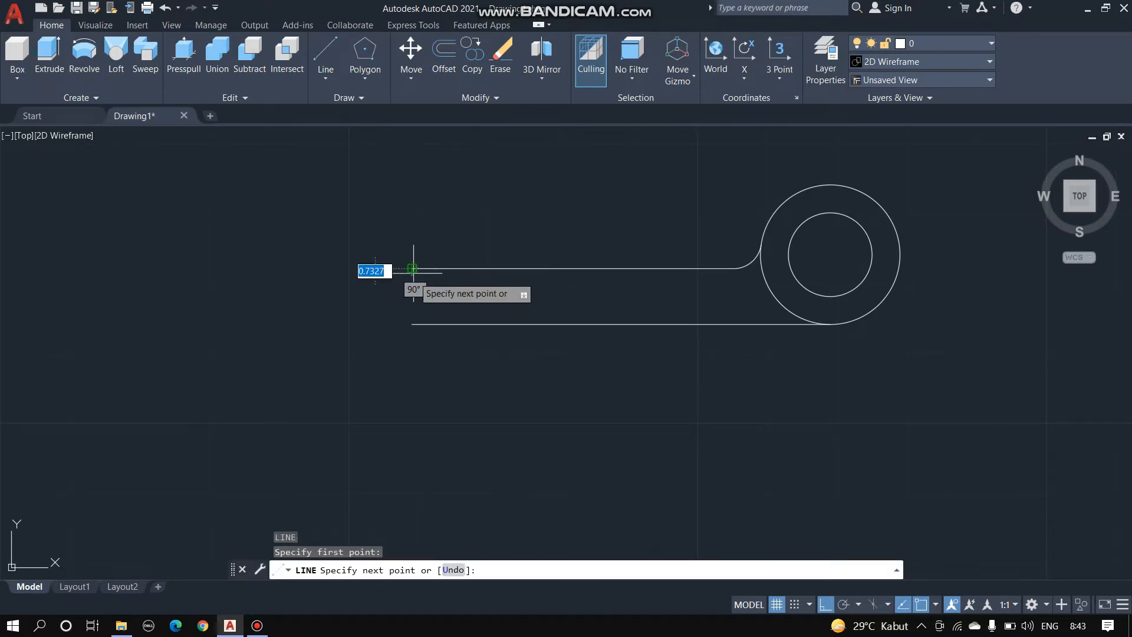
pyautogui.click(411, 324)
pyautogui.press('Escape')
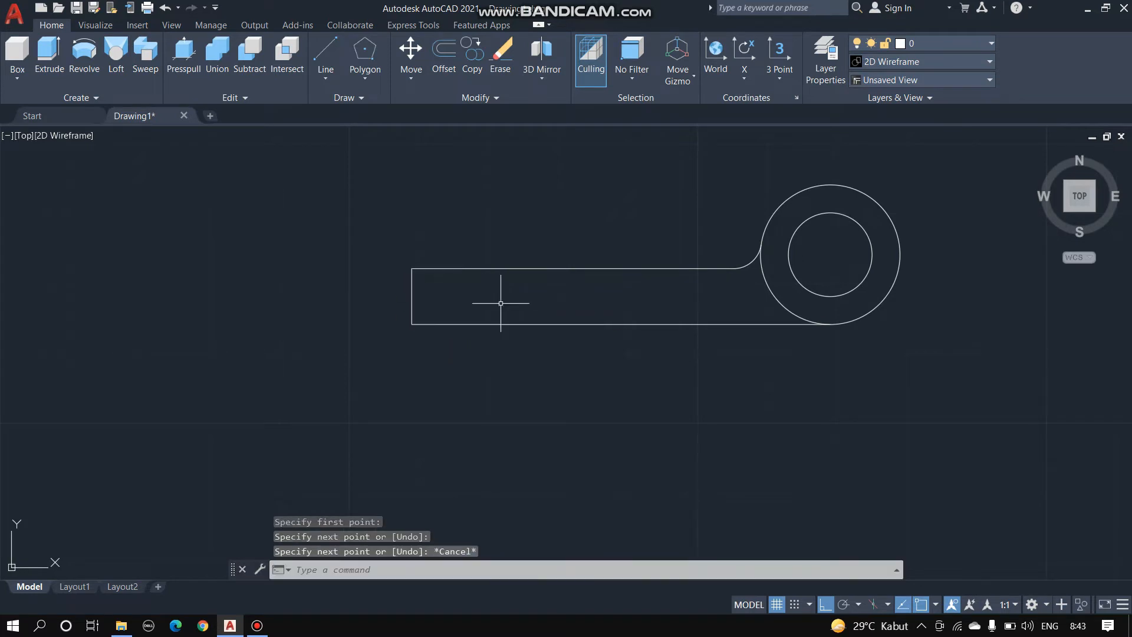
# Draw a horizontal line 20 long from the midpoint of the arm's end line into the arm
pyautogui.press('Return')
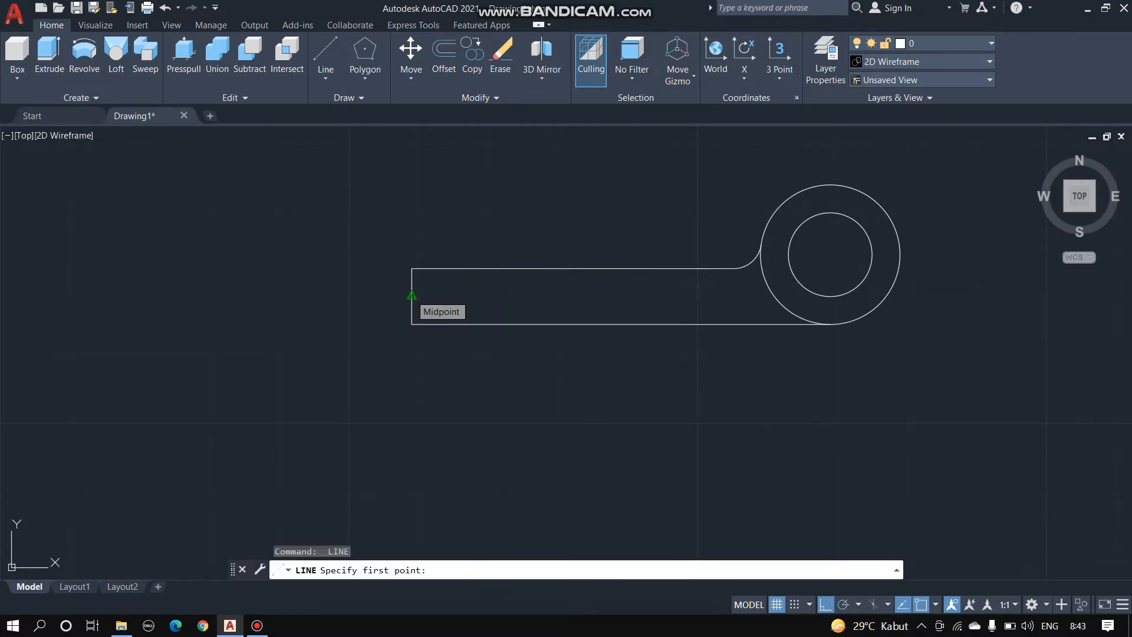
pyautogui.click(412, 296)
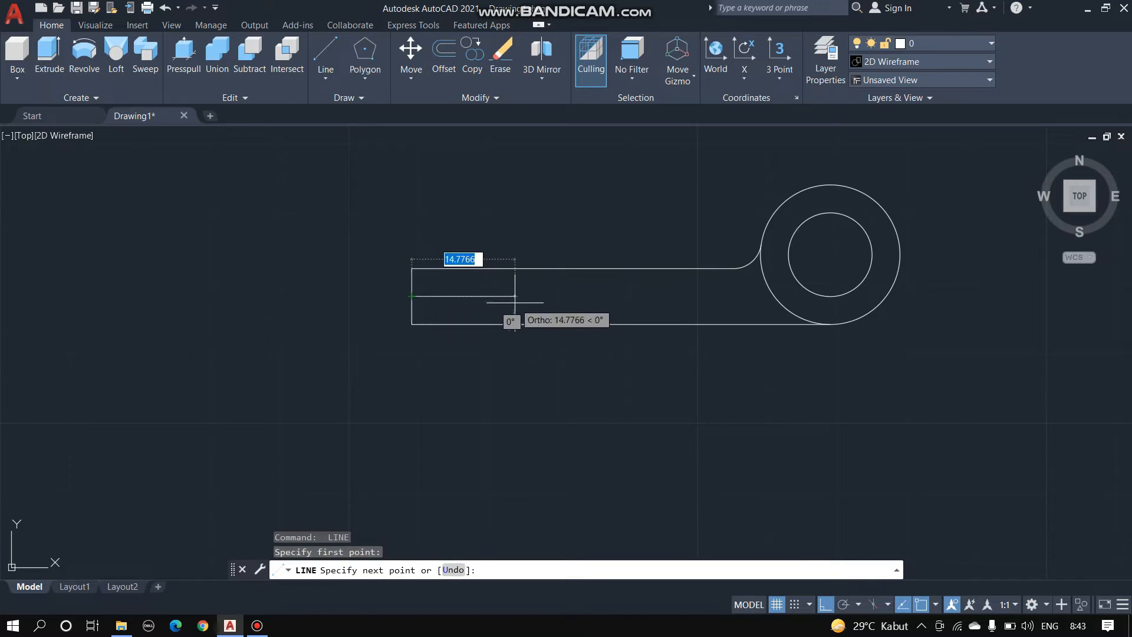
pyautogui.write('20')
pyautogui.press('Return')
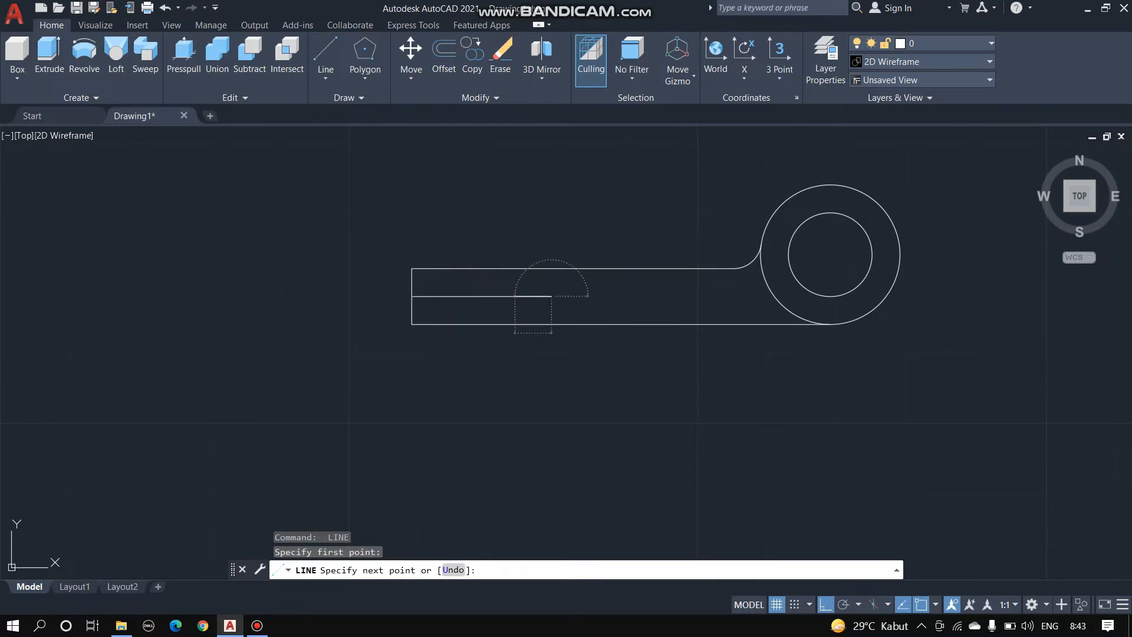
pyautogui.press('Escape')
# Offset the arm's 20-long middle line by 0.60 both upward and downward
pyautogui.scroll(-6, 372, 273)
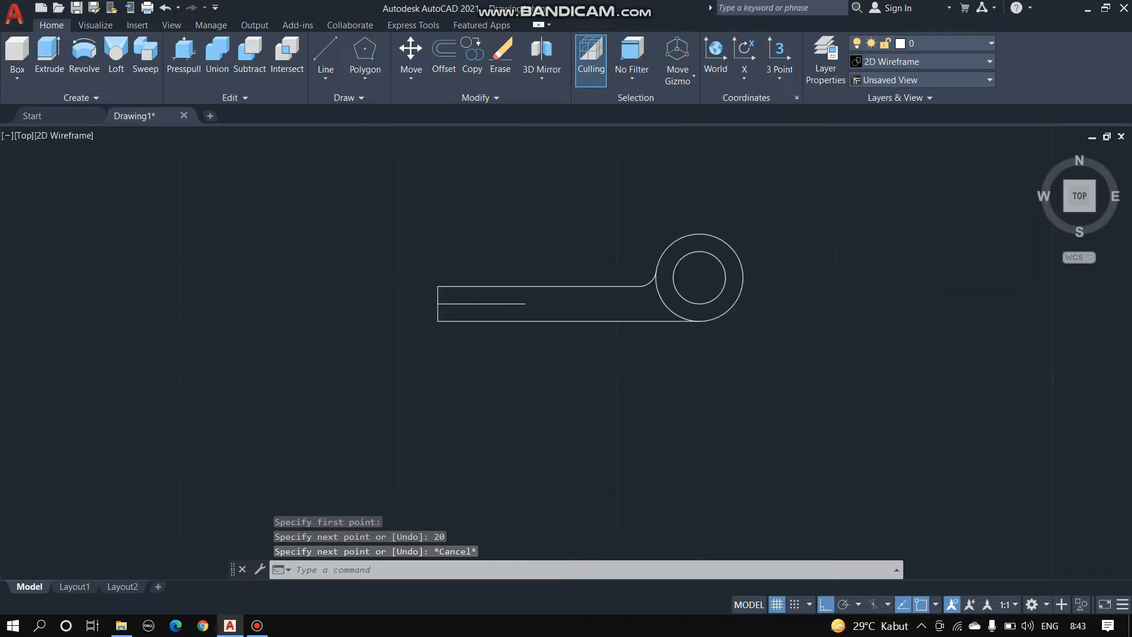
pyautogui.scroll(2, 578, 301)
pyautogui.scroll(10, 578, 301)
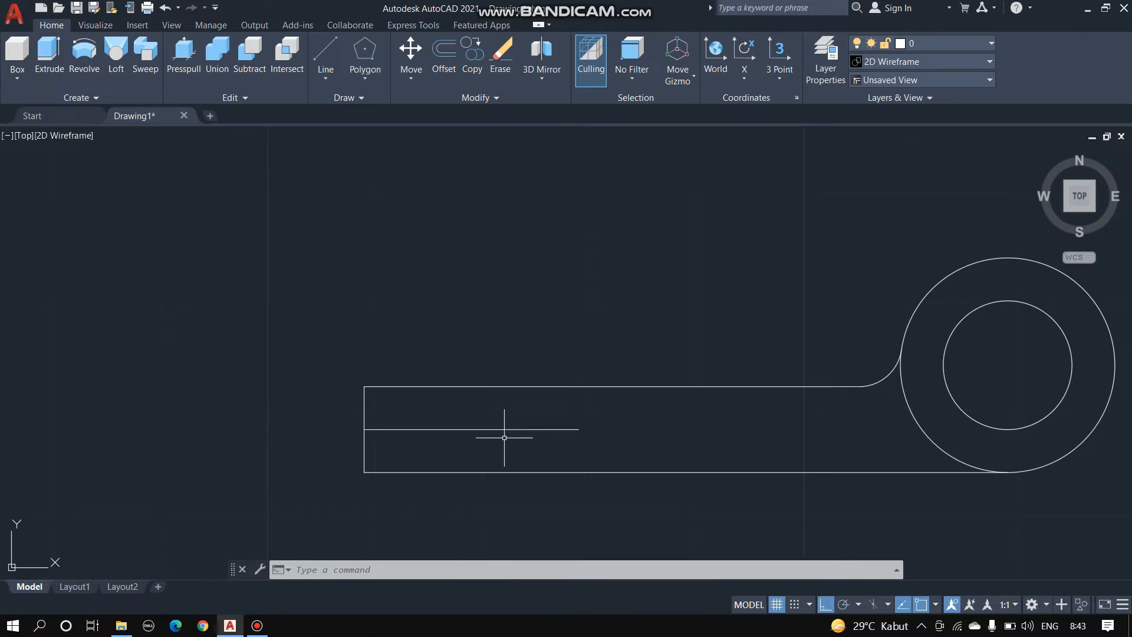
pyautogui.write('OFFSET')
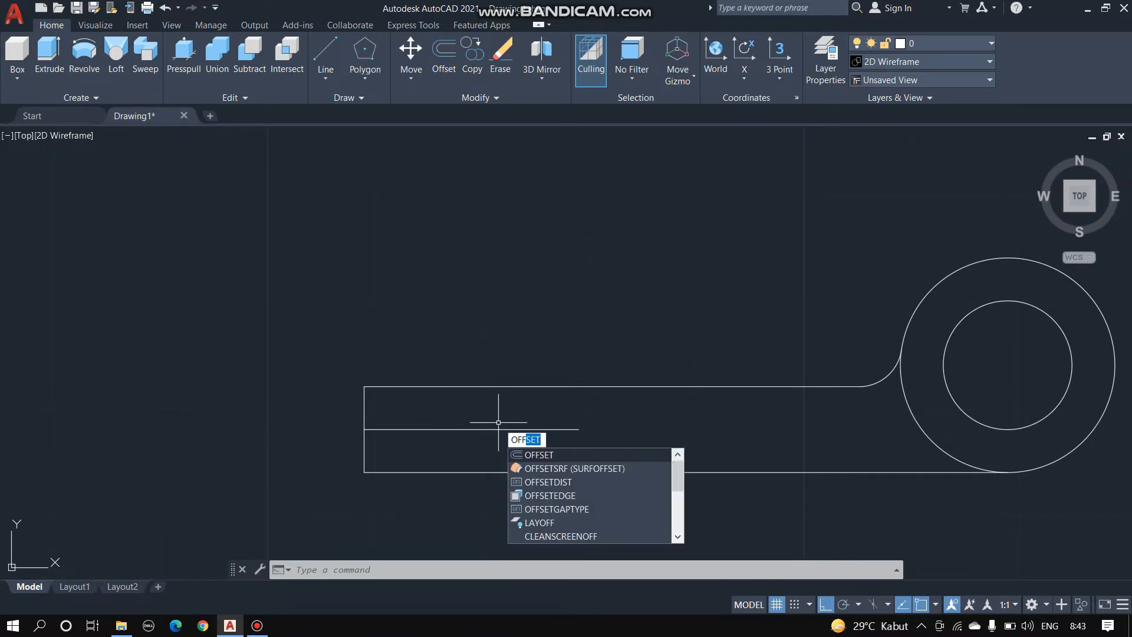
pyautogui.press('Return')
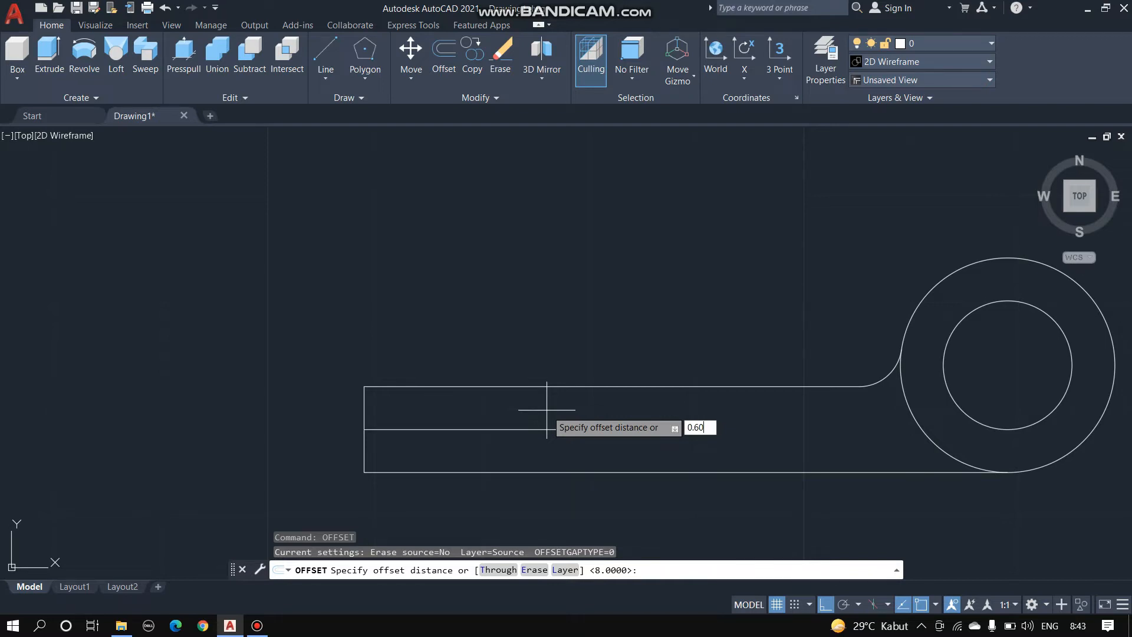
pyautogui.press('Return')
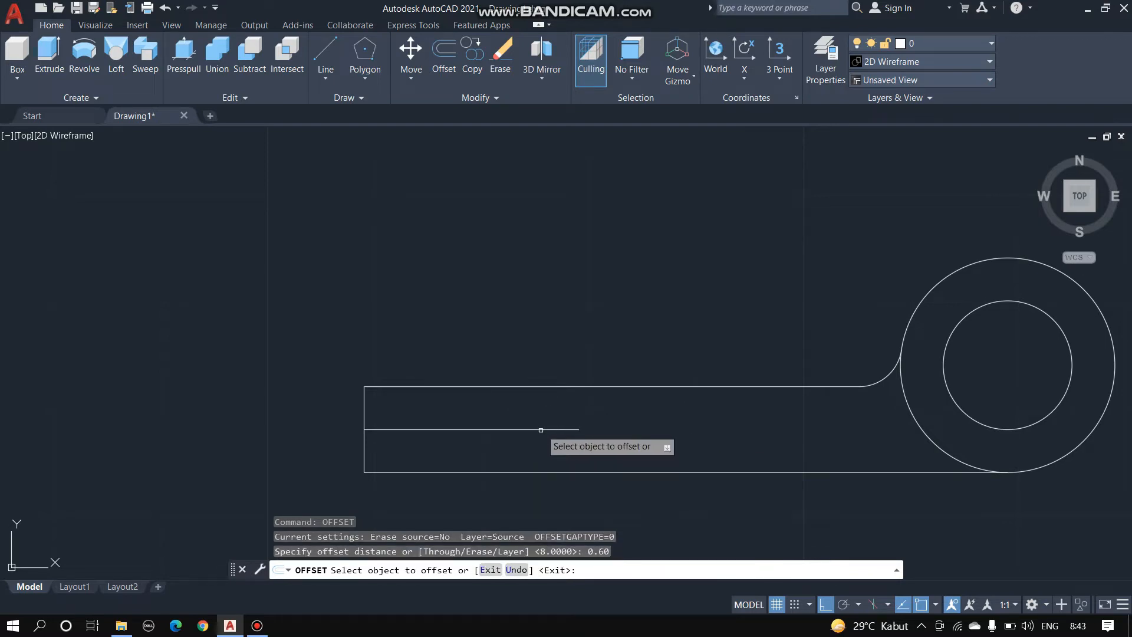
pyautogui.click(543, 429)
pyautogui.click(548, 405)
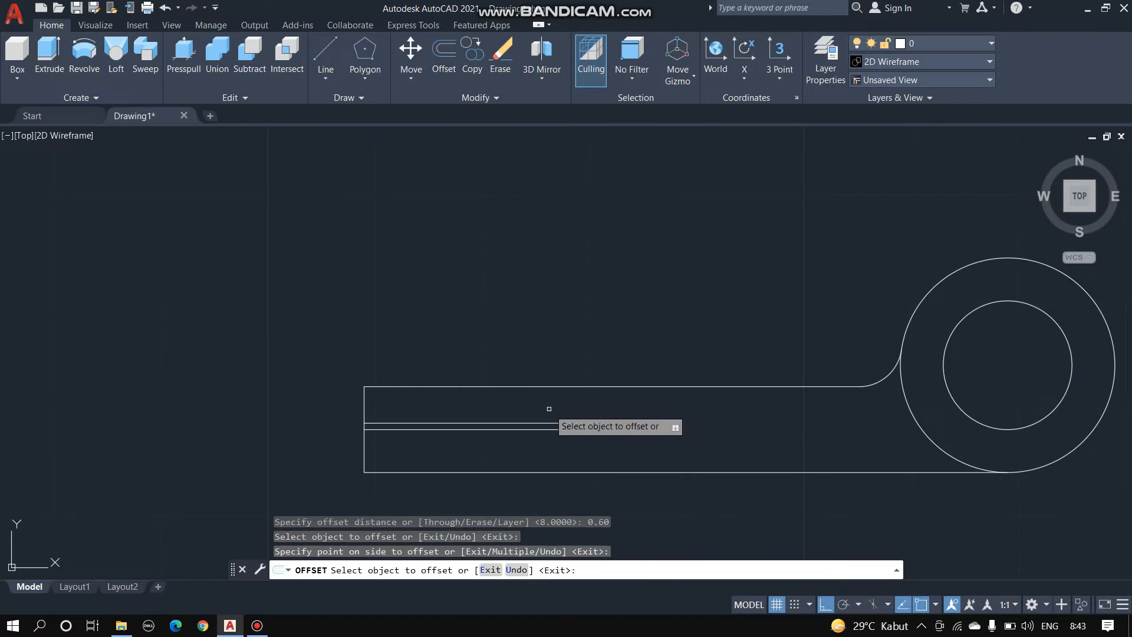
pyautogui.click(519, 430)
pyautogui.click(512, 449)
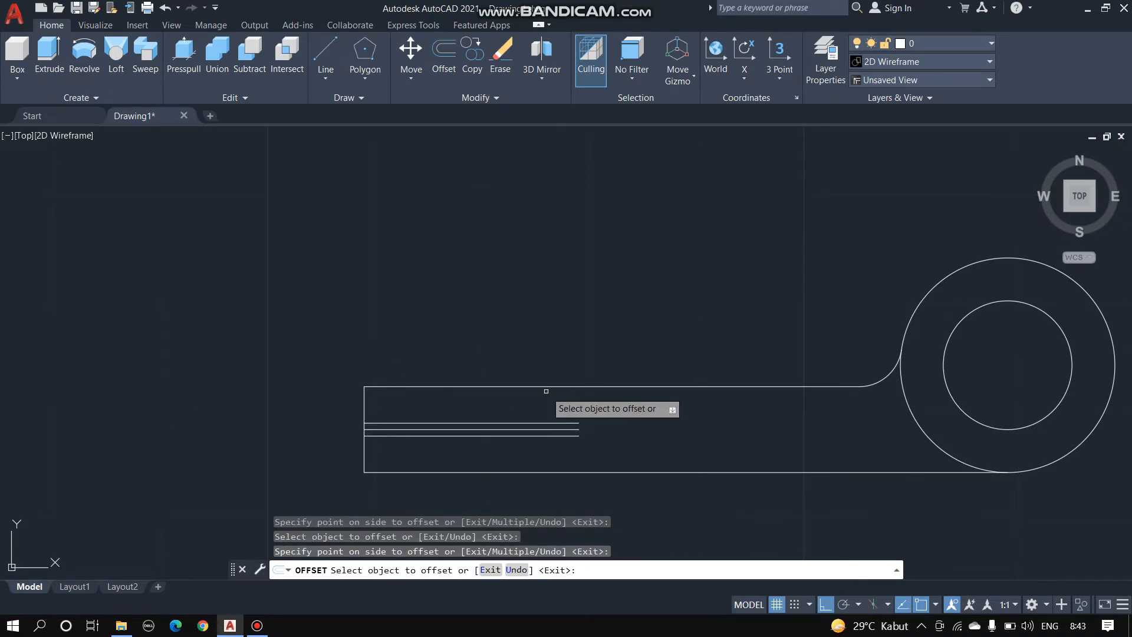
pyautogui.press('Escape')
# Close both ends of the narrow slot with vertical lines between the endpoints of the two offset lines
pyautogui.scroll(2, 601, 443)
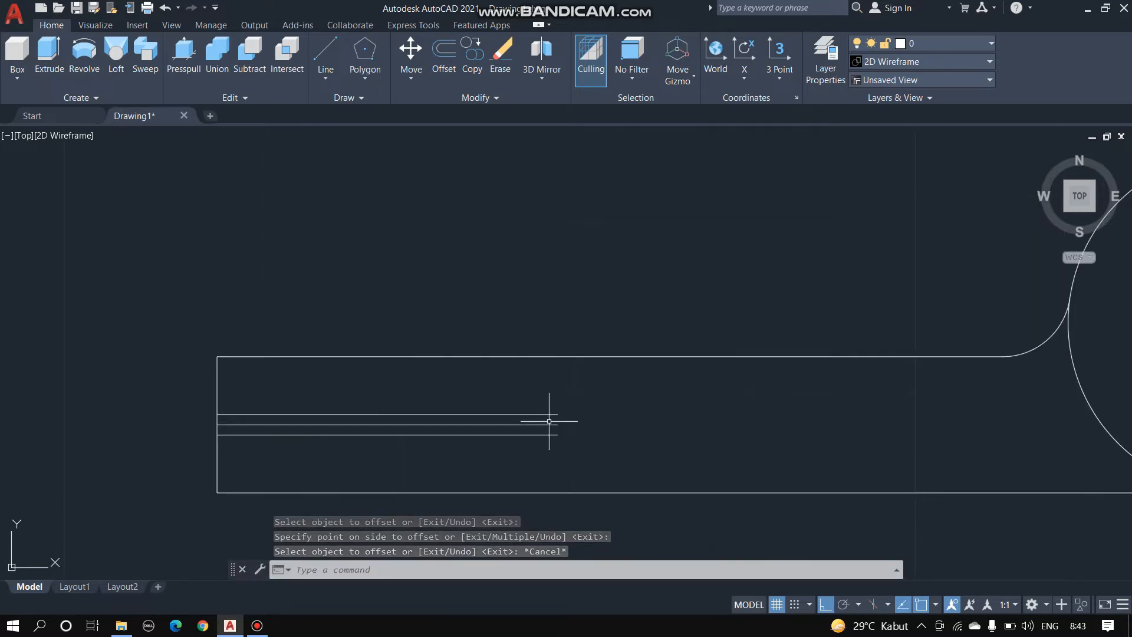
pyautogui.write('LIN')
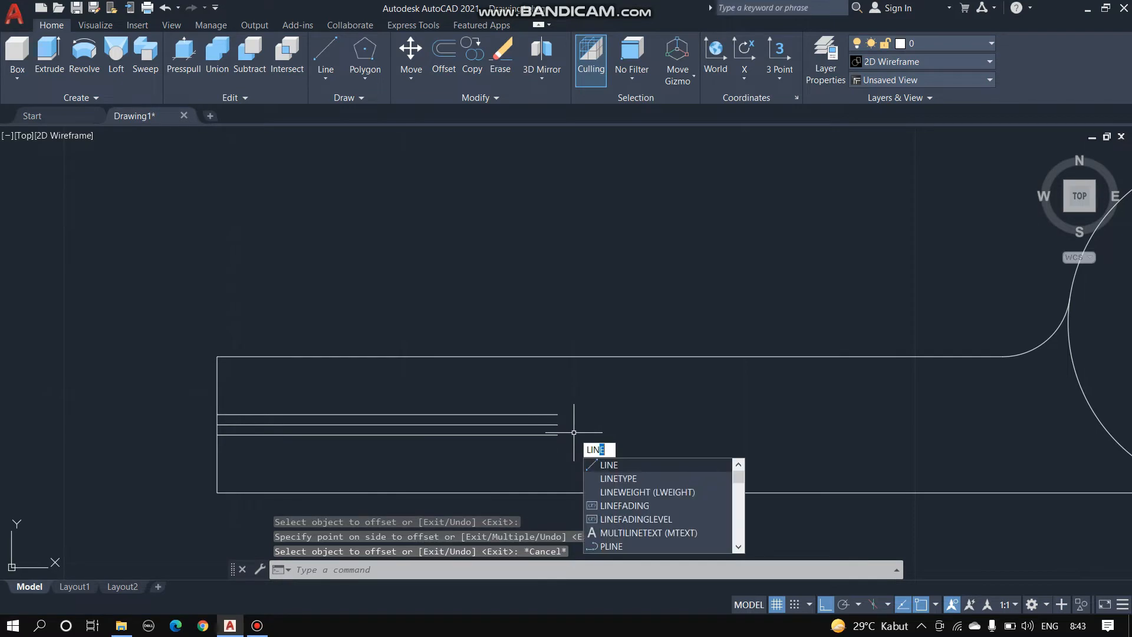
pyautogui.press('Return')
pyautogui.click(557, 414)
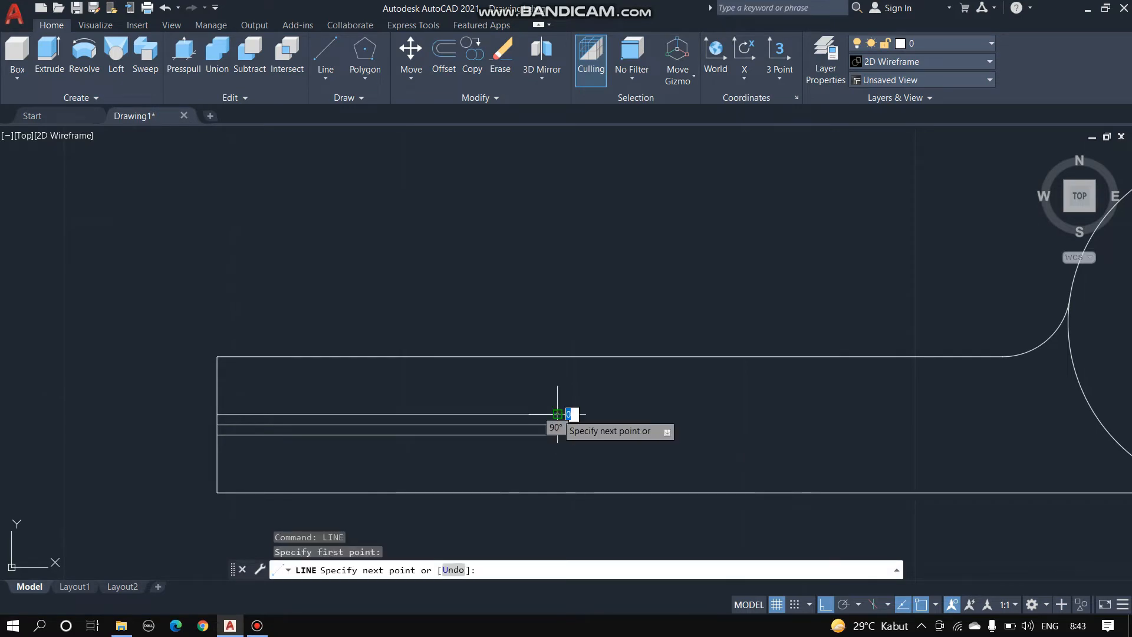
pyautogui.click(557, 434)
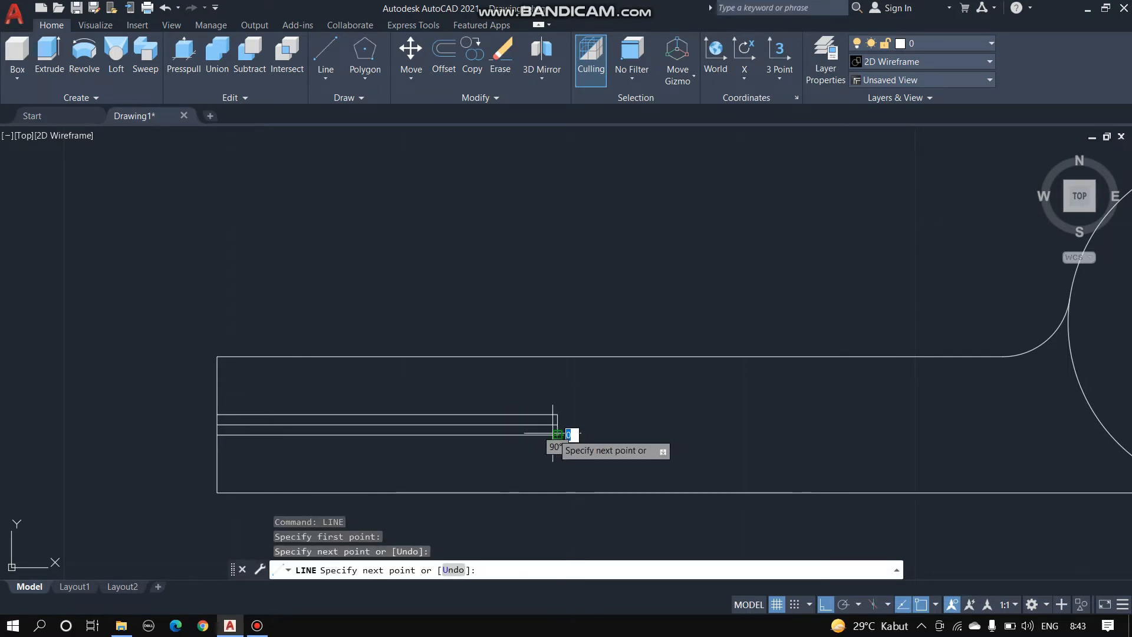
pyautogui.press('Escape')
pyautogui.press('Return')
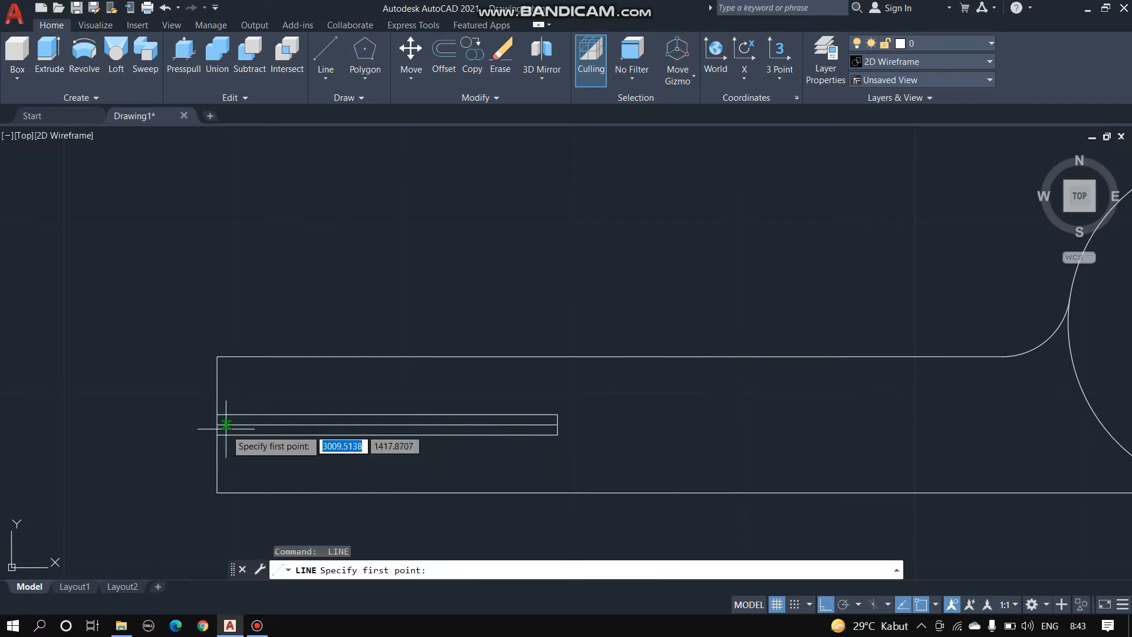
pyautogui.click(217, 414)
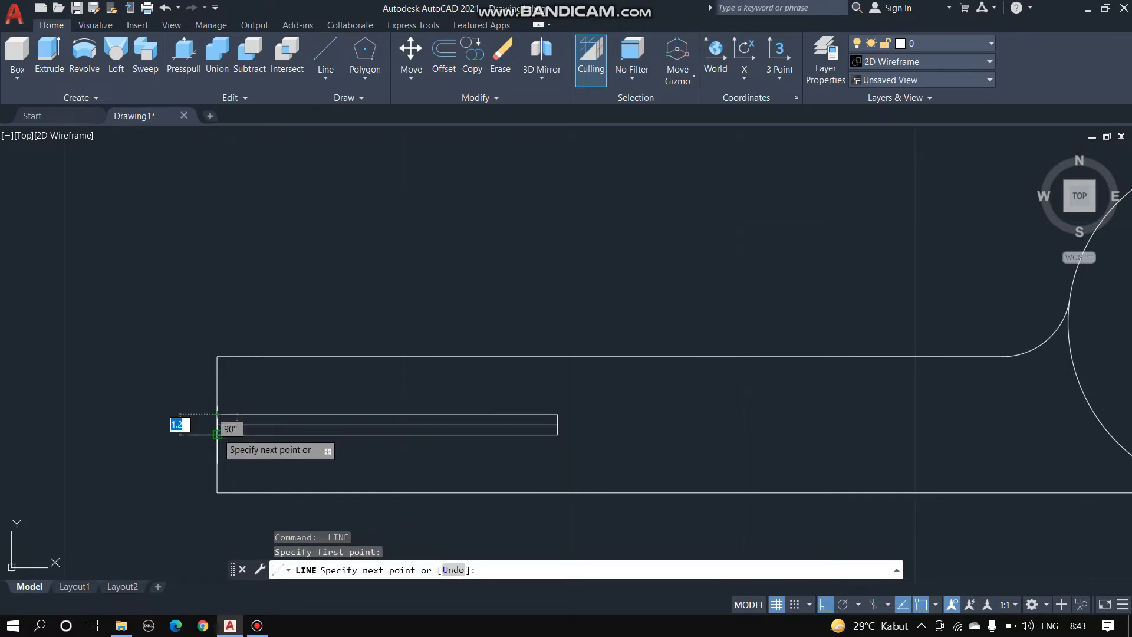
pyautogui.press('Escape')
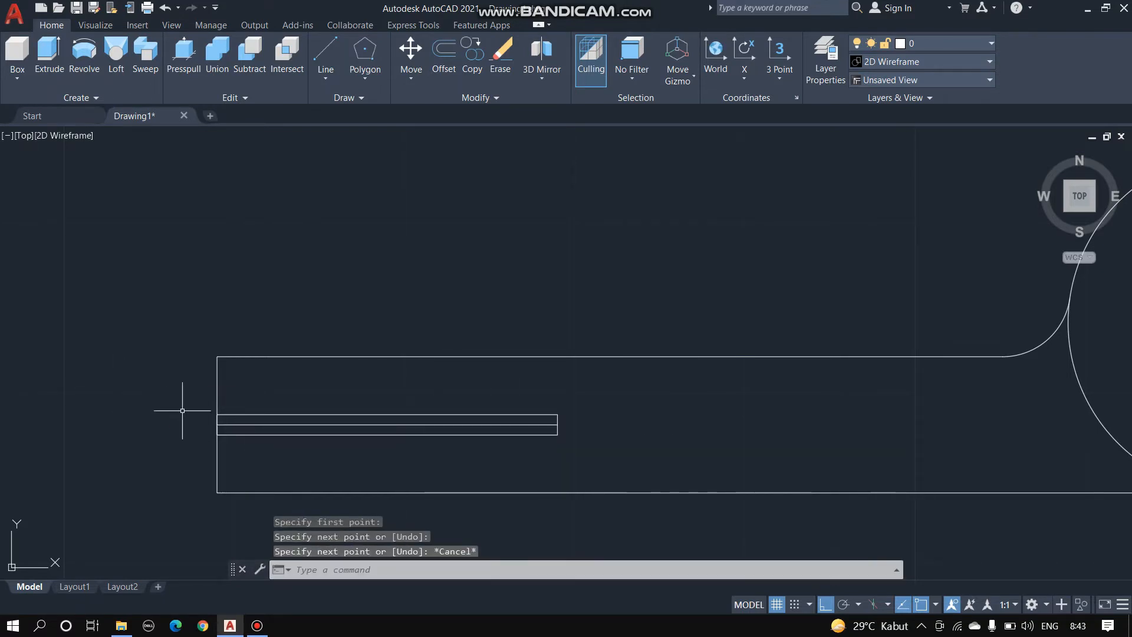
# Erase the middle line running lengthwise through the slot
pyautogui.click(419, 424)
pyautogui.press('Delete')
pyautogui.scroll(-2, 435, 416)
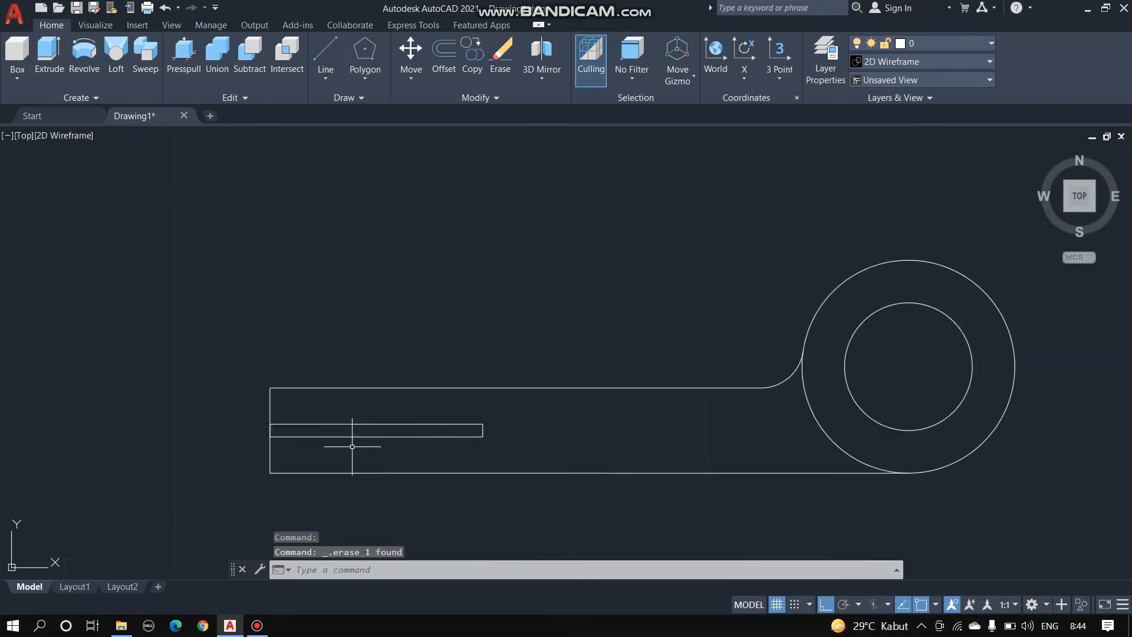
# Convert the four lines of the slot rectangle into a region
pyautogui.scroll(1, 354, 462)
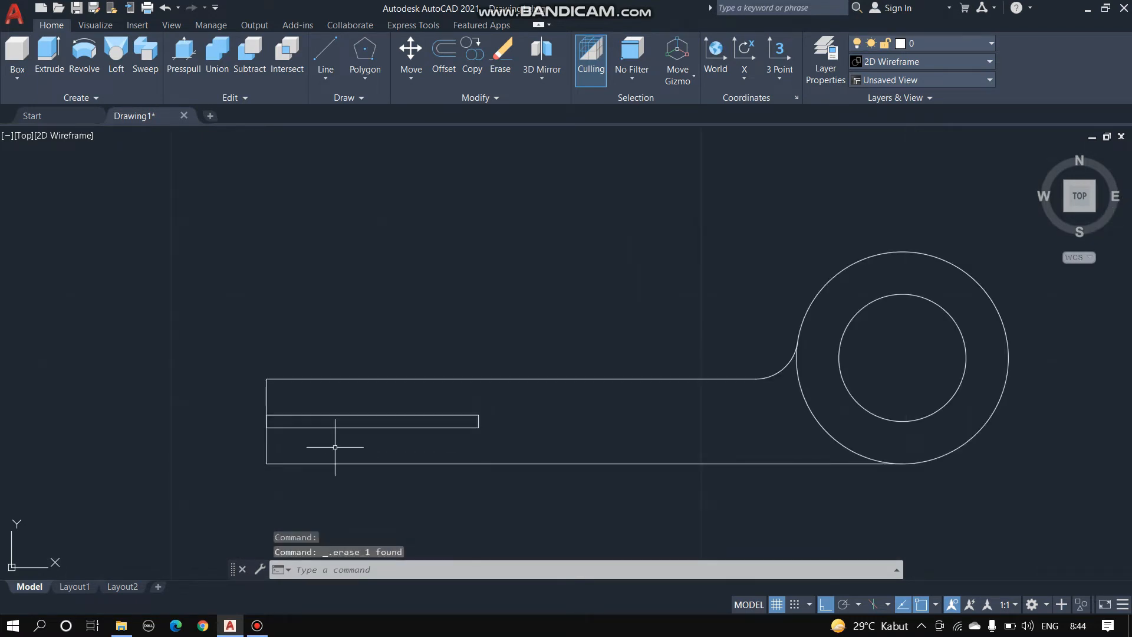
pyautogui.click(228, 396)
pyautogui.click(517, 453)
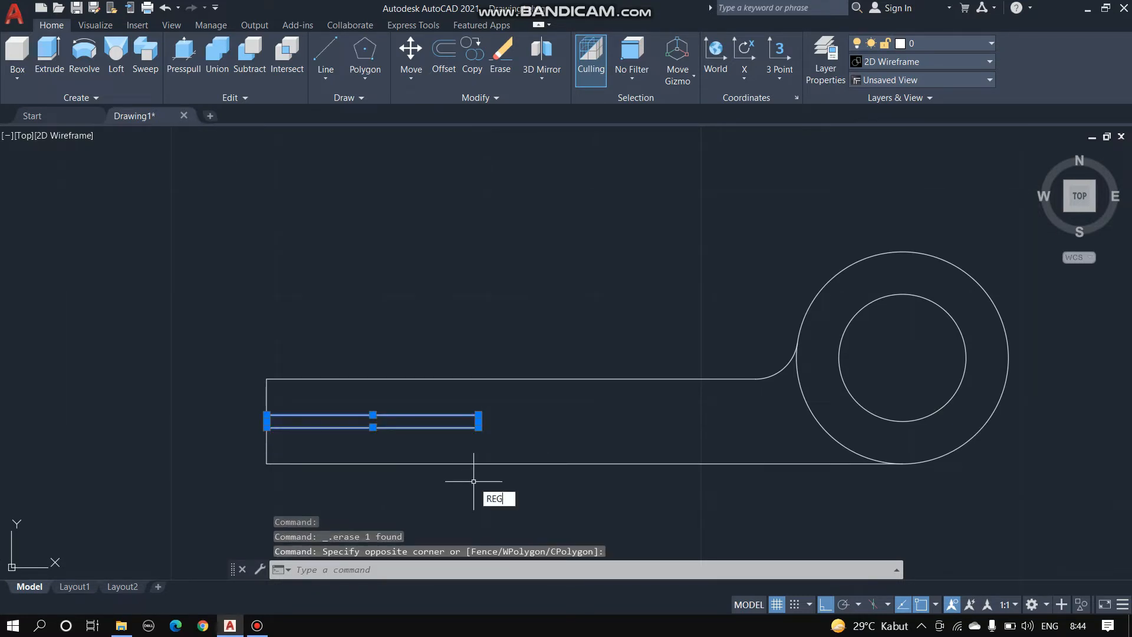
pyautogui.press('Return')
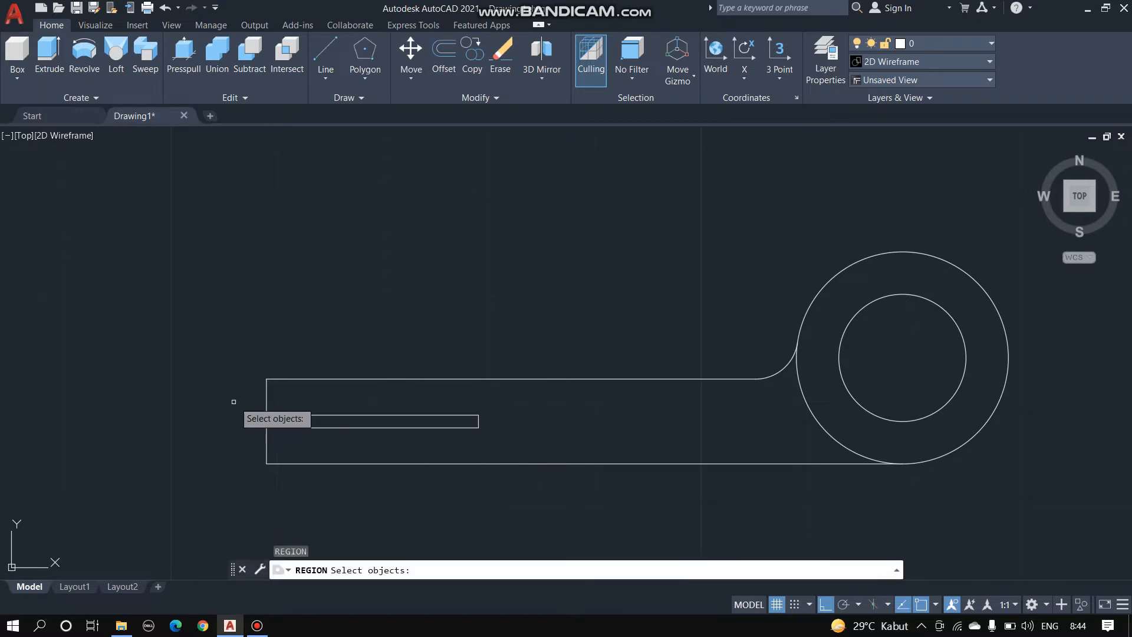
pyautogui.click(234, 401)
pyautogui.click(500, 447)
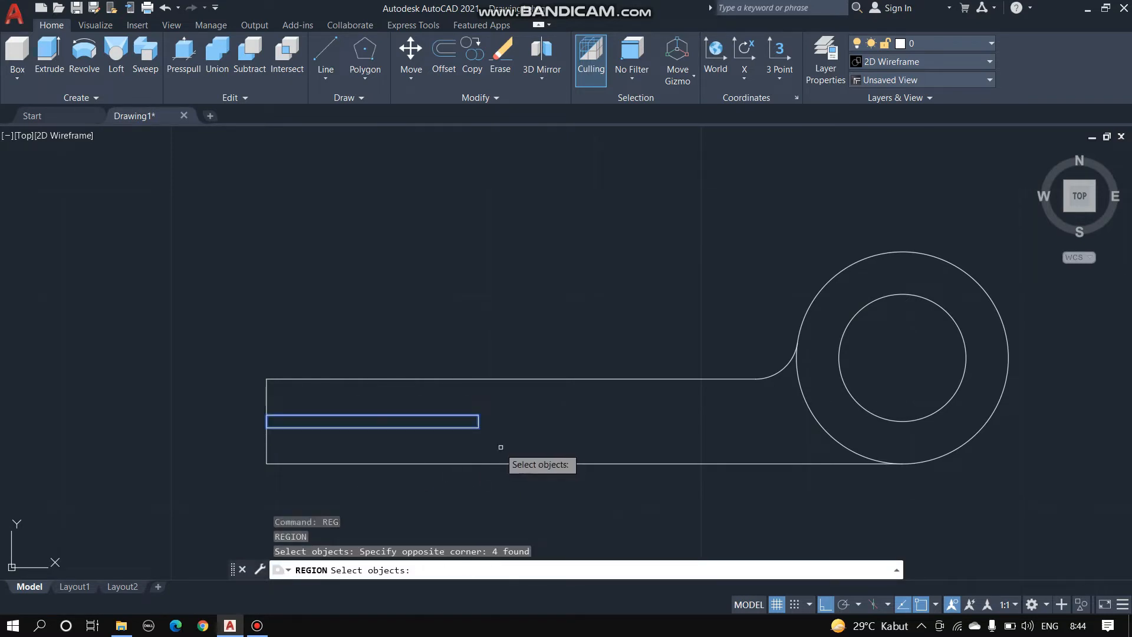
pyautogui.press('Return')
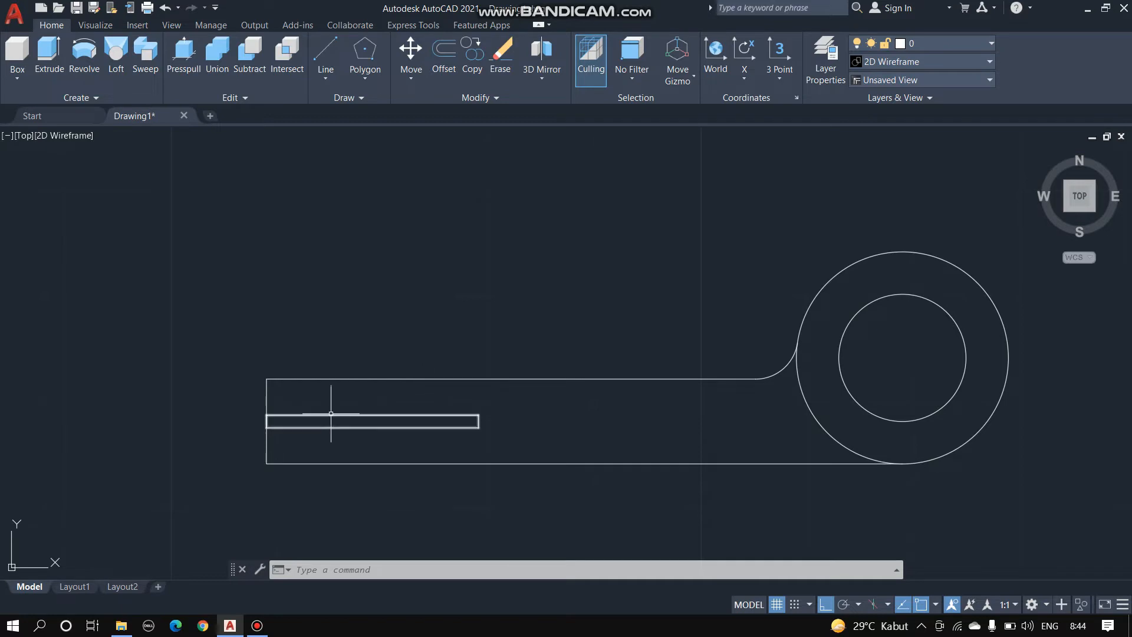
# Examine the slot rectangle by selecting it to check whether its four sides behave as one object
pyautogui.click(440, 426)
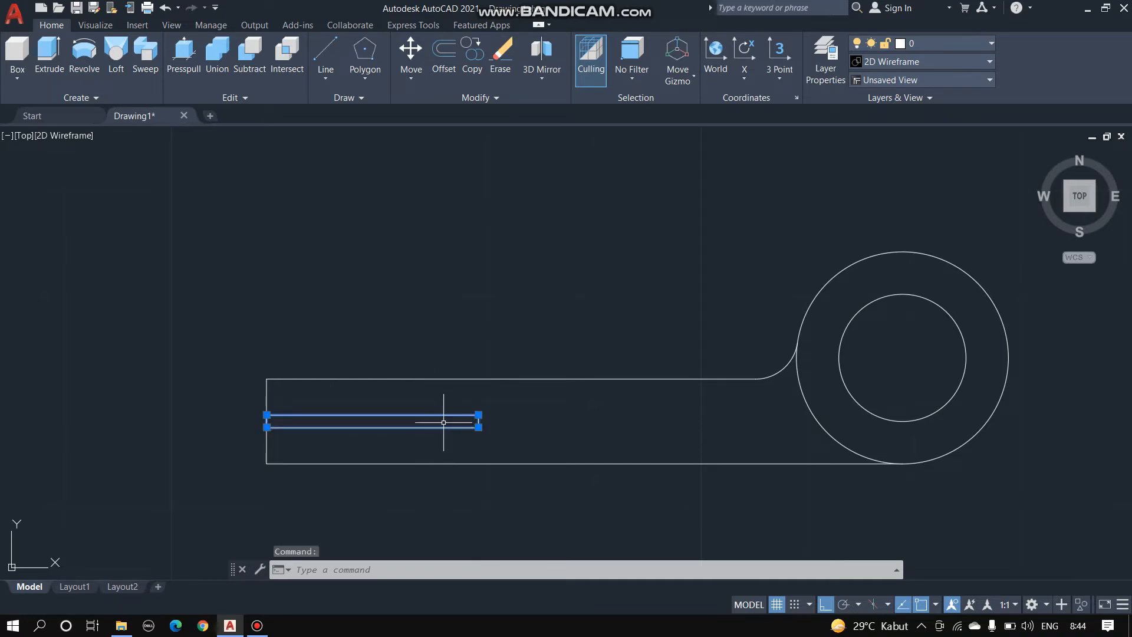
pyautogui.click(512, 292)
pyautogui.press('Escape')
pyautogui.press('Escape')
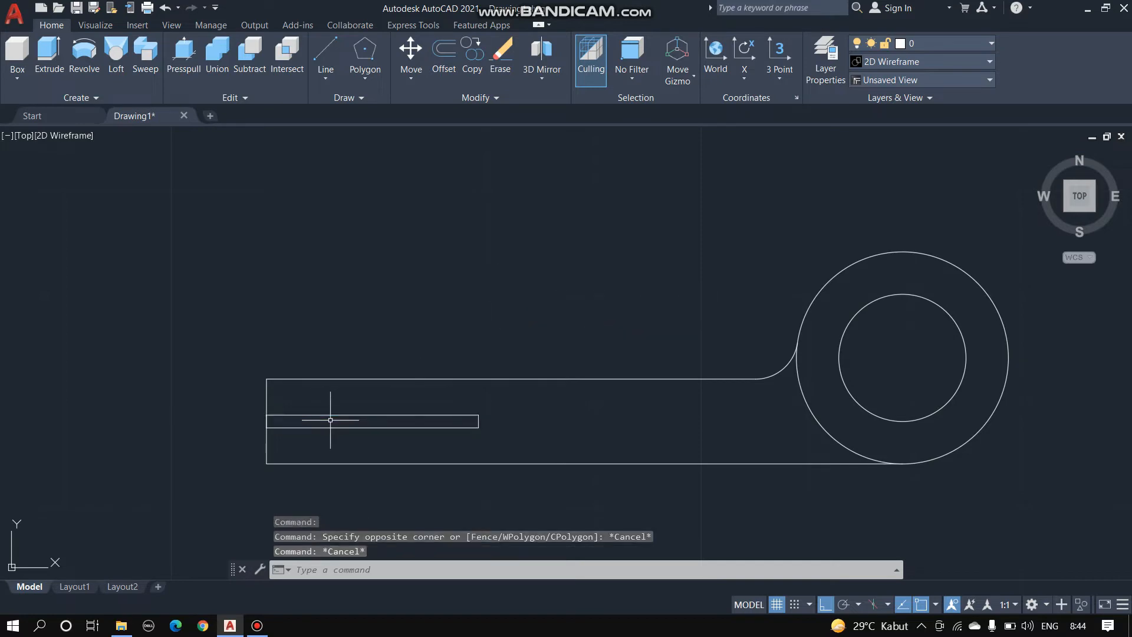
pyautogui.click(309, 418)
pyautogui.click(309, 416)
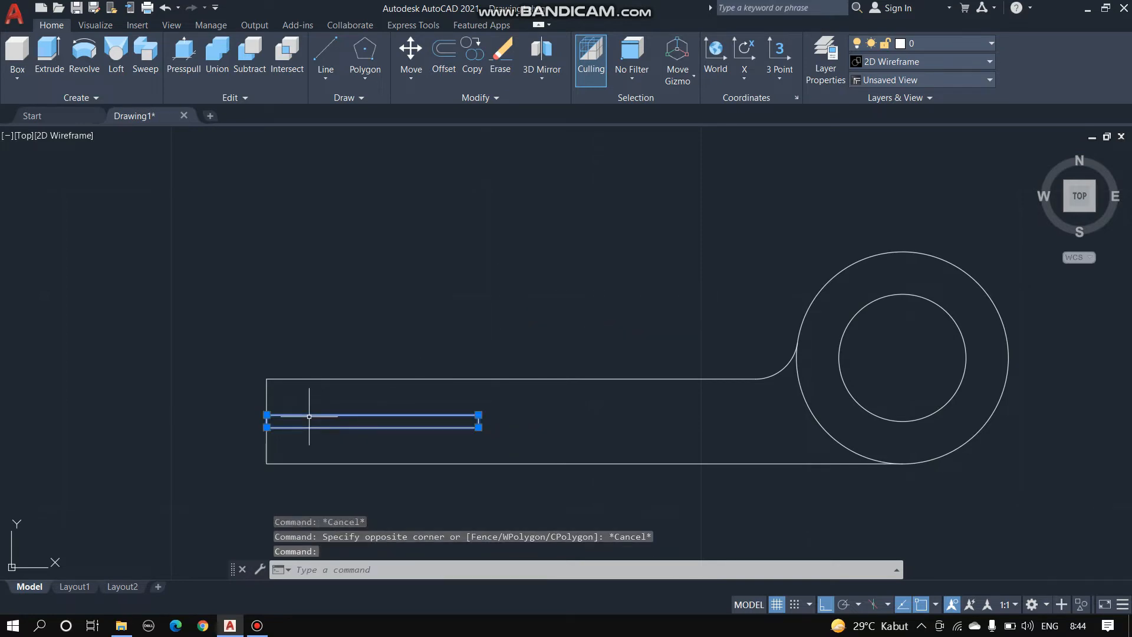
pyautogui.press('Escape')
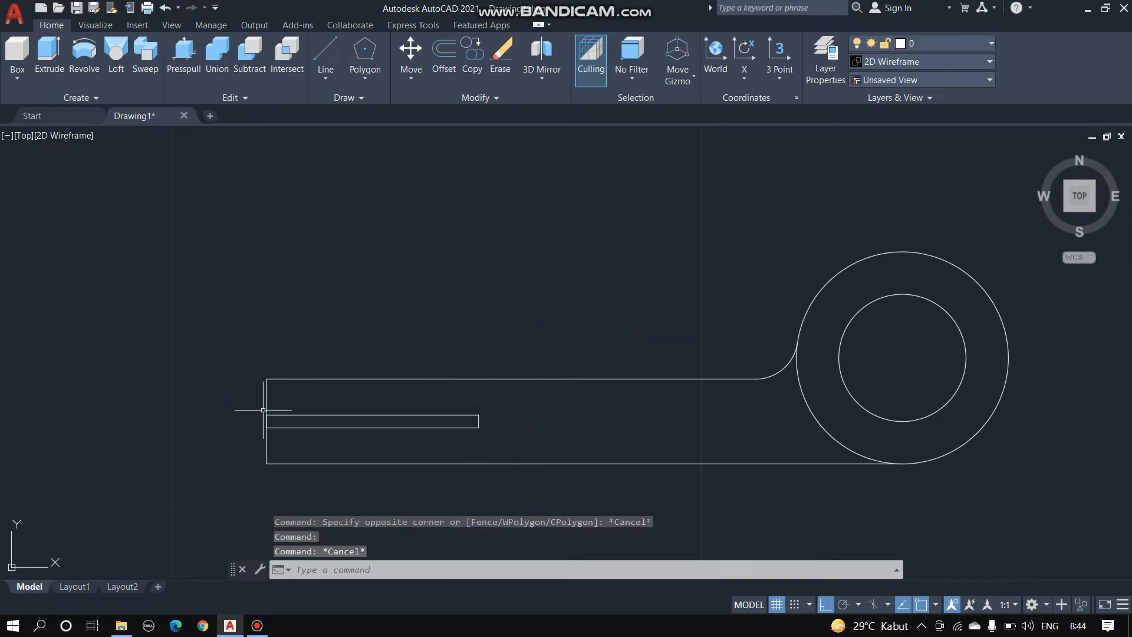
pyautogui.click(384, 417)
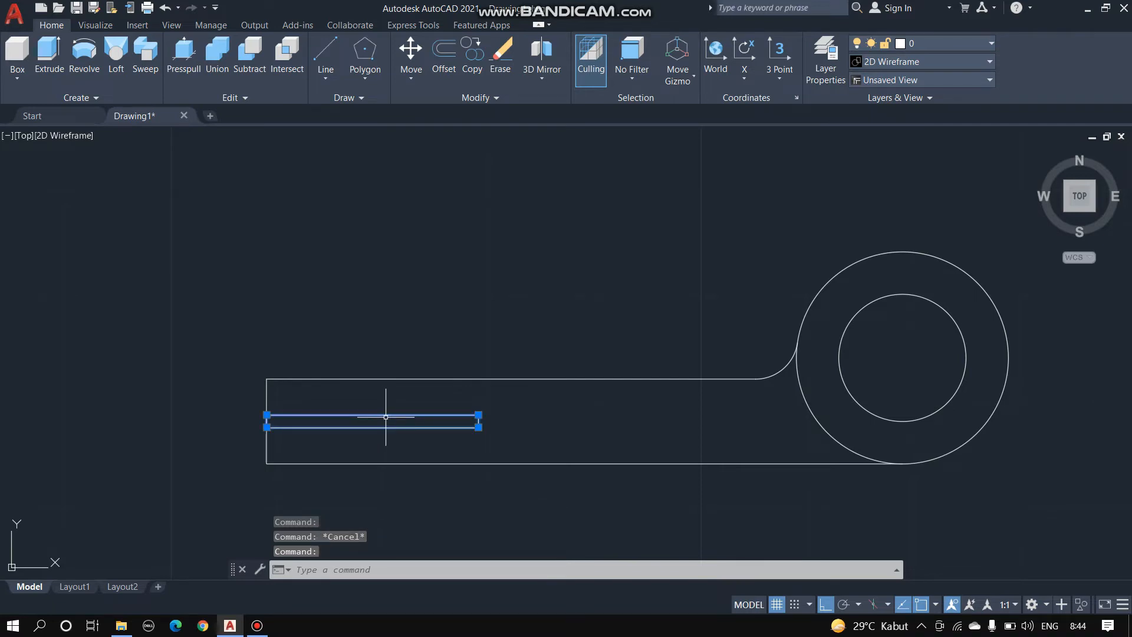
pyautogui.scroll(4, 325, 440)
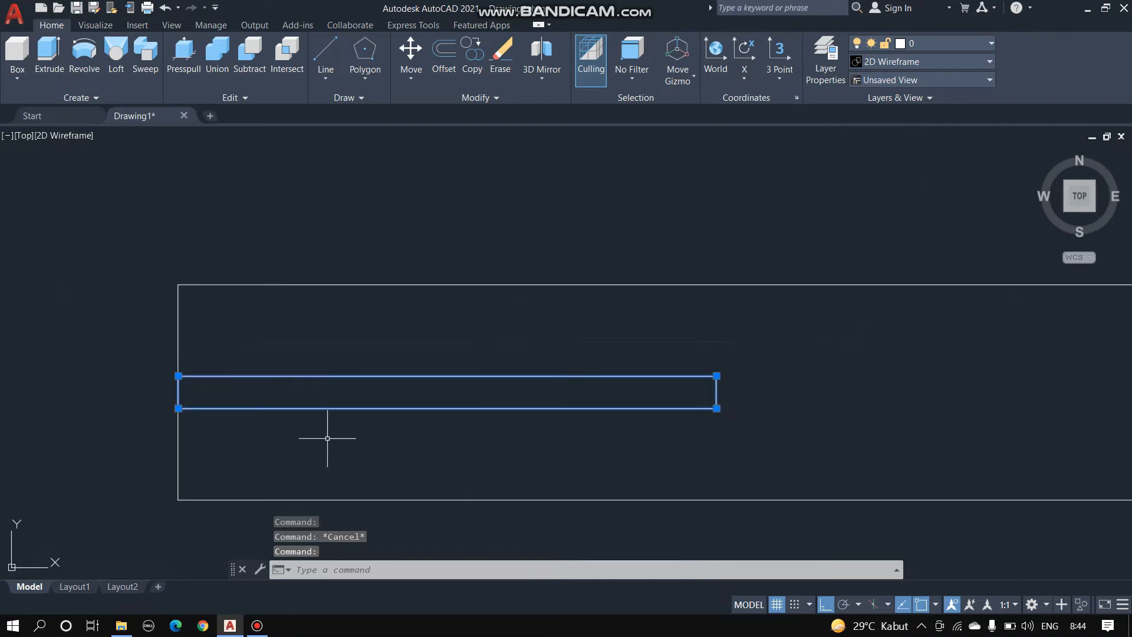
pyautogui.scroll(-2, 327, 438)
pyautogui.scroll(-4, 453, 428)
pyautogui.scroll(2, 445, 421)
pyautogui.press('Escape')
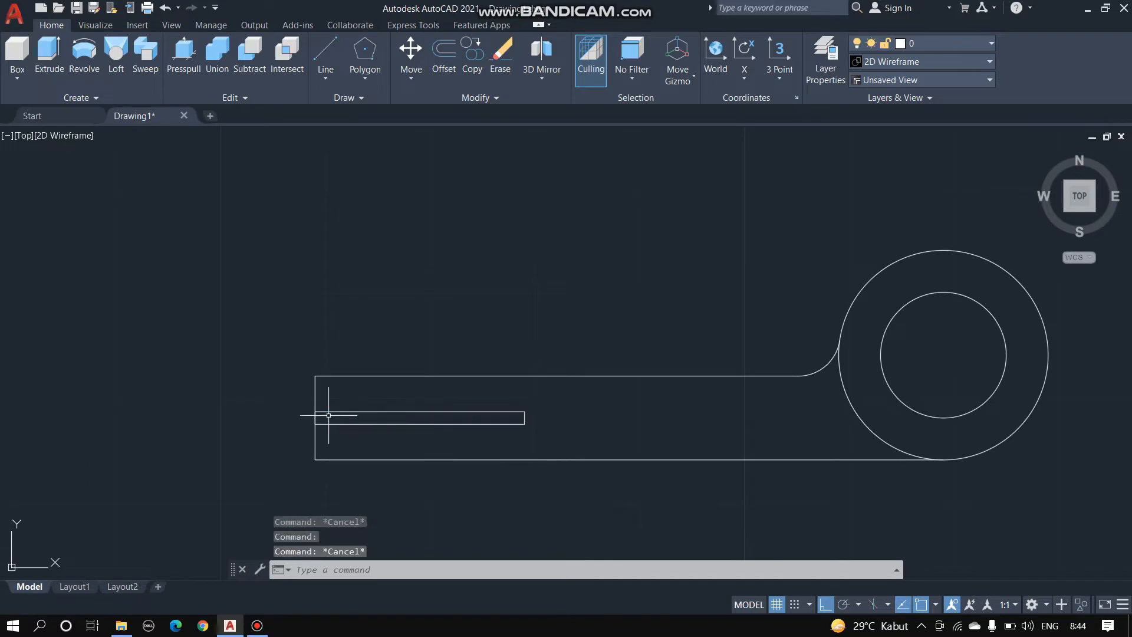
pyautogui.click(362, 412)
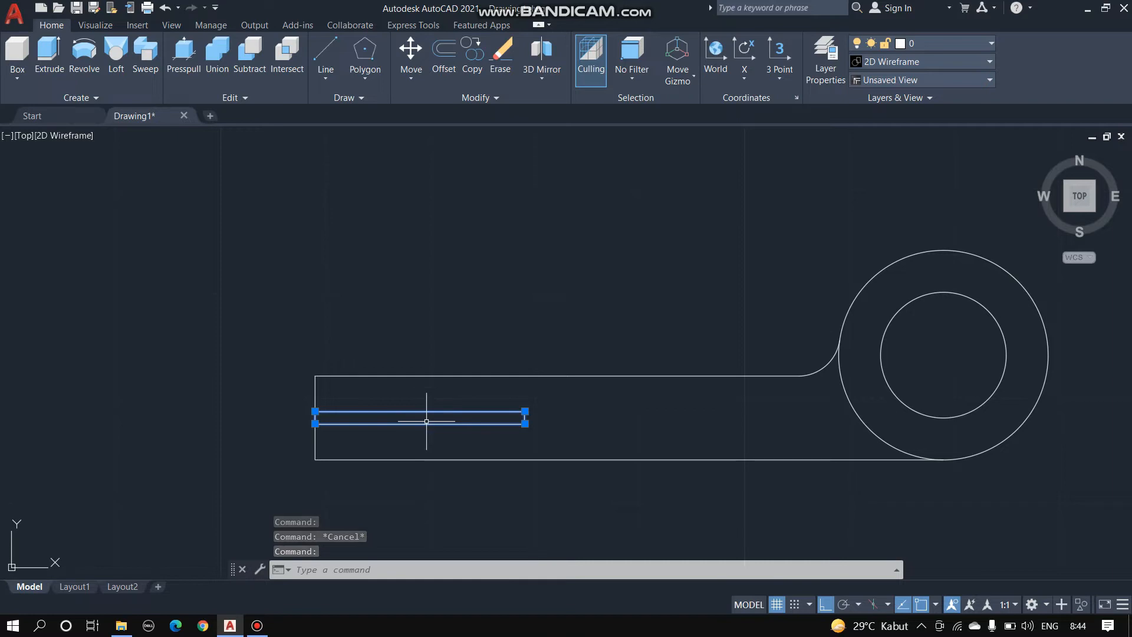
pyautogui.press('Escape')
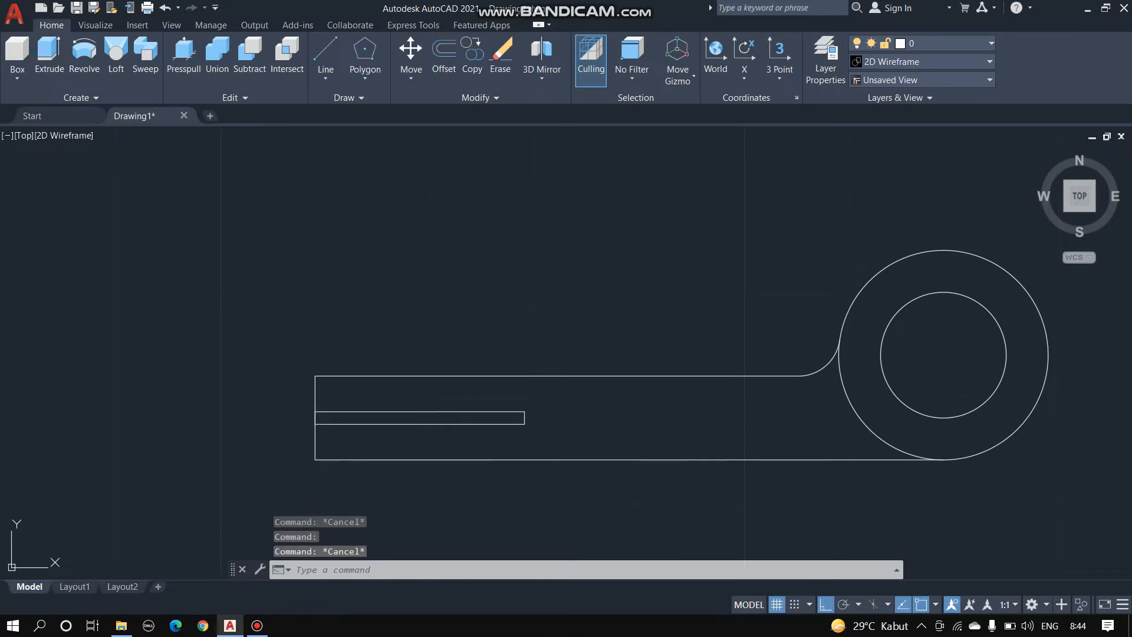
pyautogui.click(290, 384)
pyautogui.click(543, 435)
pyautogui.press('Escape')
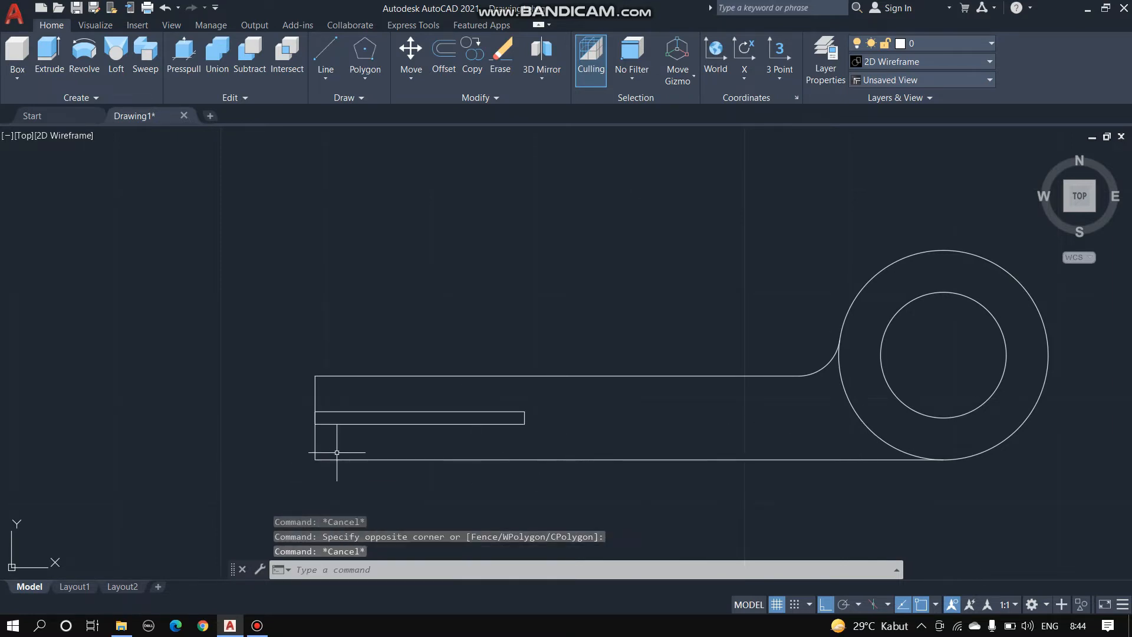
pyautogui.scroll(-2, 868, 372)
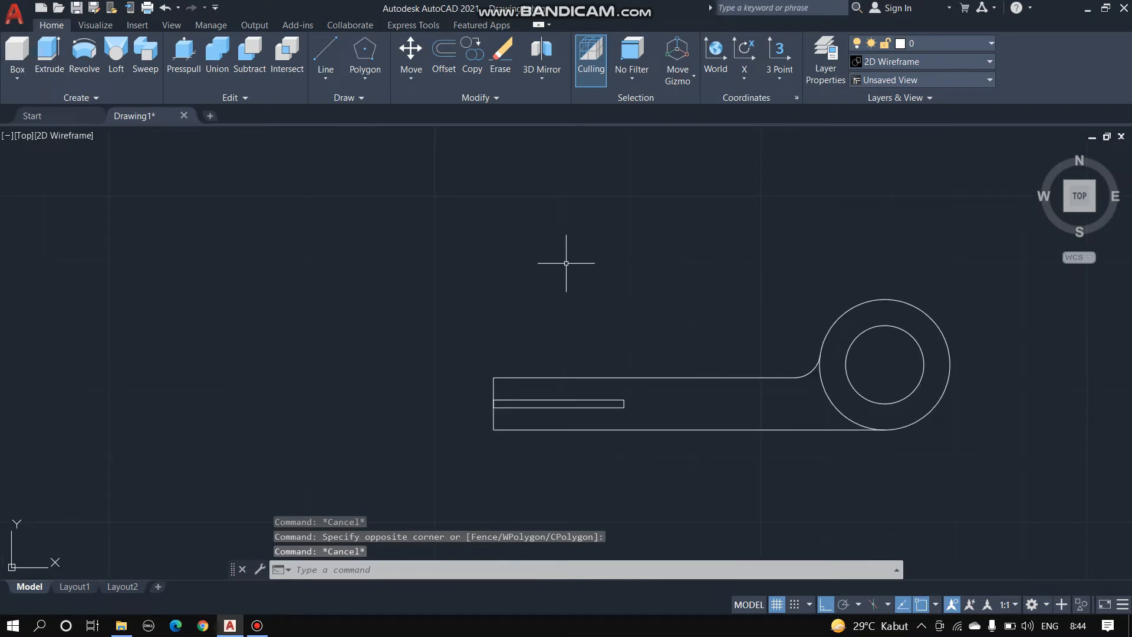
pyautogui.click(480, 244)
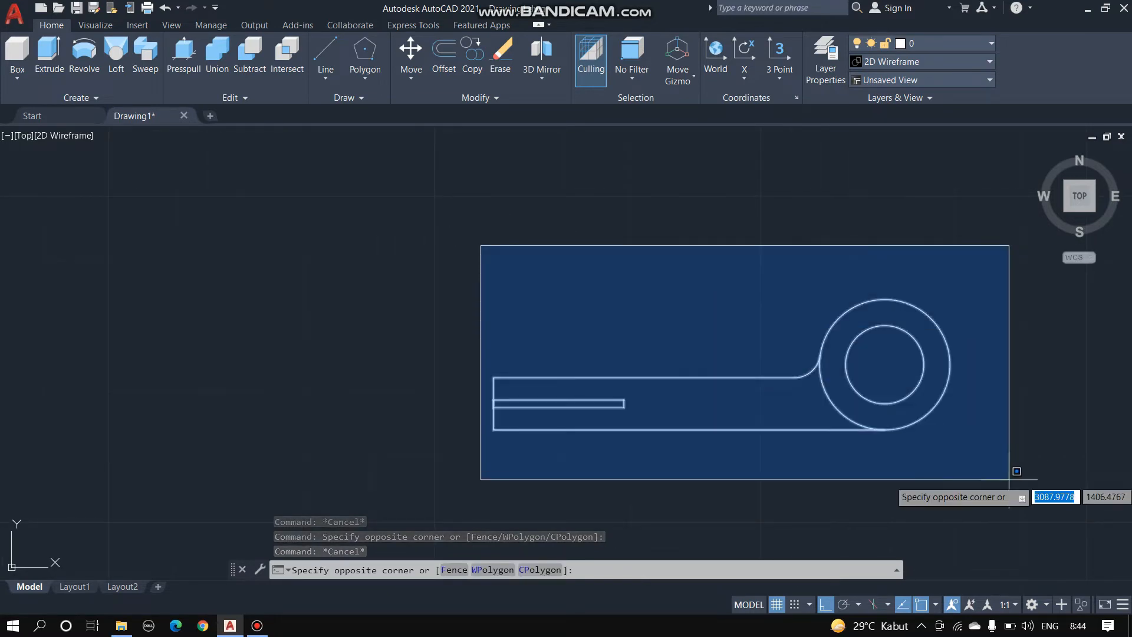
pyautogui.click(1006, 479)
pyautogui.press('Escape')
pyautogui.click(822, 389)
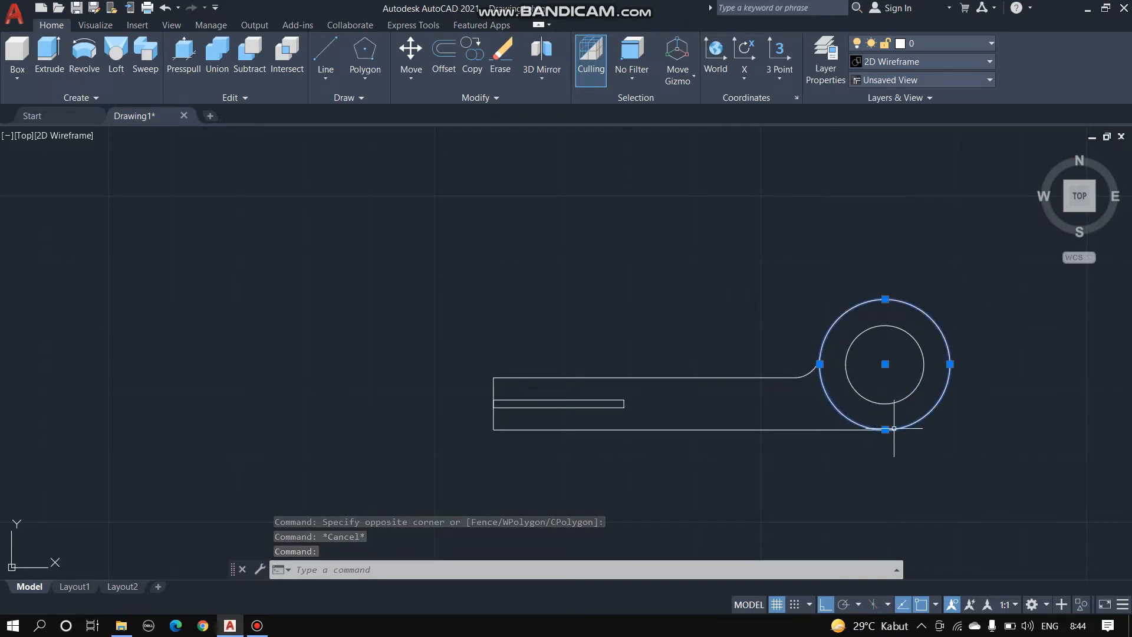
pyautogui.press('Escape')
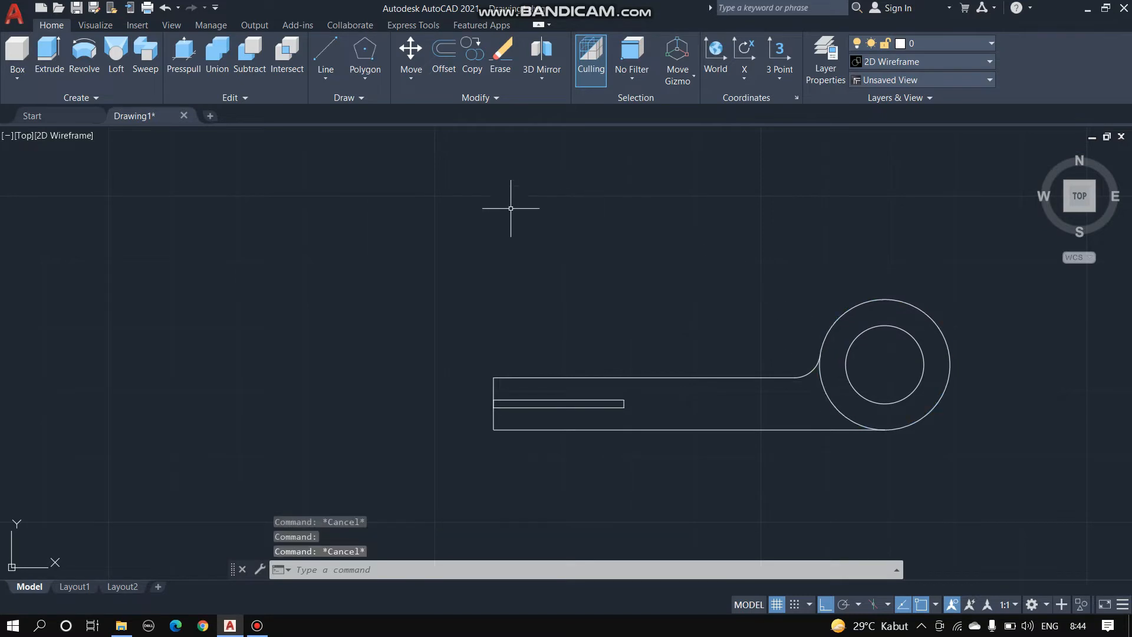
# Trim the part of the outer circle that lies inside the arm, using the whole profile as cutting edges
pyautogui.click(468, 206)
pyautogui.click(1041, 481)
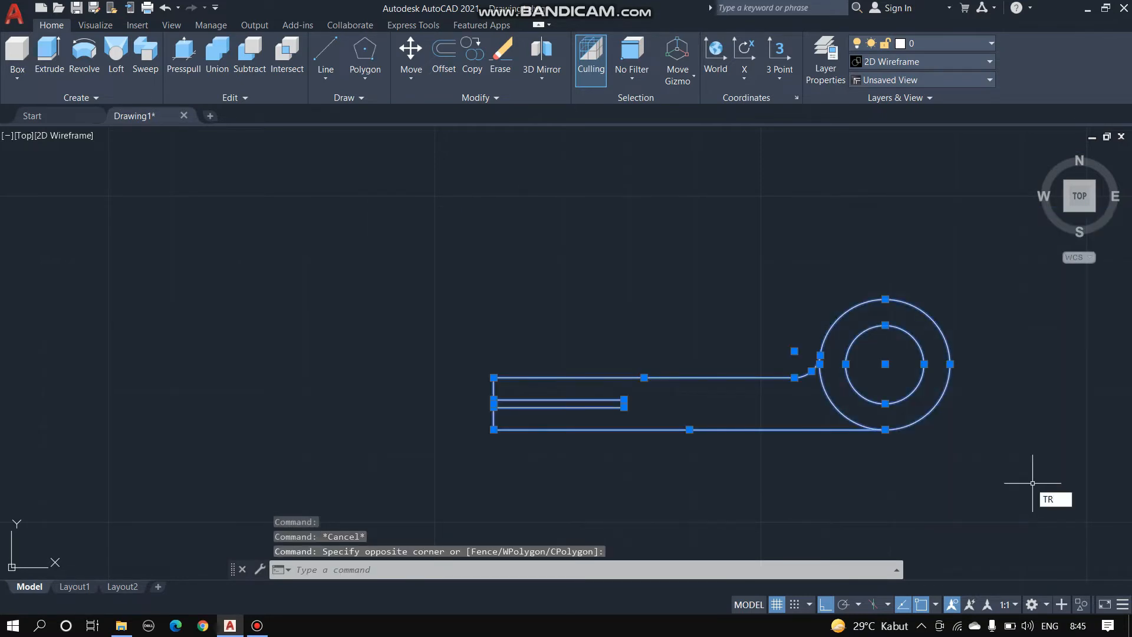
pyautogui.write('TR')
pyautogui.press('Return')
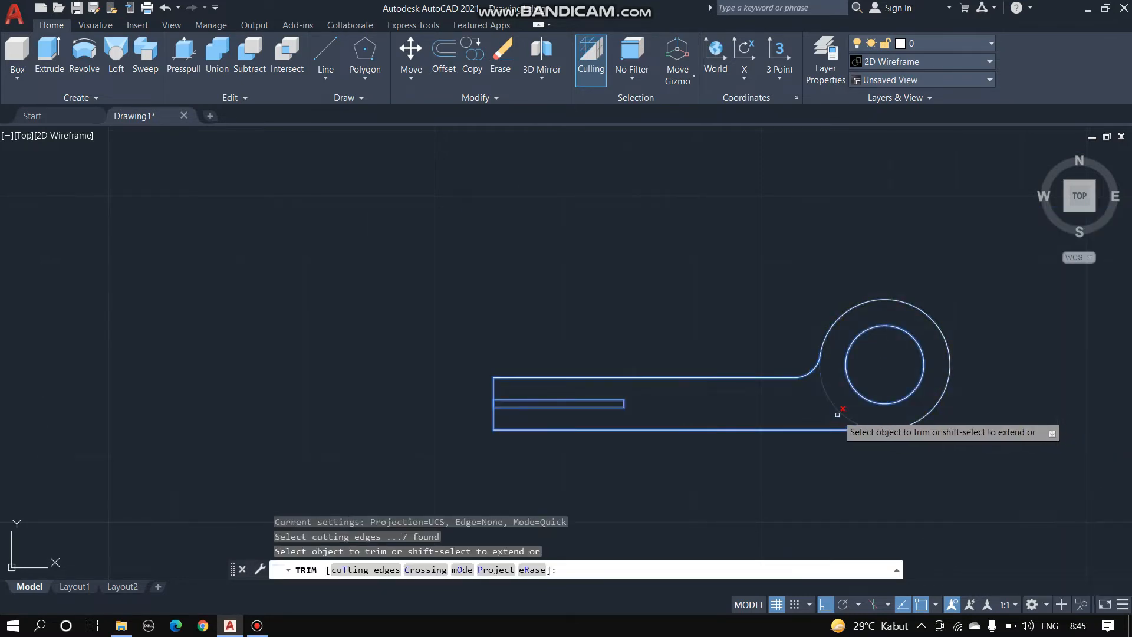
pyautogui.click(838, 411)
pyautogui.press('Escape')
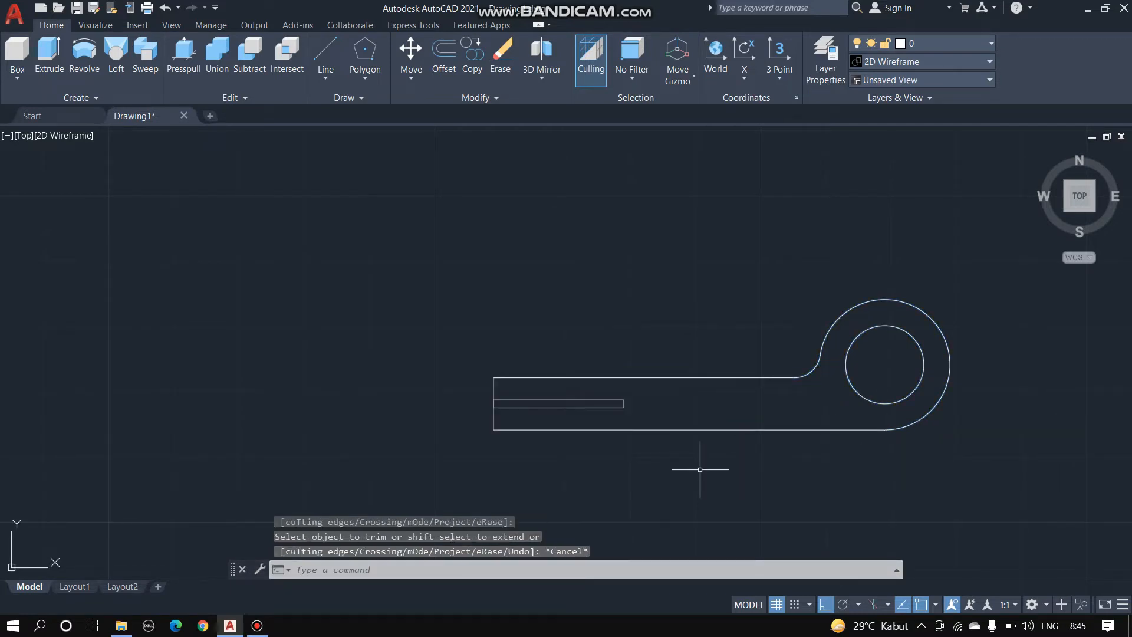
# Switch the viewport to the SW Isometric view and frame the profile
pyautogui.scroll(-7, 700, 469)
pyautogui.scroll(5, 578, 466)
pyautogui.scroll(-6, 478, 487)
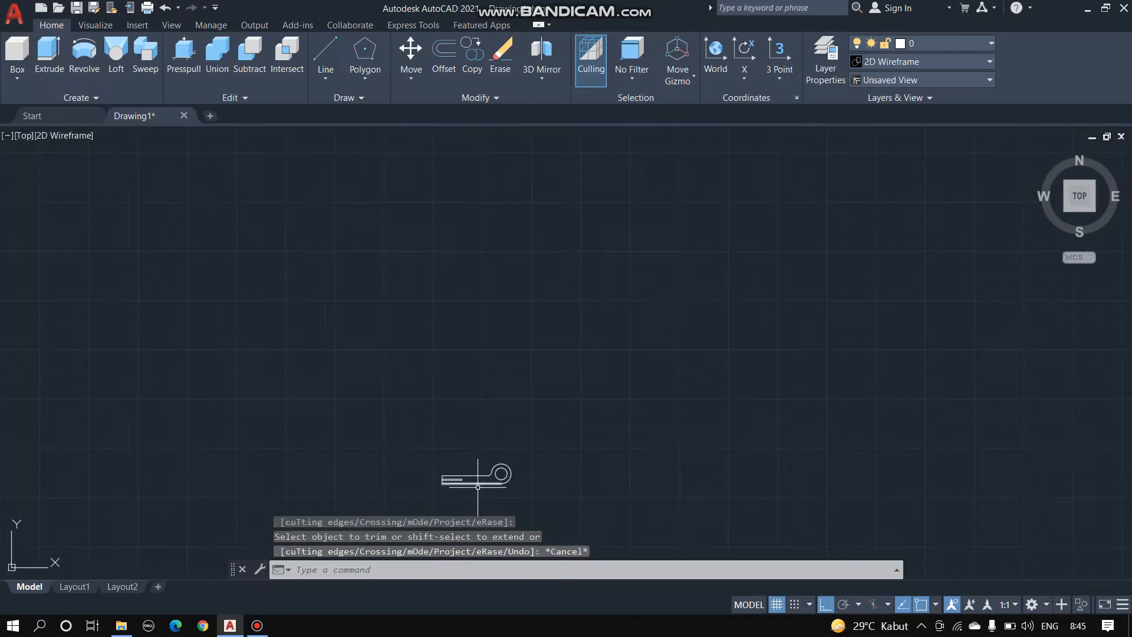
pyautogui.scroll(8, 472, 484)
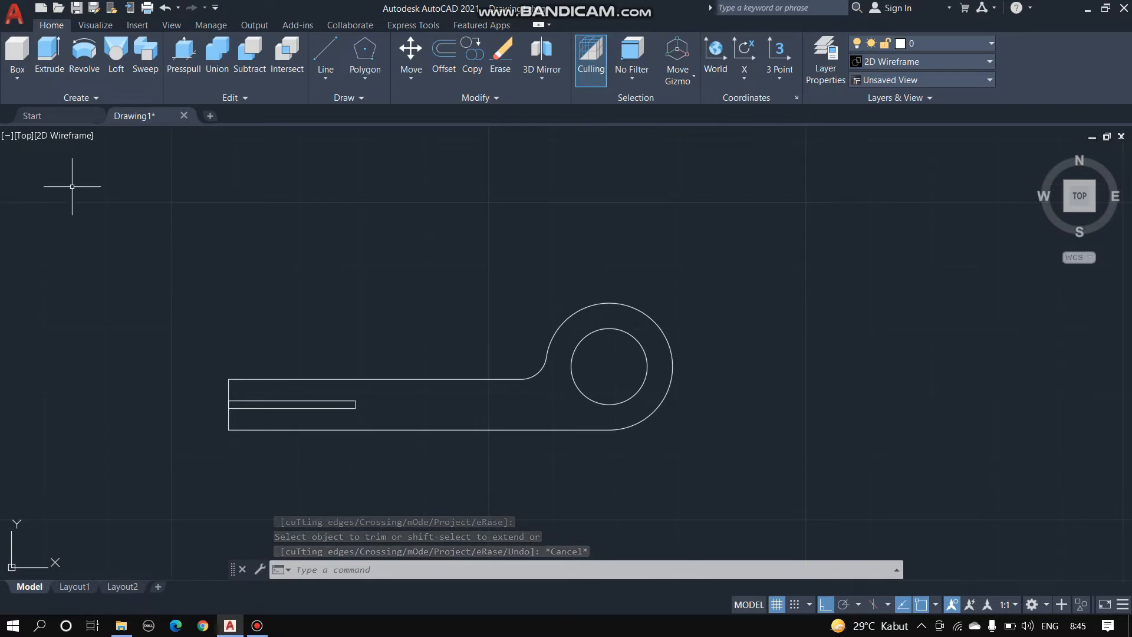
pyautogui.click(23, 135)
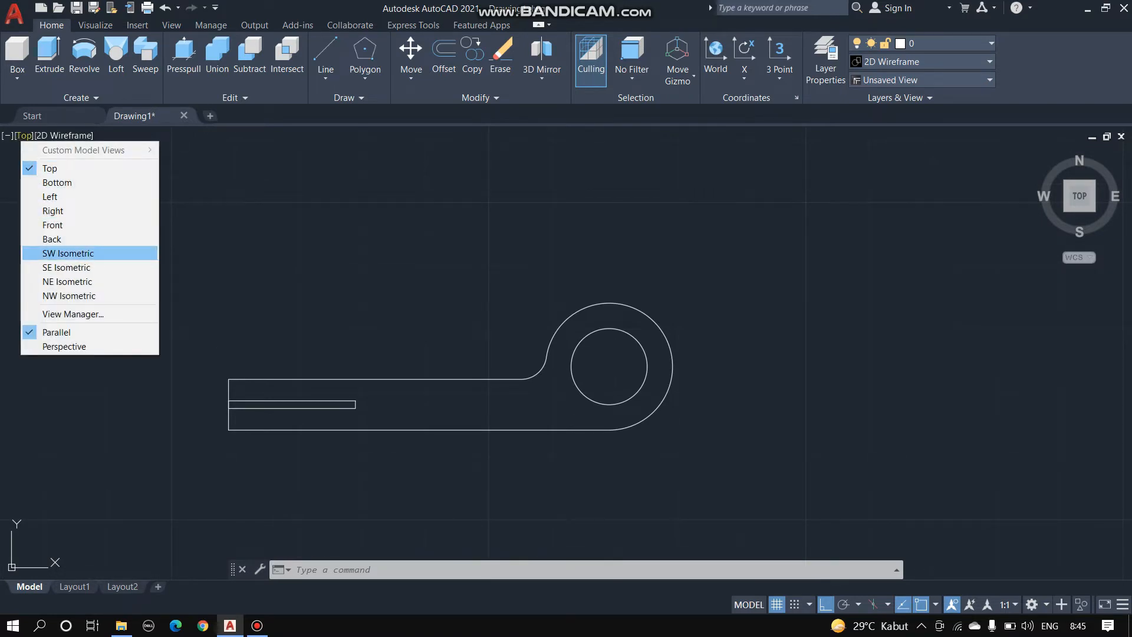
pyautogui.click(67, 252)
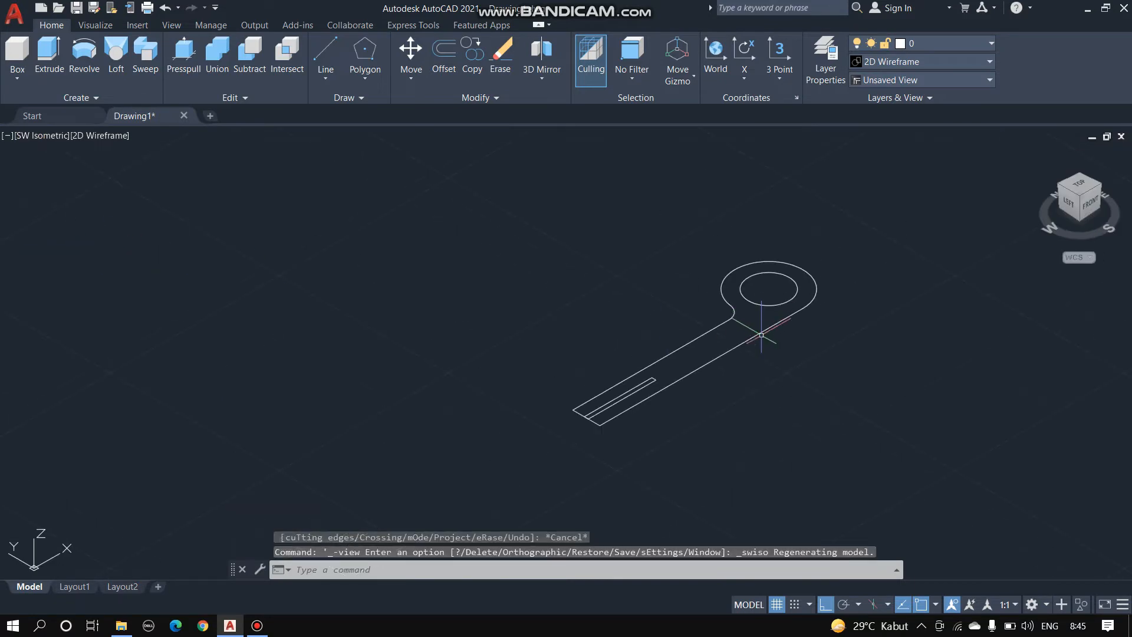
pyautogui.scroll(2, 761, 335)
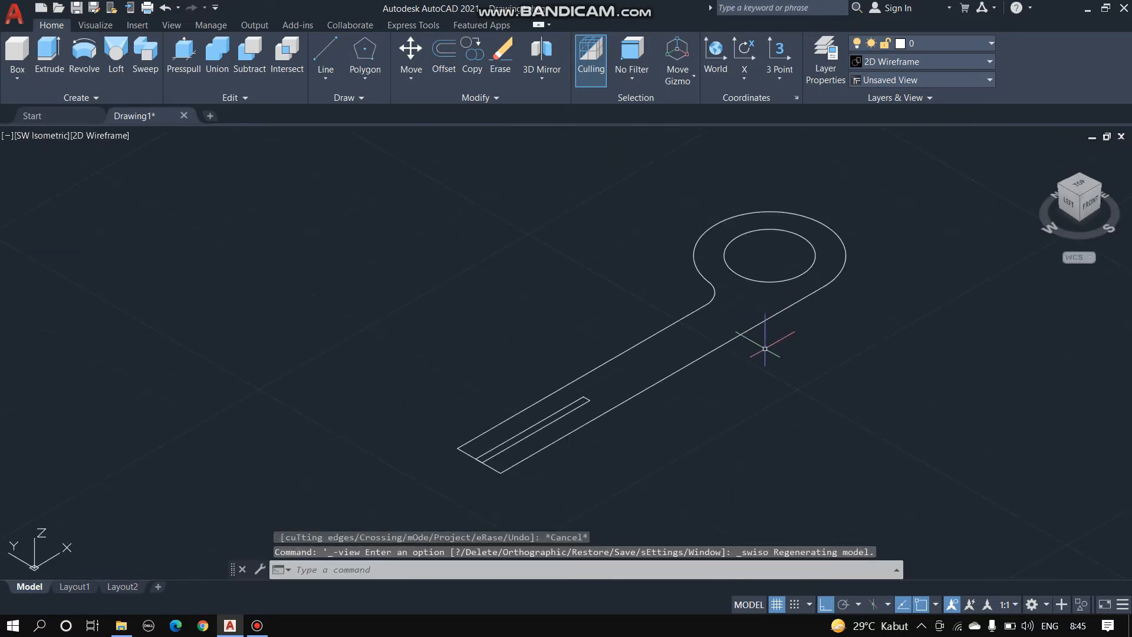
# Examine the outer outline by selecting its lines and arcs to check whether they are separate objects
pyautogui.click(690, 364)
pyautogui.click(837, 271)
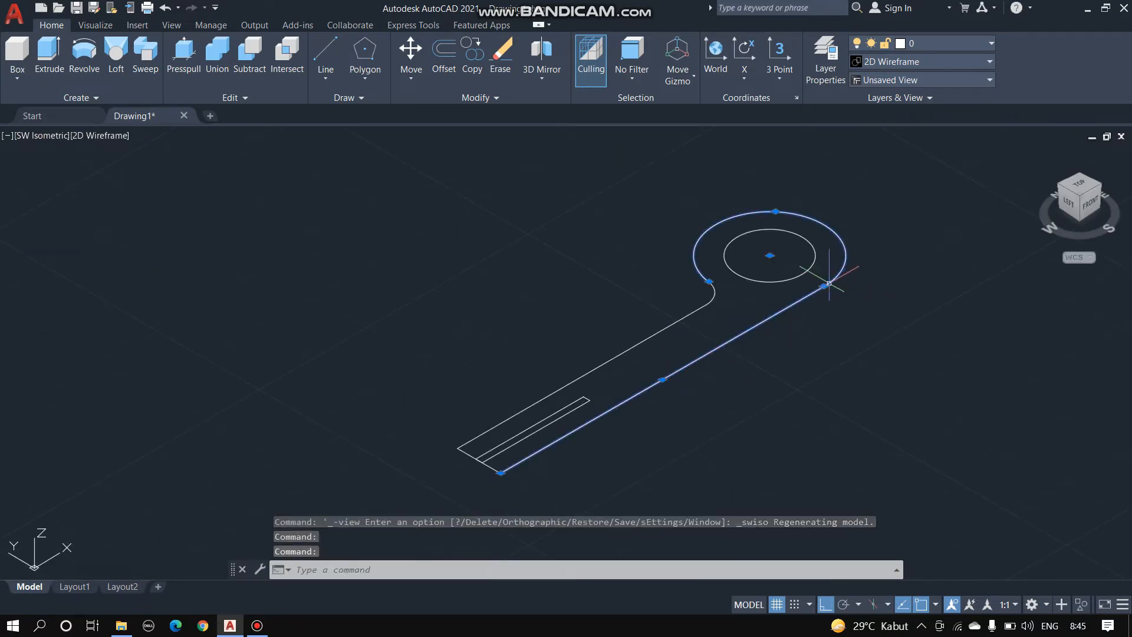
pyautogui.click(643, 339)
pyautogui.click(713, 291)
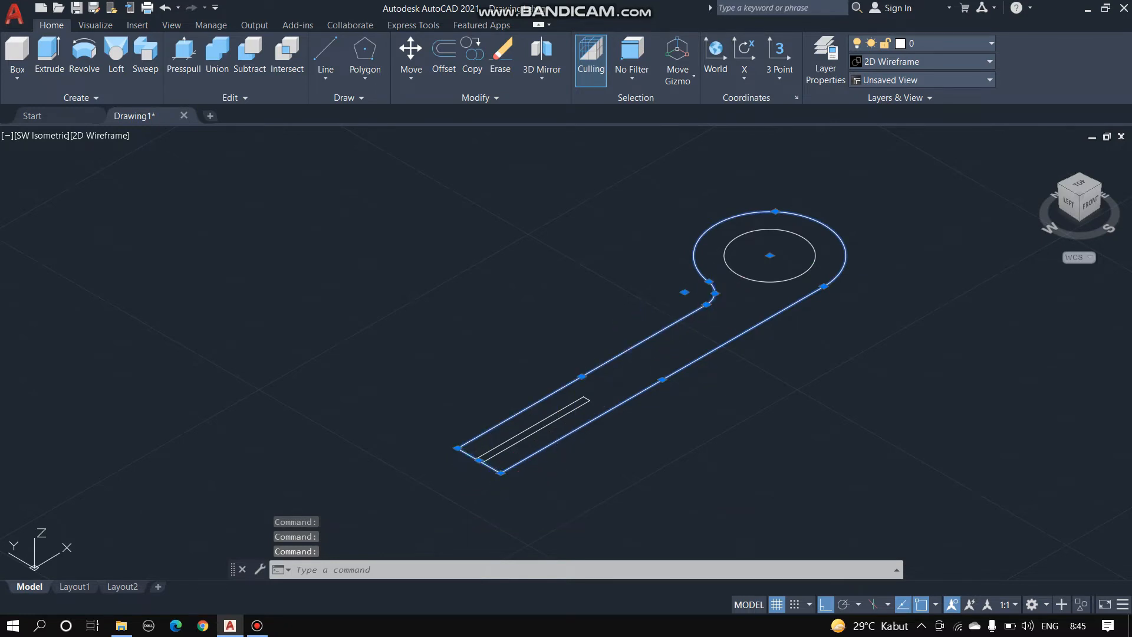
pyautogui.press('Escape')
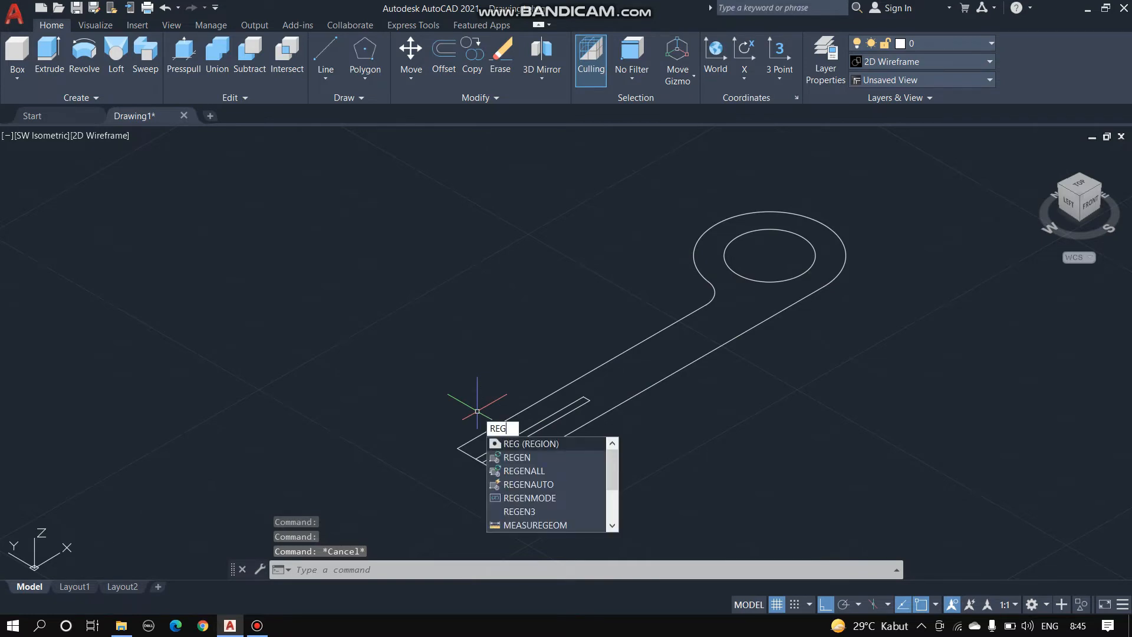
# Join the arm's three lines, the fillet arc and the outer ring arc into one closed polyline
pyautogui.press('Return')
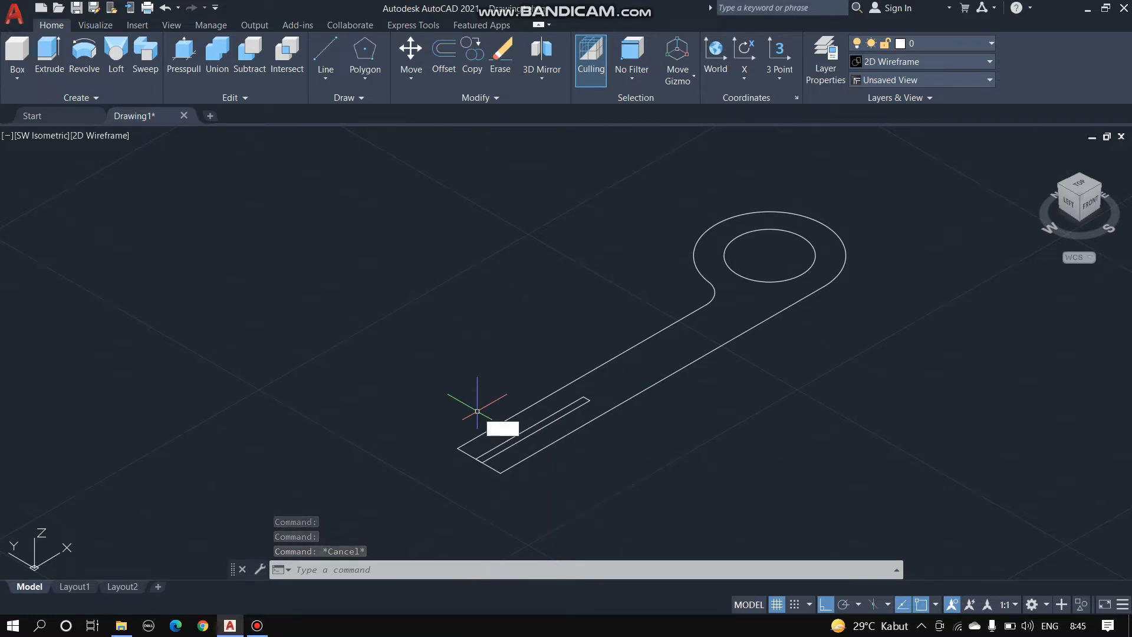
pyautogui.write('JOIN')
pyautogui.press('Return')
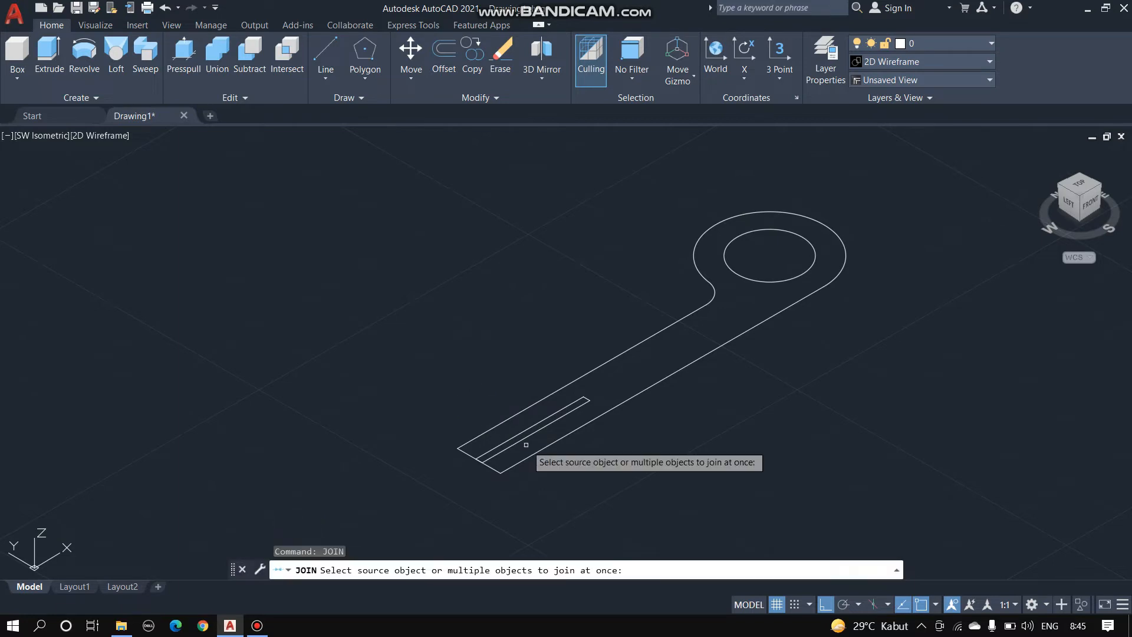
pyautogui.click(468, 442)
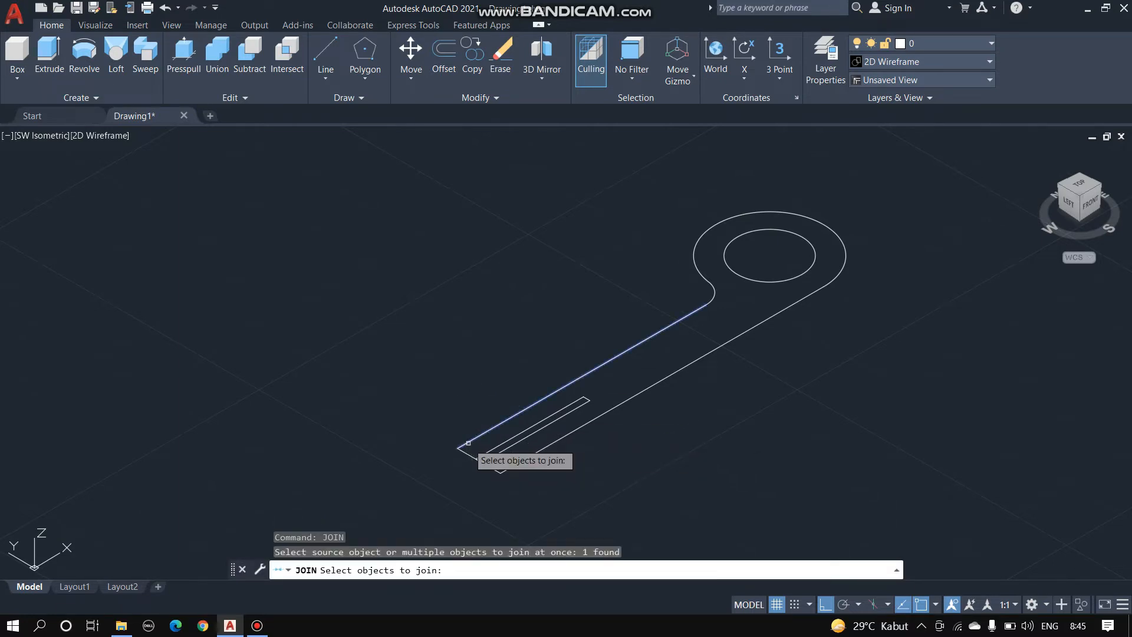
pyautogui.click(475, 458)
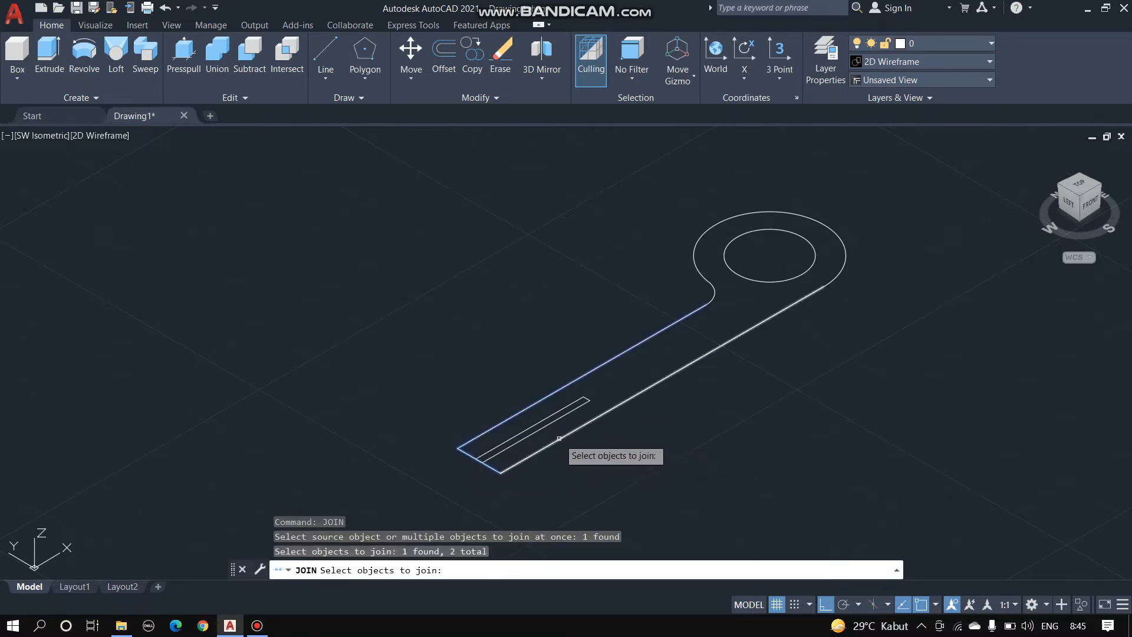
pyautogui.click(561, 446)
pyautogui.click(837, 273)
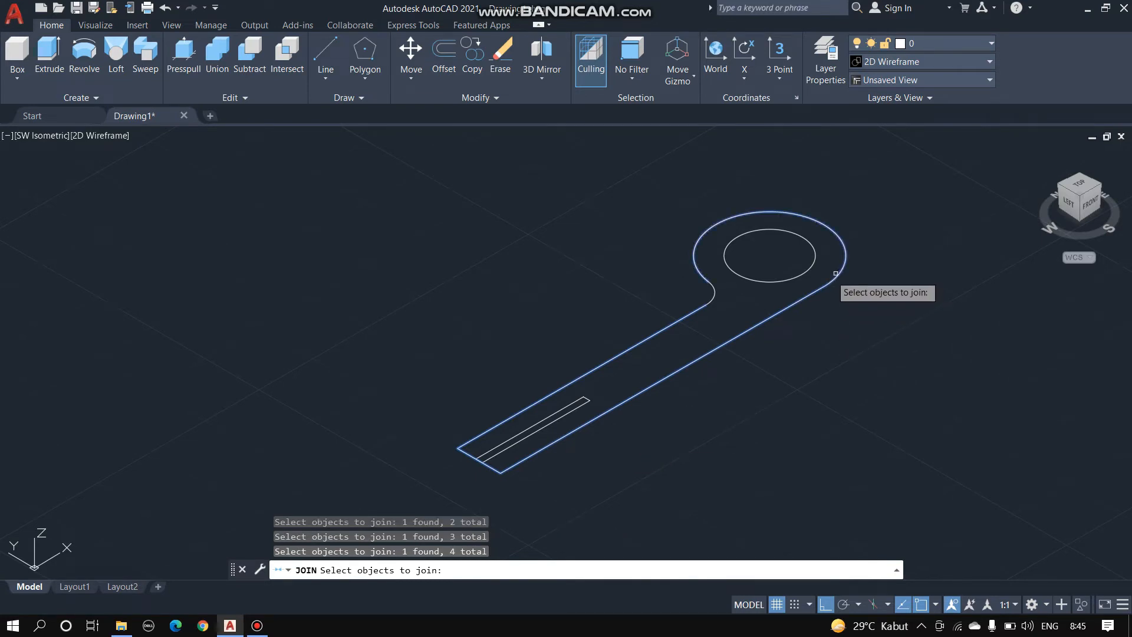
pyautogui.click(714, 295)
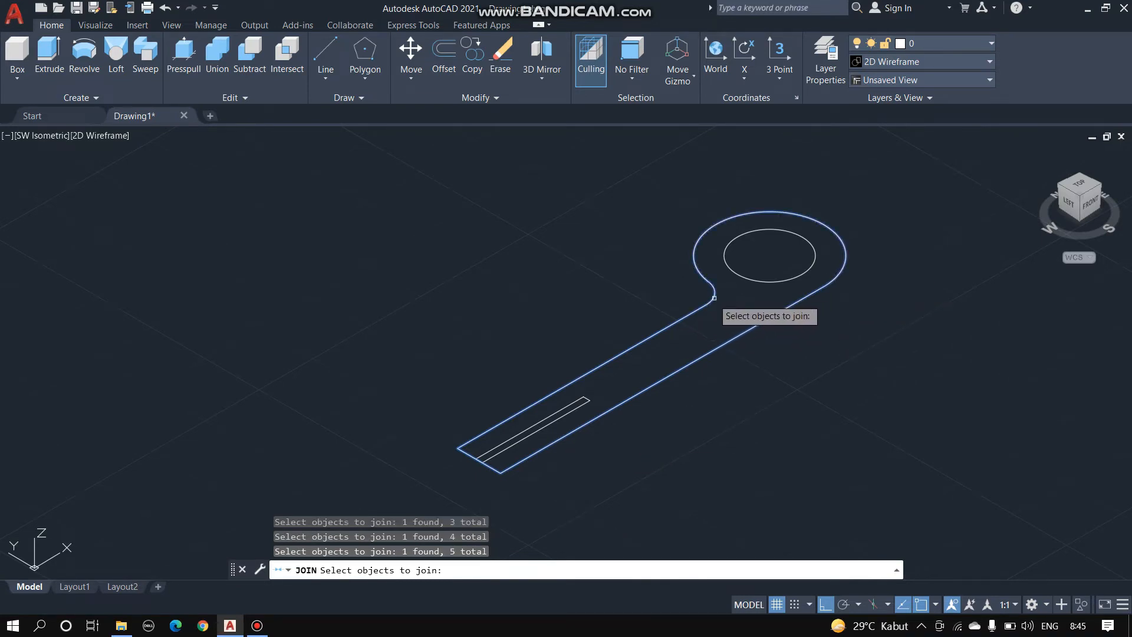
pyautogui.press('Return')
# Examine the joined outline by selecting it to check whether it behaves as one object
pyautogui.click(605, 363)
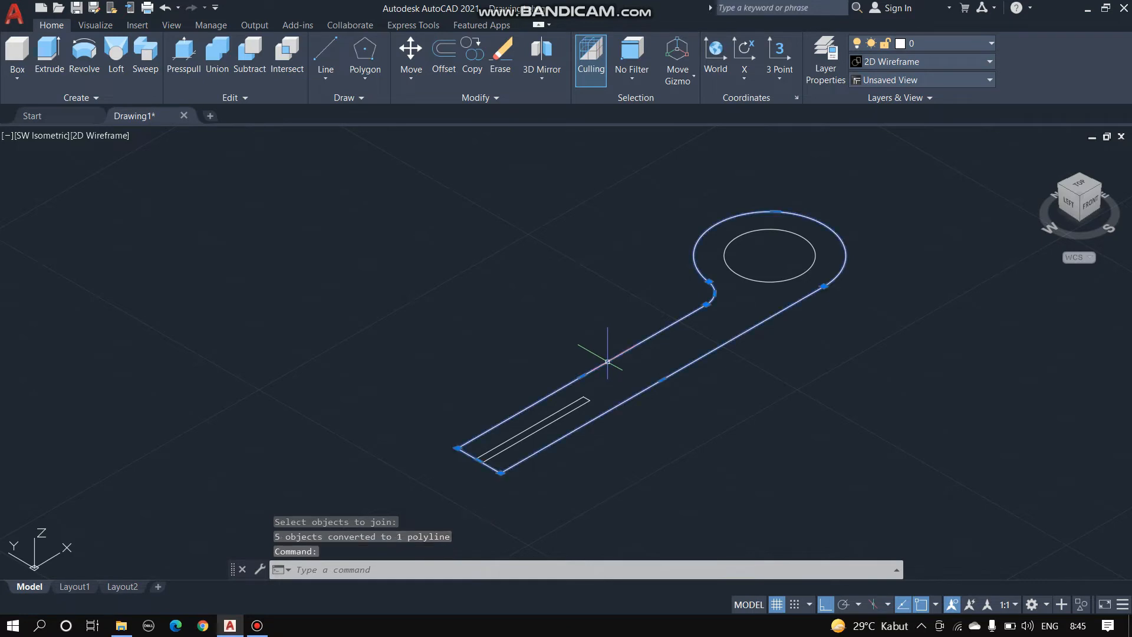
pyautogui.scroll(-2, 682, 417)
pyautogui.scroll(3, 683, 418)
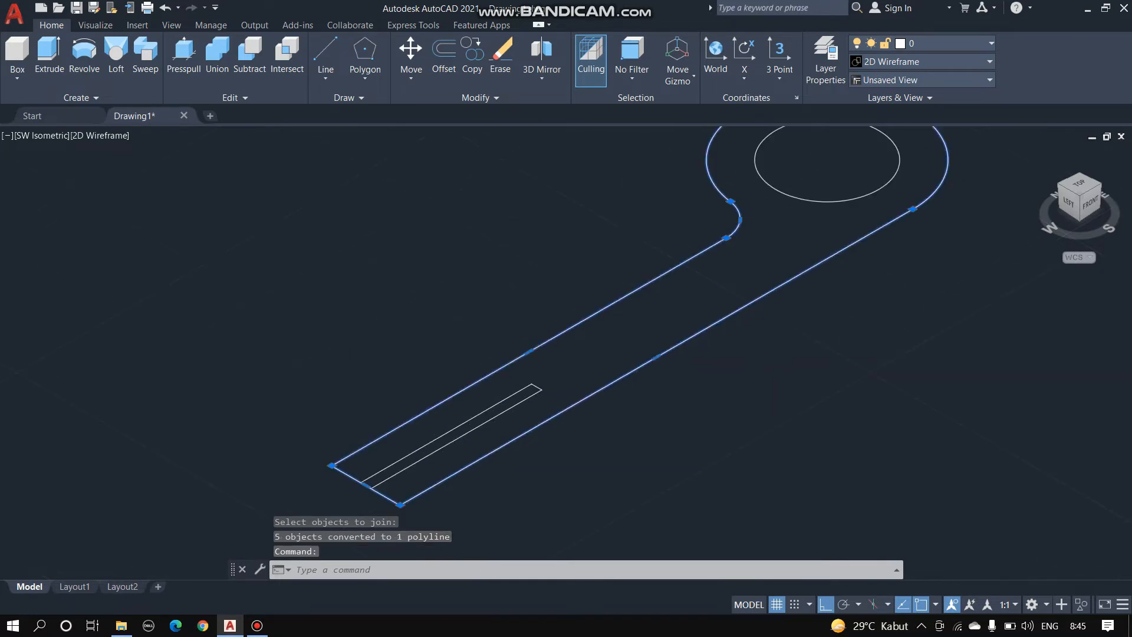
pyautogui.scroll(-3, 682, 417)
pyautogui.scroll(1, 684, 415)
pyautogui.press('Escape')
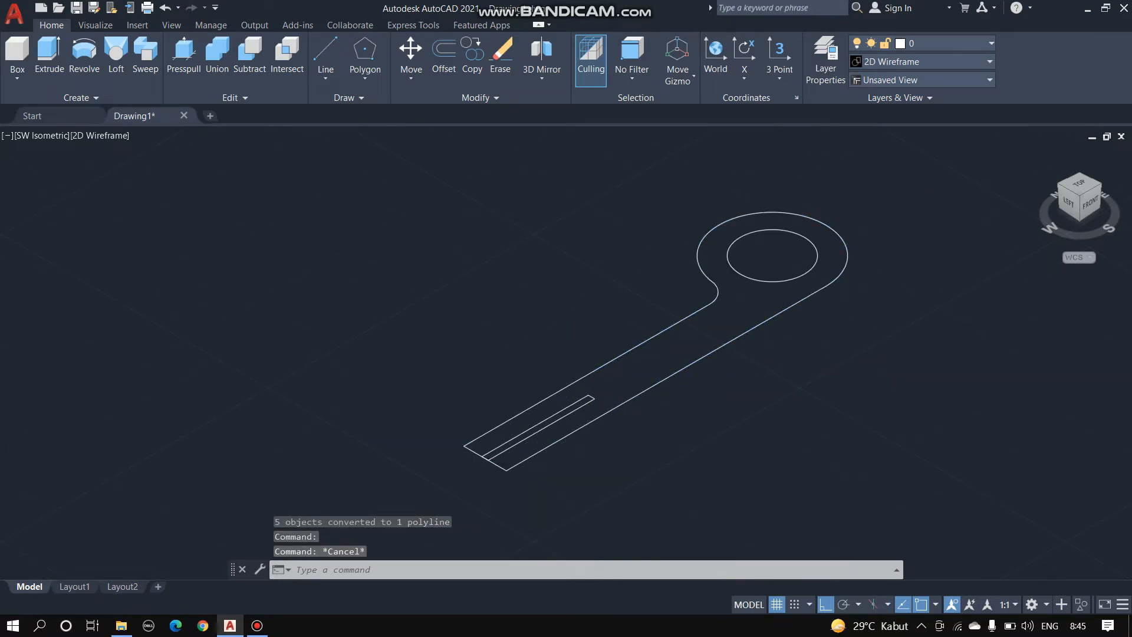
pyautogui.scroll(2, 594, 425)
pyautogui.rightClick(677, 150)
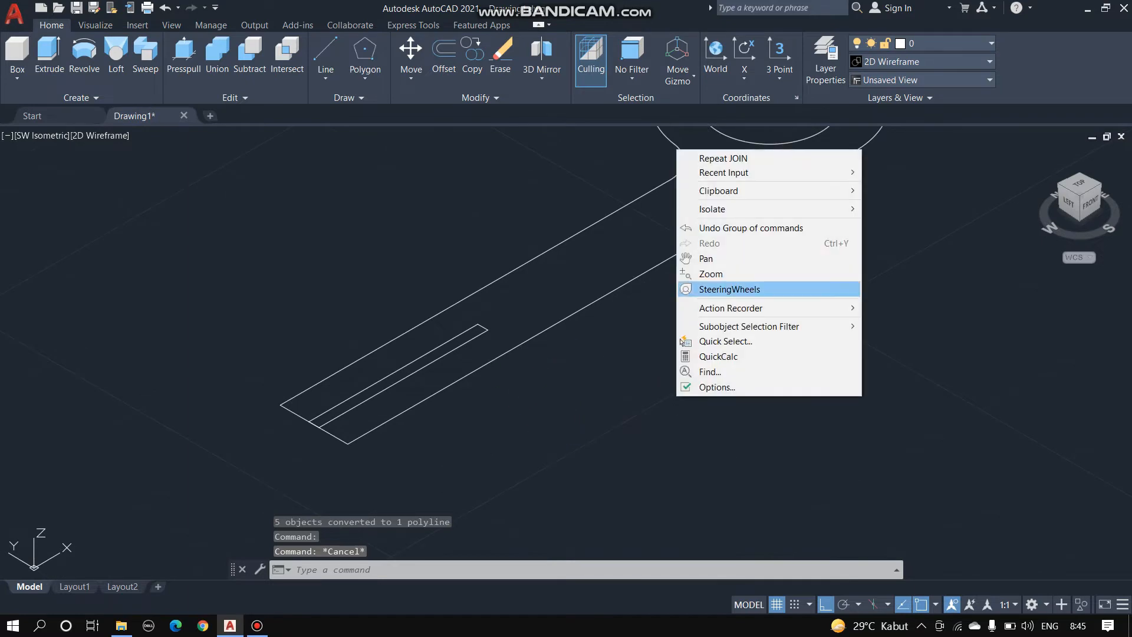
pyautogui.click(702, 259)
pyautogui.scroll(-4, 756, 331)
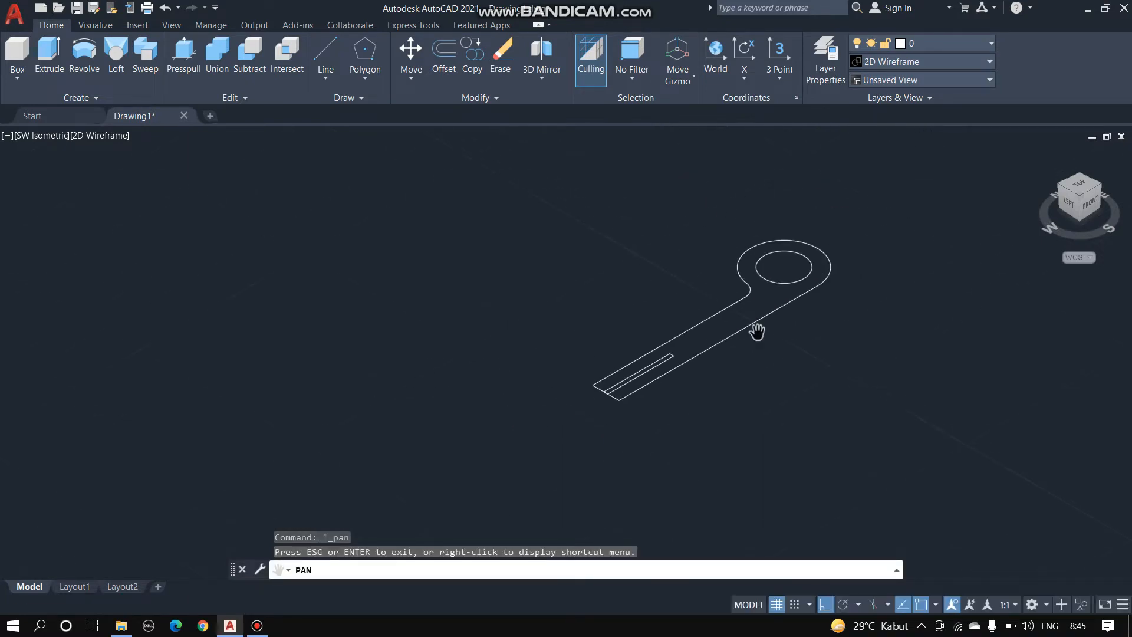
pyautogui.scroll(-1, 765, 350)
pyautogui.press('Escape')
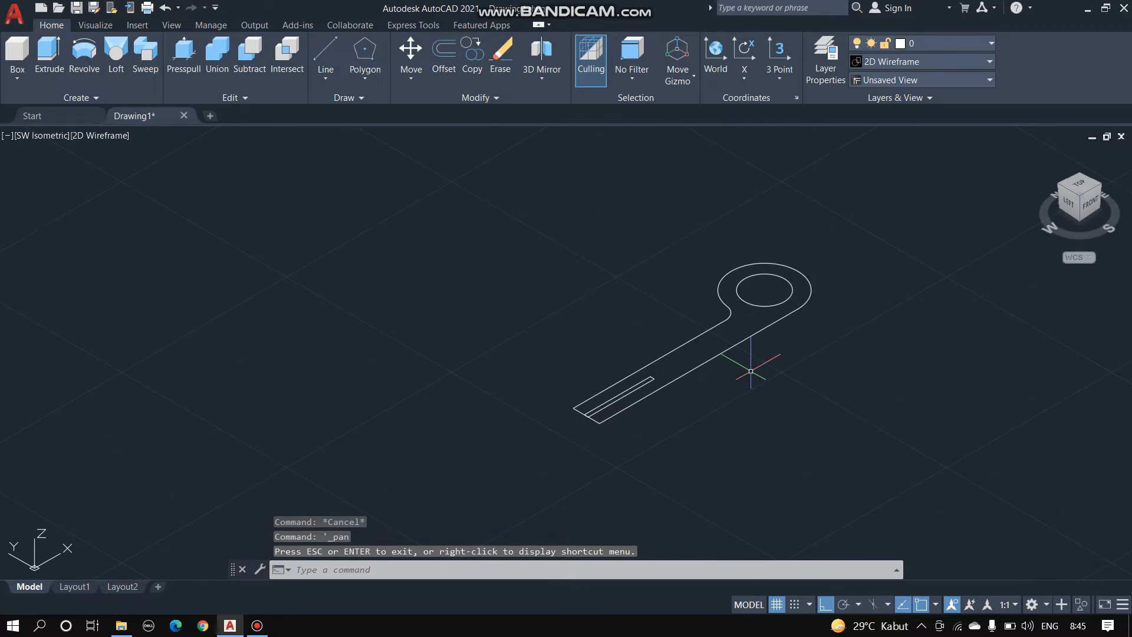
# Extrude the closed outer outline on its own to a height of 40
pyautogui.write('EXT')
pyautogui.press('Return')
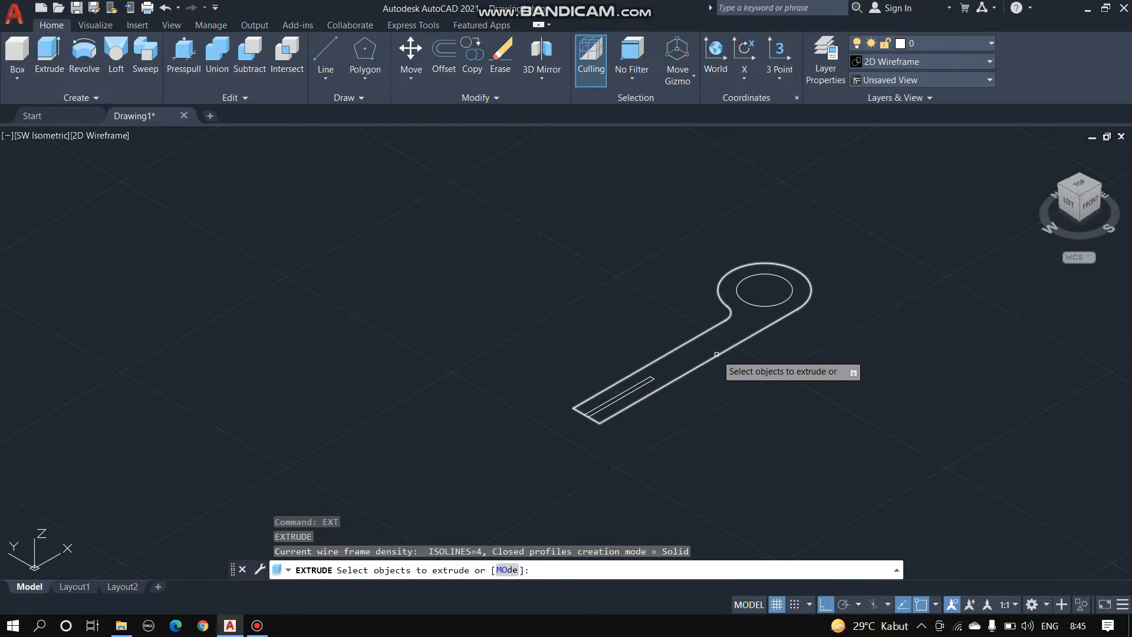
pyautogui.scroll(2, 716, 354)
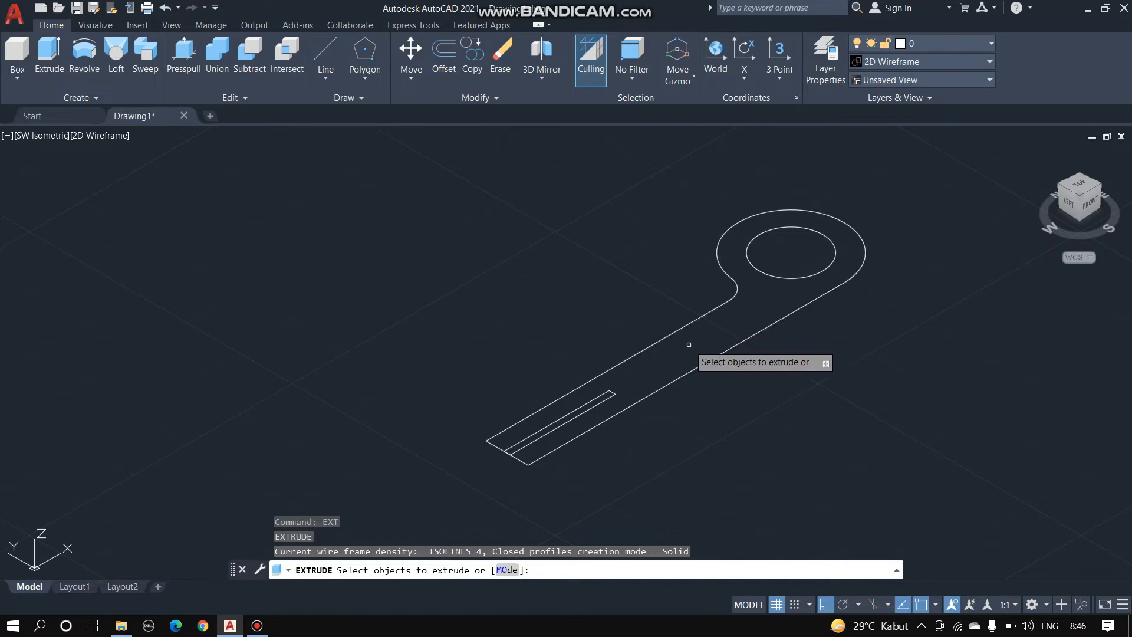
pyautogui.scroll(2, 690, 346)
pyautogui.click(596, 441)
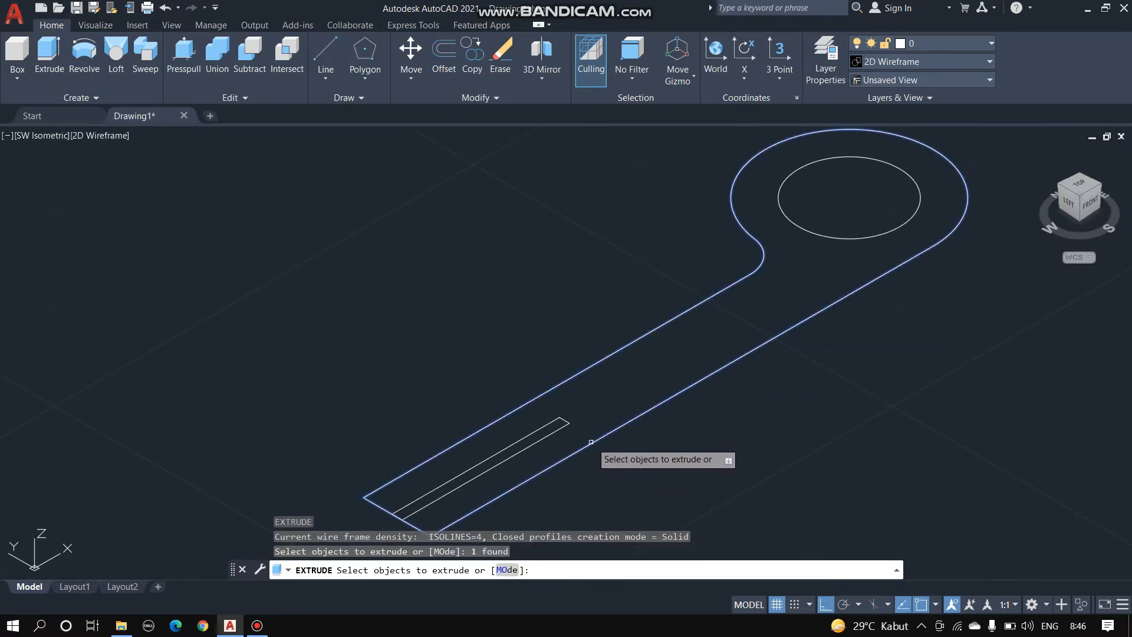
pyautogui.press('Return')
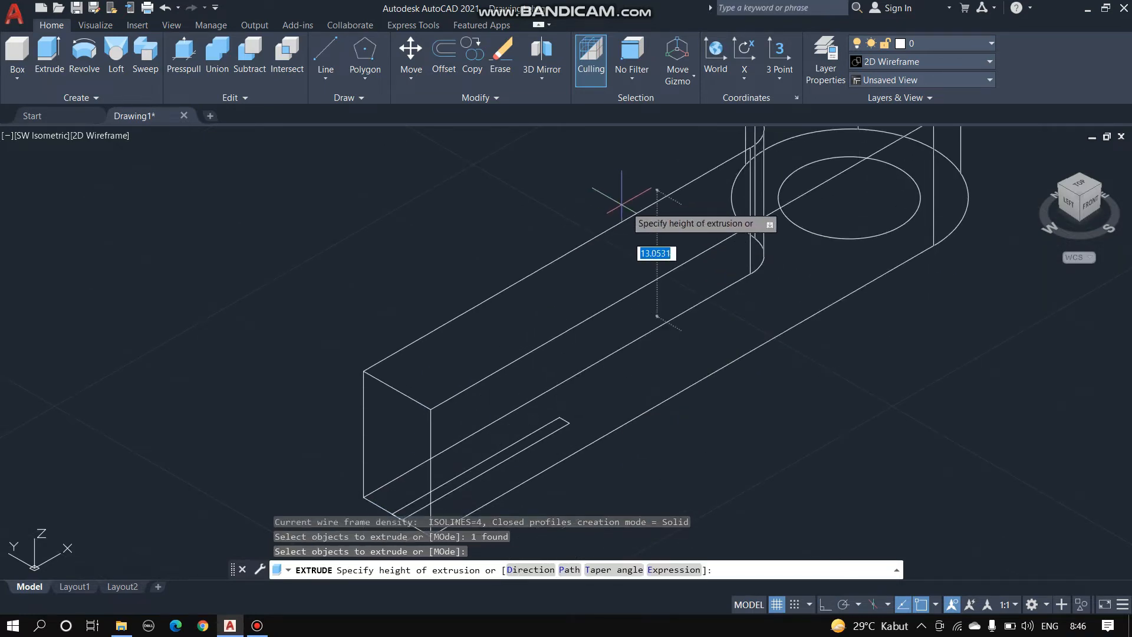
pyautogui.scroll(-5, 627, 223)
pyautogui.scroll(5, 631, 200)
pyautogui.scroll(-3, 649, 183)
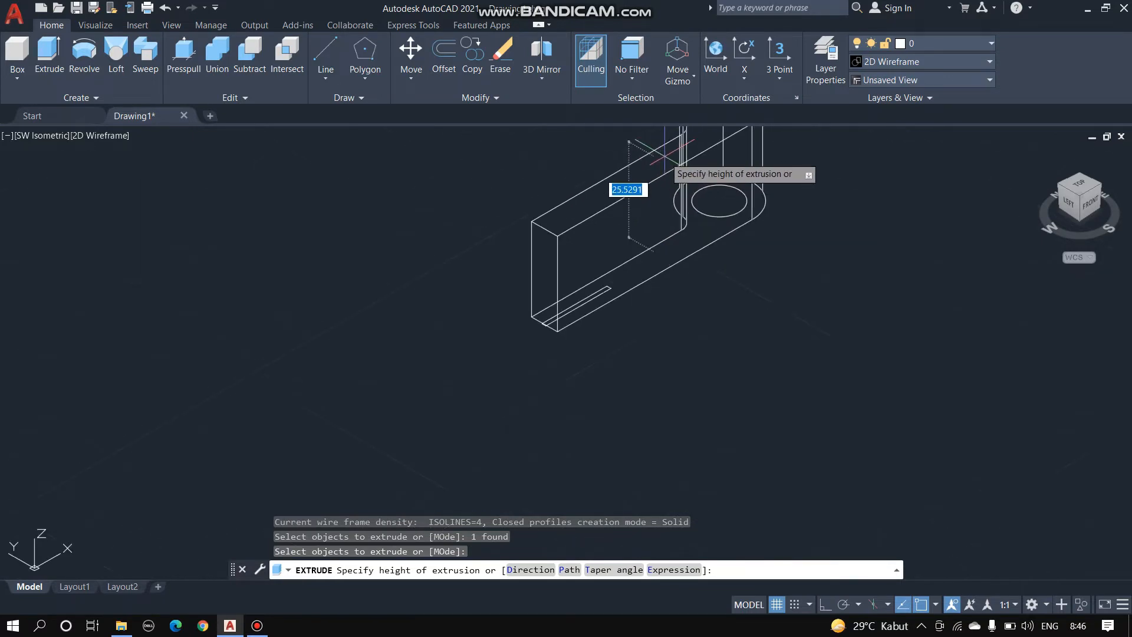
pyautogui.moveTo(665, 157); pyautogui.dragTo(597, 282, button='middle')
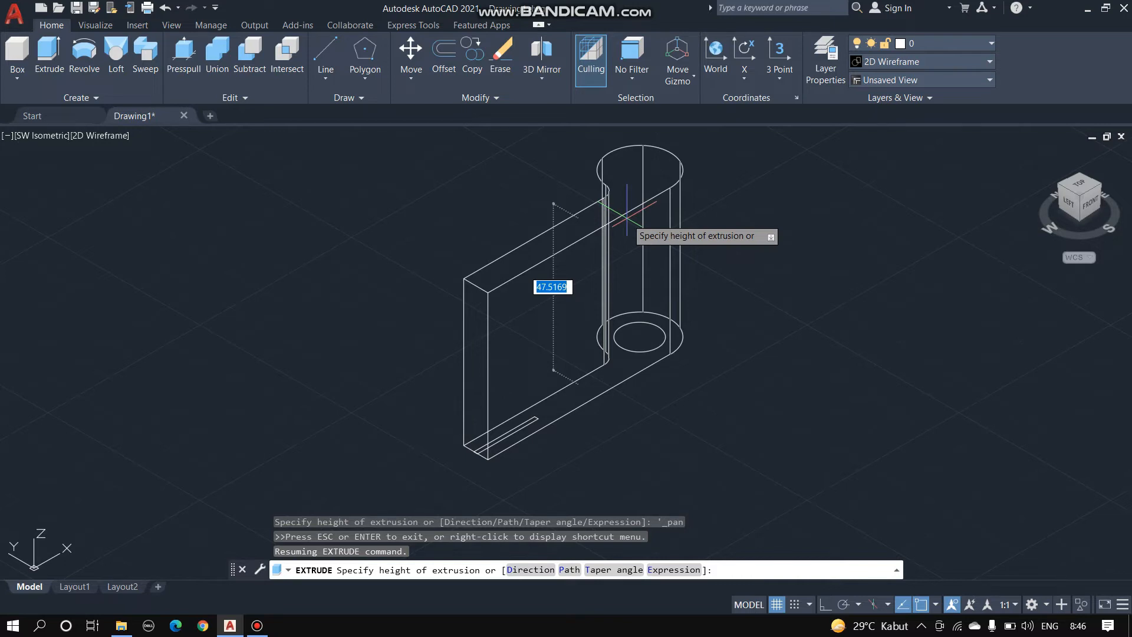
pyautogui.press('Return')
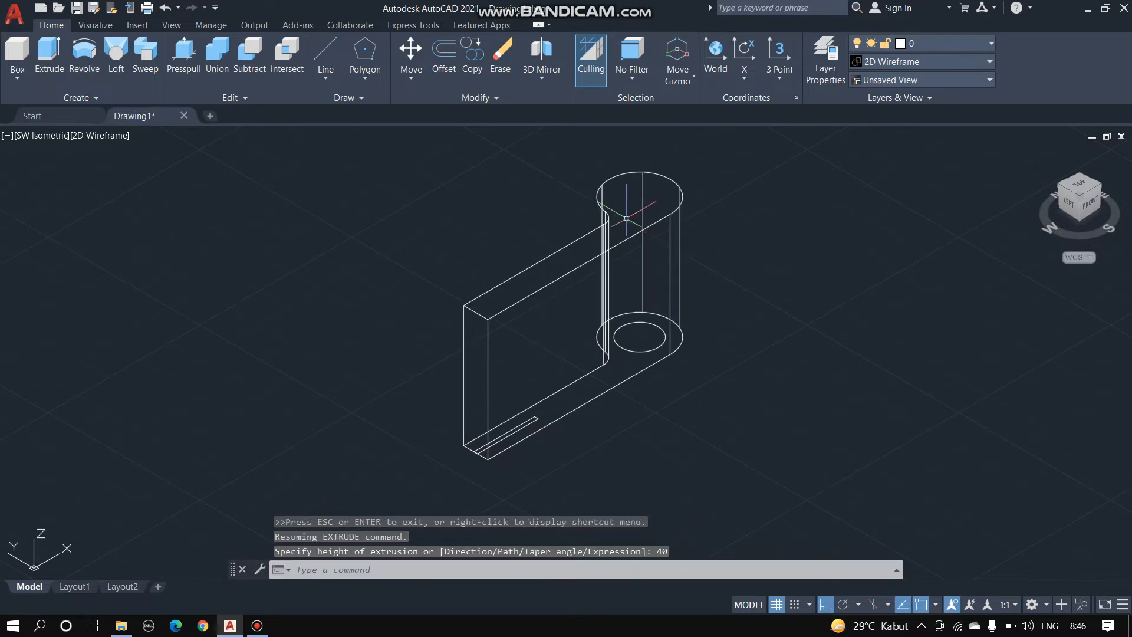
# Extrude the inner circle of the ring to a height of 40
pyautogui.scroll(-2, 634, 342)
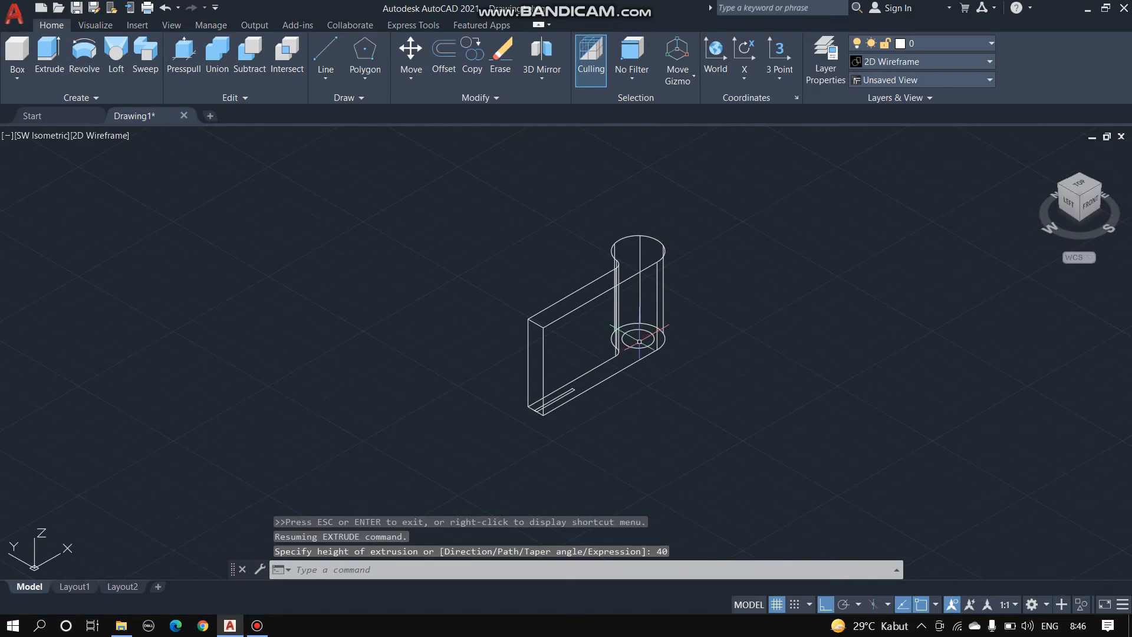
pyautogui.press('Return')
pyautogui.click(652, 343)
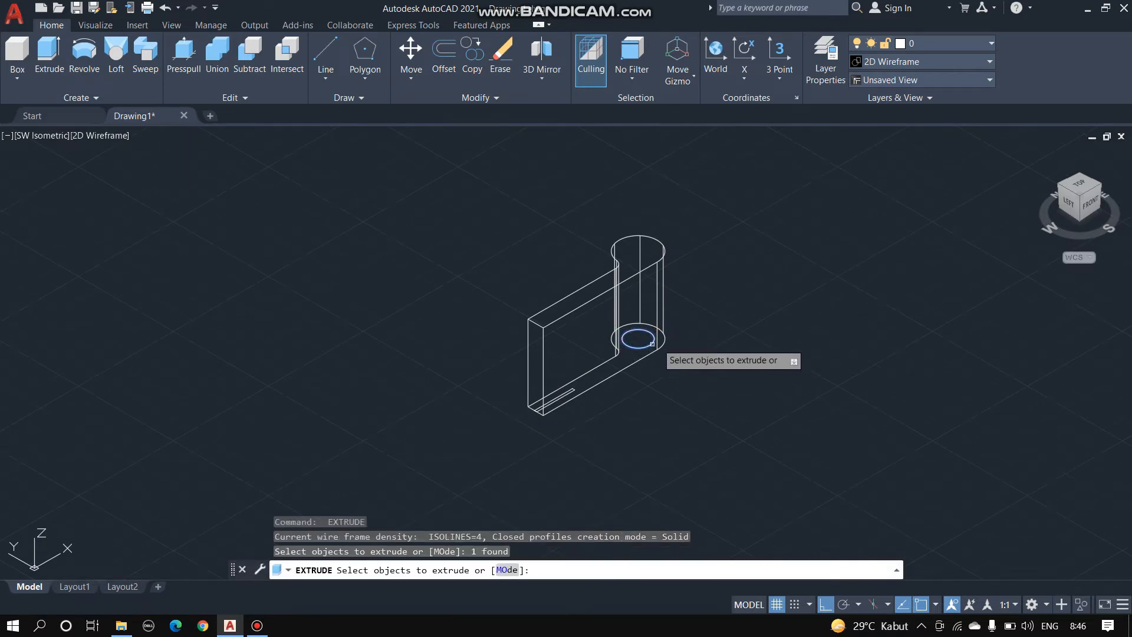
pyautogui.press('Return')
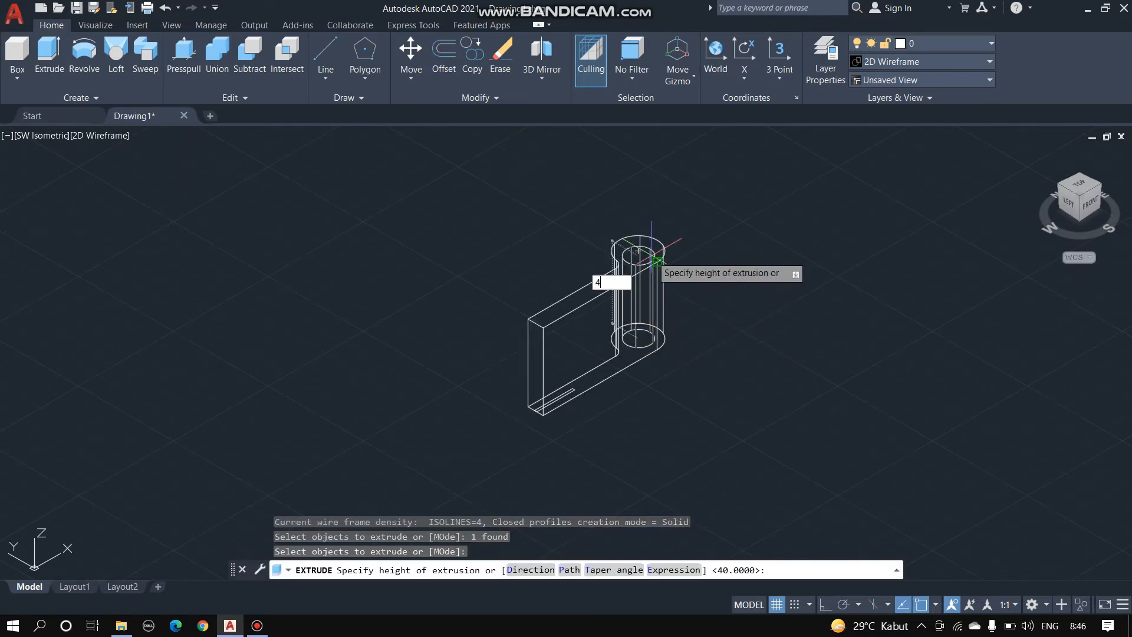
pyautogui.press('Return')
# Extrude the slot region at the end of the arm to a height of 40
pyautogui.press('Return')
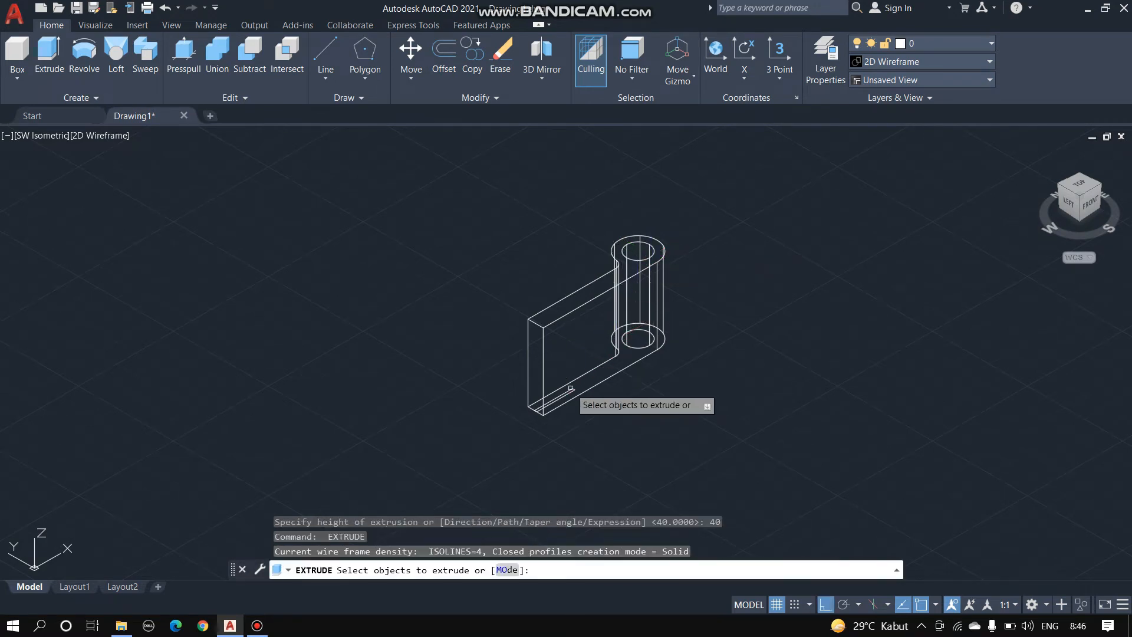
pyautogui.click(566, 391)
pyautogui.press('Return')
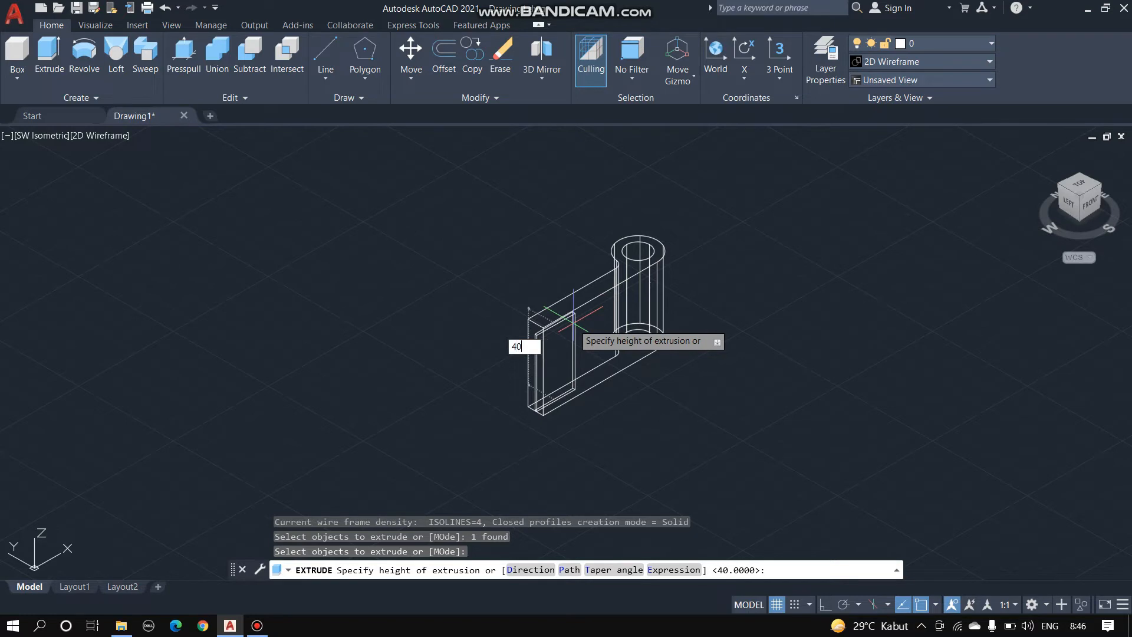
pyautogui.press('Return')
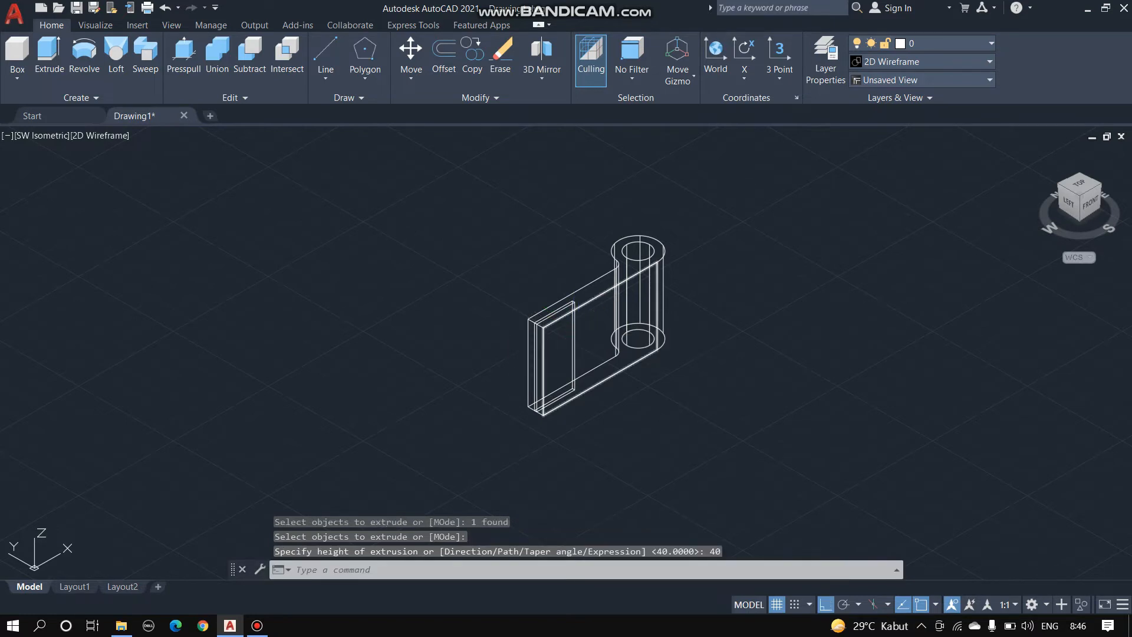
# Undo the separate extrusions of the slot region, inner circle and outer outline
pyautogui.hotkey('ctrl', 'z')
pyautogui.hotkey('ctrl', 'z')
pyautogui.hotkey('ctrl', 'z')
pyautogui.hotkey('ctrl', 'z')
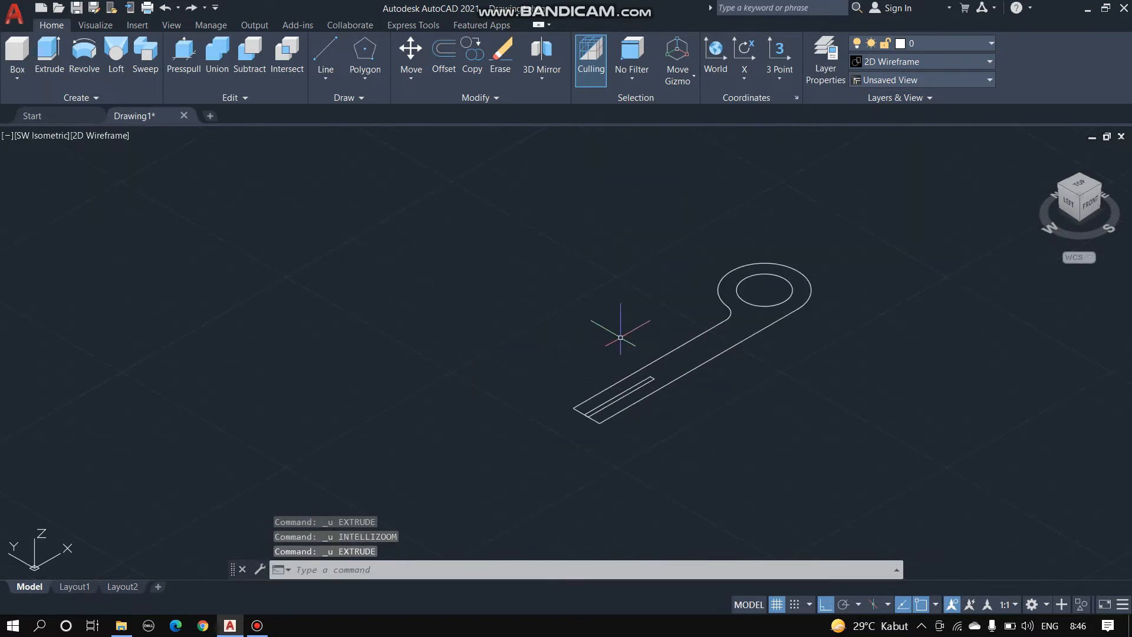
# Extrude the outer outline, inner circle and slot profiles together to a height of 40
pyautogui.write('EX')
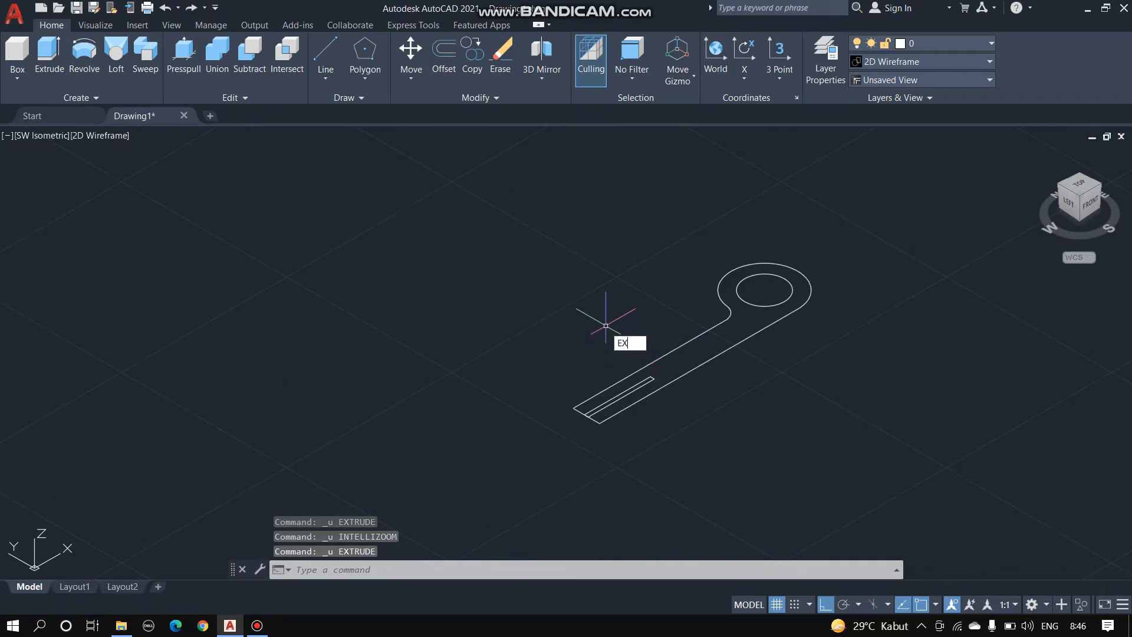
pyautogui.write('T')
pyautogui.press('Return')
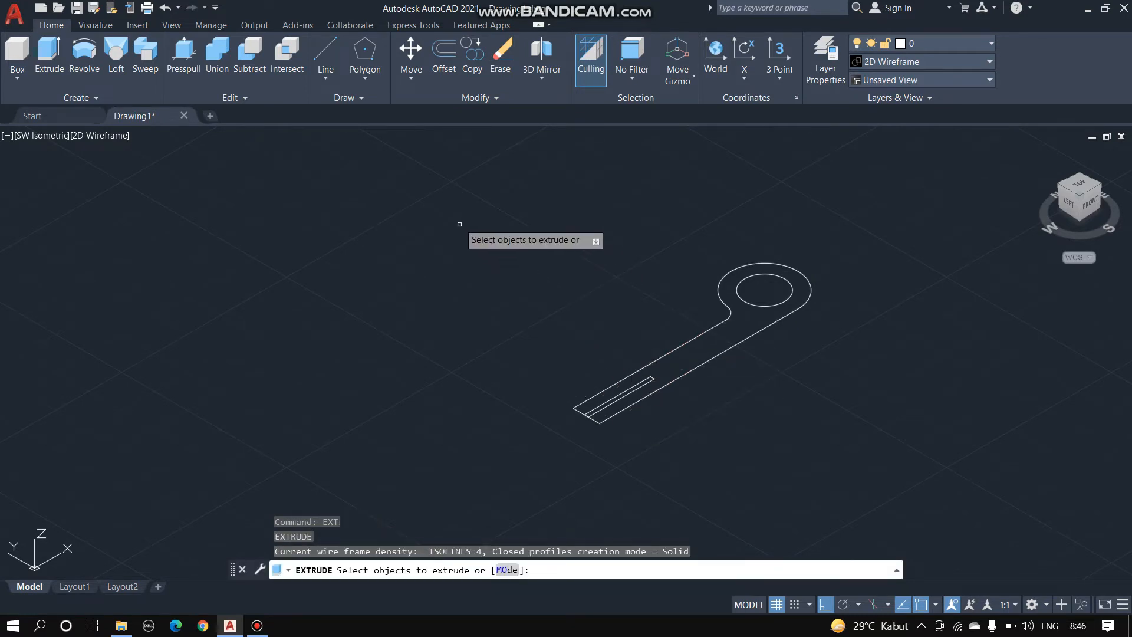
pyautogui.click(458, 201)
pyautogui.click(904, 456)
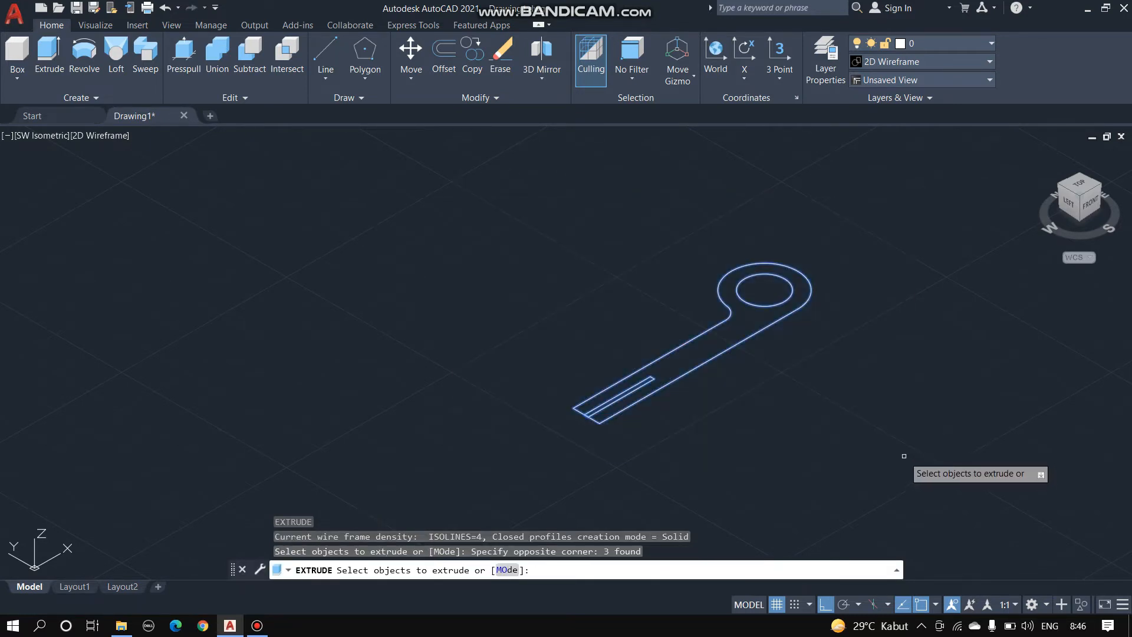
pyautogui.press('Return')
pyautogui.scroll(-4, 833, 283)
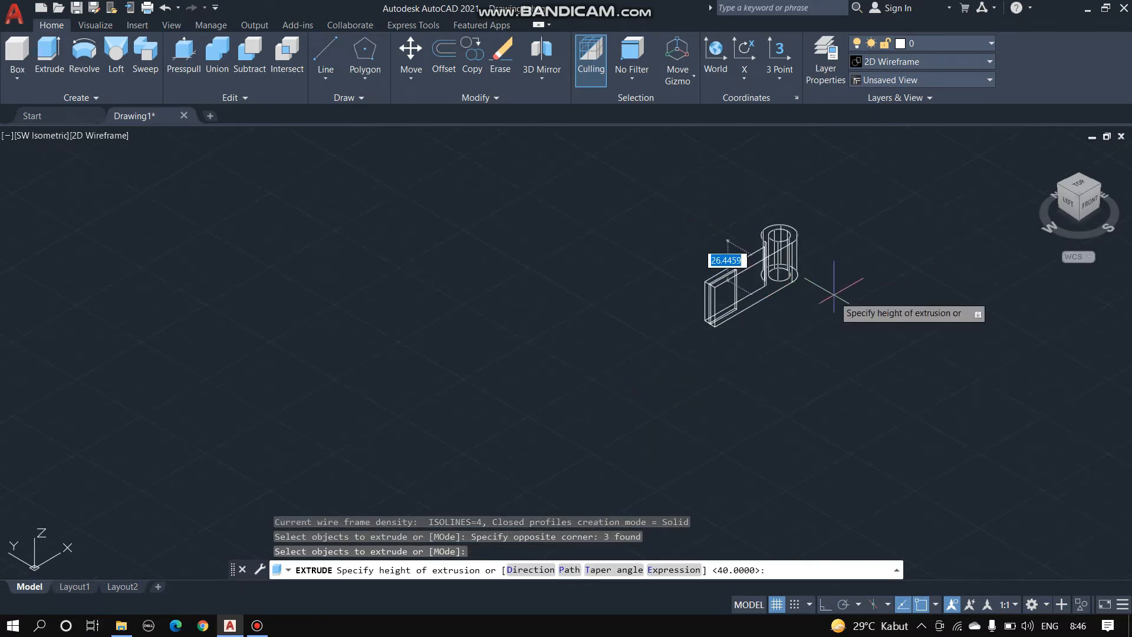
pyautogui.scroll(-2, 834, 283)
pyautogui.scroll(4, 837, 201)
pyautogui.scroll(-3, 790, 197)
pyautogui.scroll(2, 810, 166)
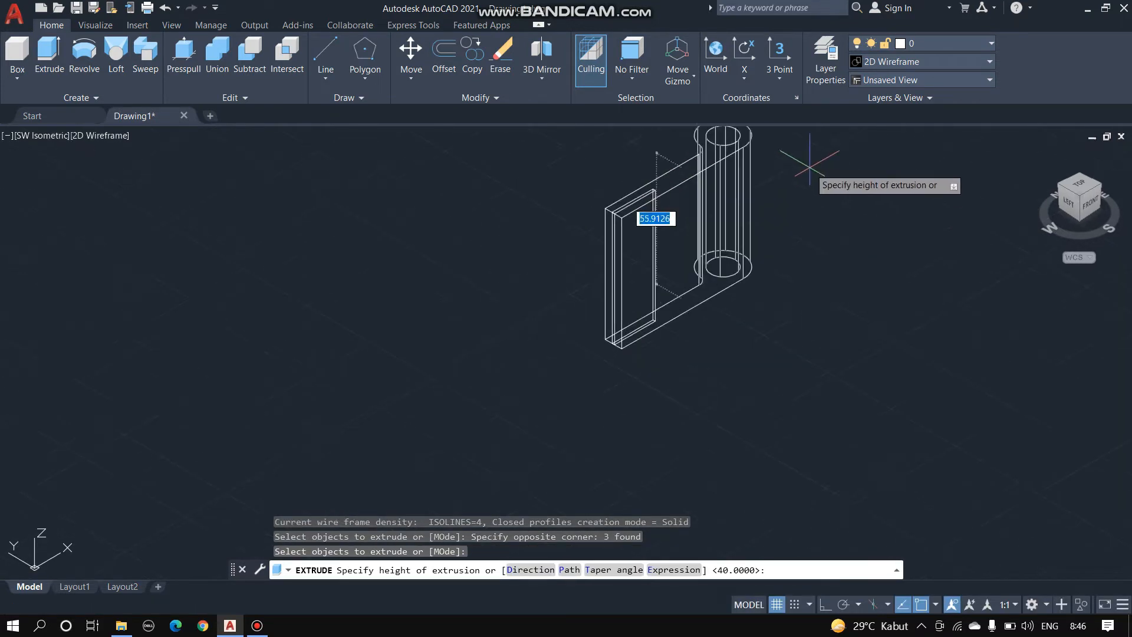
pyautogui.scroll(2, 809, 167)
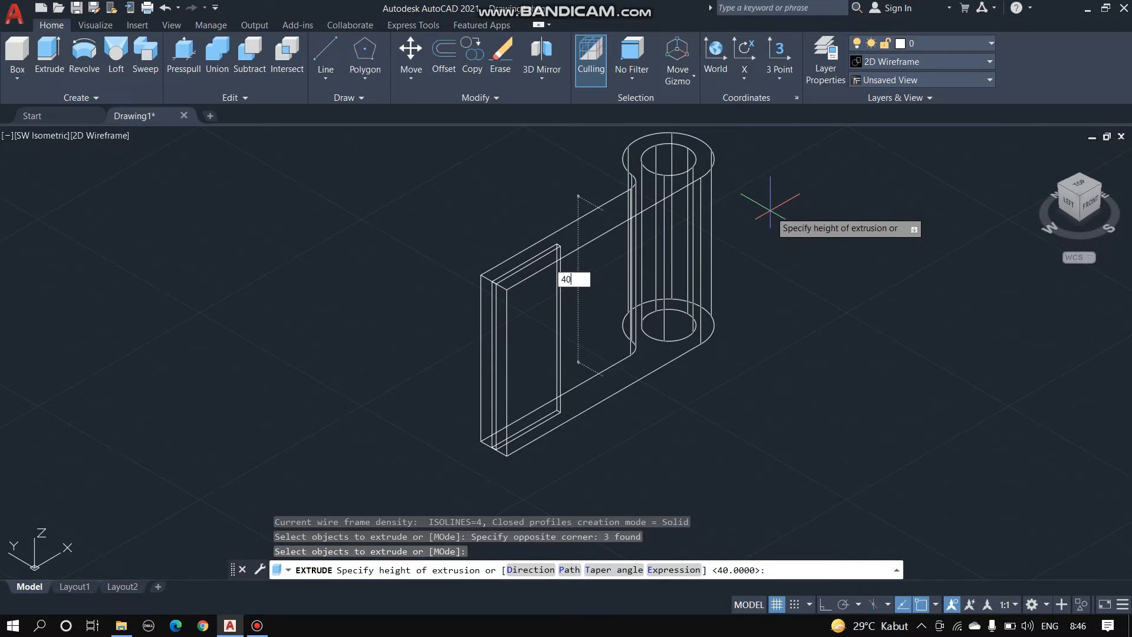
pyautogui.write('40')
pyautogui.press('Return')
pyautogui.scroll(-2, 670, 360)
pyautogui.scroll(2, 728, 285)
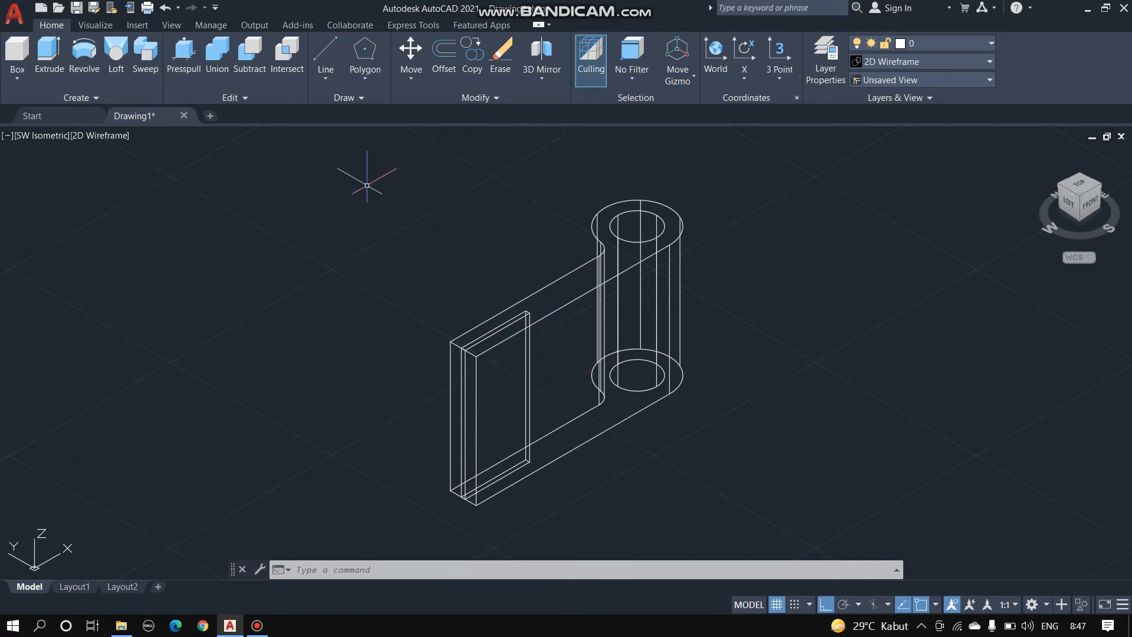
# Rotate all three extruded solids by 90 degrees about the X axis with 3DROTATE so the arm lies flat
pyautogui.write('do')
pyautogui.press('Return')
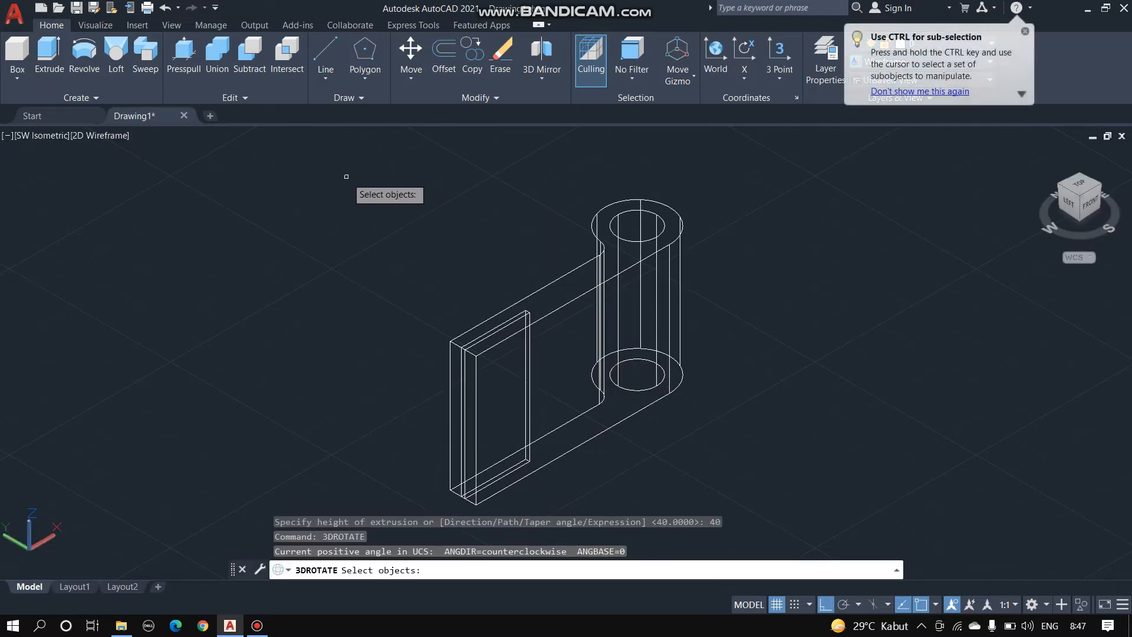
pyautogui.click(346, 177)
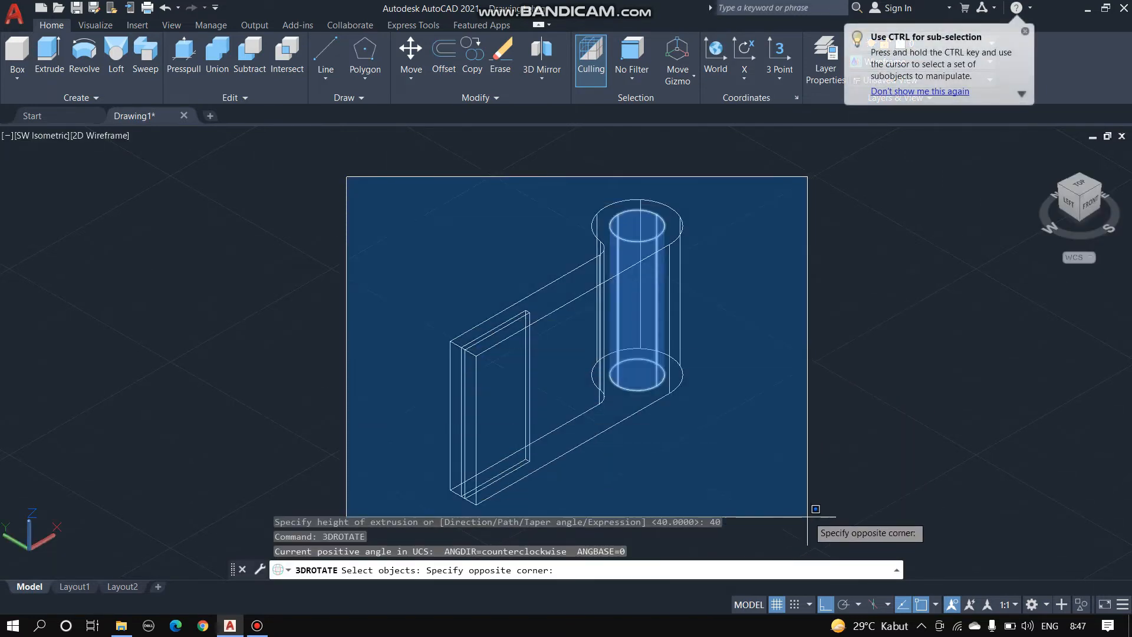
pyautogui.click(808, 504)
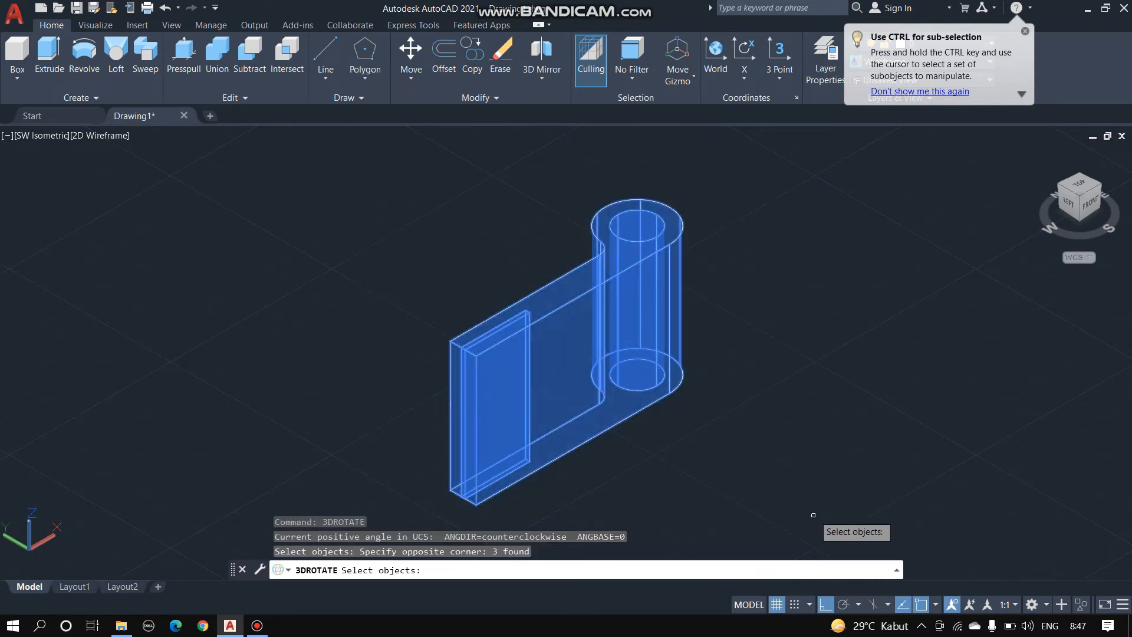
pyautogui.press('Return')
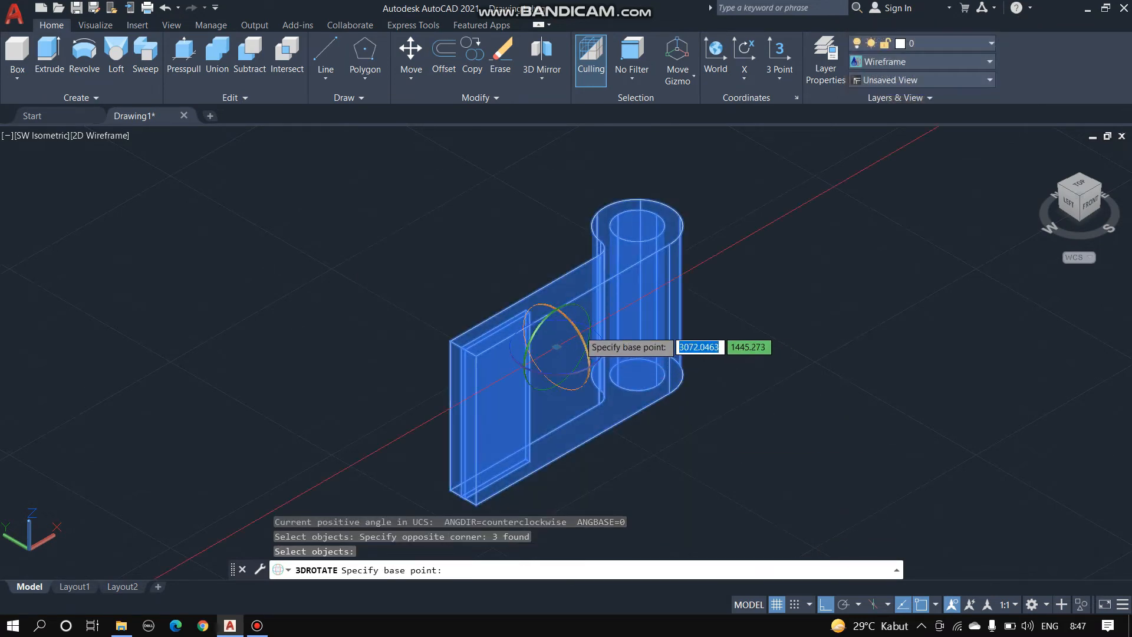
pyautogui.click(557, 346)
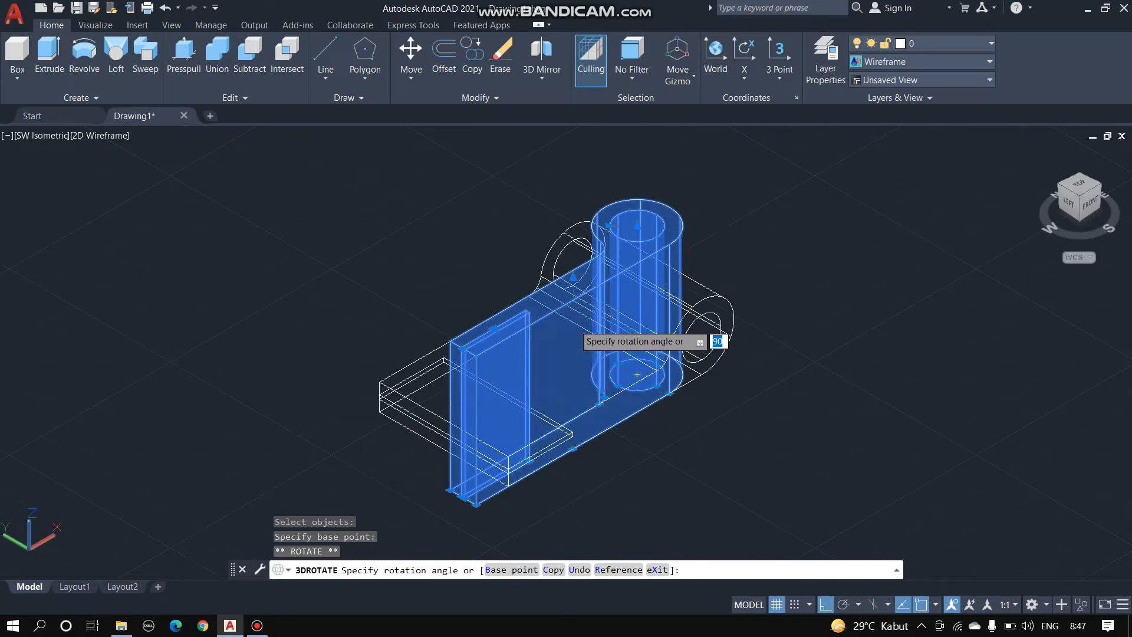
pyautogui.press('Return')
pyautogui.scroll(-1, 718, 421)
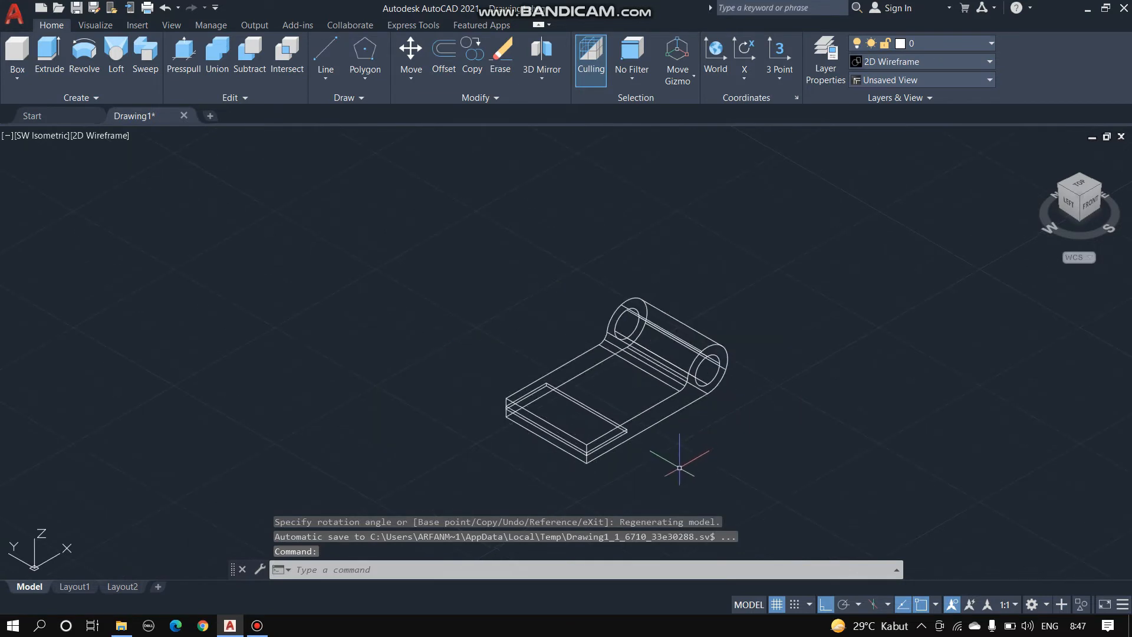
pyautogui.scroll(1, 679, 465)
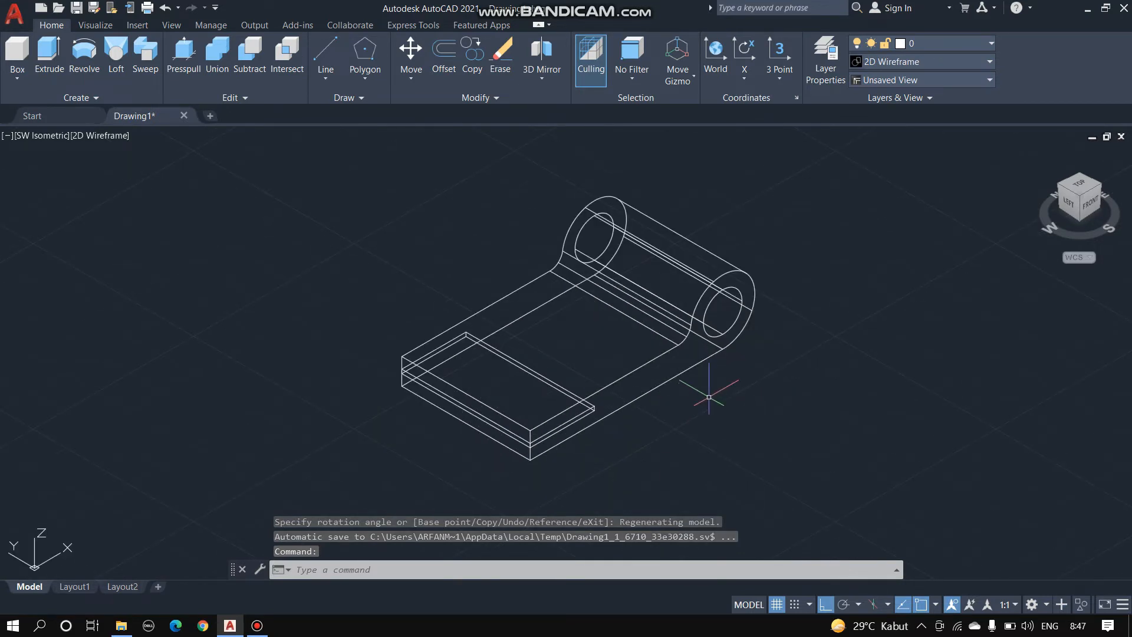
# Open the list of preset model views for the viewport
pyautogui.click(41, 135)
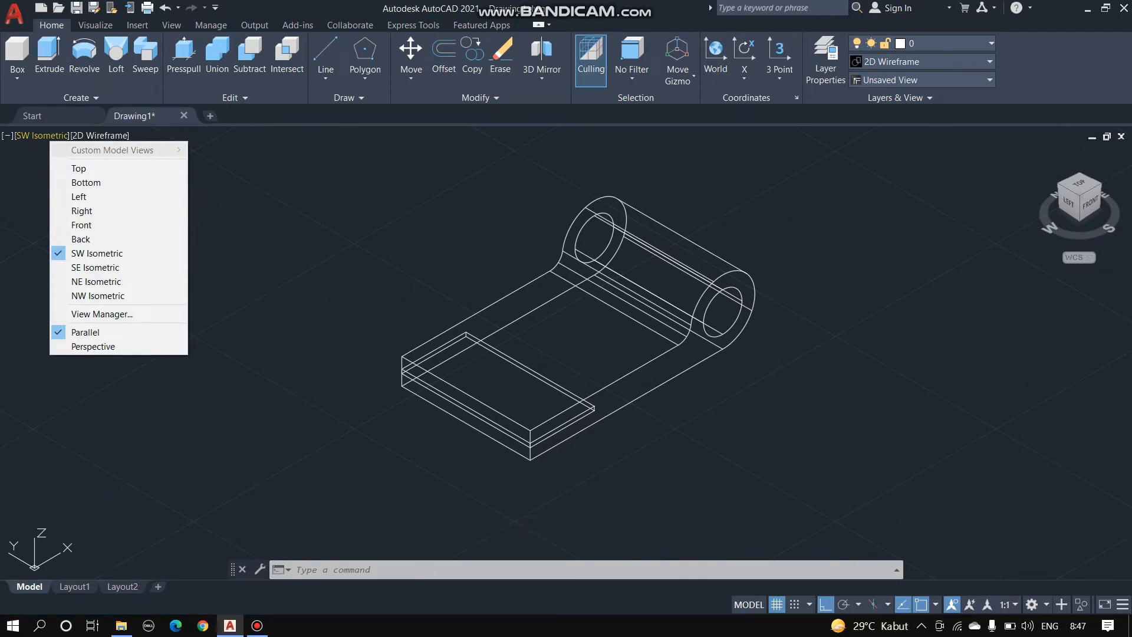
# Switch the model to the Top view and fit the whole part on screen
pyautogui.click(88, 168)
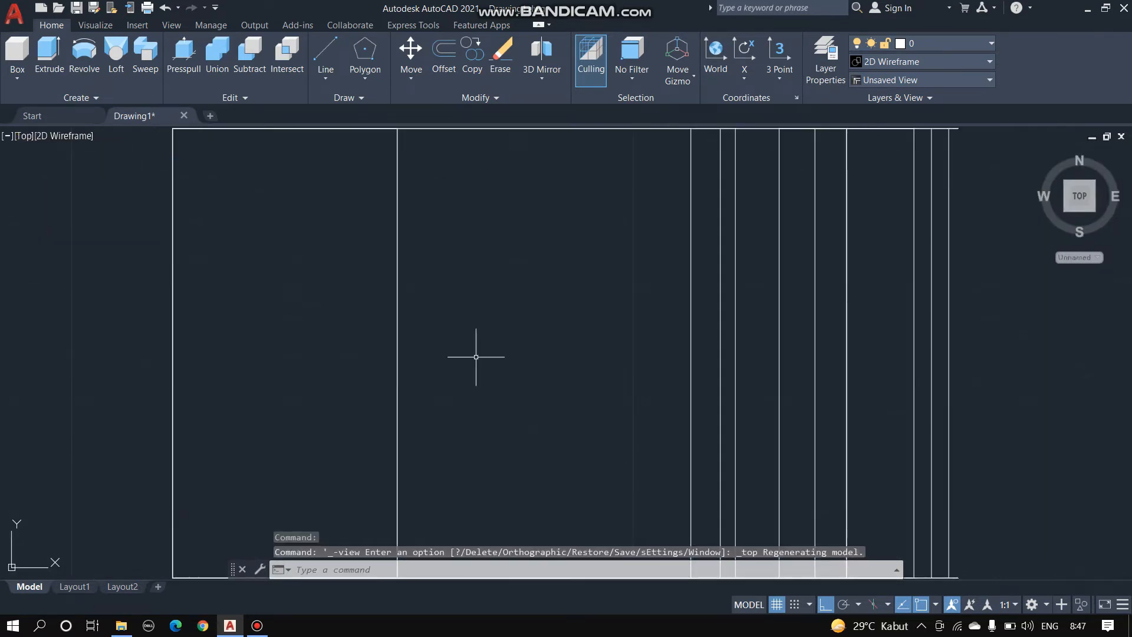
pyautogui.scroll(-10, 575, 386)
pyautogui.scroll(2, 574, 386)
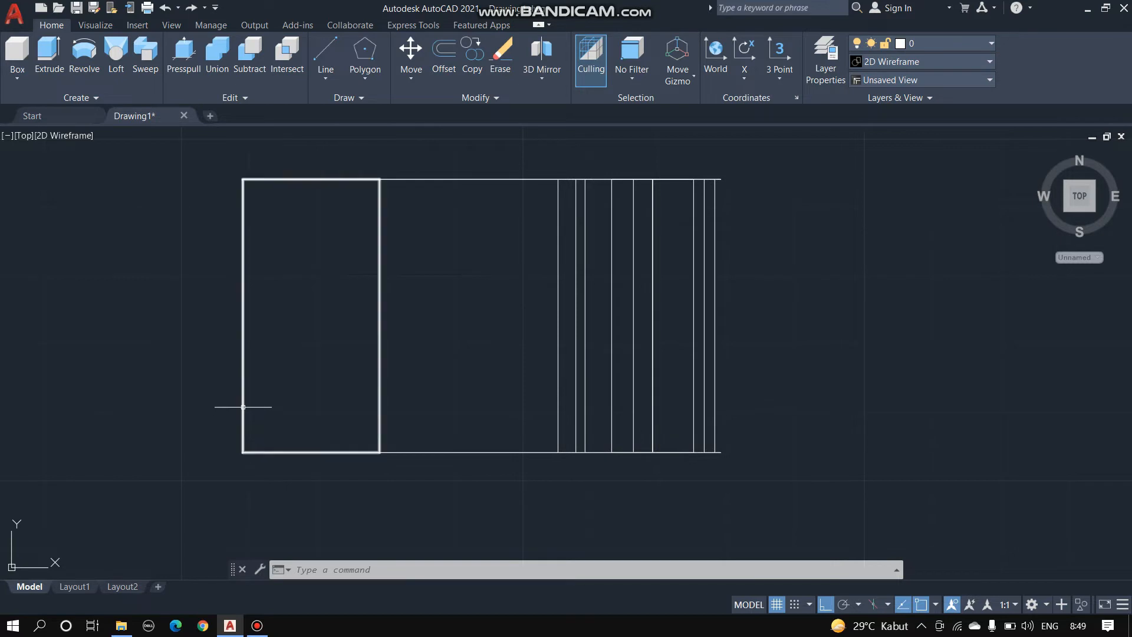
# Draw a closed 32 by 8 rectangle with the Line command, starting from the lower-left corner of the plate
pyautogui.write('LIN')
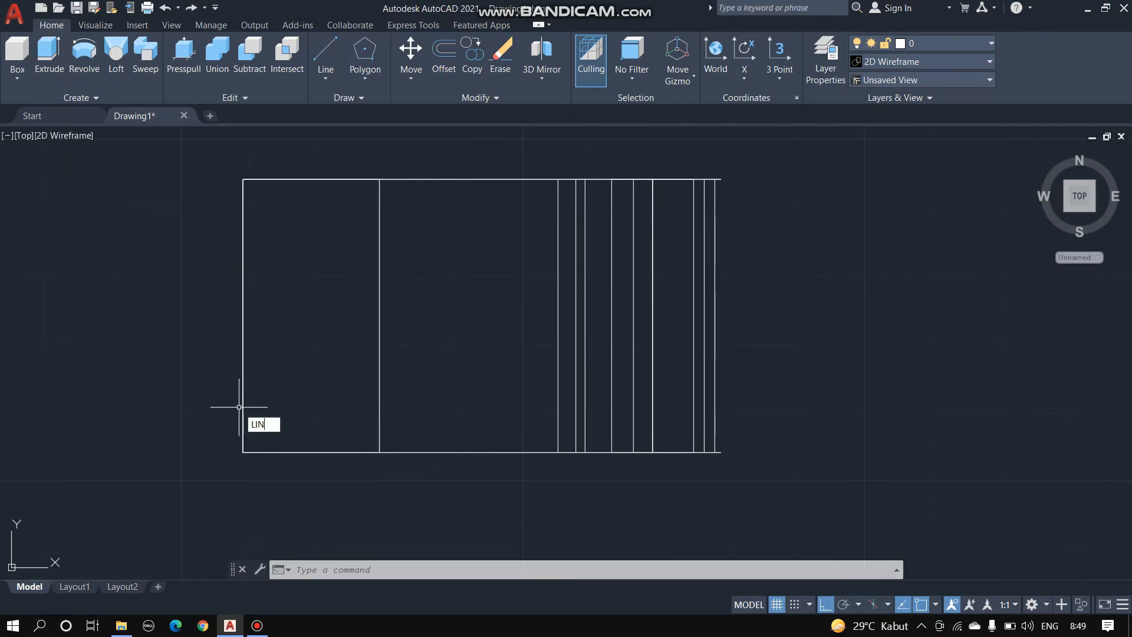
pyautogui.write('E')
pyautogui.press('Return')
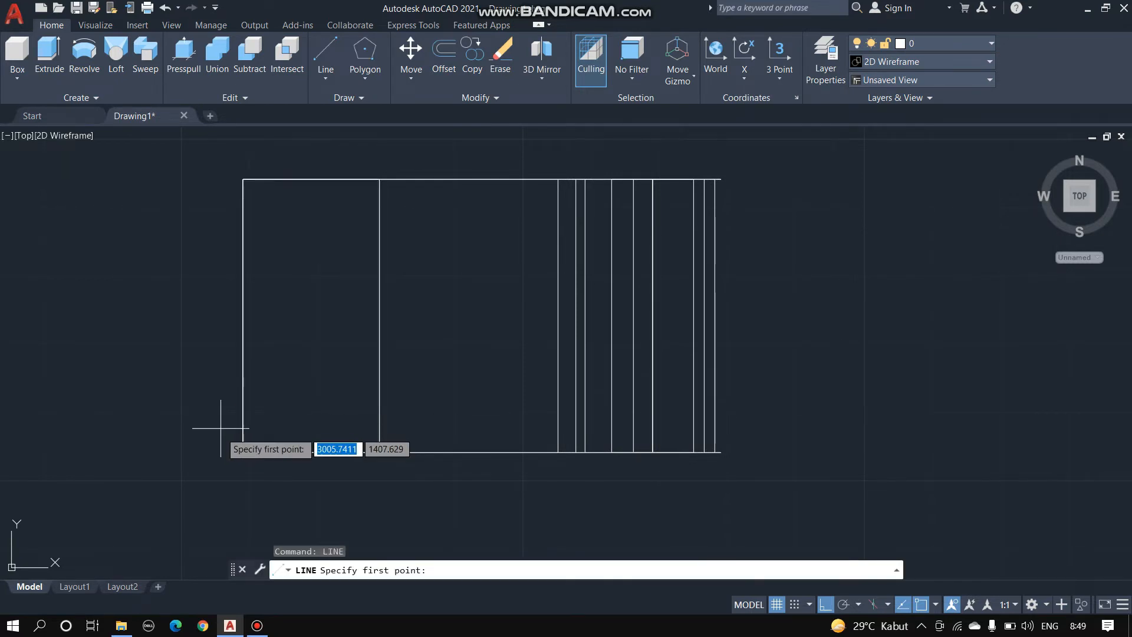
pyautogui.click(243, 452)
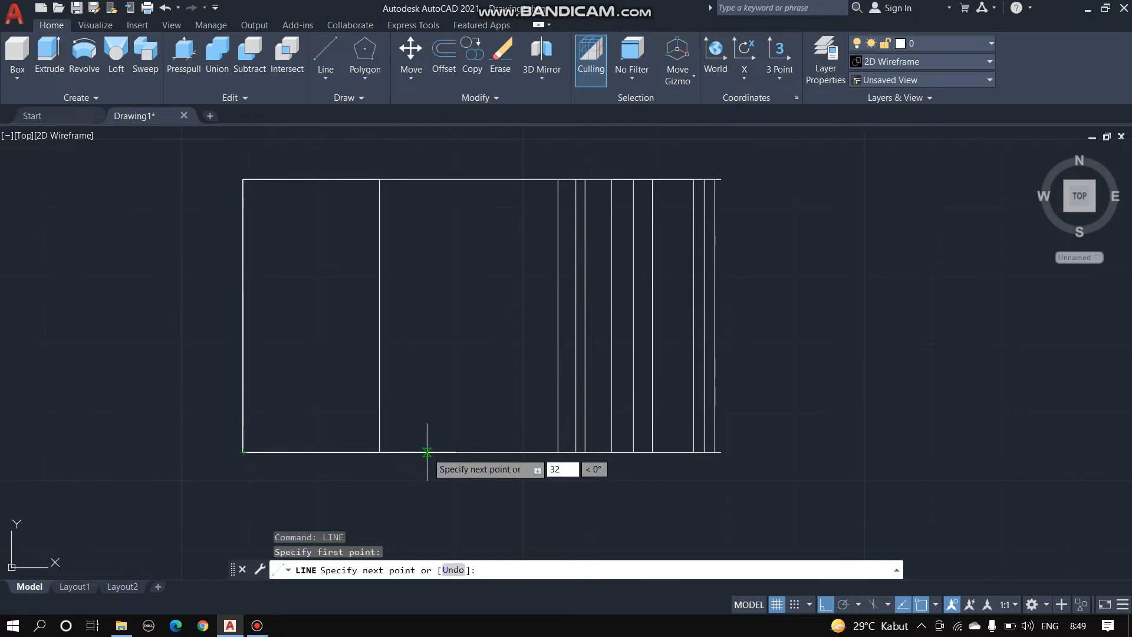
pyautogui.press('Return')
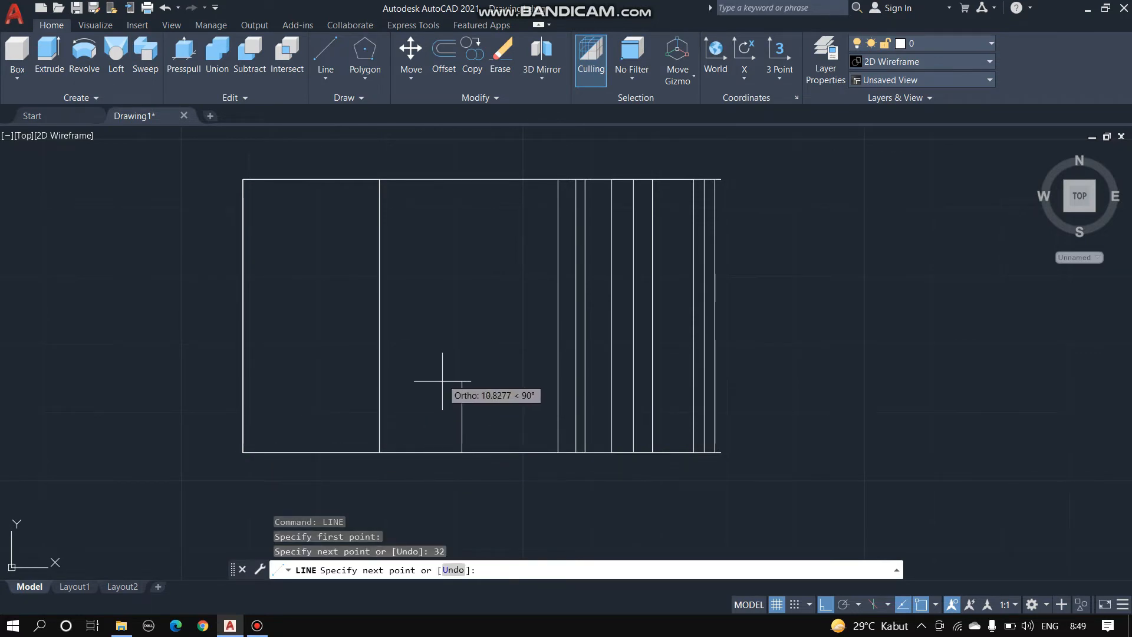
pyautogui.write('8')
pyautogui.press('Return')
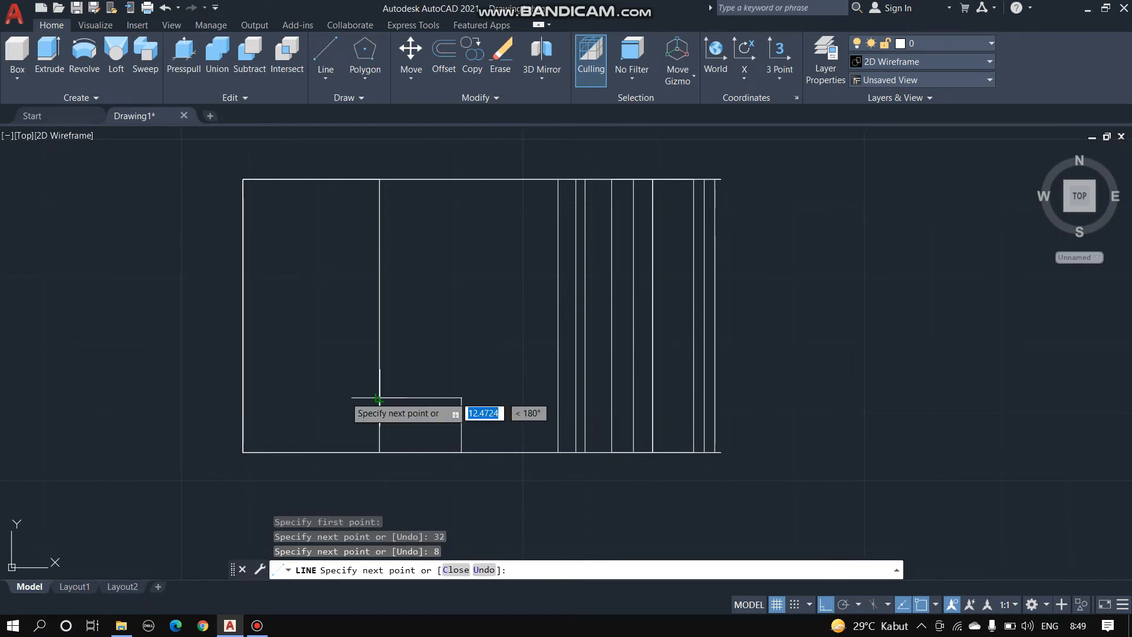
pyautogui.click(241, 398)
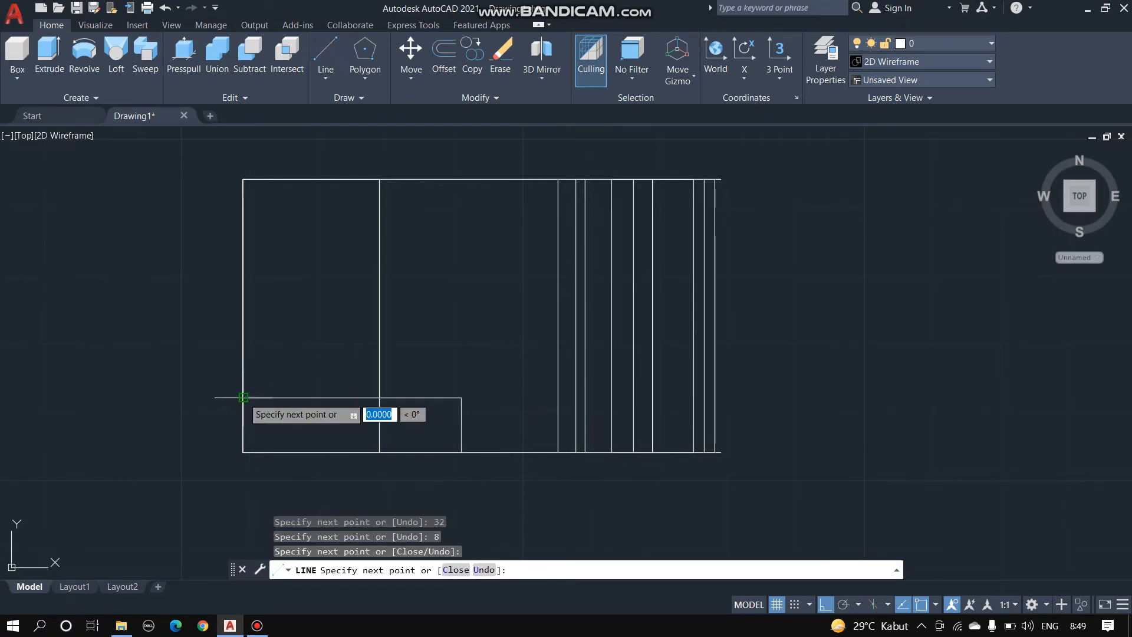
pyautogui.click(243, 453)
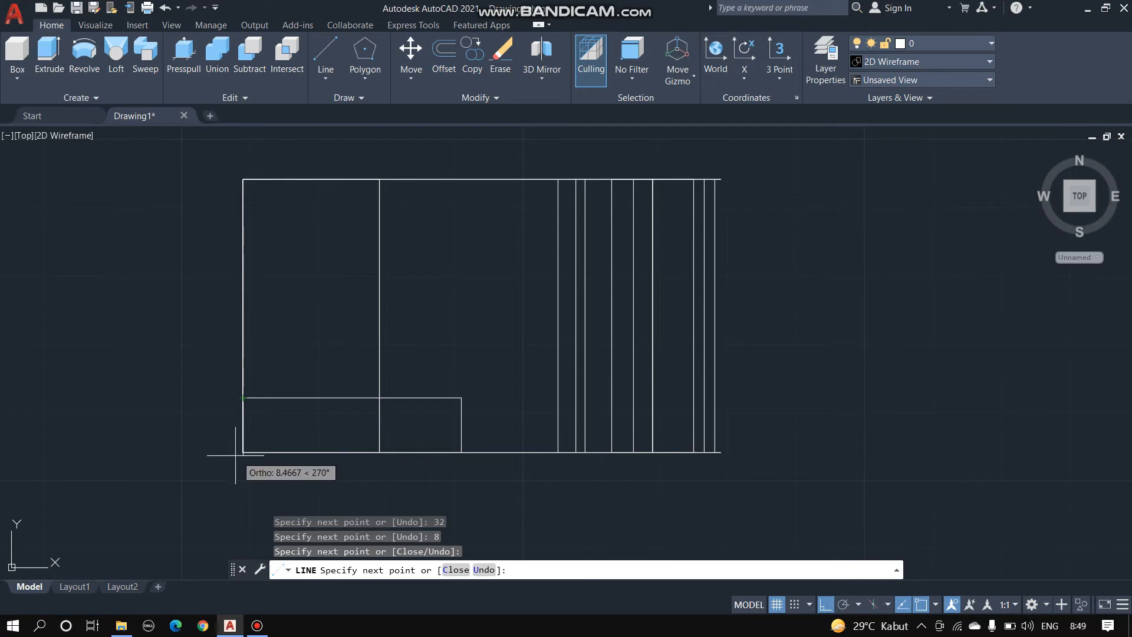
pyautogui.press('Escape')
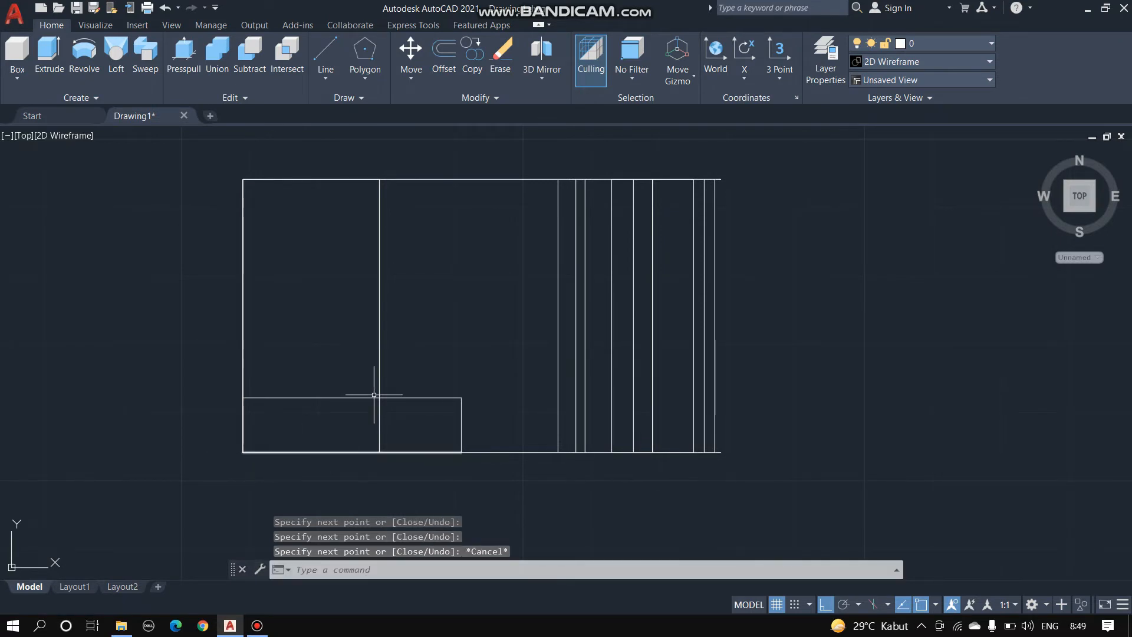
pyautogui.click(406, 399)
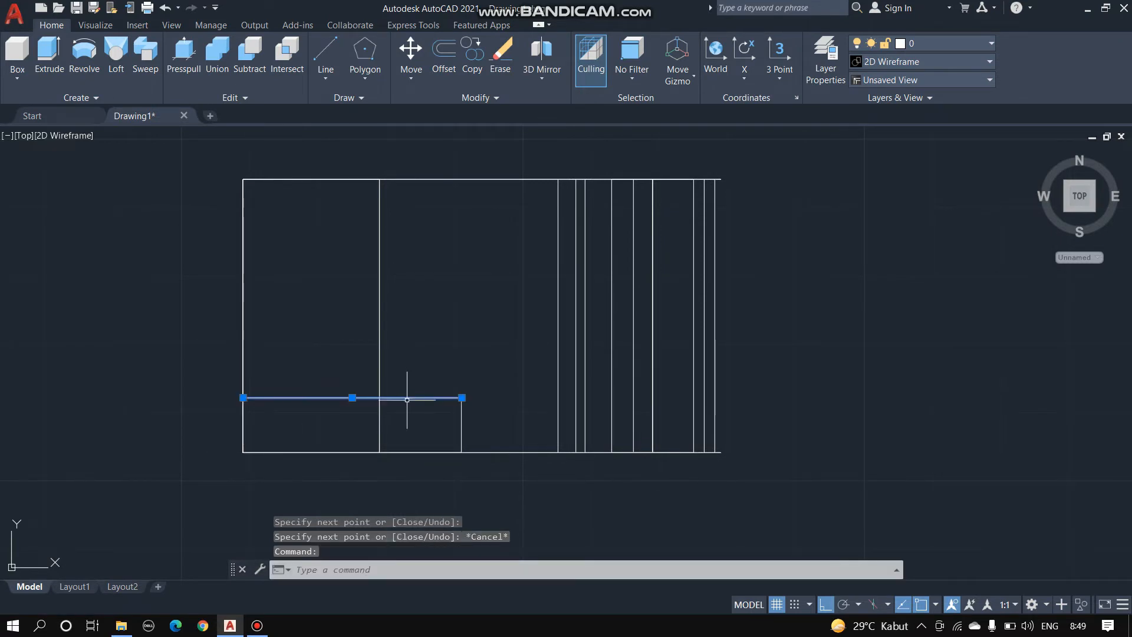
pyautogui.click(461, 428)
pyautogui.click(393, 452)
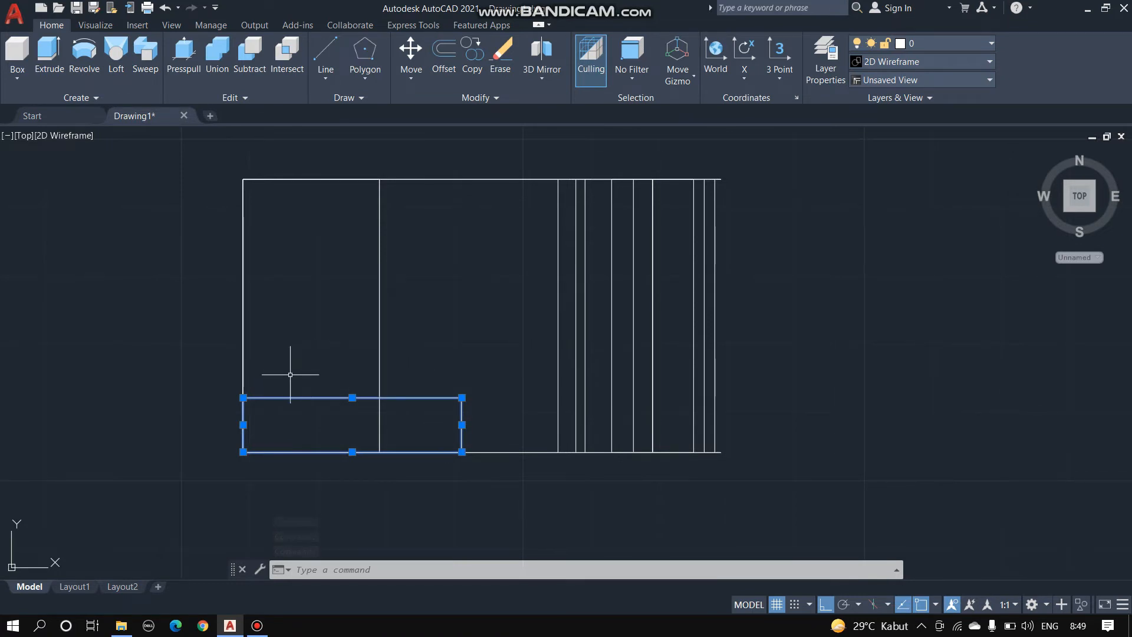
pyautogui.click(467, 331)
pyautogui.press('Escape')
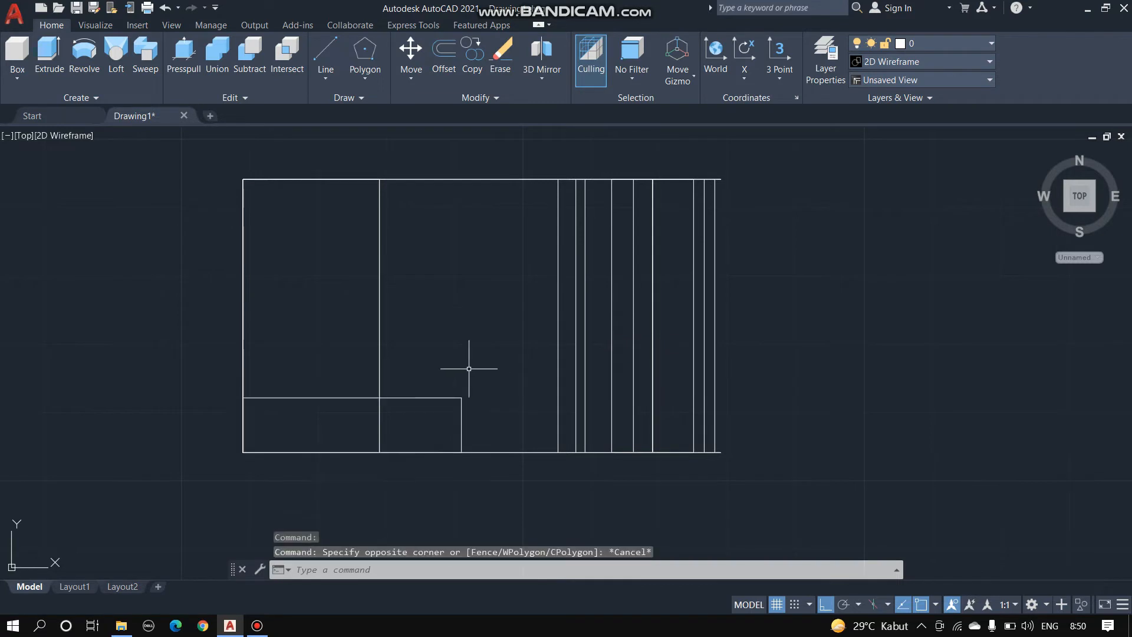
pyautogui.press('Escape')
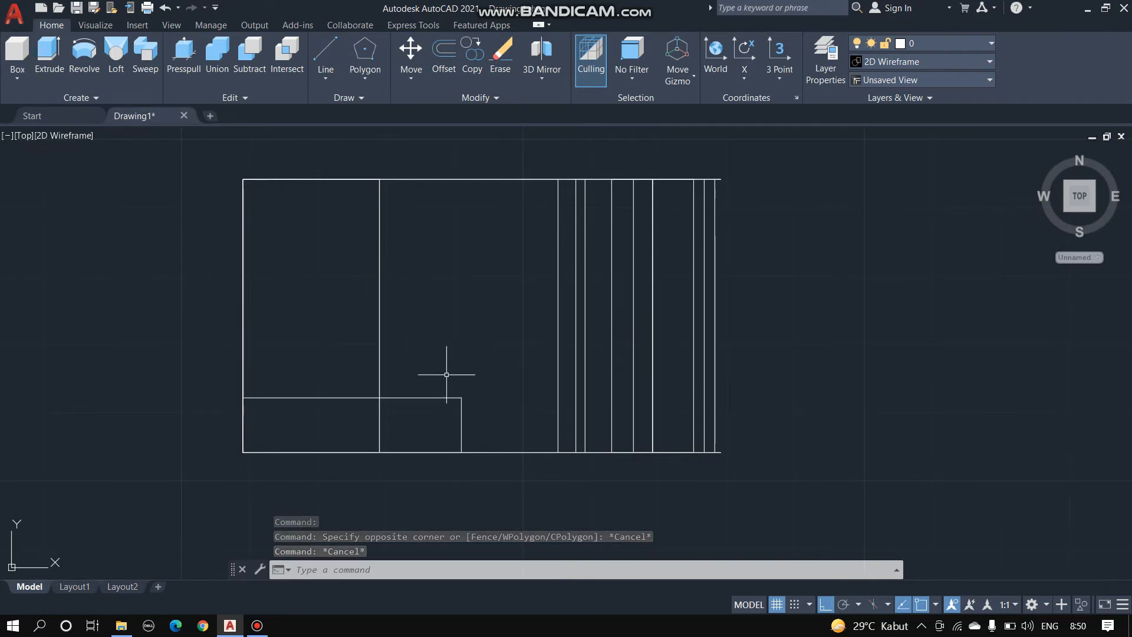
# Fillet the upper-right corner of the 32 by 8 rectangle with a radius of 8
pyautogui.write('FILLET')
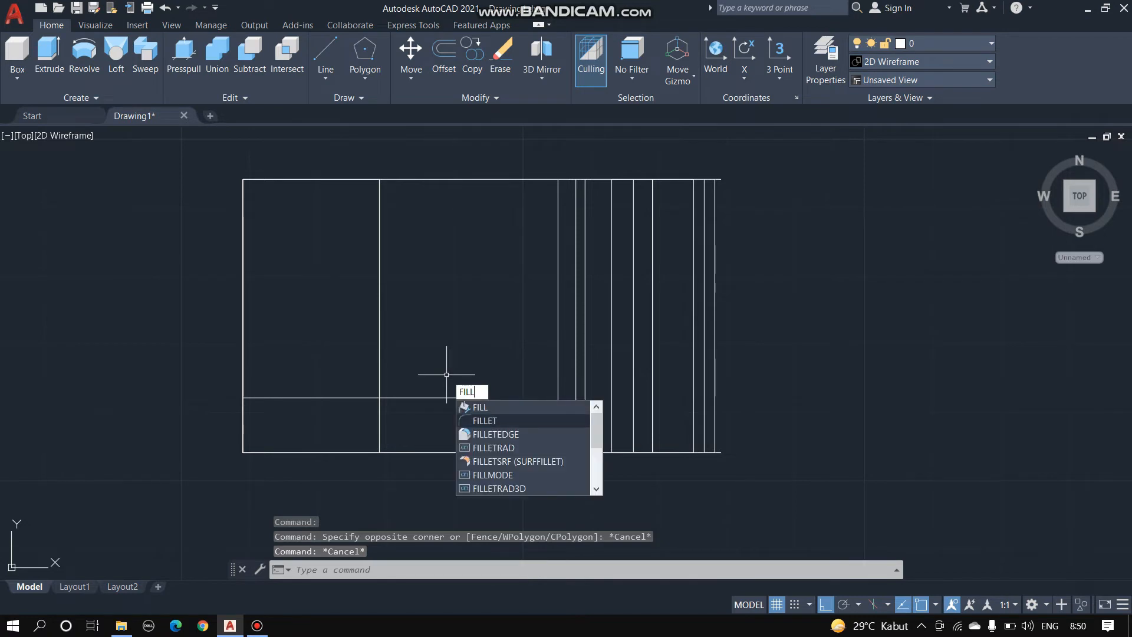
pyautogui.press('Return')
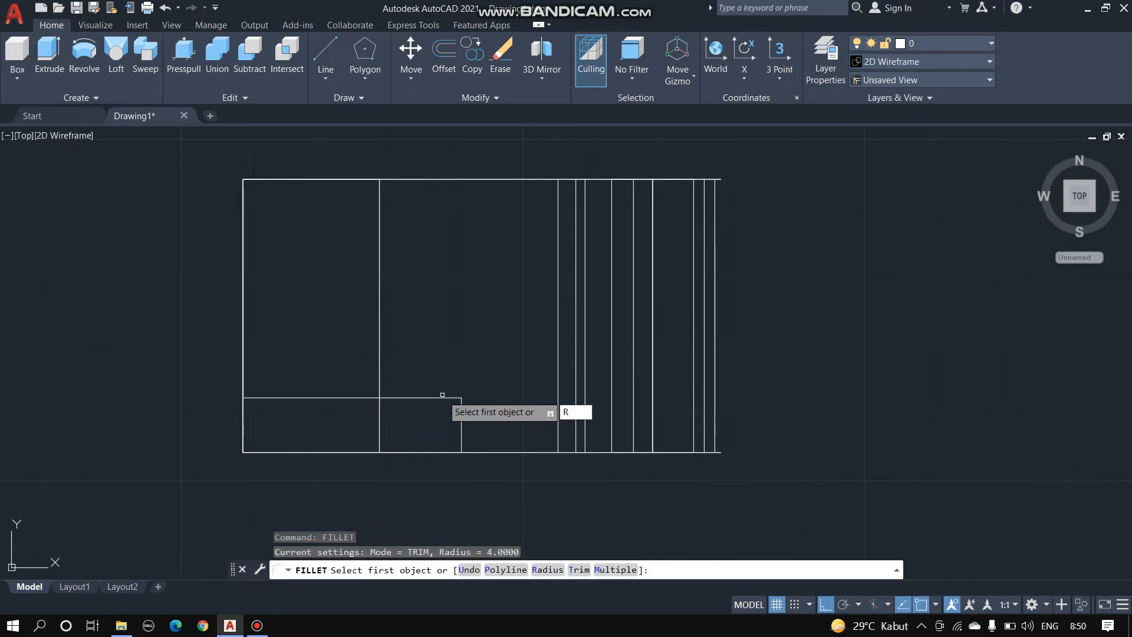
pyautogui.write('R')
pyautogui.press('Return')
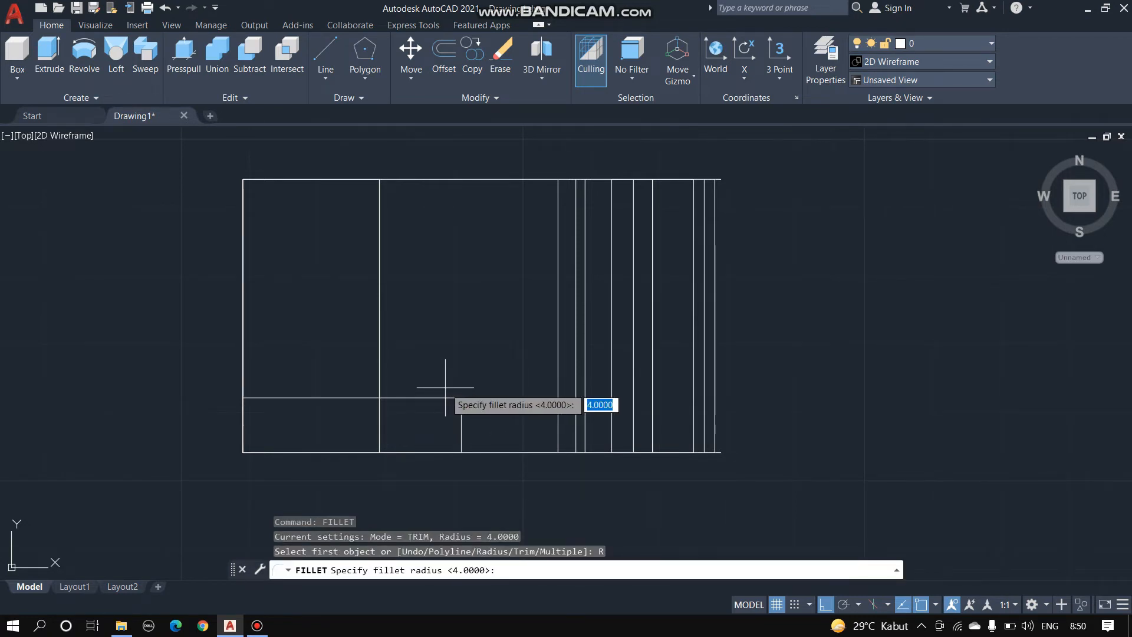
pyautogui.write('8')
pyautogui.press('Return')
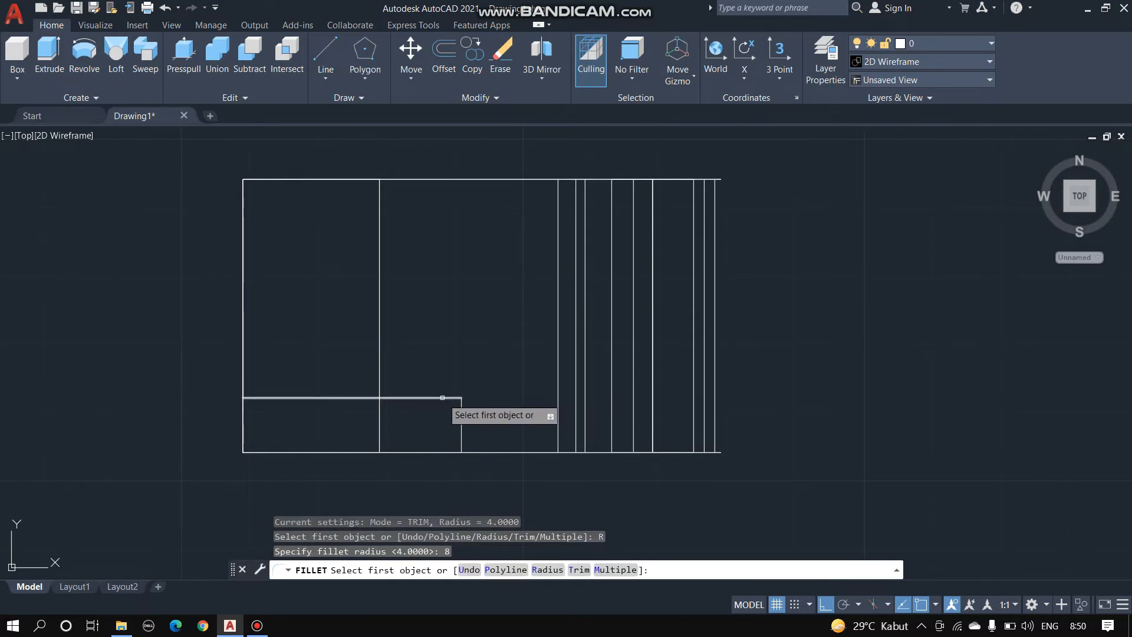
pyautogui.click(442, 398)
pyautogui.click(460, 416)
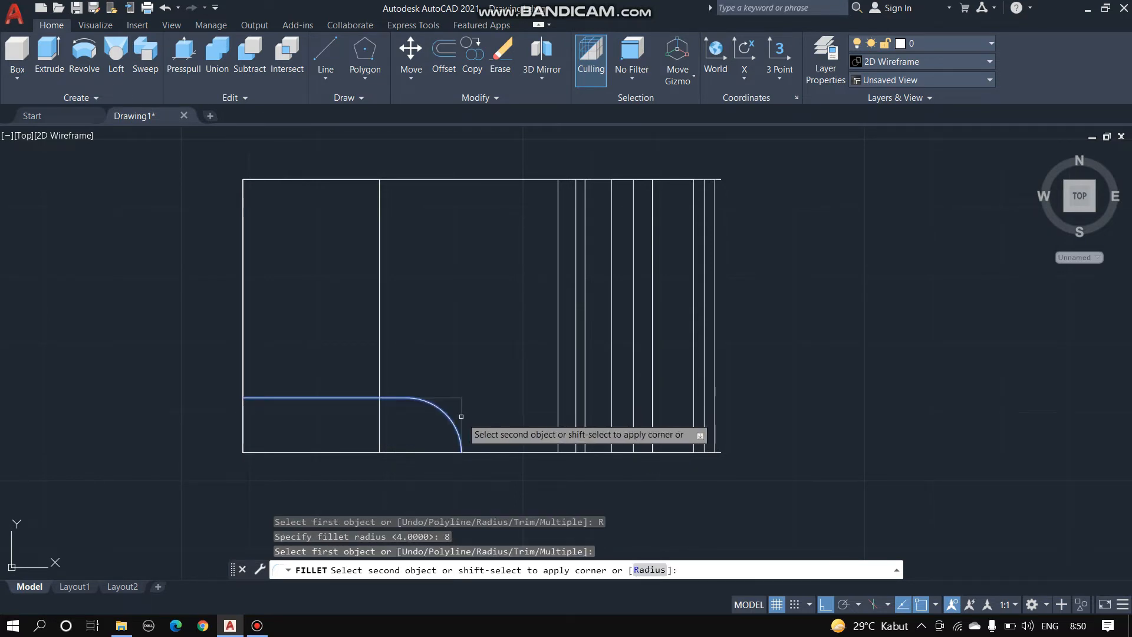
pyautogui.scroll(-8, 437, 413)
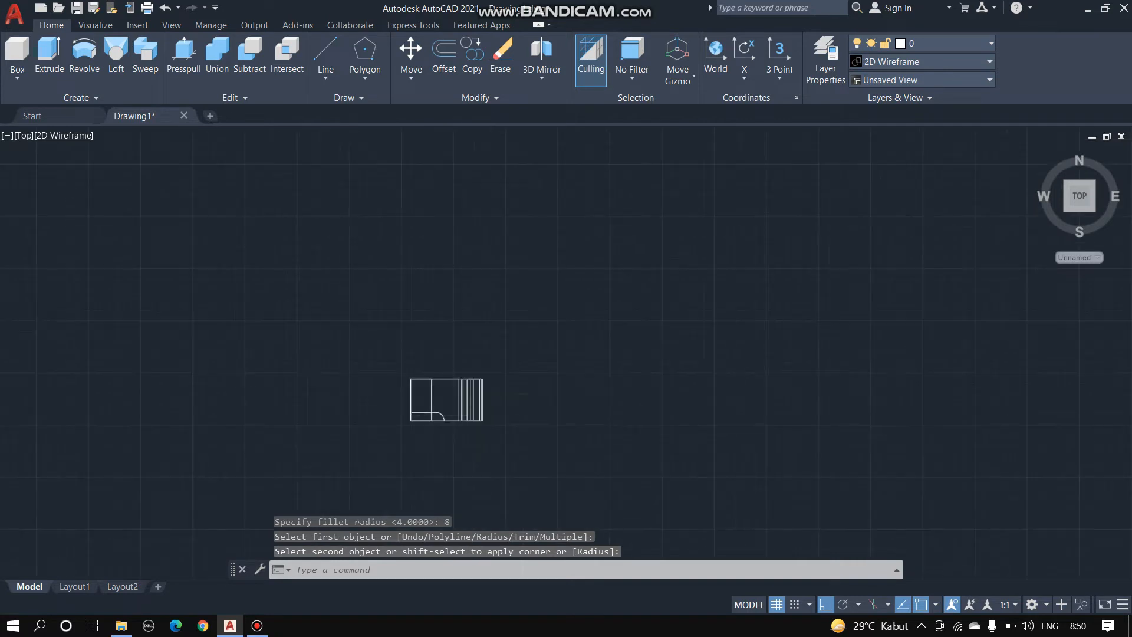
pyautogui.scroll(8, 430, 413)
pyautogui.click(350, 398)
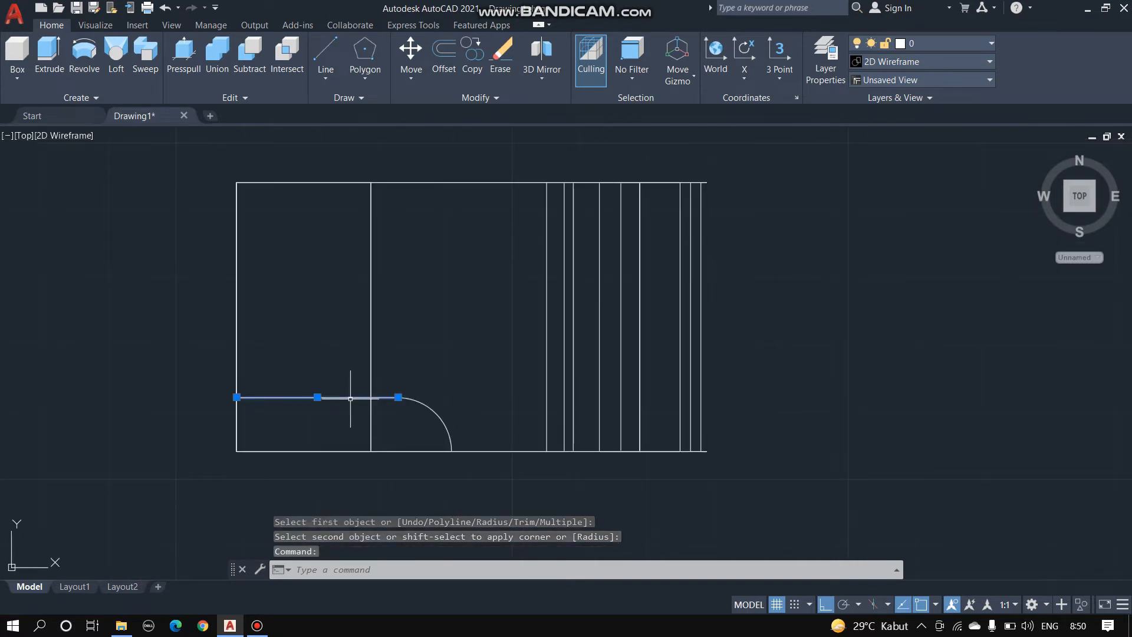
pyautogui.click(431, 411)
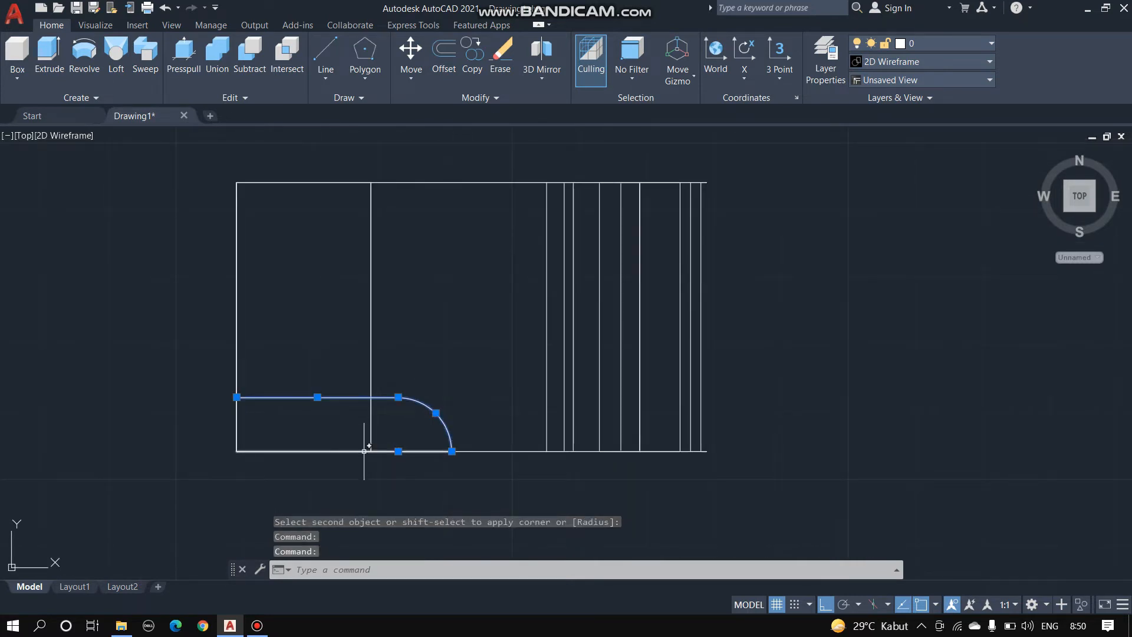
pyautogui.click(336, 452)
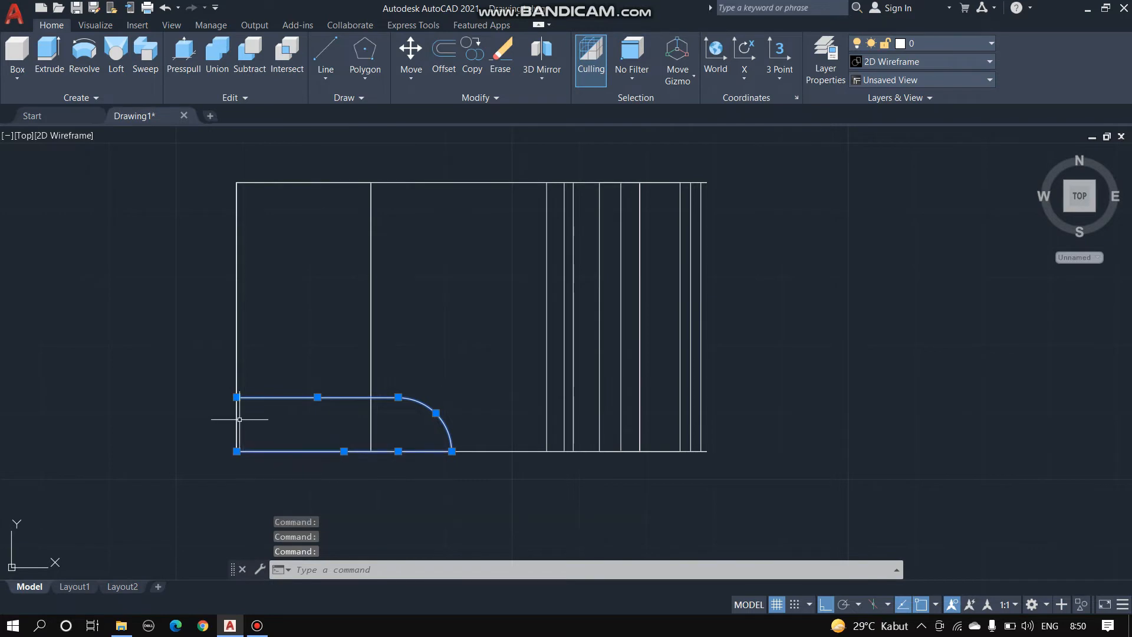
pyautogui.press('Escape')
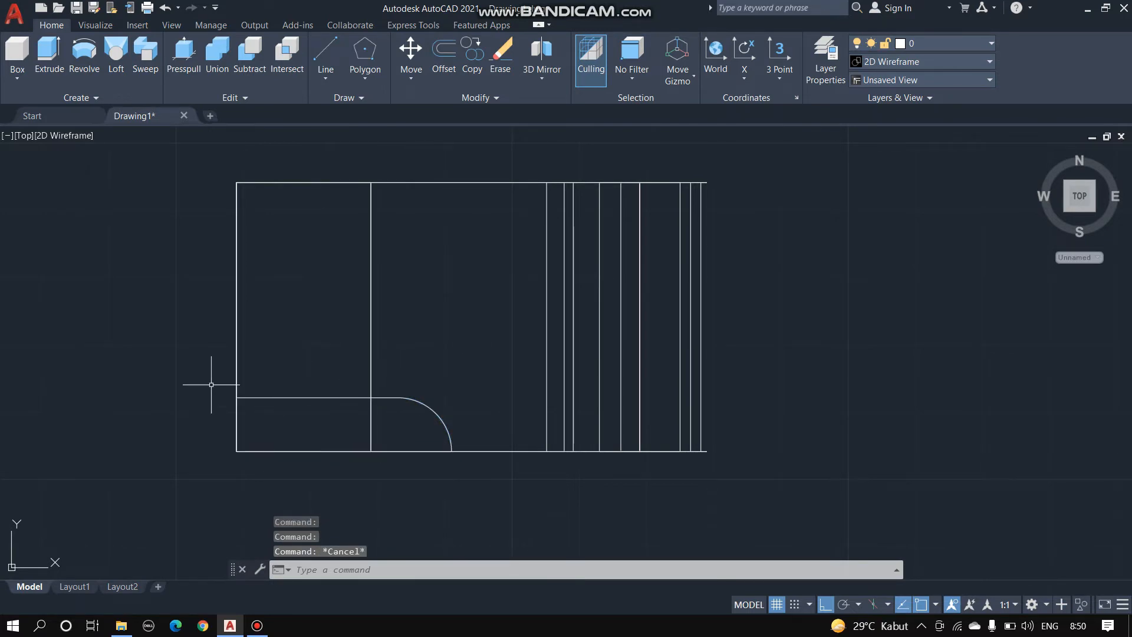
# Convert the closed outline with the rounded corner at the plate's lower-left into a region
pyautogui.write('RE')
pyautogui.press('Down')
pyautogui.press('Down')
pyautogui.press('Down')
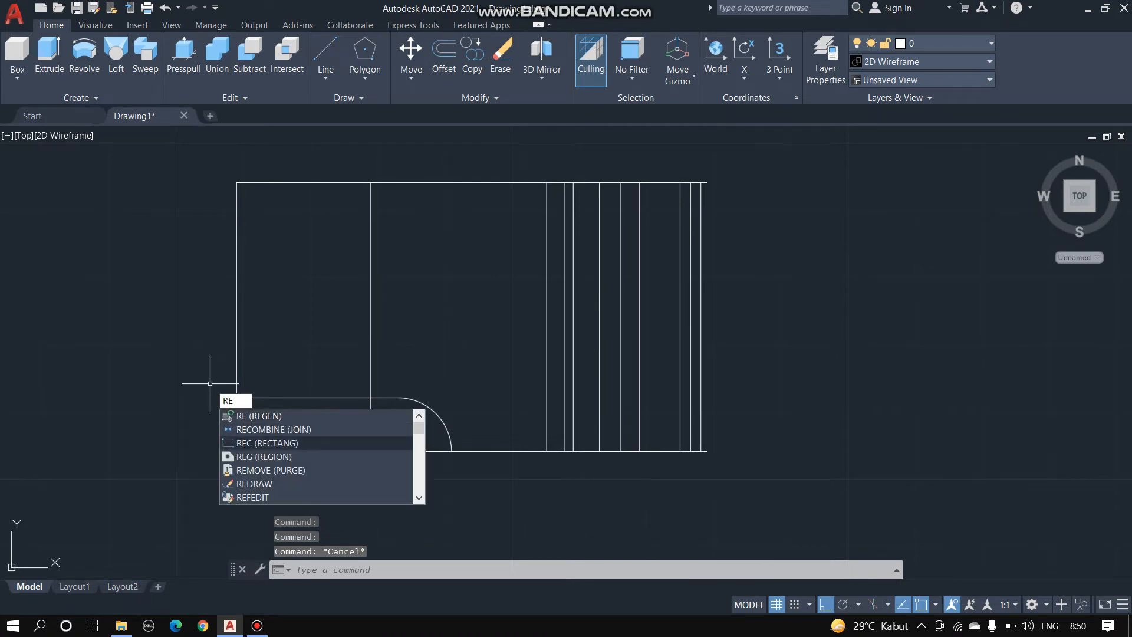
pyautogui.press('Return')
pyautogui.click(211, 360)
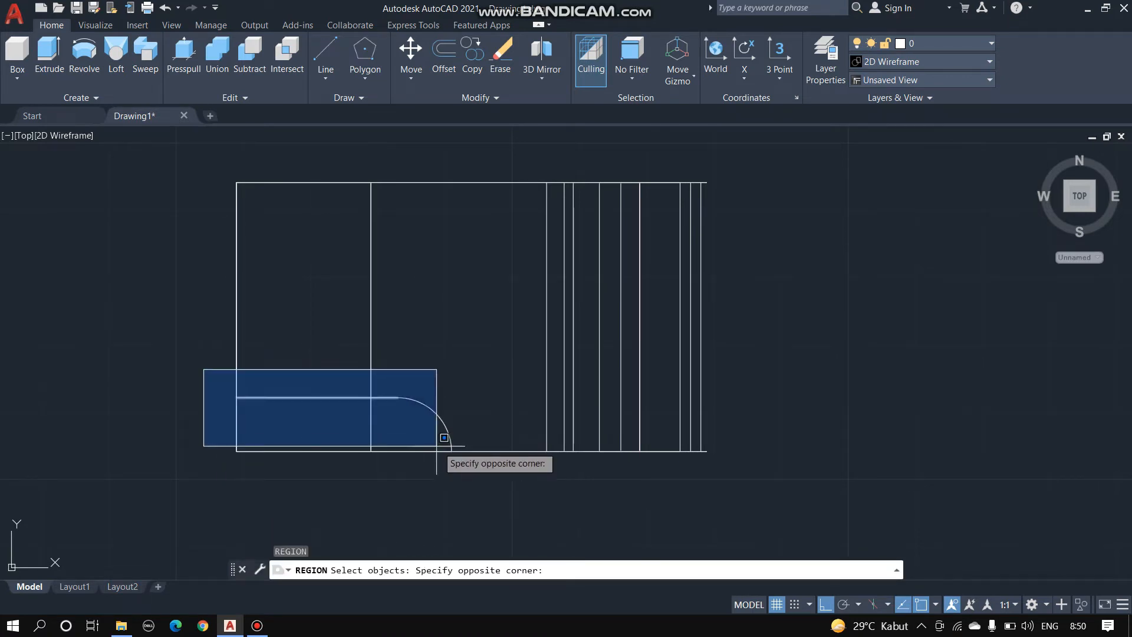
pyautogui.click(483, 476)
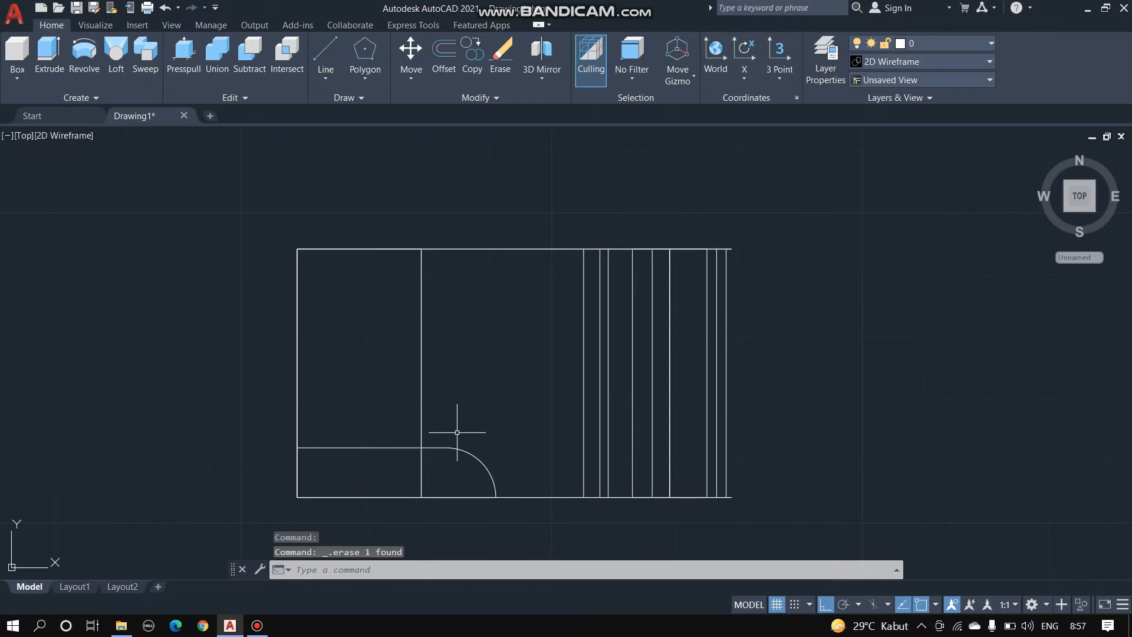
pyautogui.click(459, 450)
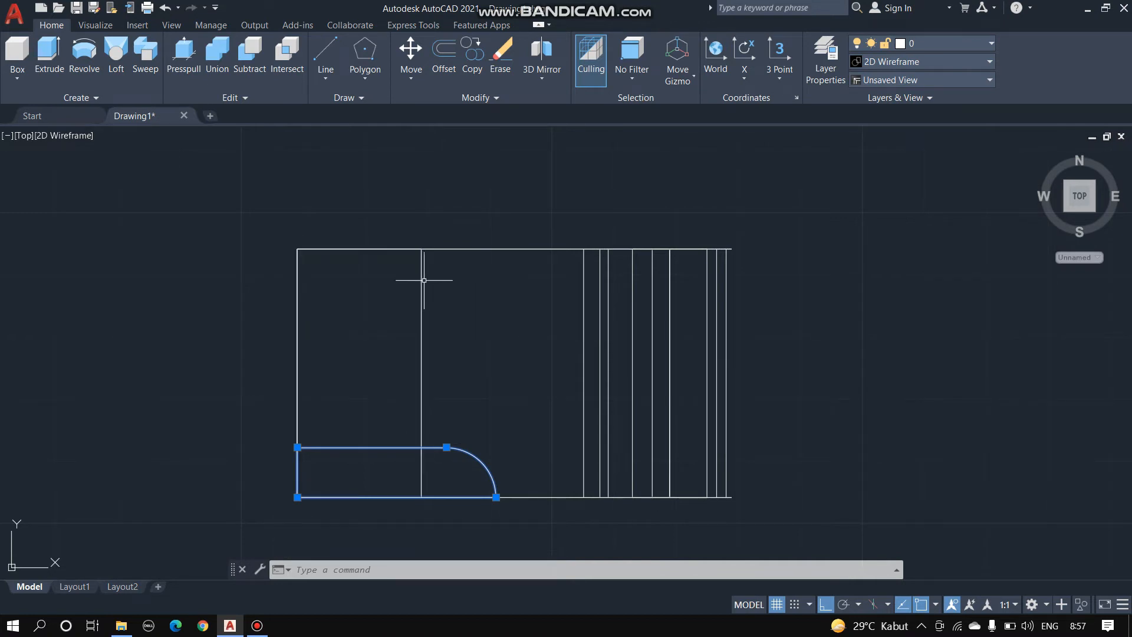
pyautogui.press('Escape')
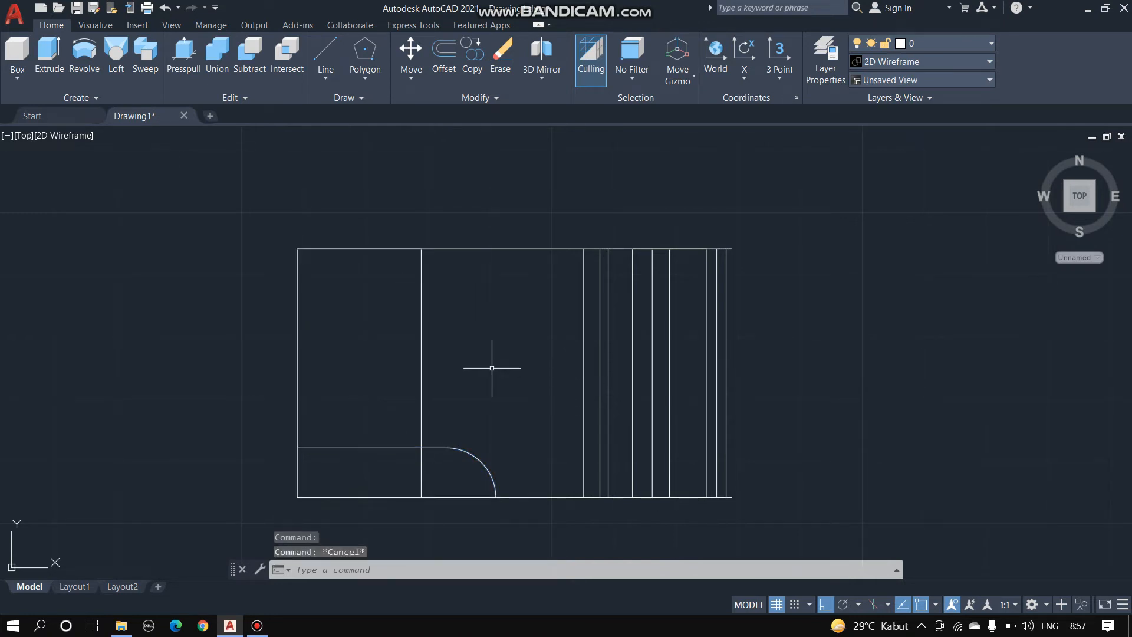
# Mirror the rounded region about the plate's horizontal centerline, keeping the source object
pyautogui.write('MI')
pyautogui.press('Return')
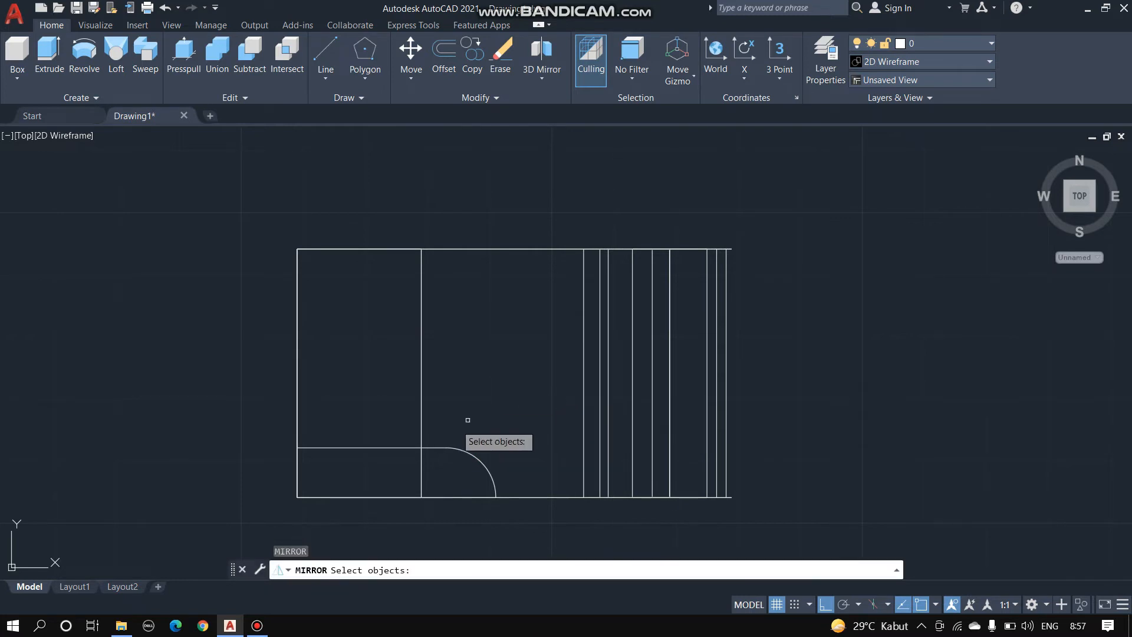
pyautogui.click(378, 447)
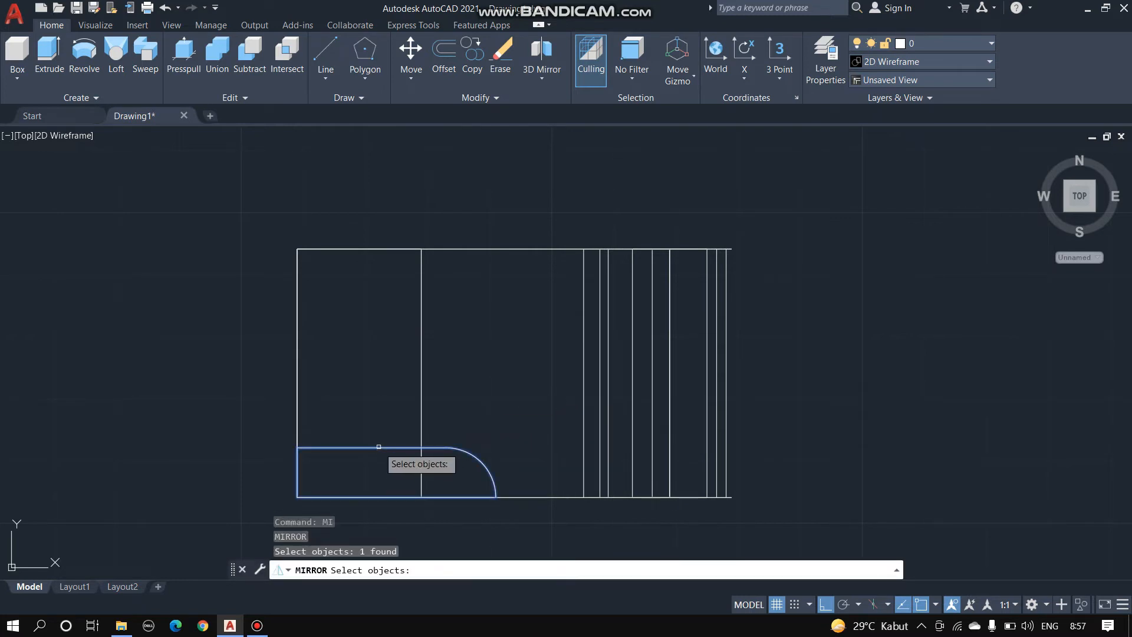
pyautogui.press('Return')
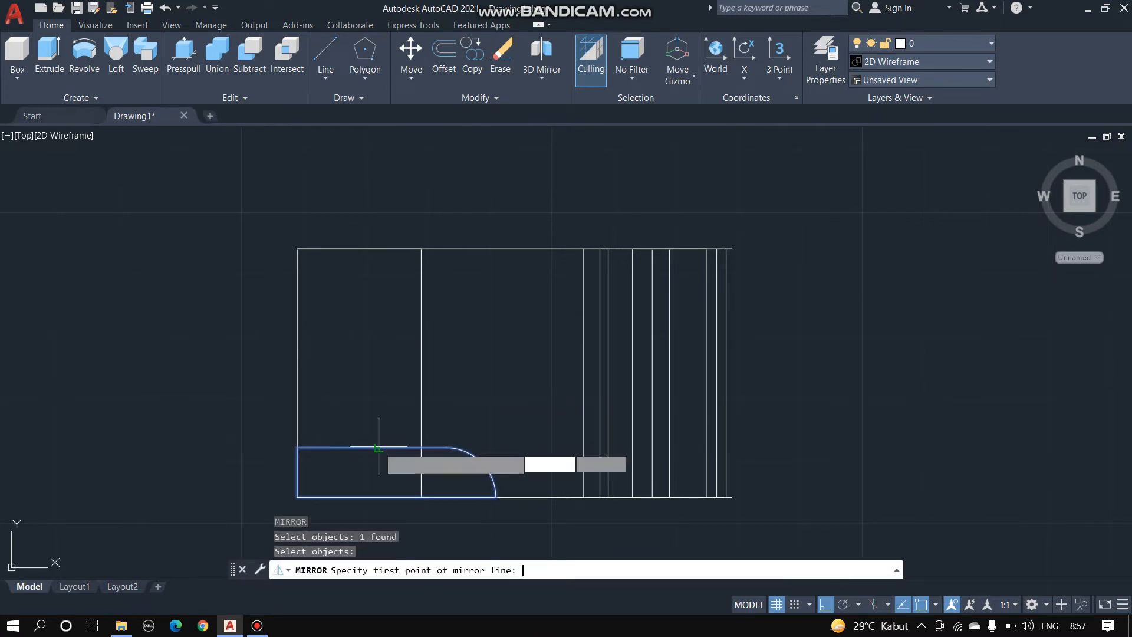
pyautogui.click(583, 372)
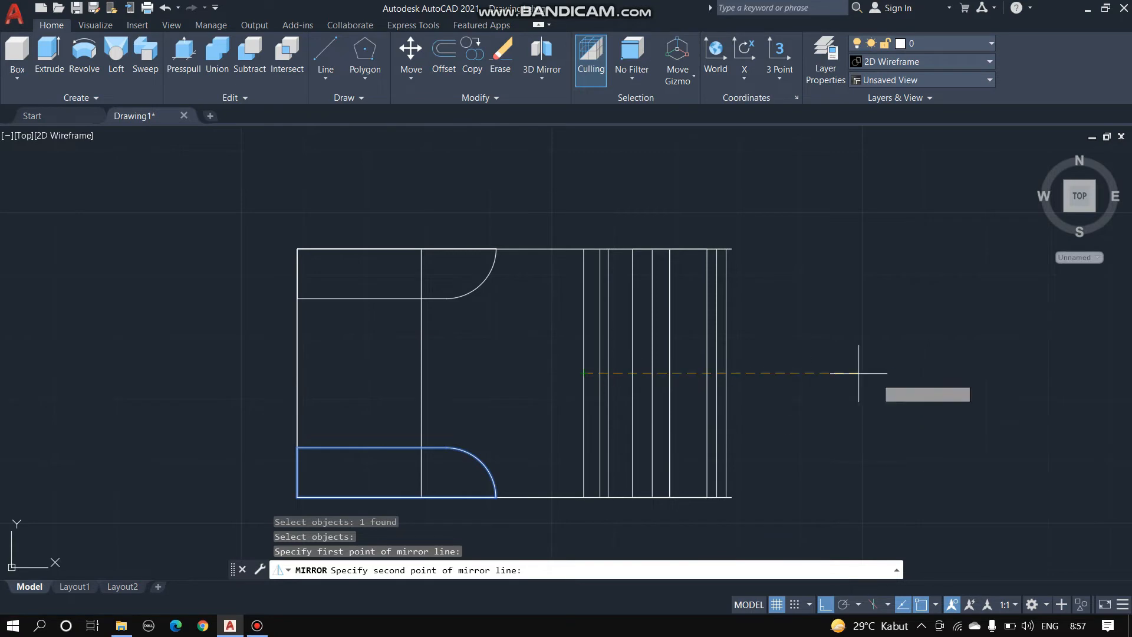
pyautogui.click(827, 371)
pyautogui.press('Down')
pyautogui.press('Down')
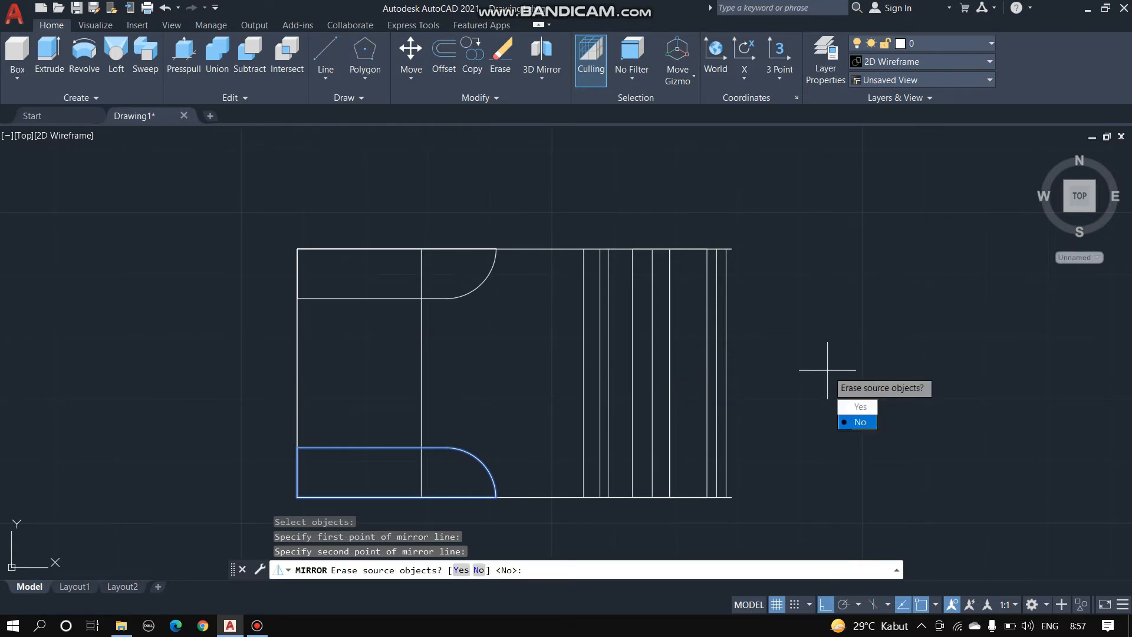
pyautogui.press('Return')
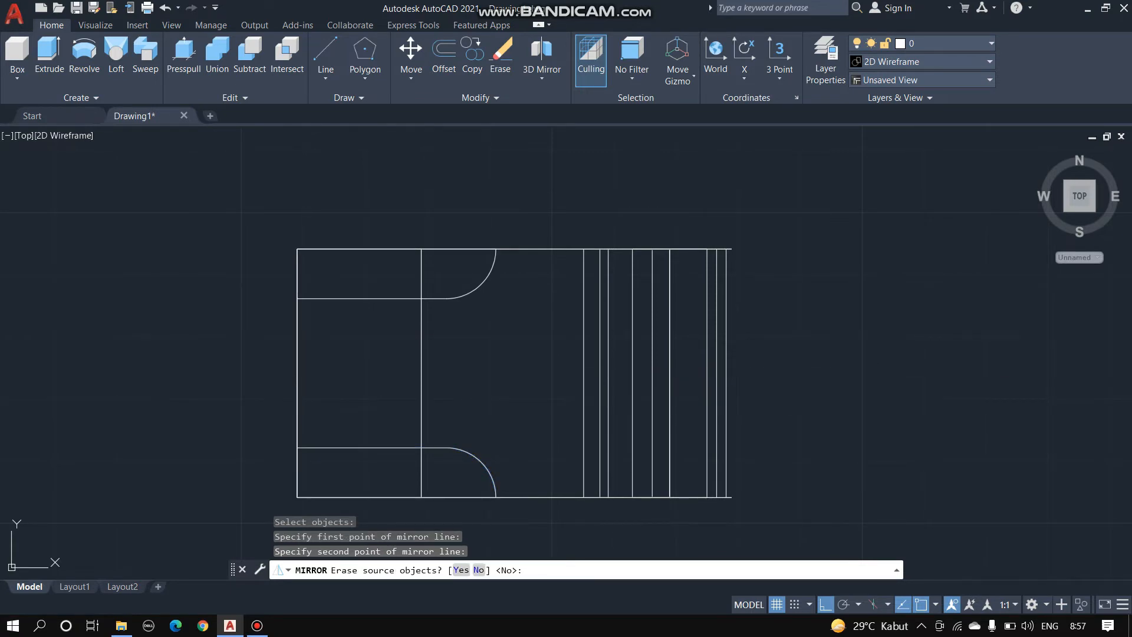
pyautogui.click(459, 297)
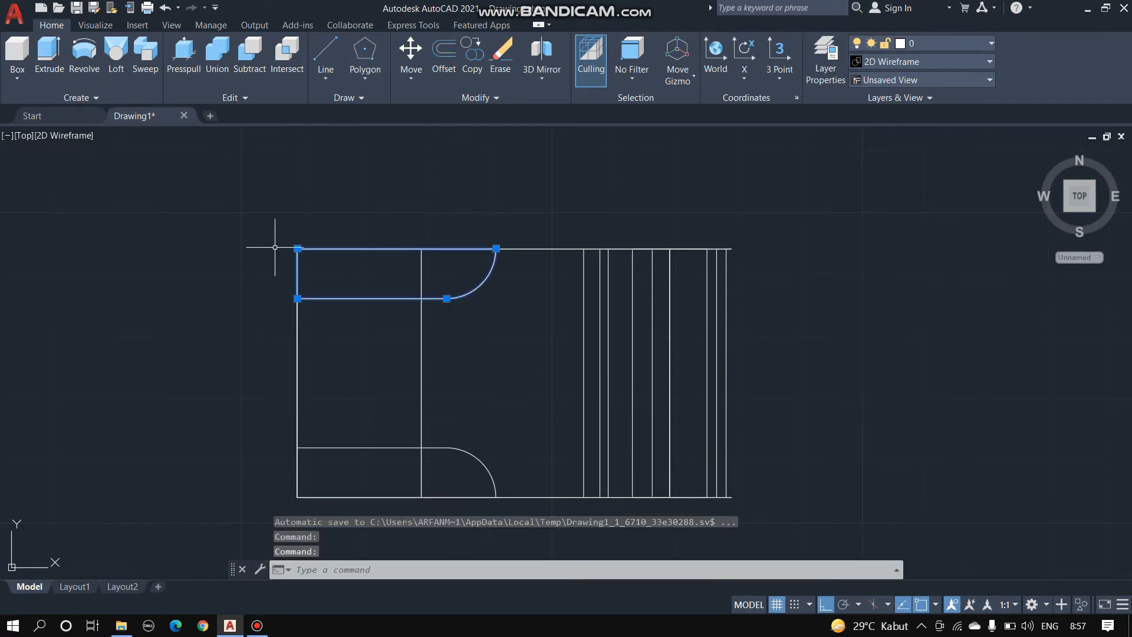
pyautogui.click(453, 452)
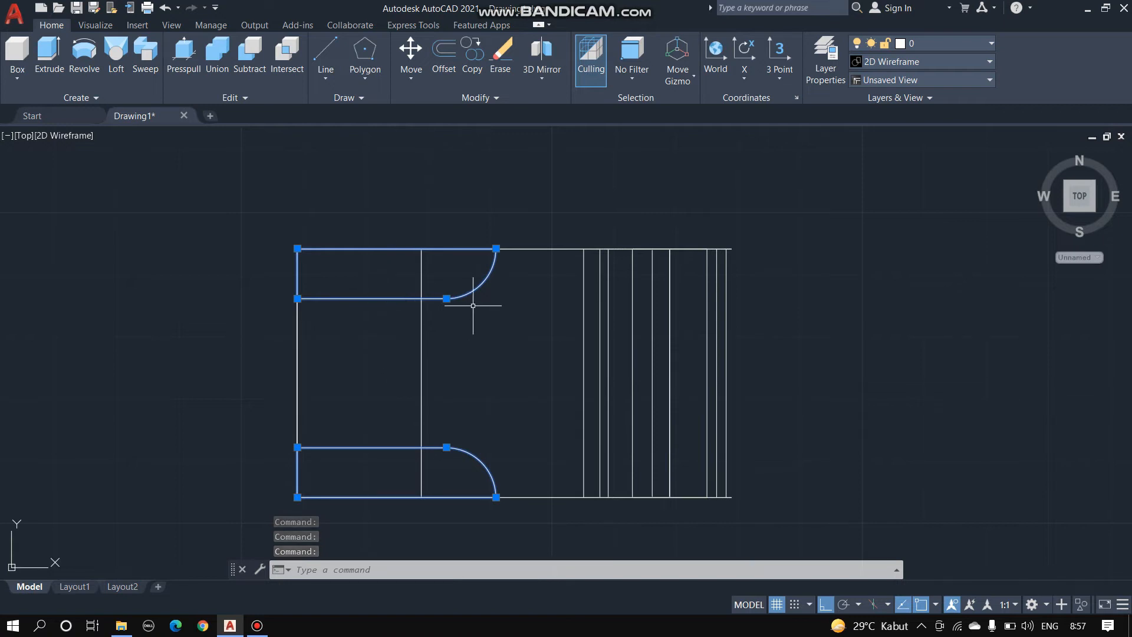
pyautogui.press('Escape')
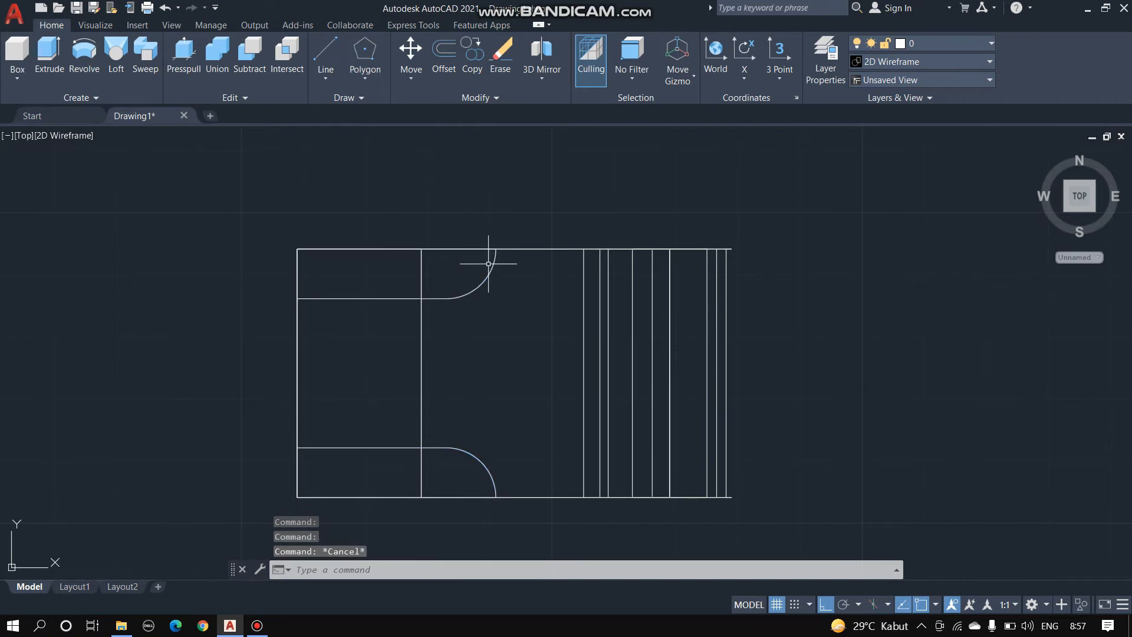
# Draw a vertical line connecting the outer arc ends of the upper and lower rounded regions on the plate edges
pyautogui.write('L')
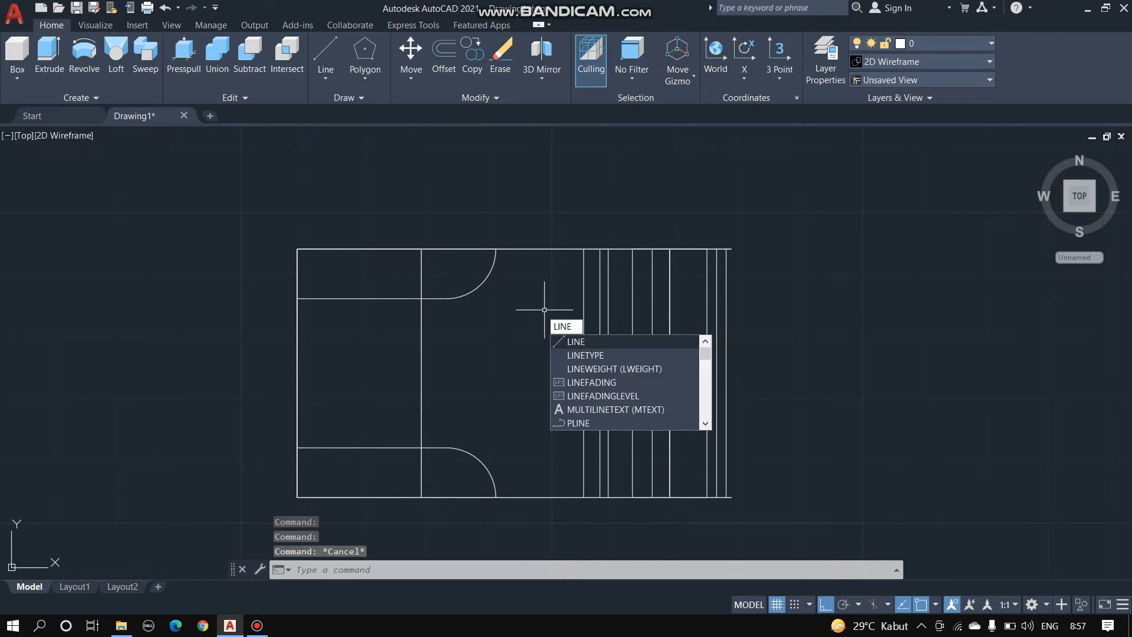
pyautogui.write('INE')
pyautogui.press('Return')
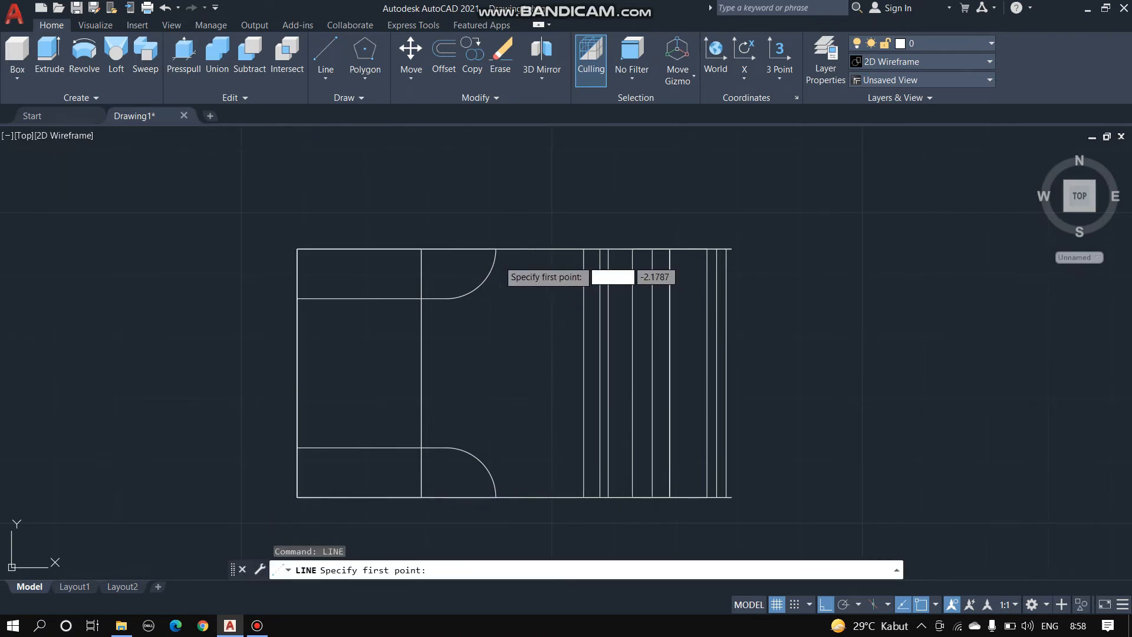
pyautogui.click(496, 250)
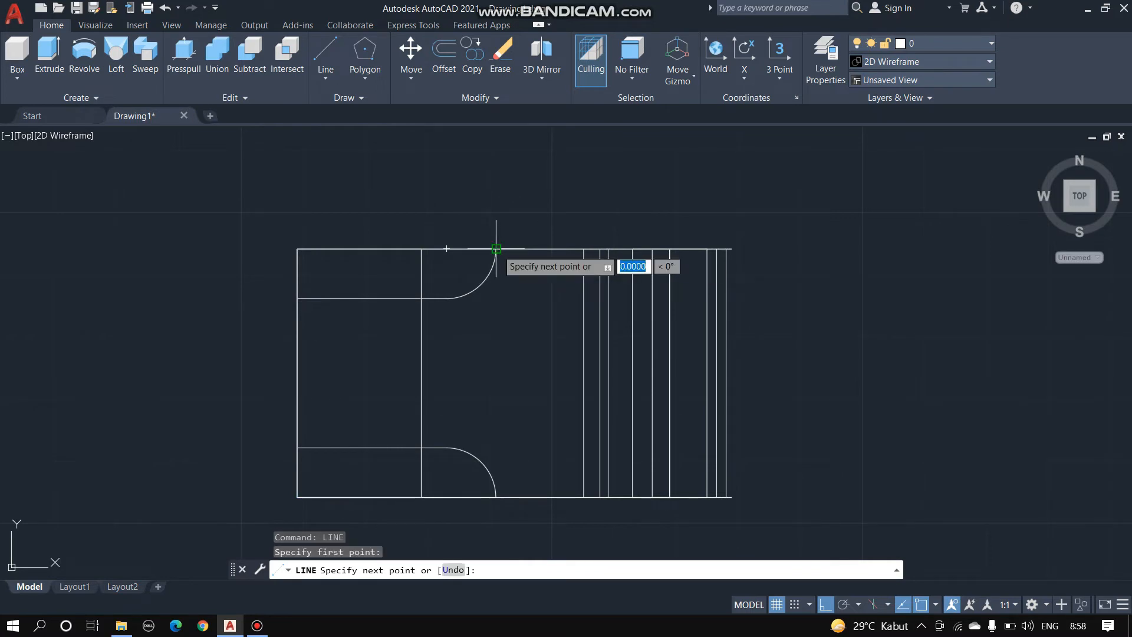
pyautogui.click(496, 497)
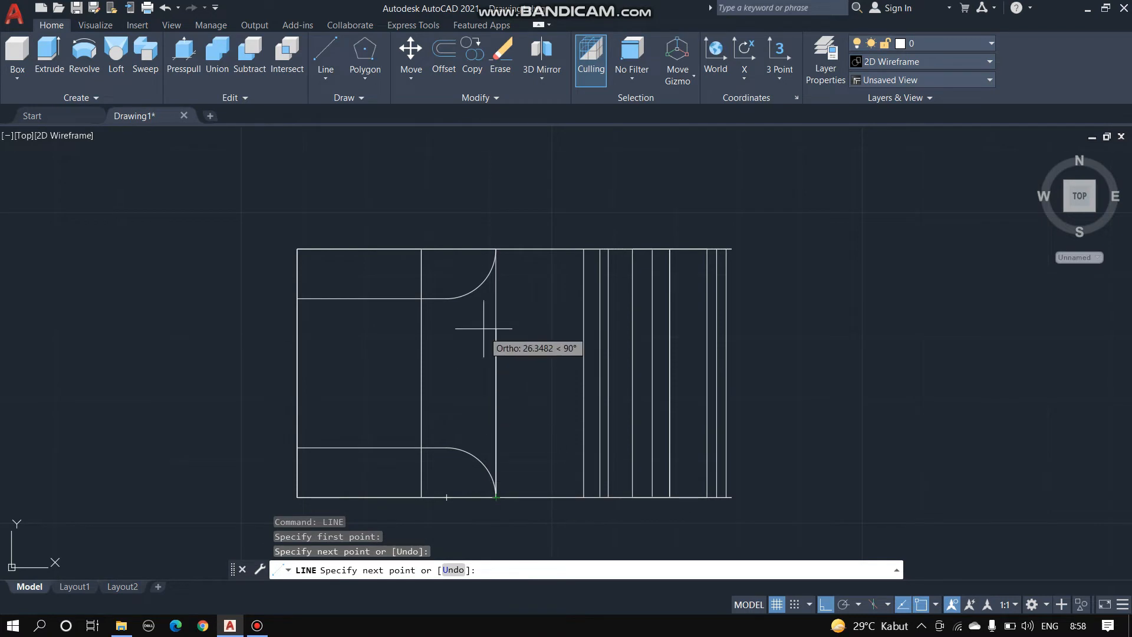
pyautogui.press('Escape')
# Draw a horizontal line about 63 long from the inner arc end of the upper rounded region rightward past the plate's right edge
pyautogui.press('Return')
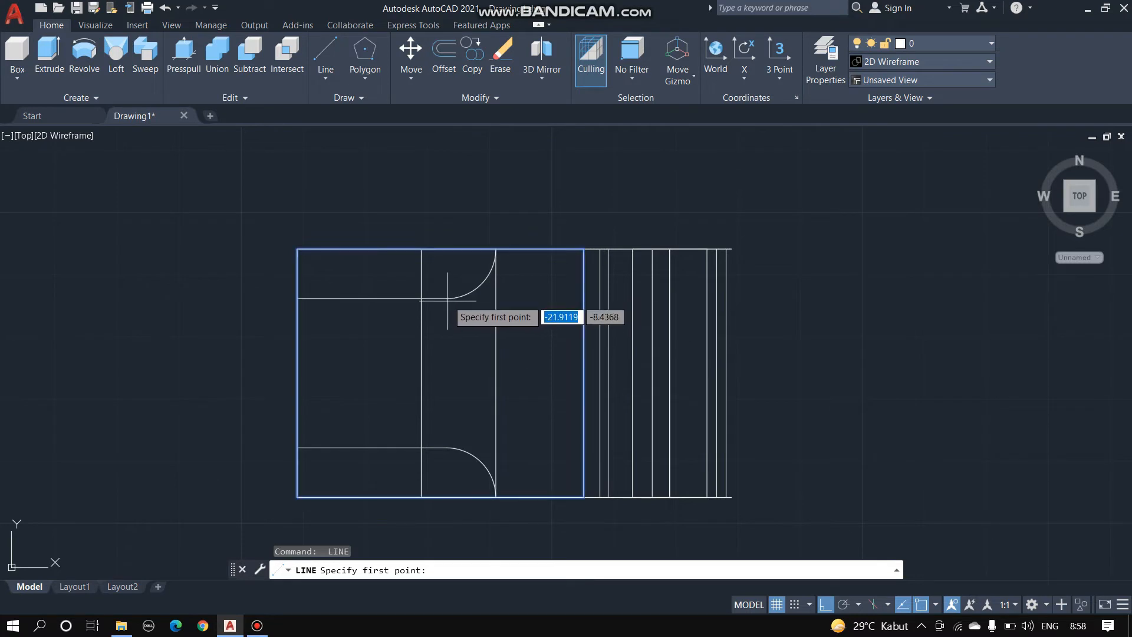
pyautogui.click(446, 298)
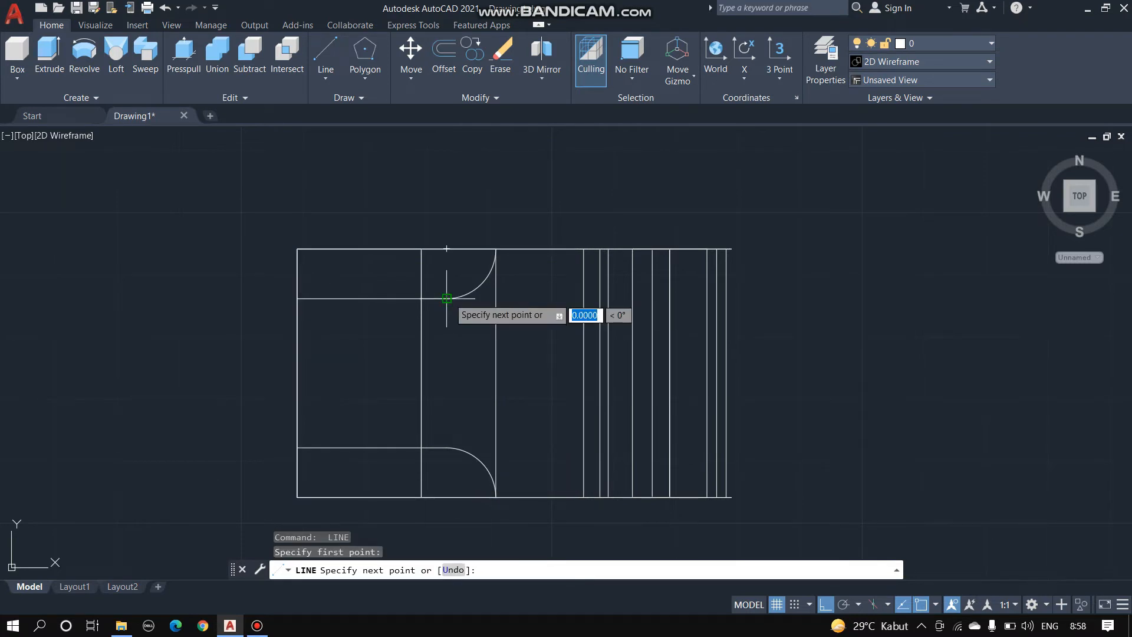
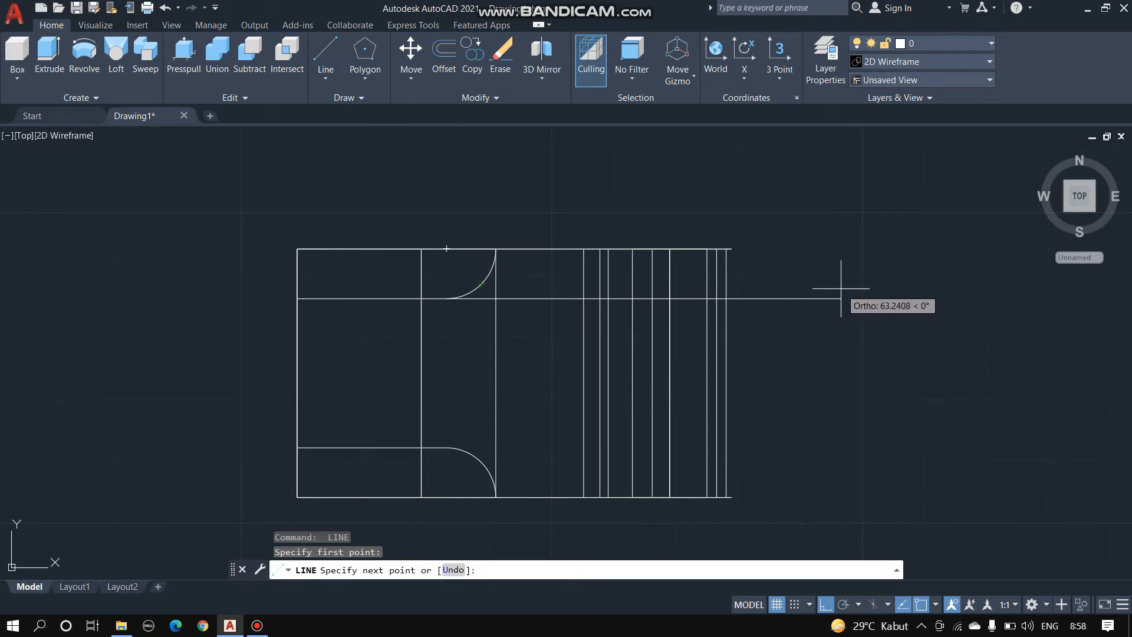
pyautogui.click(841, 289)
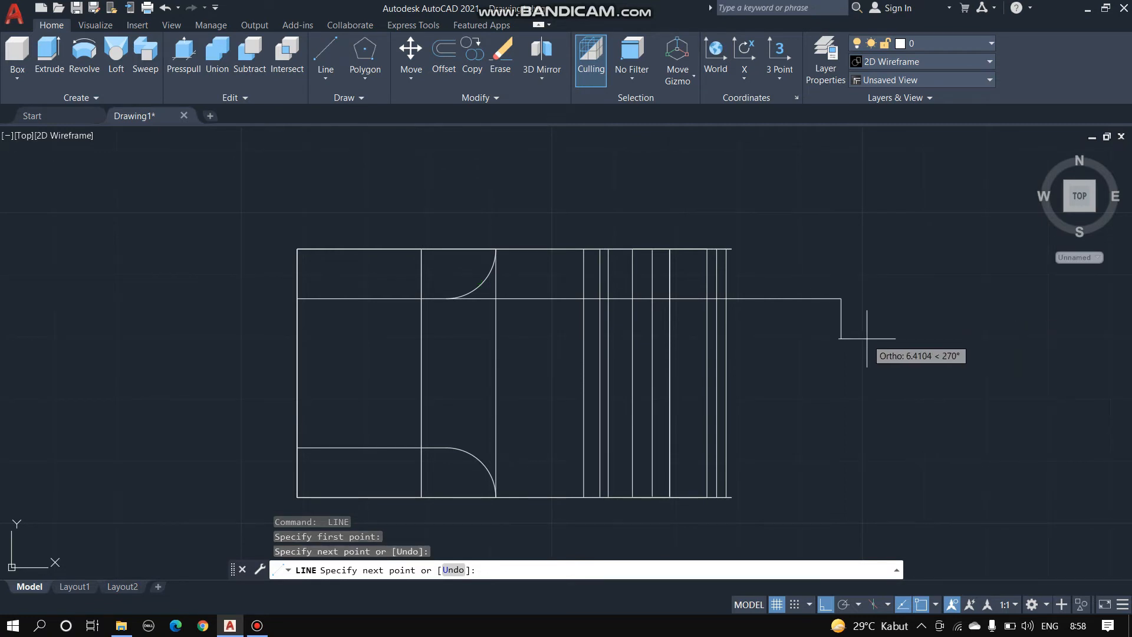
pyautogui.press('Escape')
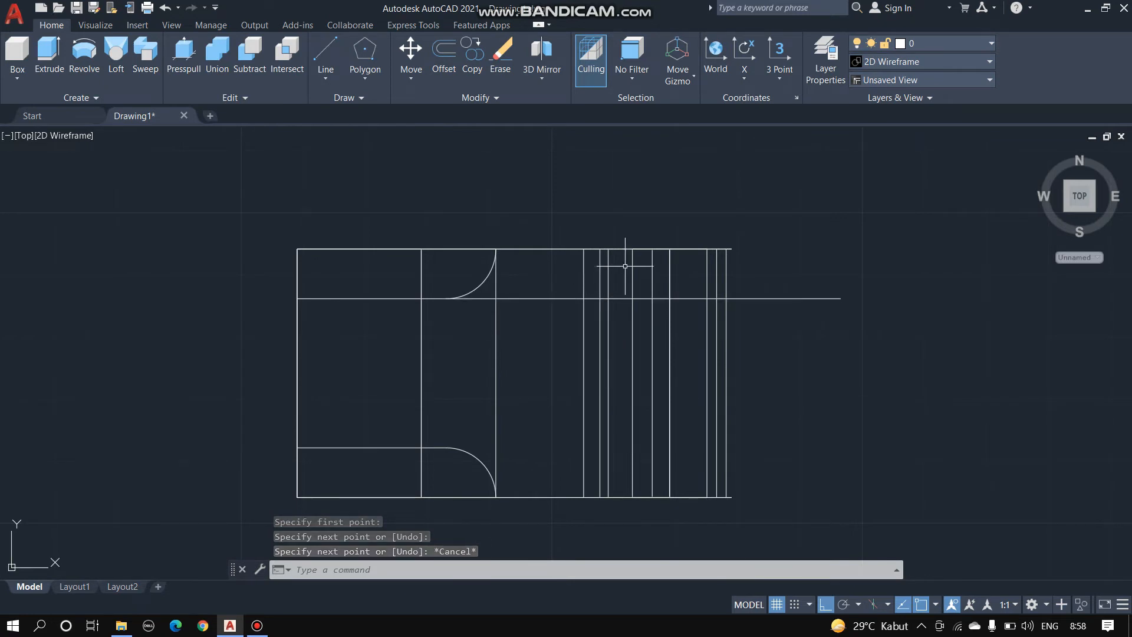
pyautogui.click(817, 299)
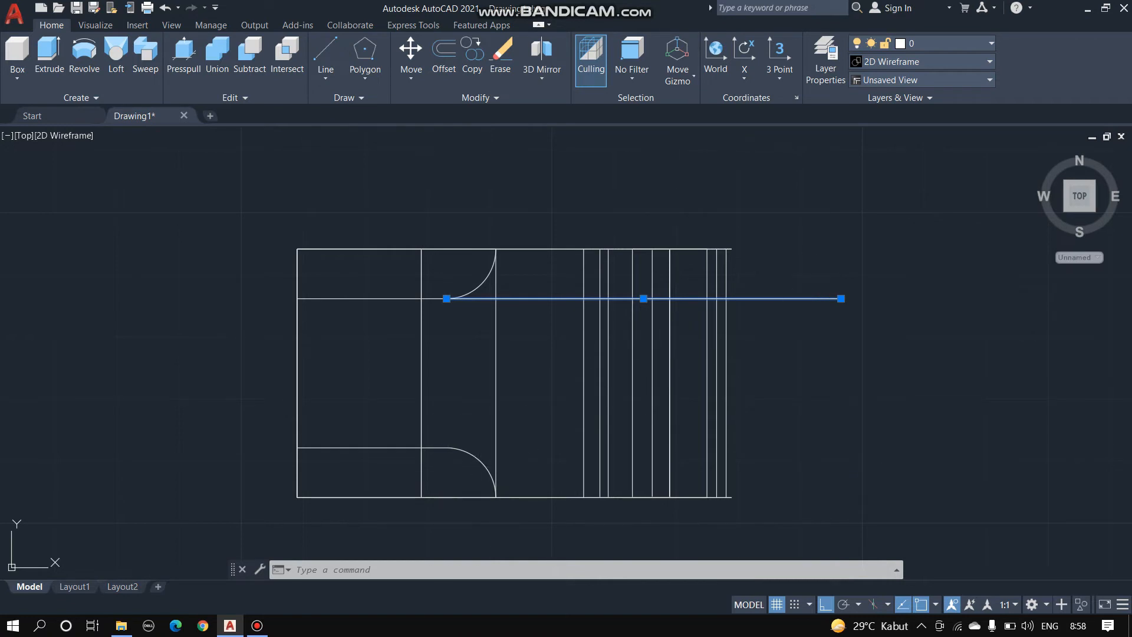
pyautogui.press('Escape')
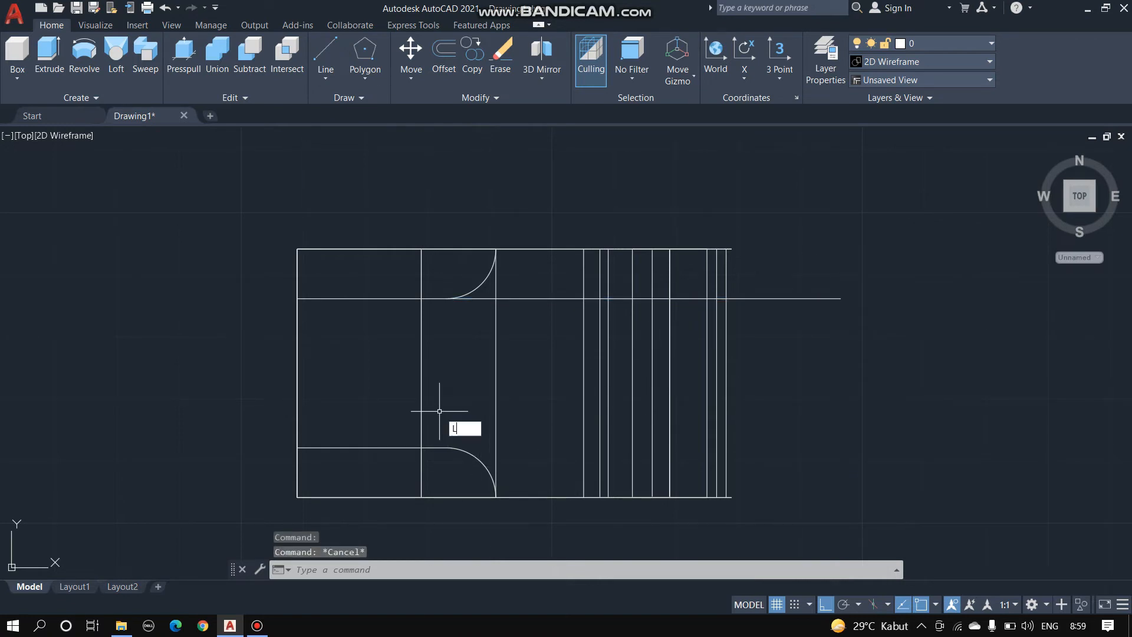
# Mirror the long horizontal line about the plate's horizontal centerline, keeping the source line
pyautogui.press('BackSpace')
pyautogui.write('MIRROR')
pyautogui.press('Return')
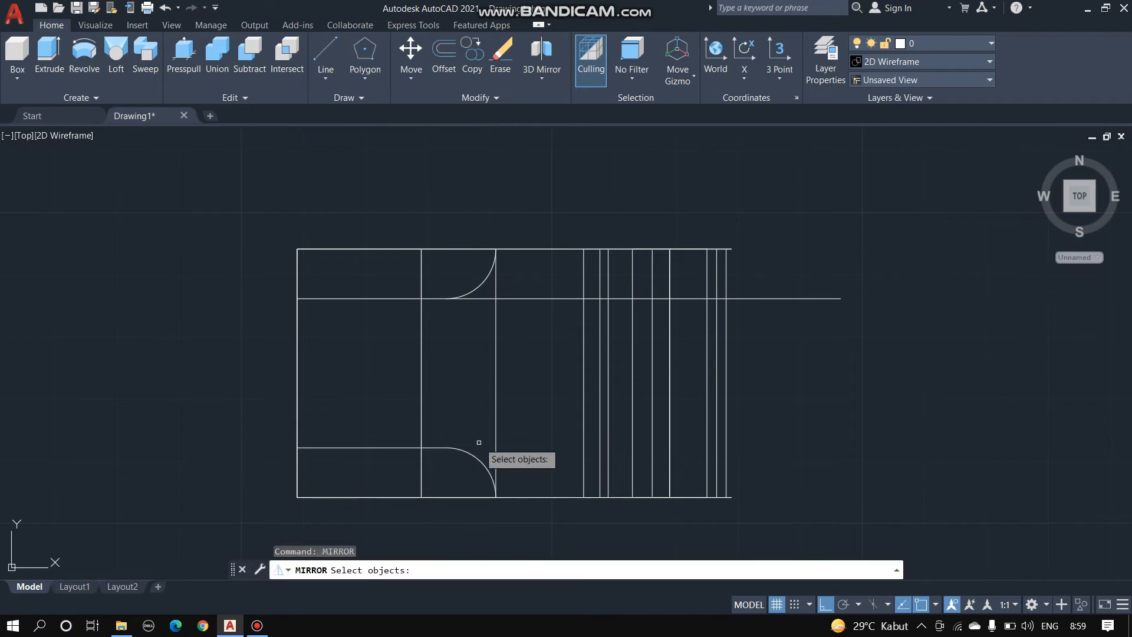
pyautogui.click(540, 298)
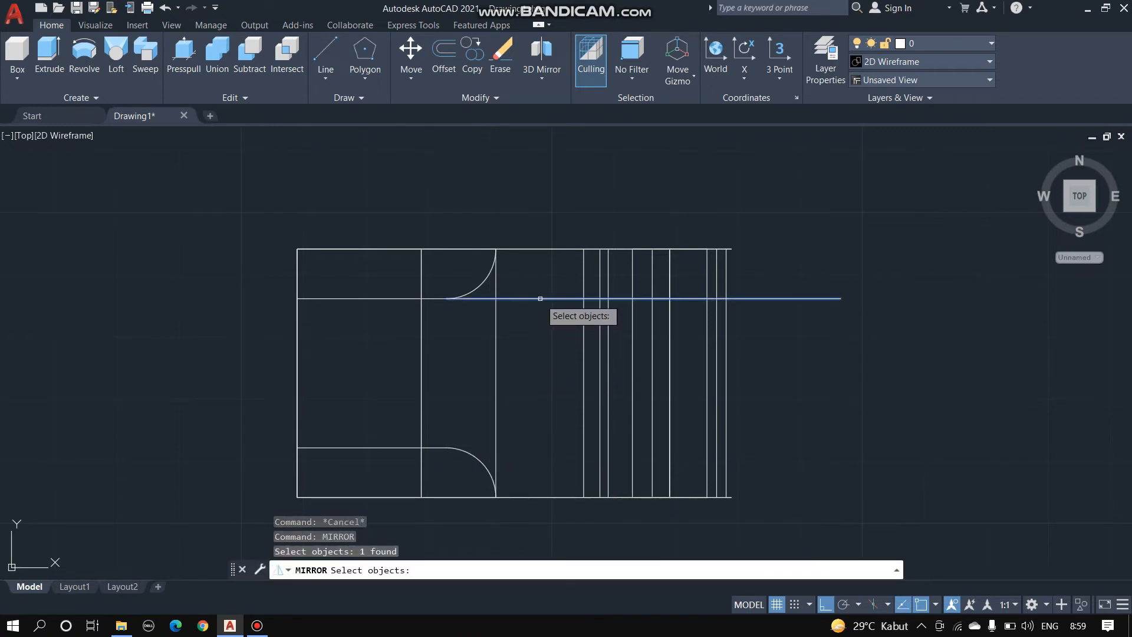
pyautogui.press('Return')
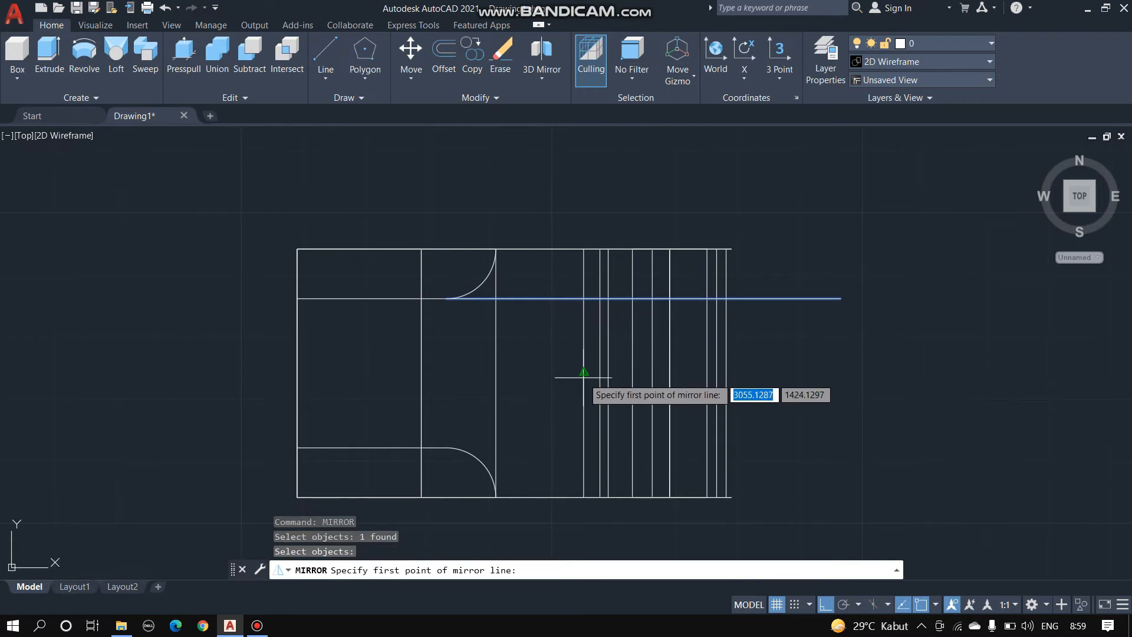
pyautogui.click(584, 372)
pyautogui.click(837, 376)
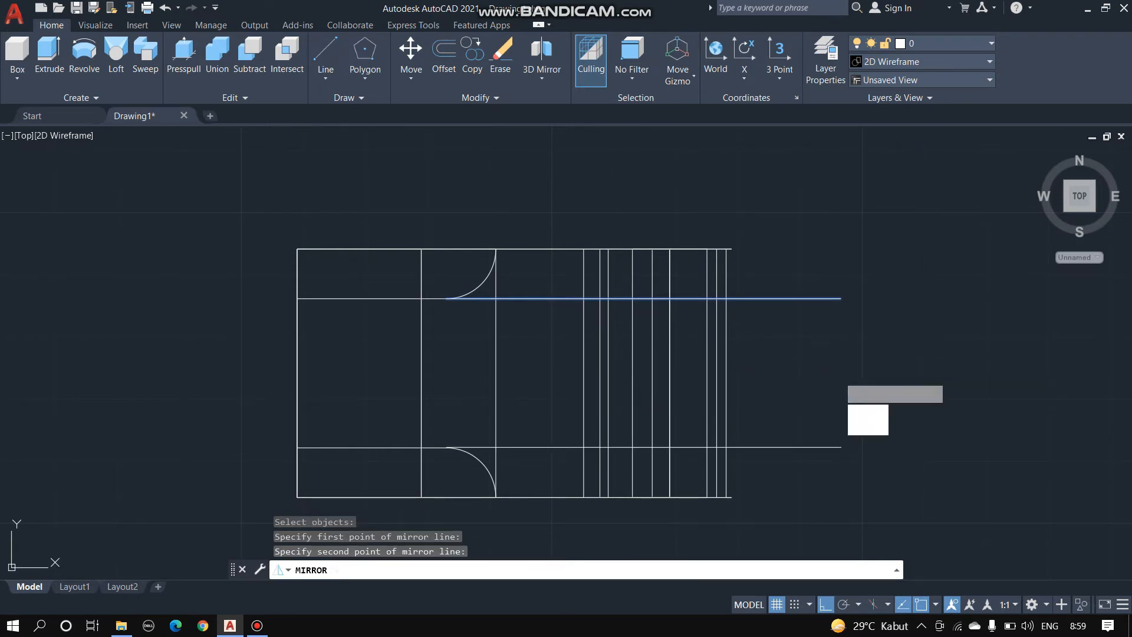
pyautogui.press('Return')
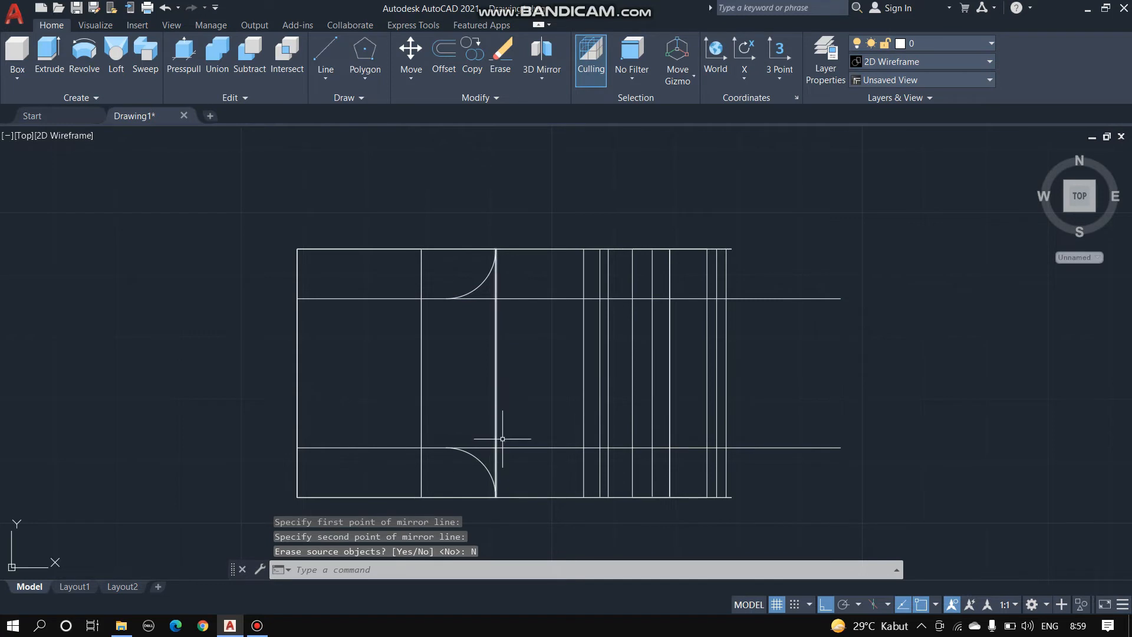
# Draw a vertical line joining the right ends of the two long horizontal lines
pyautogui.write('LI')
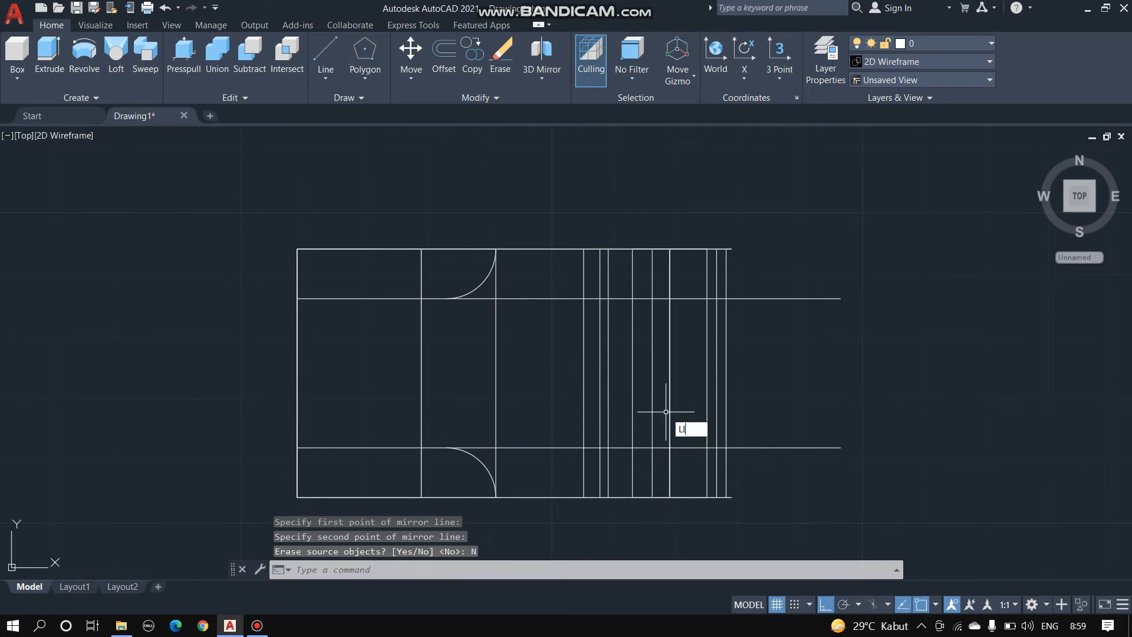
pyautogui.write('NE')
pyautogui.press('Return')
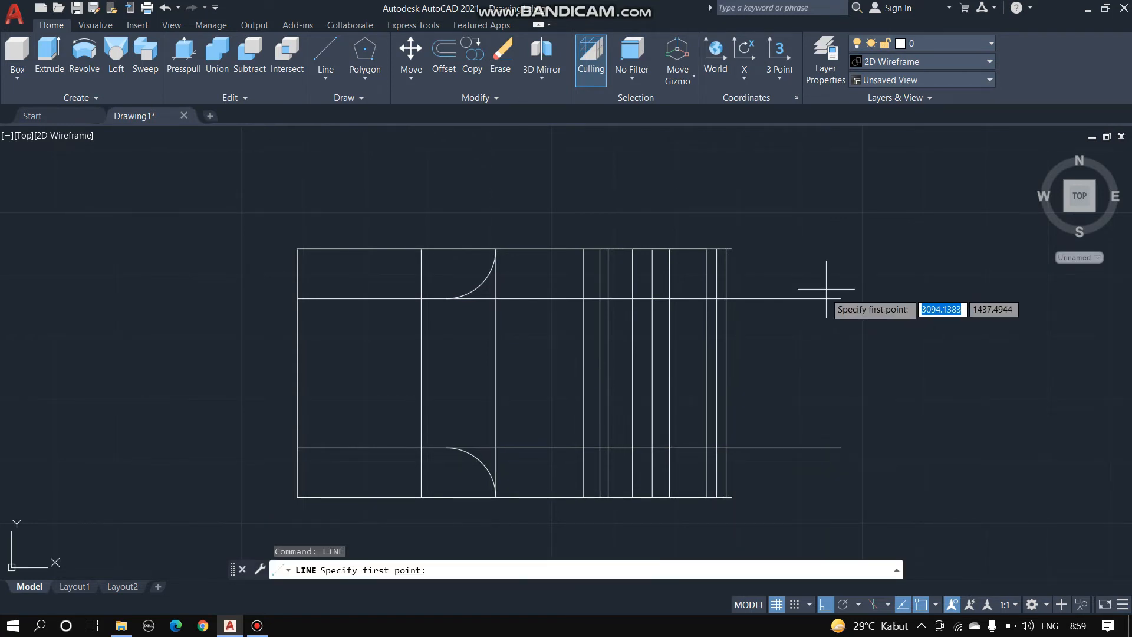
pyautogui.click(841, 299)
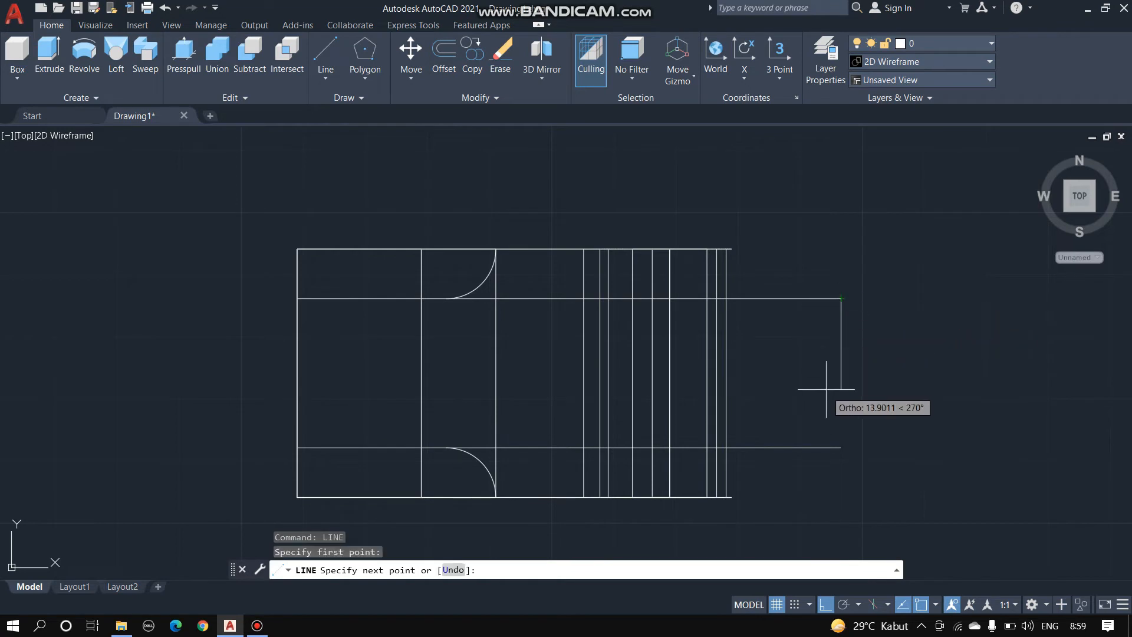
pyautogui.click(837, 448)
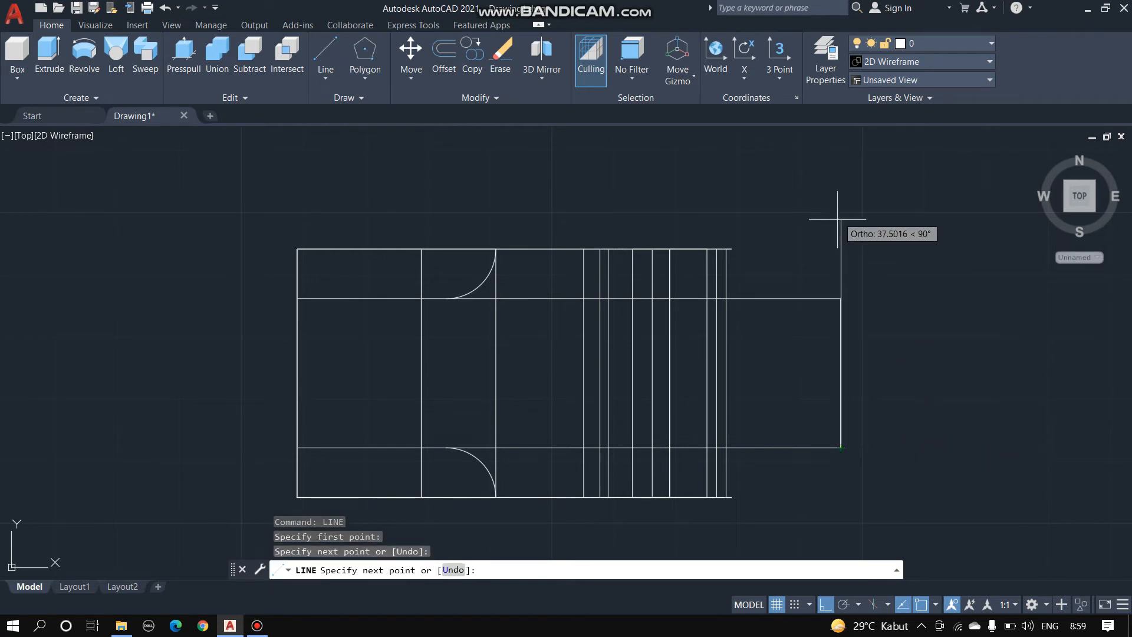
pyautogui.press('Escape')
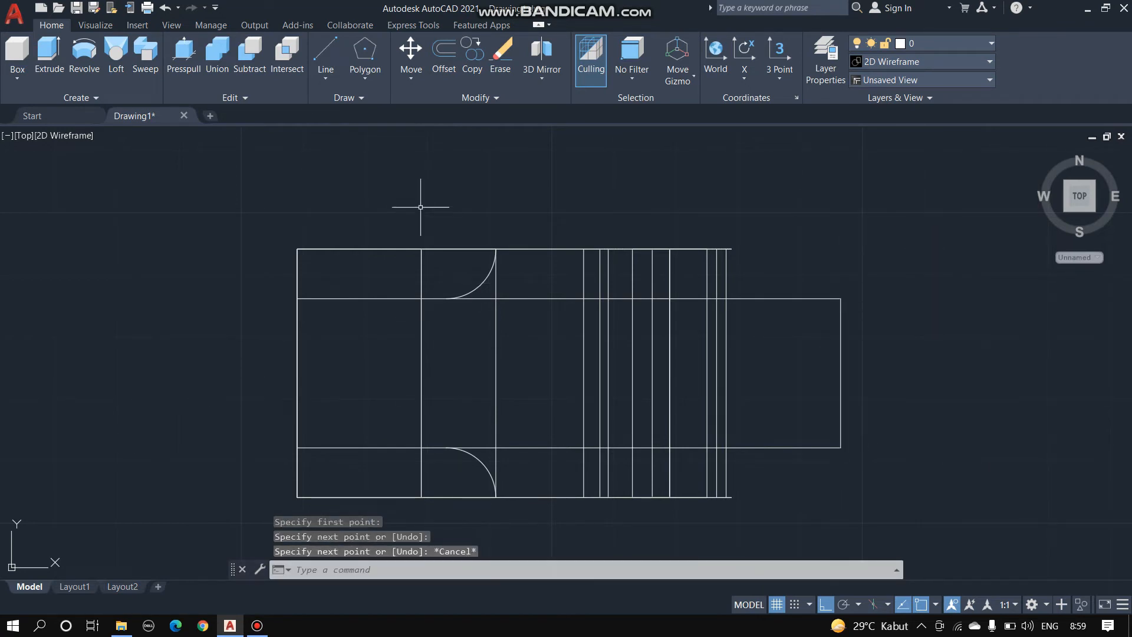
# Trim the line ends overhanging the left corners, leaving a closed rectangle that extends past the plate's right edge
pyautogui.click(275, 204)
pyautogui.click(891, 515)
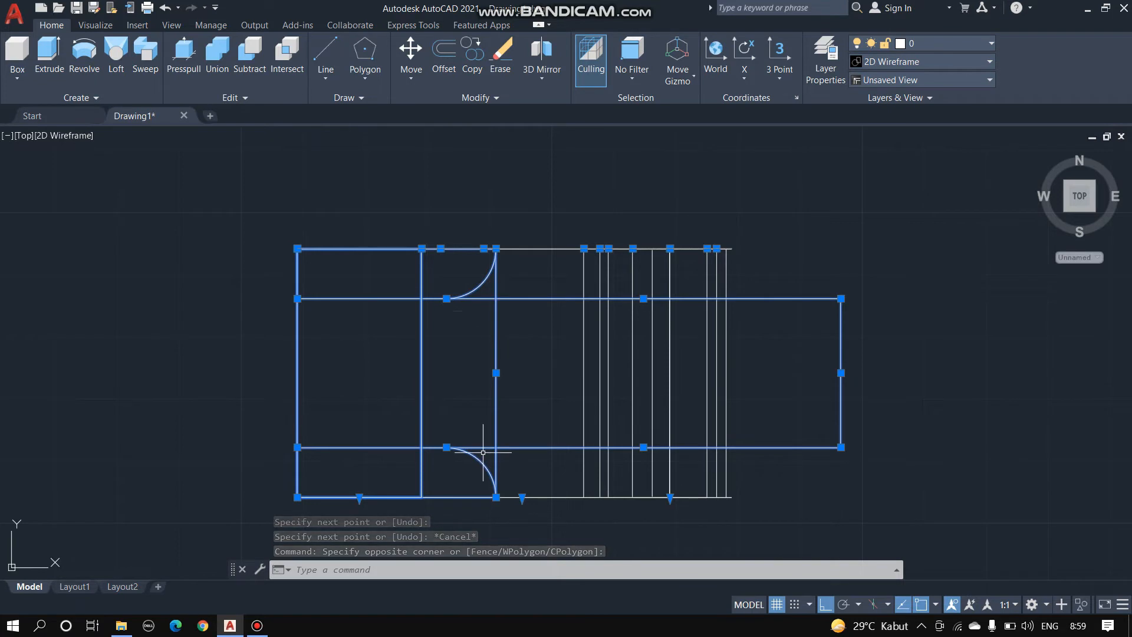
pyautogui.write('TRIM')
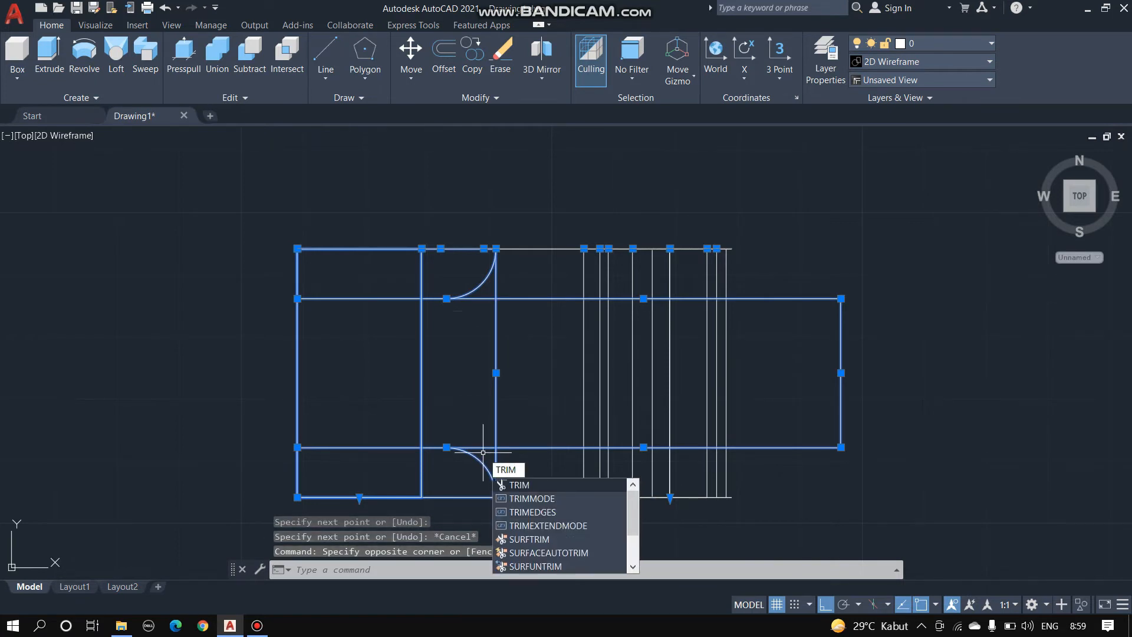
pyautogui.press('Return')
pyautogui.click(485, 450)
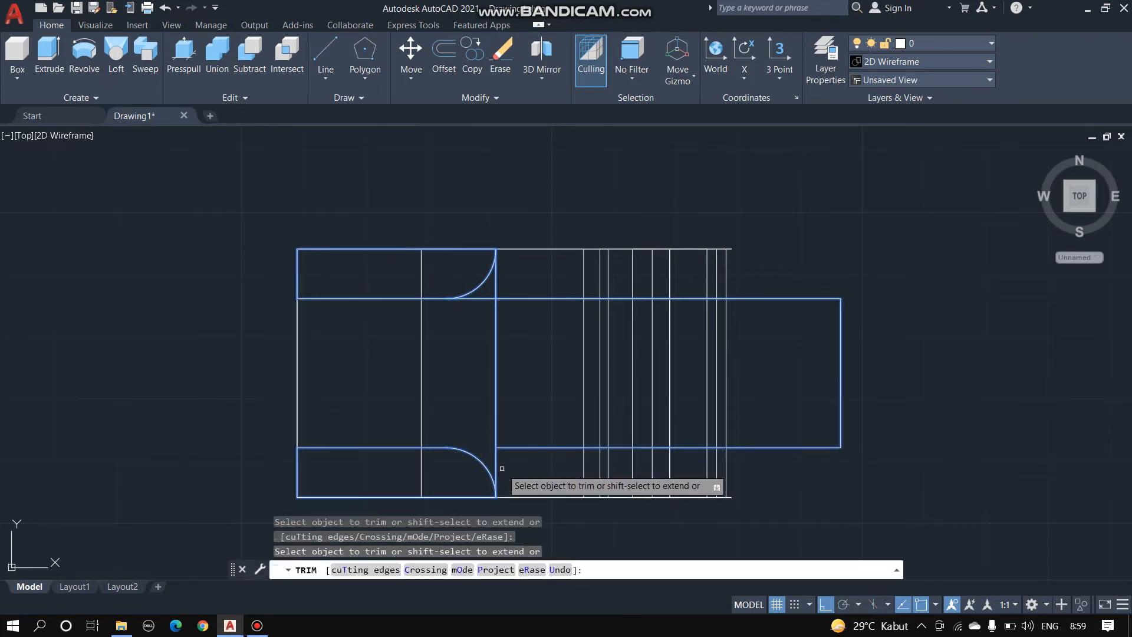
pyautogui.click(495, 466)
pyautogui.press('Escape')
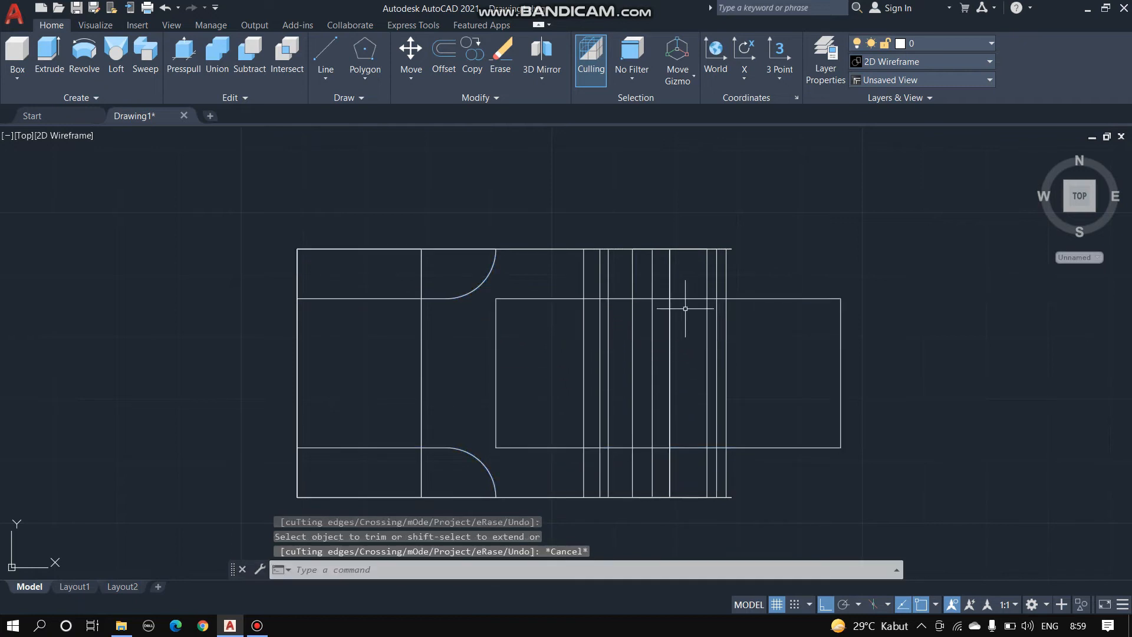
pyautogui.click(534, 447)
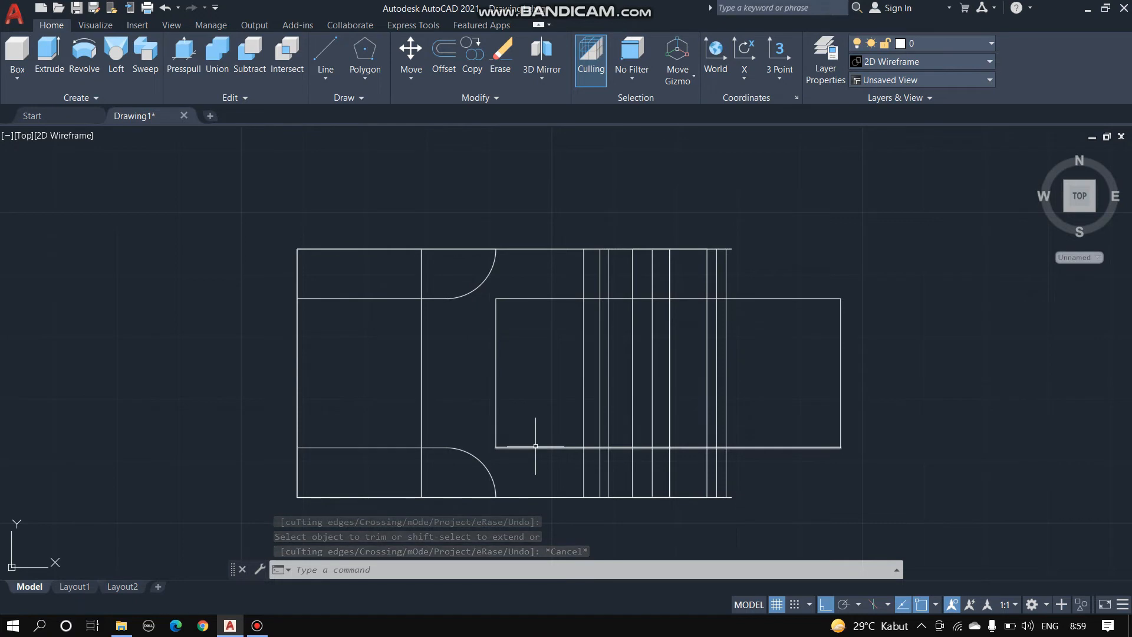
pyautogui.click(840, 362)
pyautogui.press('Escape')
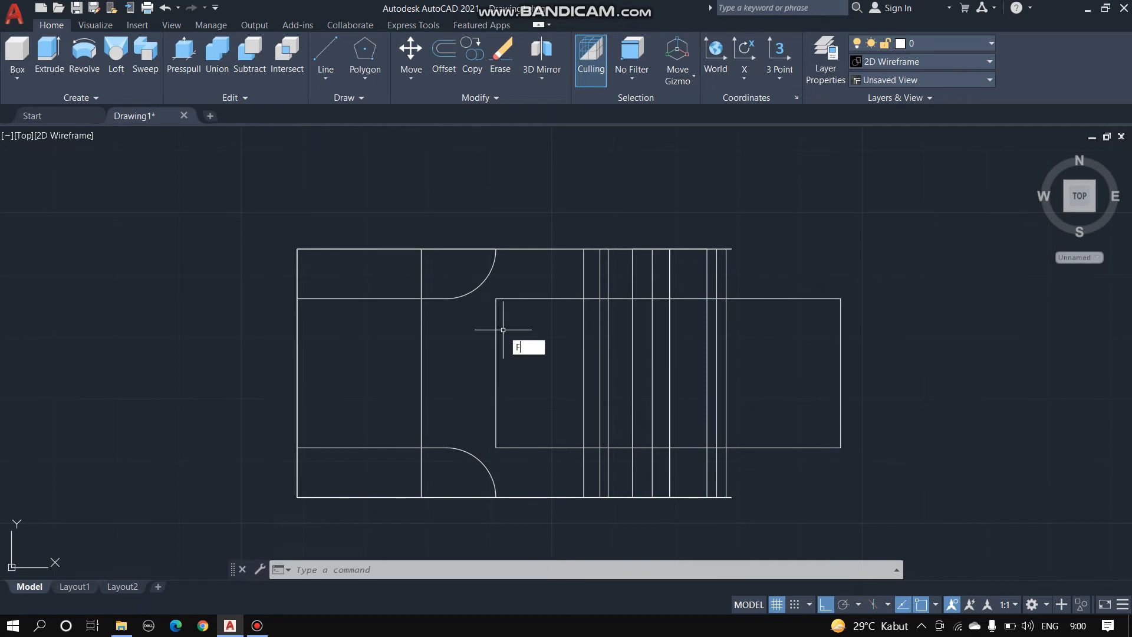
# Fillet the upper-left corner of the trimmed rectangle with a radius of 6
pyautogui.write('ET')
pyautogui.press('Return')
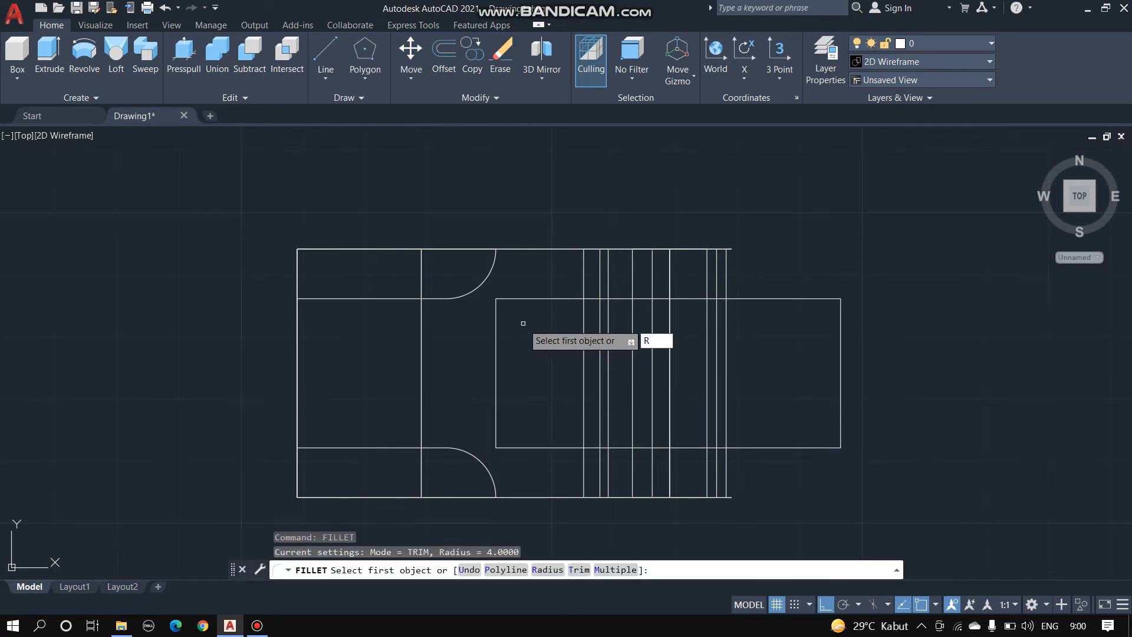
pyautogui.press('Return')
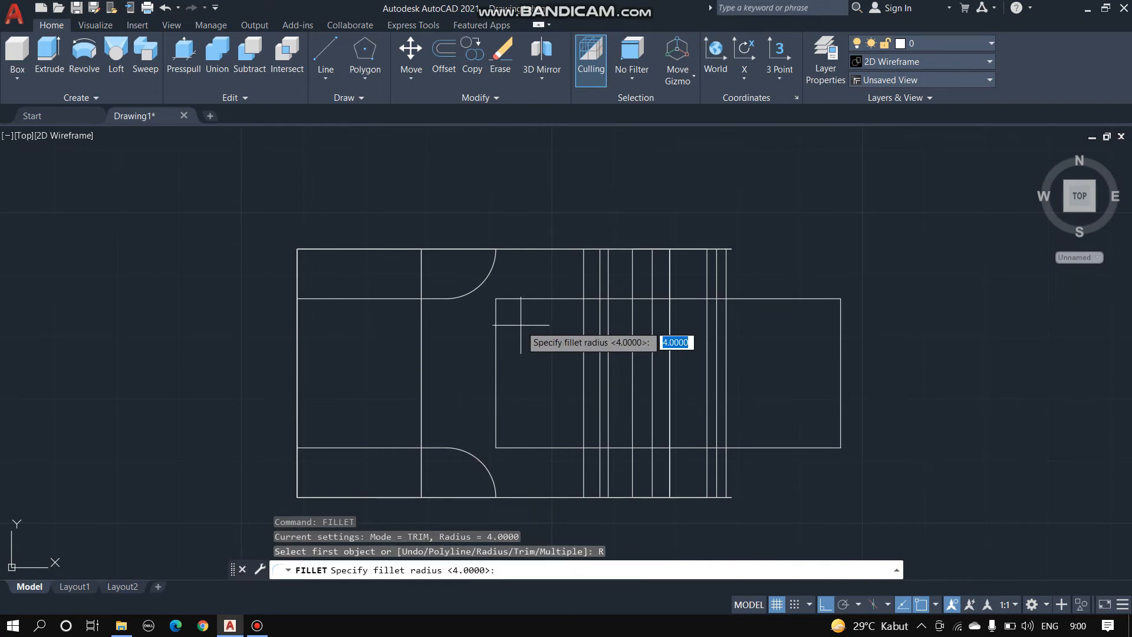
pyautogui.press('Return')
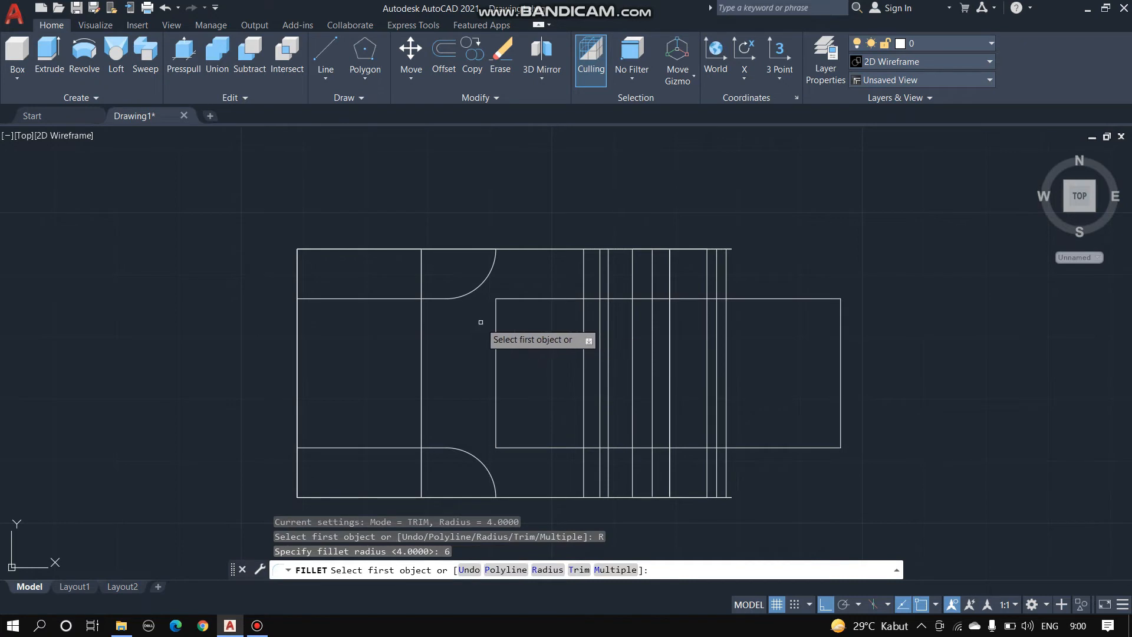
pyautogui.click(495, 322)
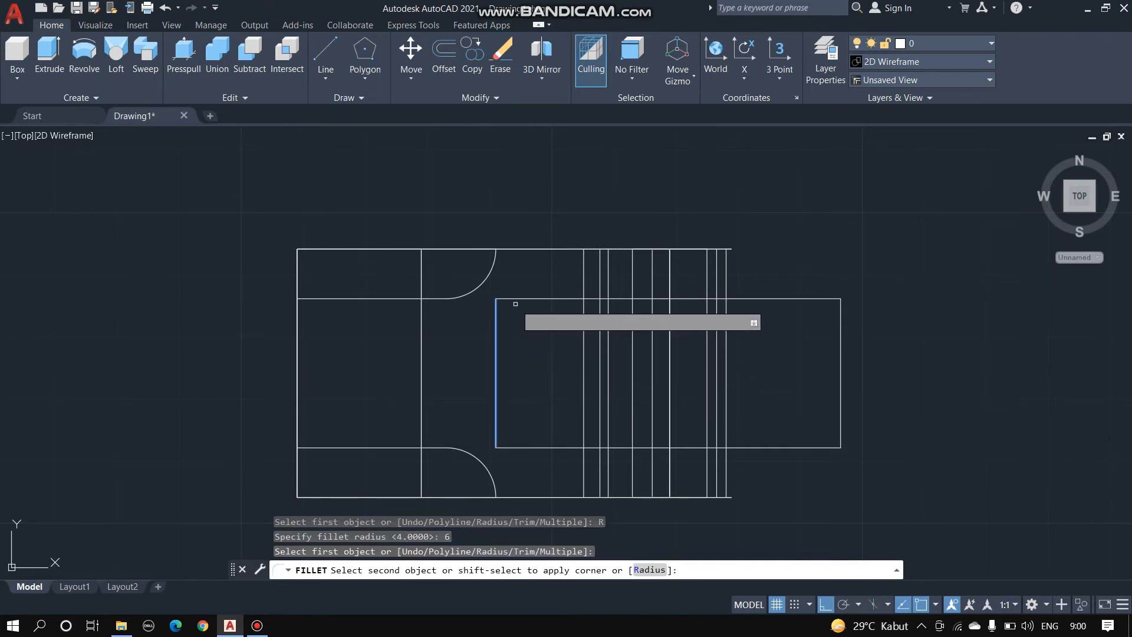
pyautogui.click(514, 300)
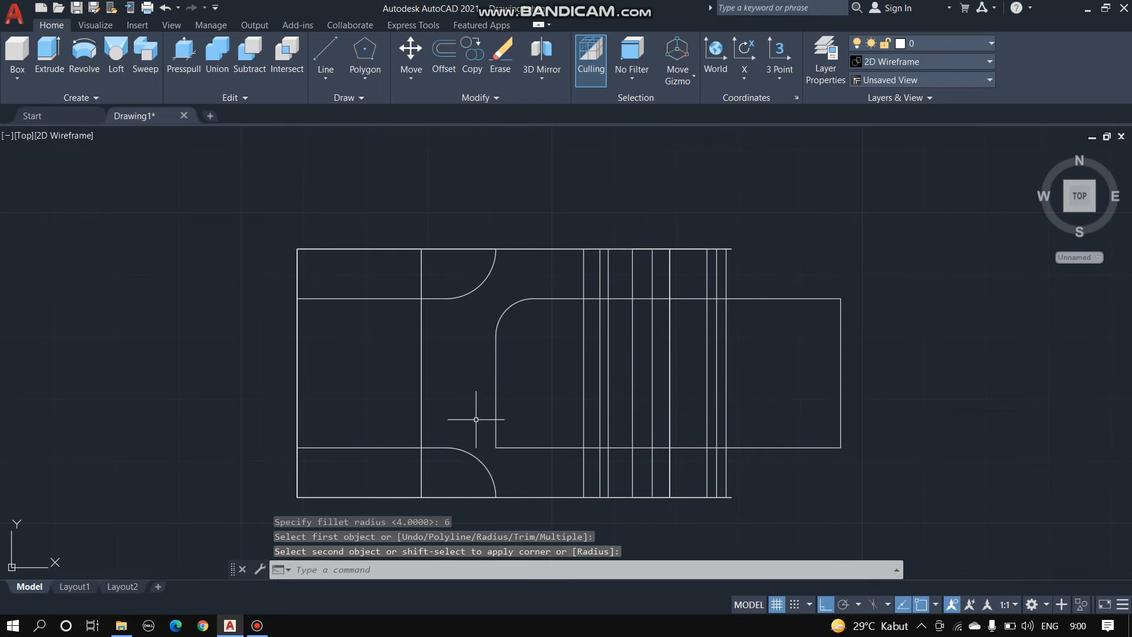
# Fillet the lower-left corner of the long central rectangle with a radius of 6
pyautogui.write('FIL')
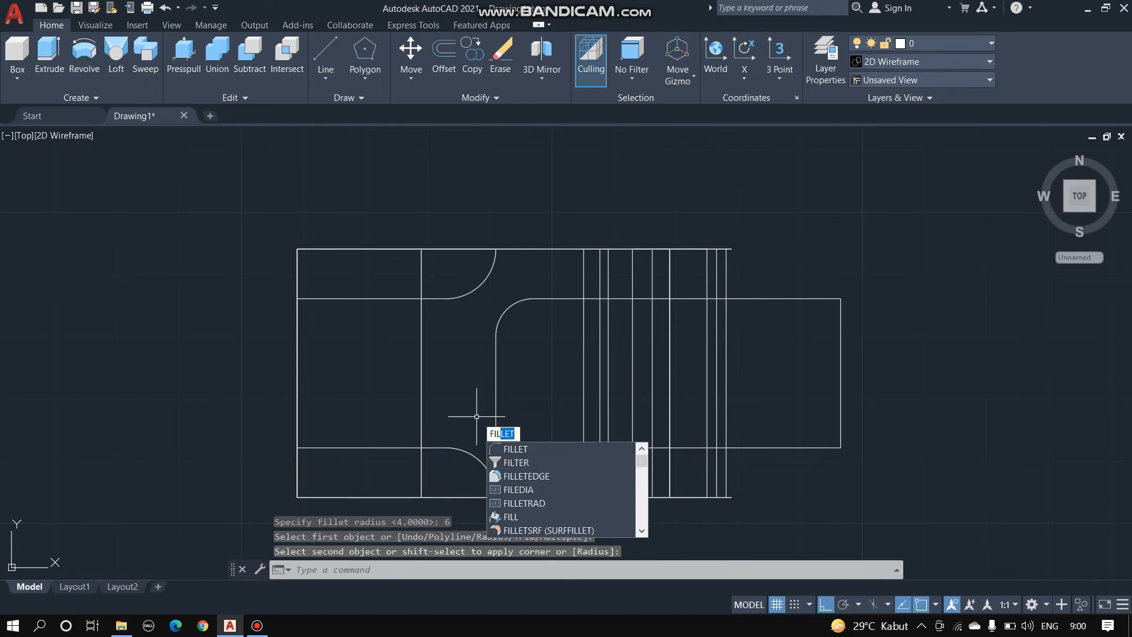
pyautogui.press('Return')
pyautogui.write('R')
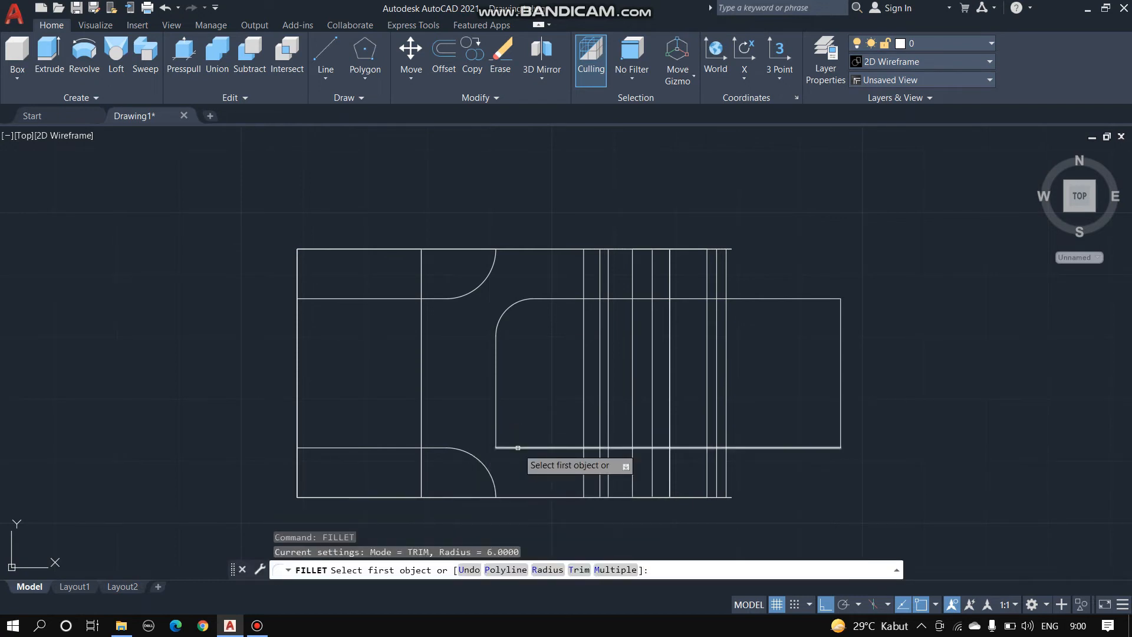
pyautogui.press('Return')
pyautogui.write('6')
pyautogui.press('Return')
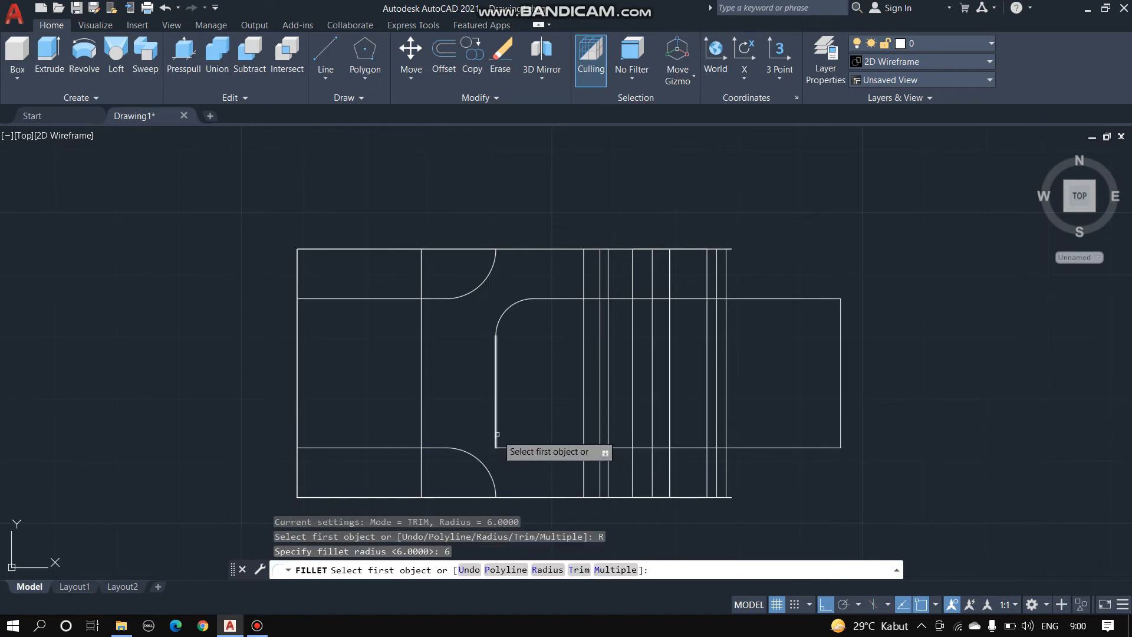
pyautogui.click(497, 434)
pyautogui.click(529, 443)
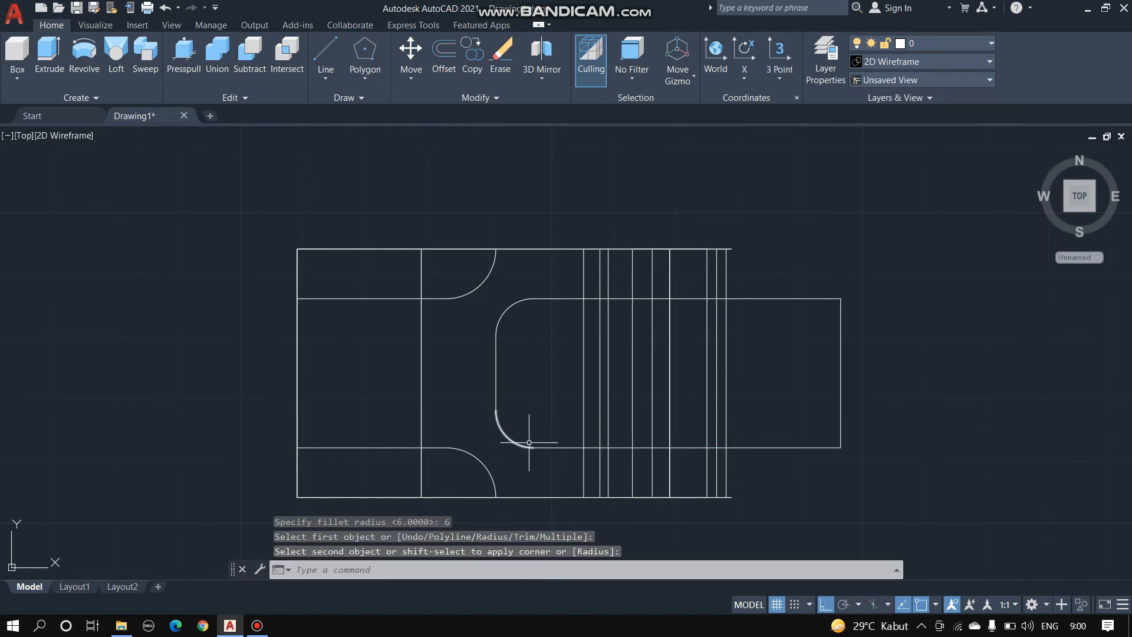
# Convert the closed outline of the filleted central slot, including its two corner arcs, into a single region
pyautogui.click(506, 309)
pyautogui.click(498, 373)
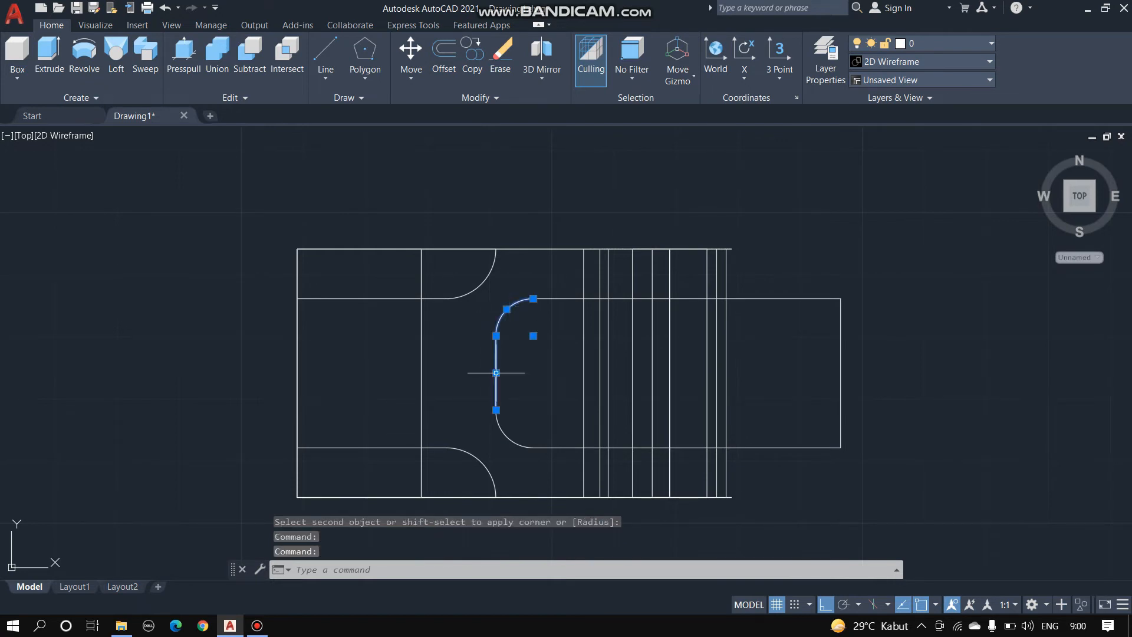
pyautogui.press('Escape')
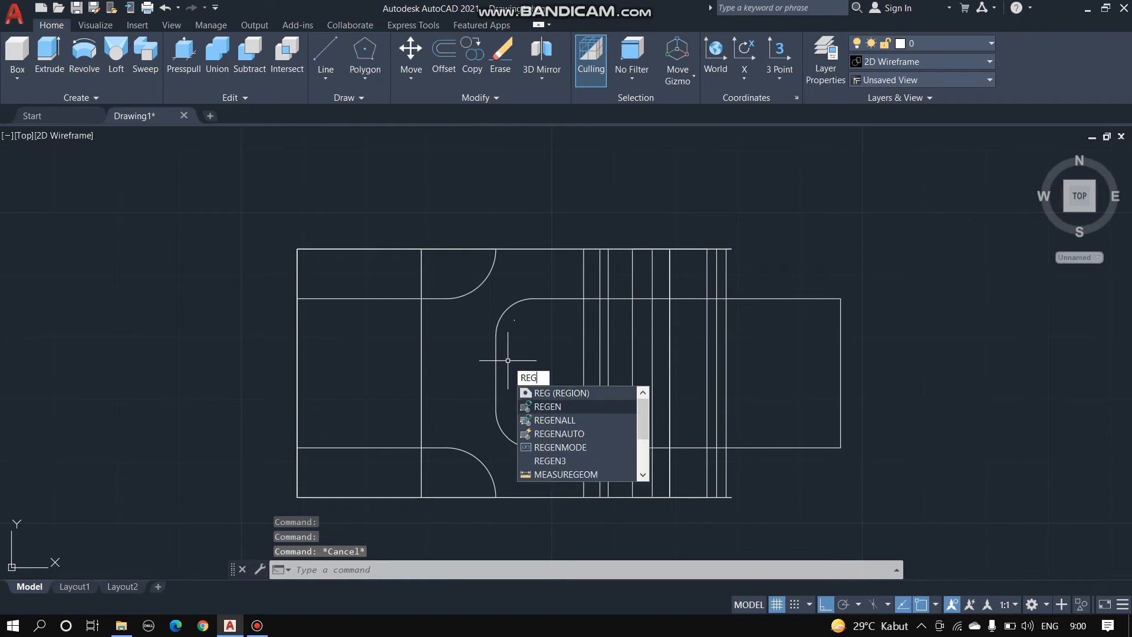
pyautogui.press('Return')
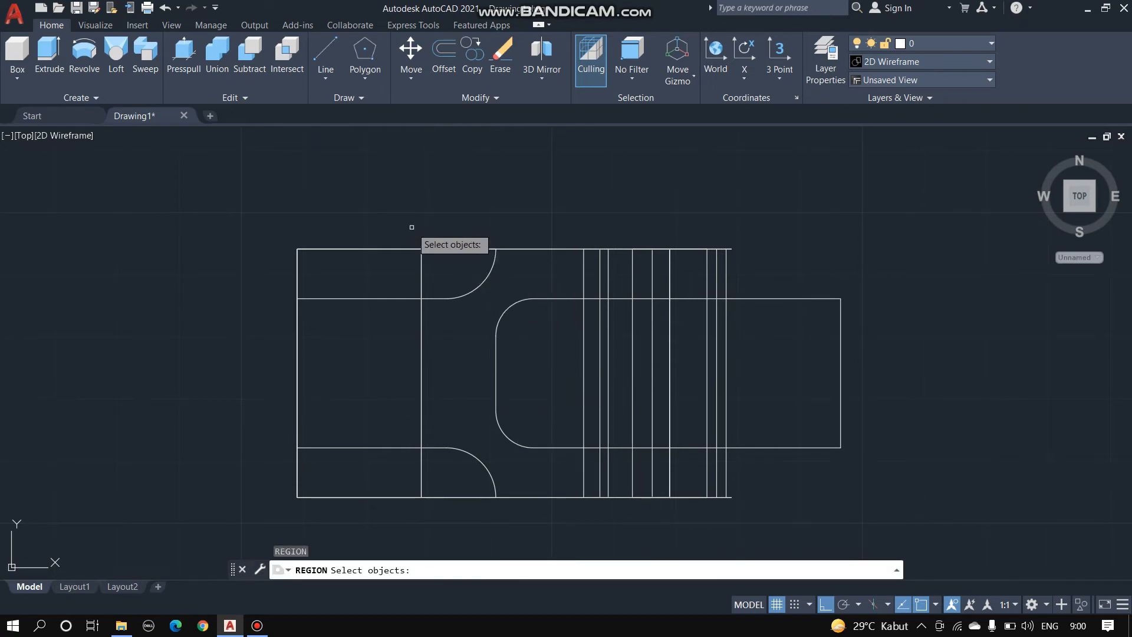
pyautogui.click(491, 281)
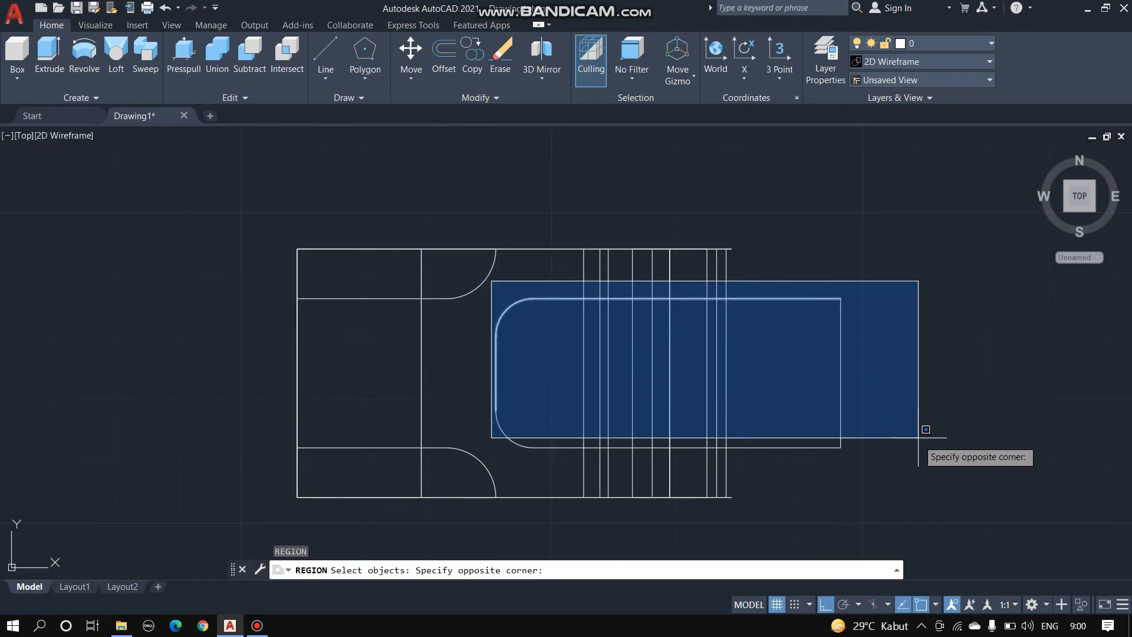
pyautogui.click(920, 478)
pyautogui.press('Return')
pyautogui.press('Escape')
# Draw a circle of diameter 8 centered on the midpoint of the plate's left edge
pyautogui.scroll(-3, 566, 412)
pyautogui.scroll(3, 441, 381)
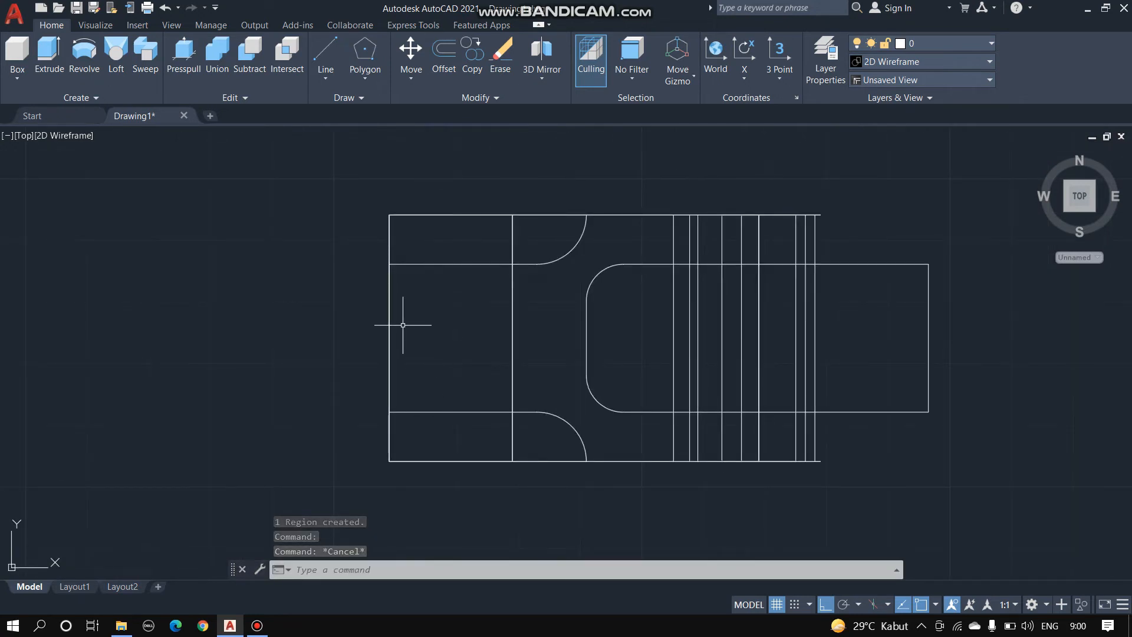
pyautogui.write('c')
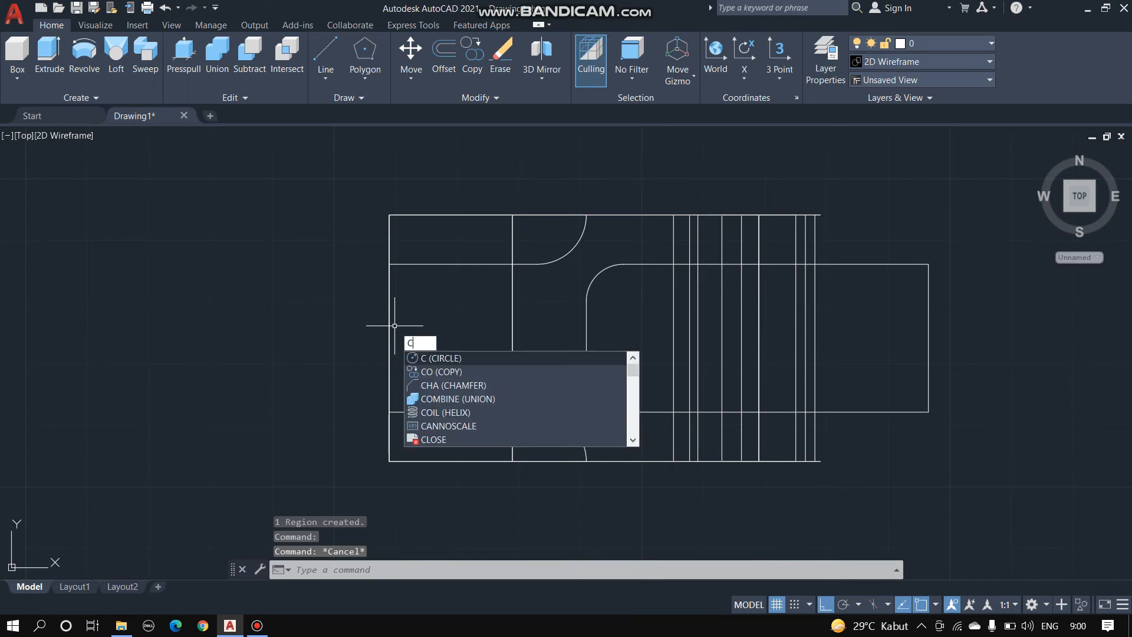
pyautogui.press('Return')
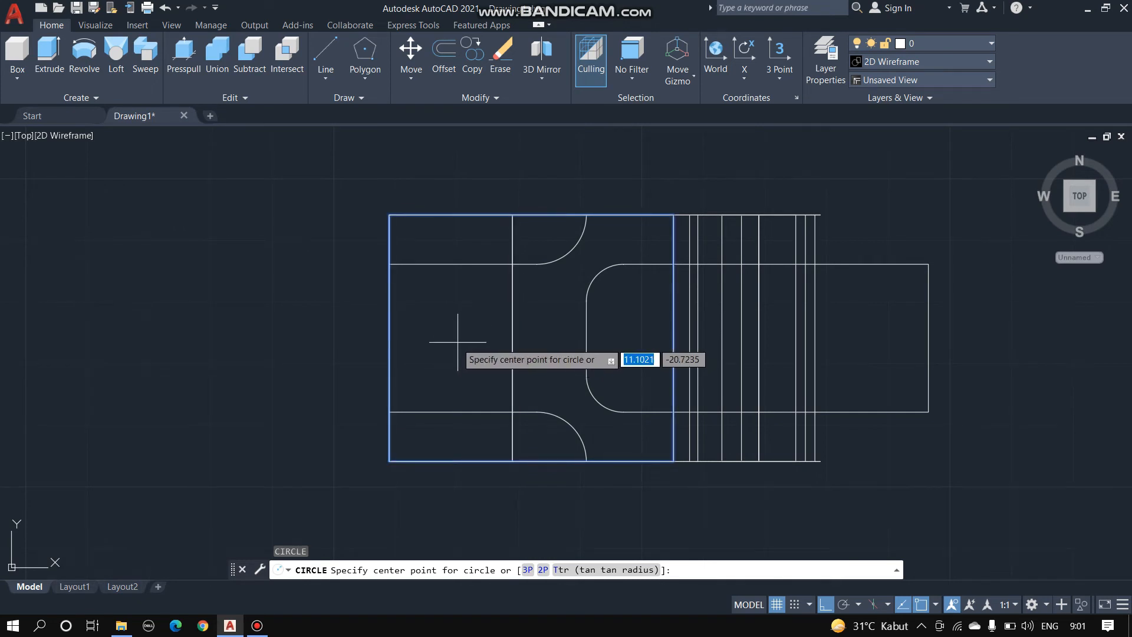
pyautogui.click(389, 337)
pyautogui.write('D')
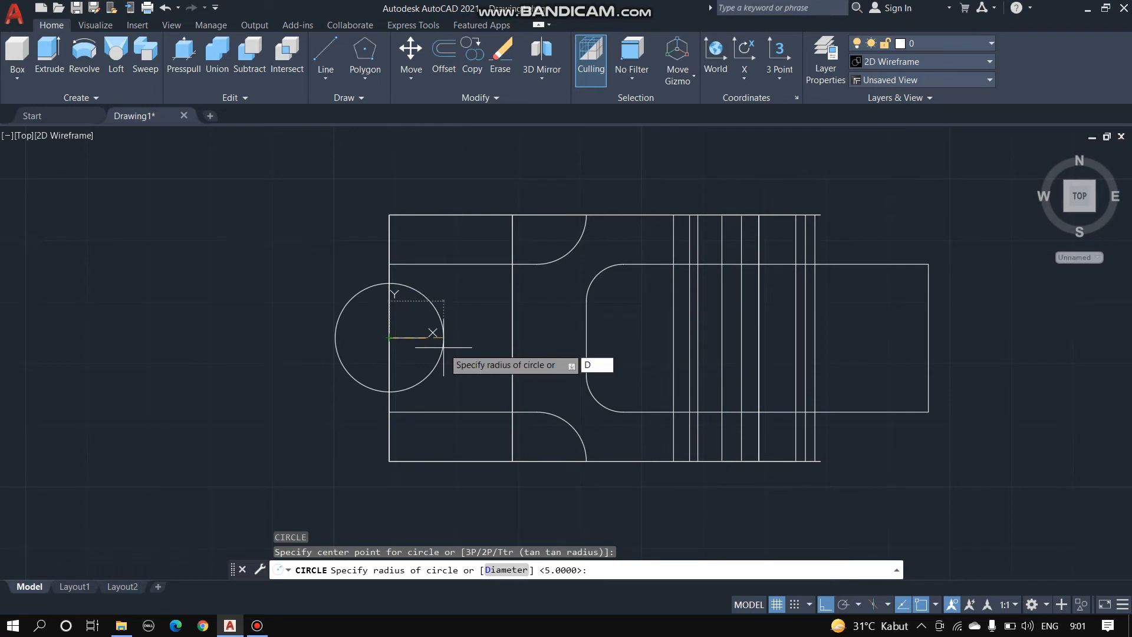
pyautogui.write('D')
pyautogui.press('Return')
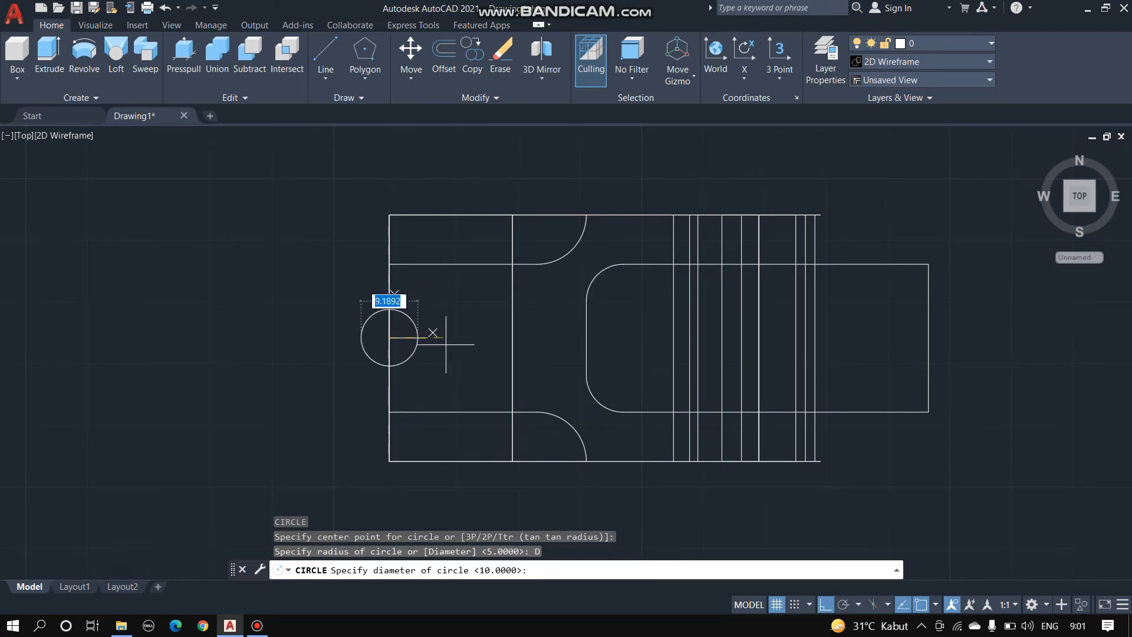
pyautogui.press('Return')
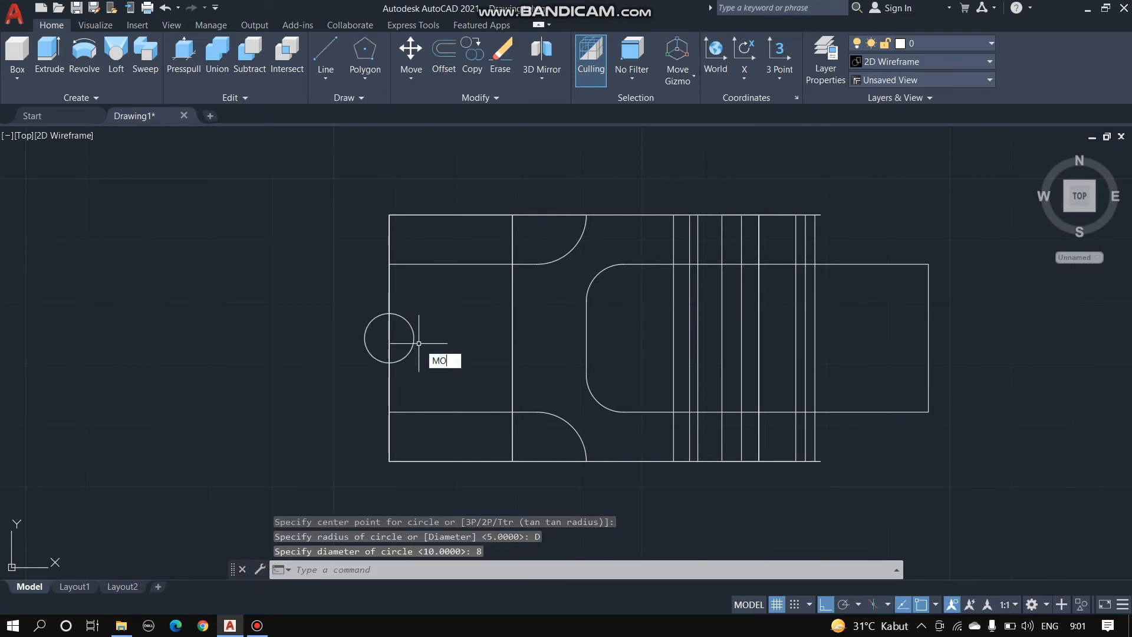
# Move the 8-diameter circle 10 units horizontally to the right into the plate, using its center as base point
pyautogui.write('VE')
pyautogui.press('Return')
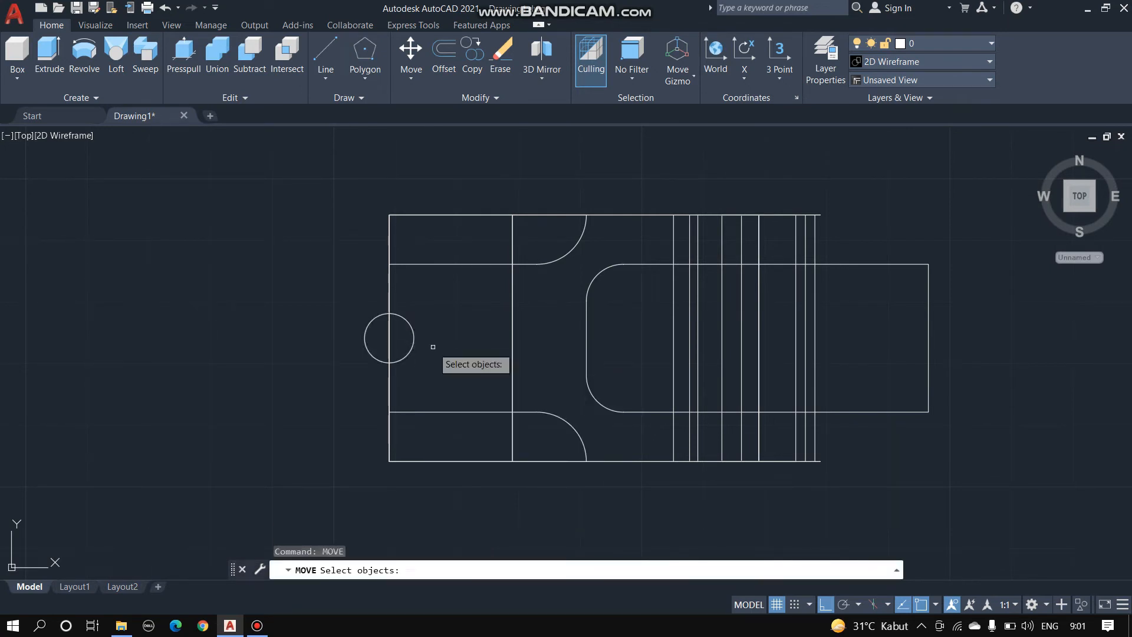
pyautogui.click(413, 342)
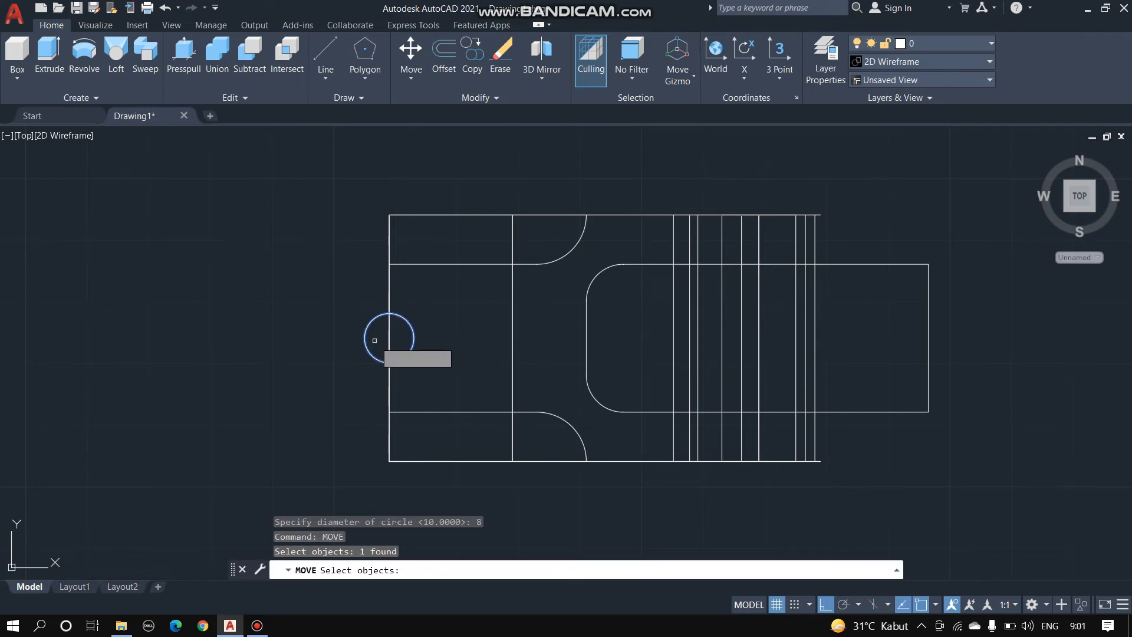
pyautogui.press('Return')
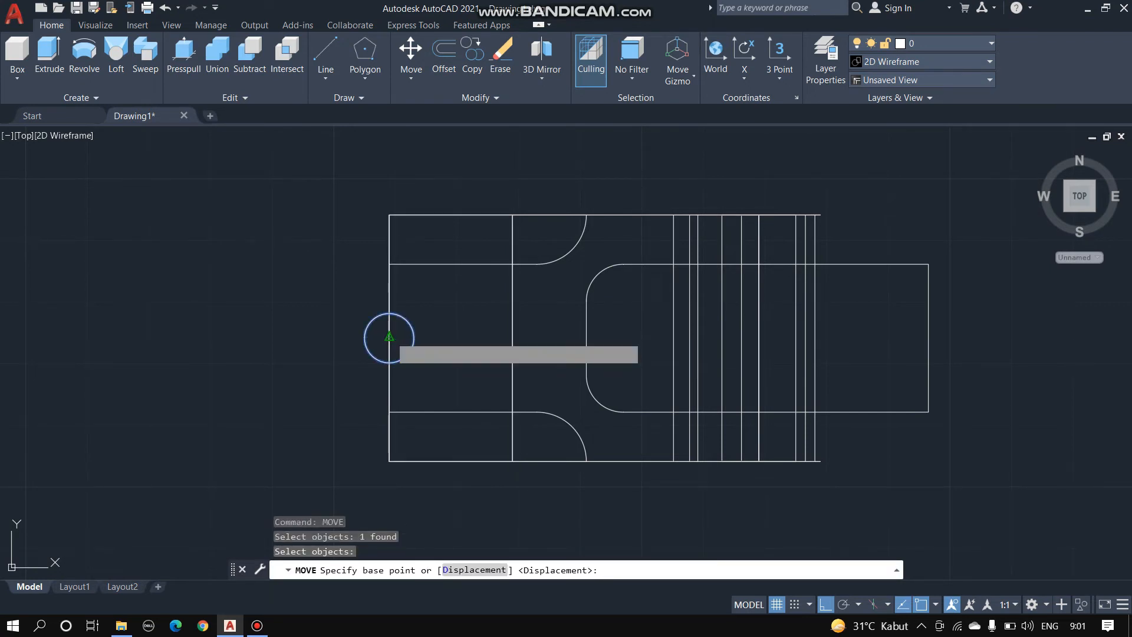
pyautogui.click(388, 338)
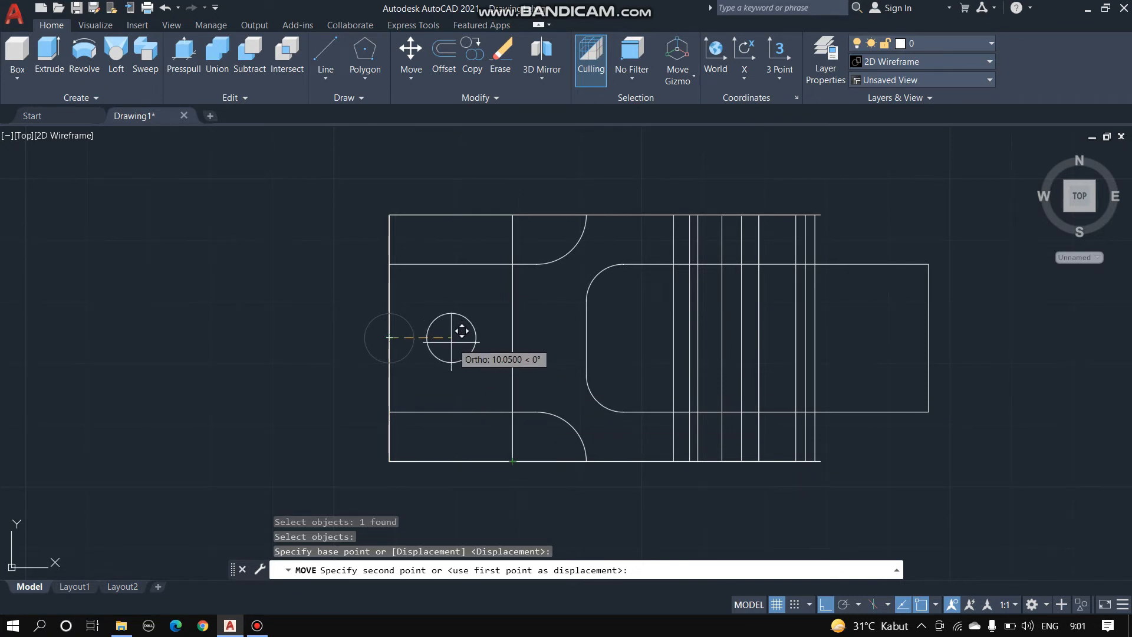
pyautogui.write('1')
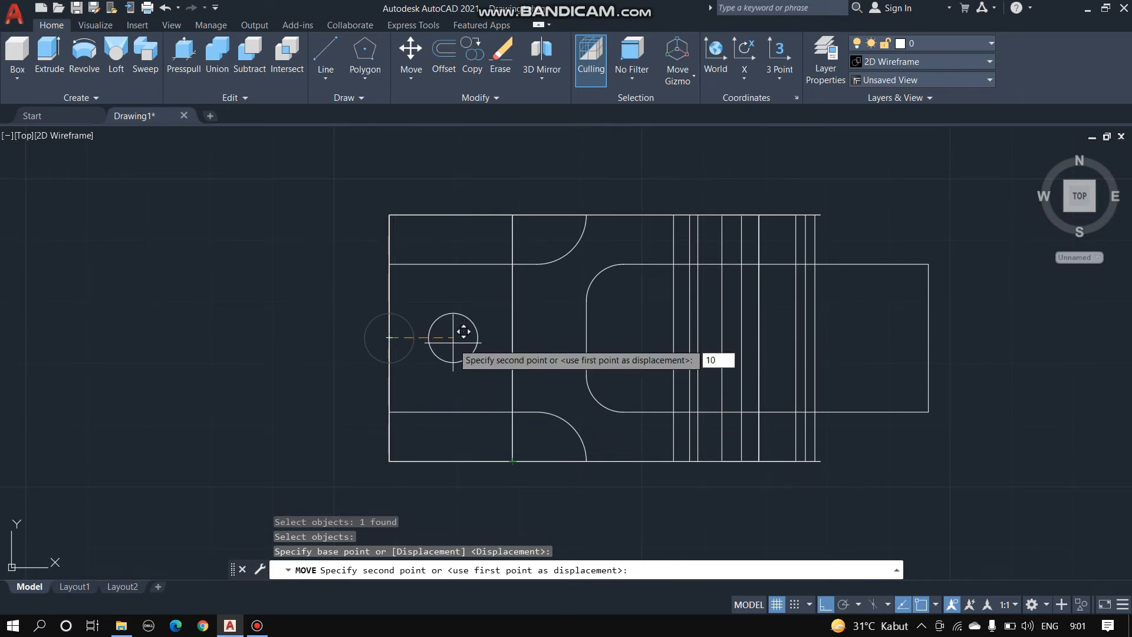
pyautogui.write('0')
pyautogui.press('Return')
# Switch the model to the SW Isometric view
pyautogui.scroll(-1, 451, 378)
pyautogui.scroll(1, 444, 365)
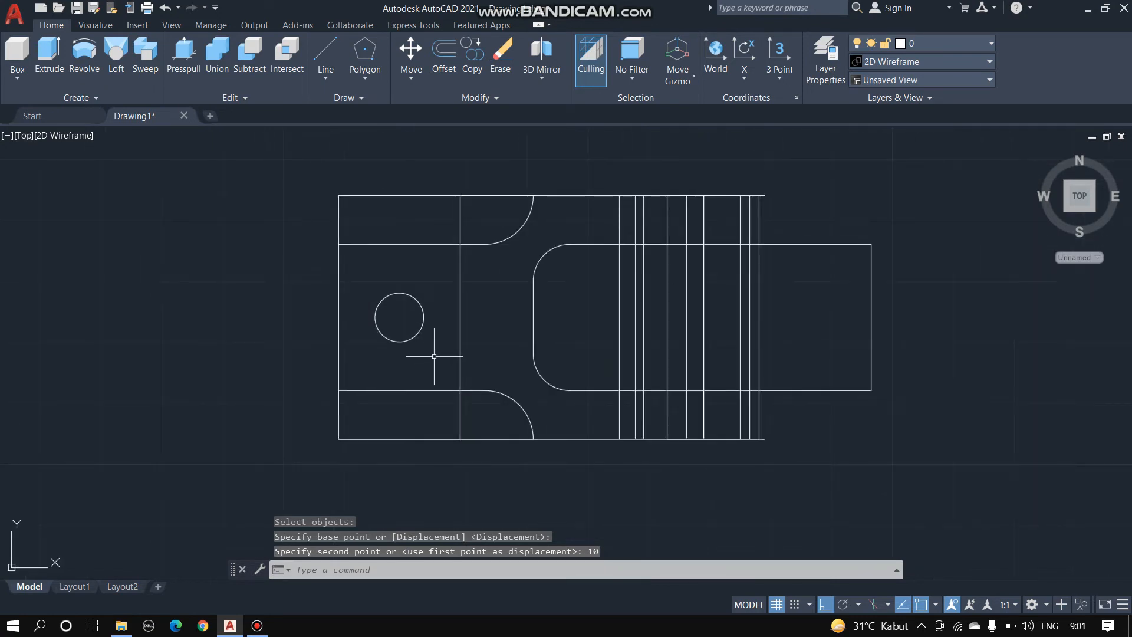
pyautogui.scroll(-1, 473, 271)
pyautogui.scroll(1, 460, 176)
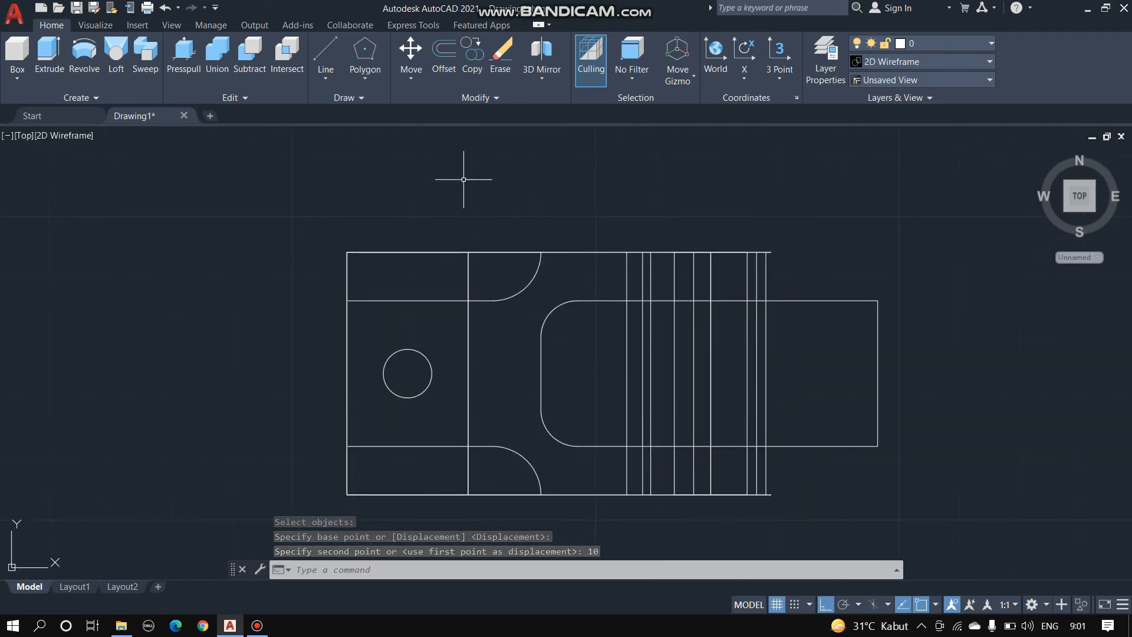
pyautogui.click(24, 136)
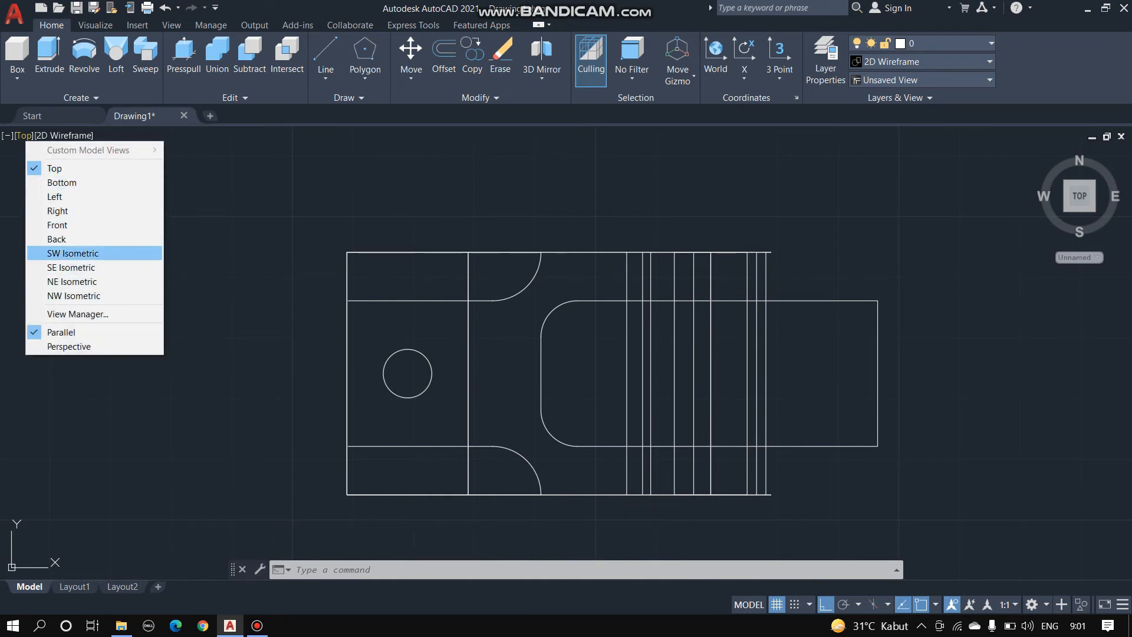
pyautogui.click(72, 253)
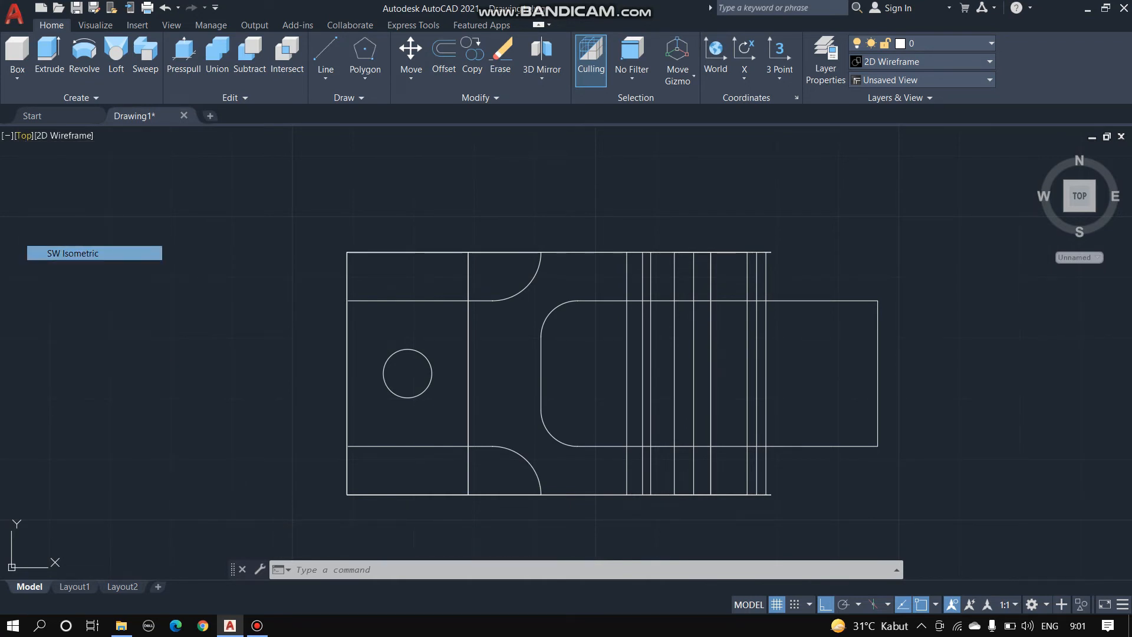
pyautogui.scroll(-6, 546, 370)
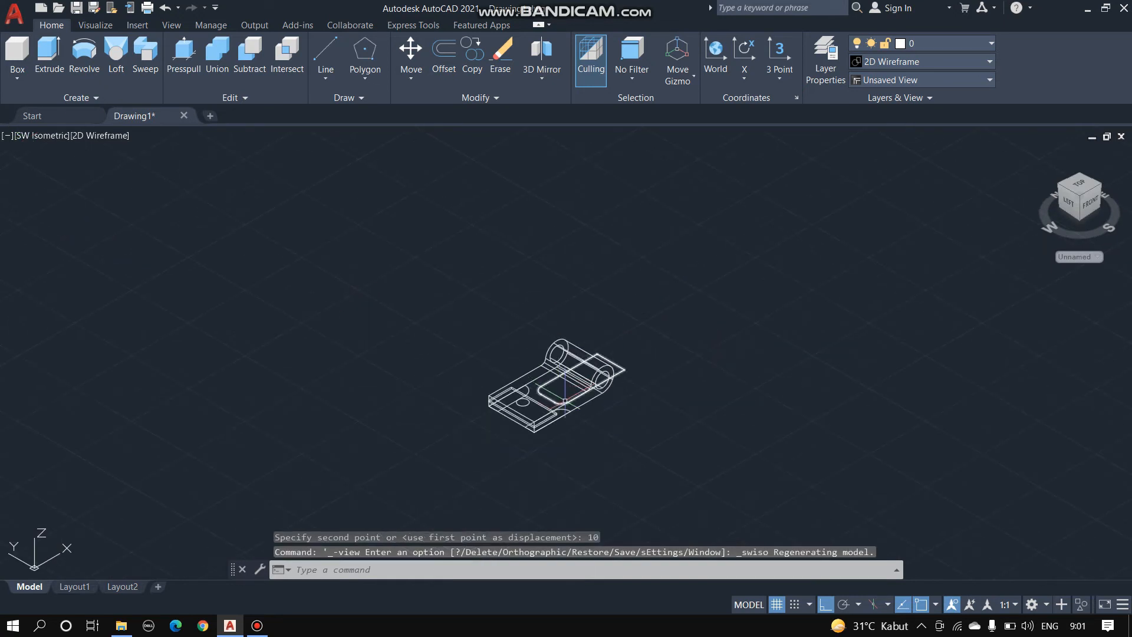
pyautogui.scroll(6, 562, 401)
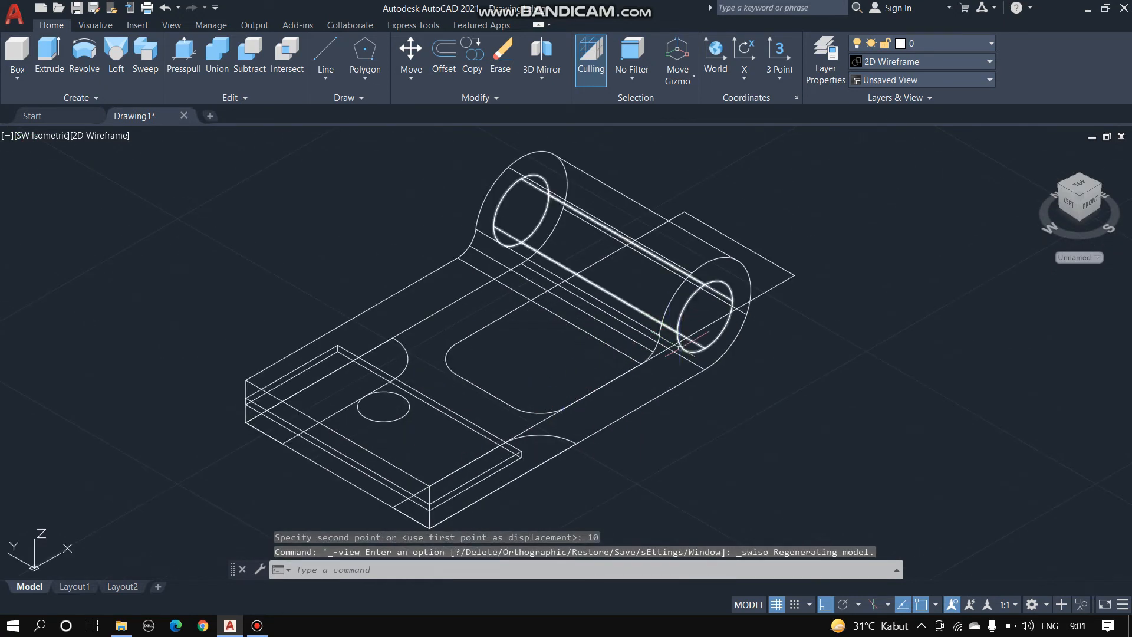
pyautogui.scroll(-2, 563, 402)
pyautogui.scroll(2, 633, 438)
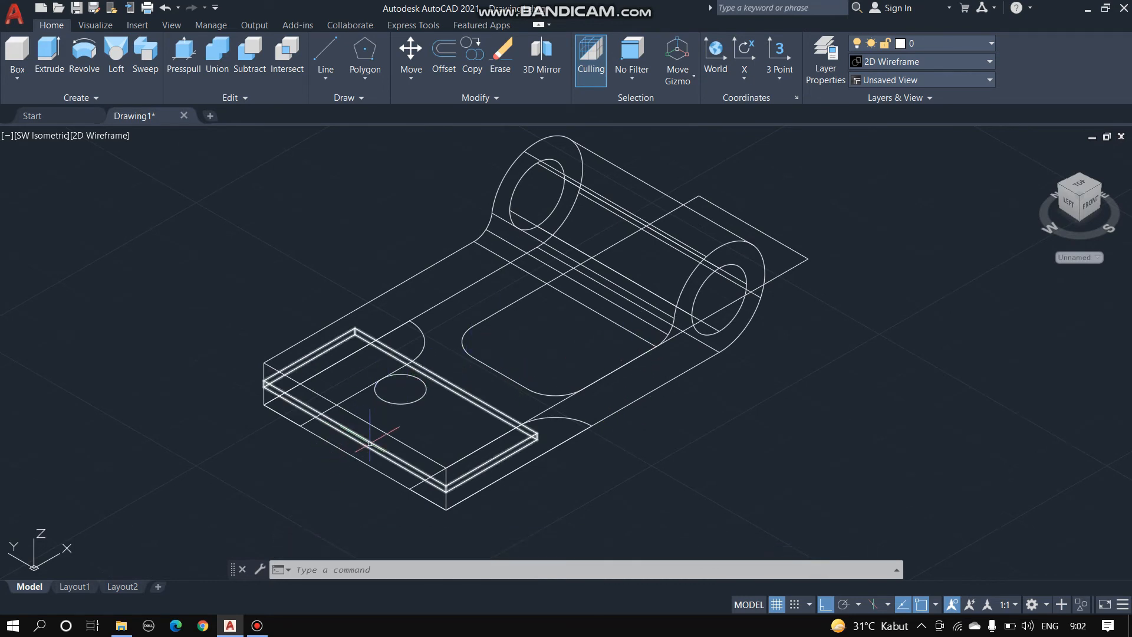
# Draw a short vertical line joining the midpoints of the thin inner slab's upper and lower edges on the plate's end face
pyautogui.scroll(4, 380, 466)
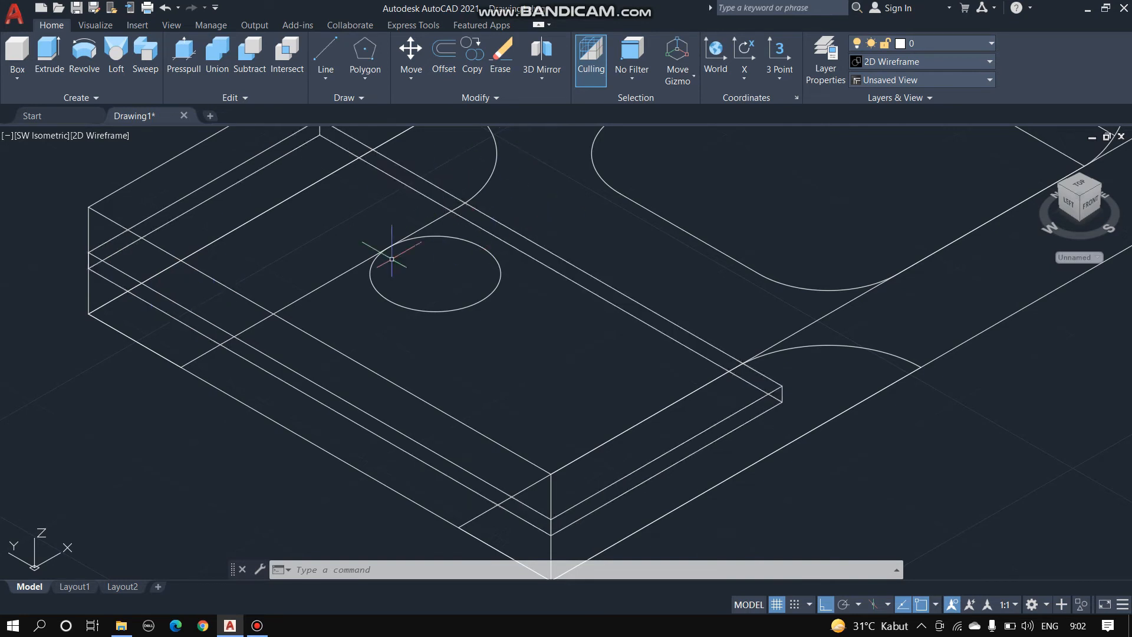
pyautogui.scroll(-4, 420, 157)
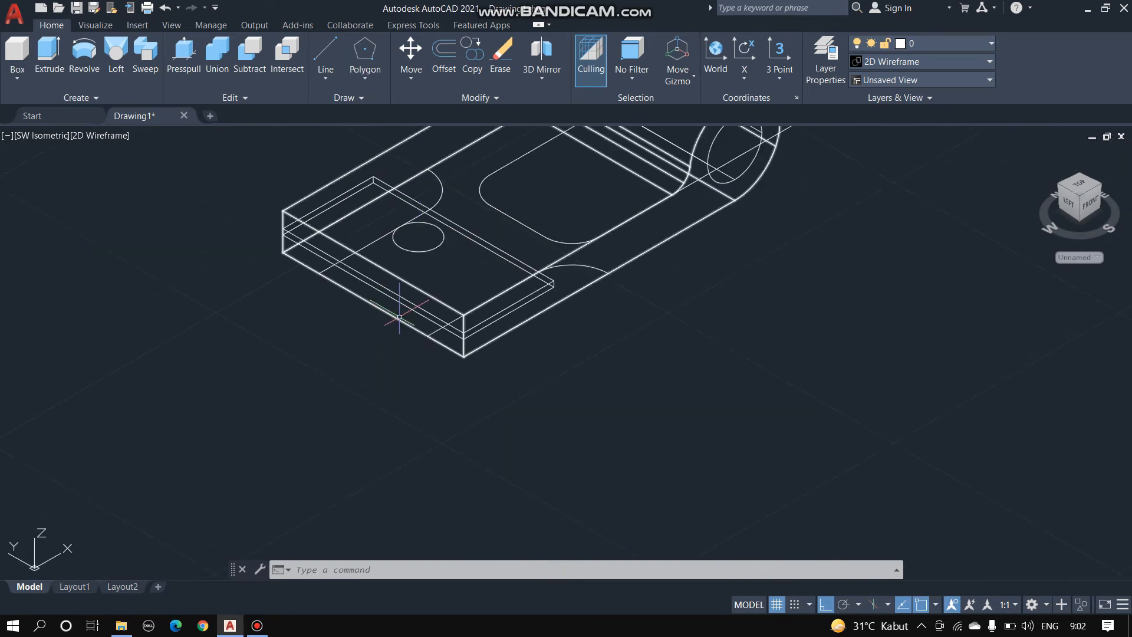
pyautogui.scroll(-7, 387, 269)
pyautogui.scroll(6, 384, 206)
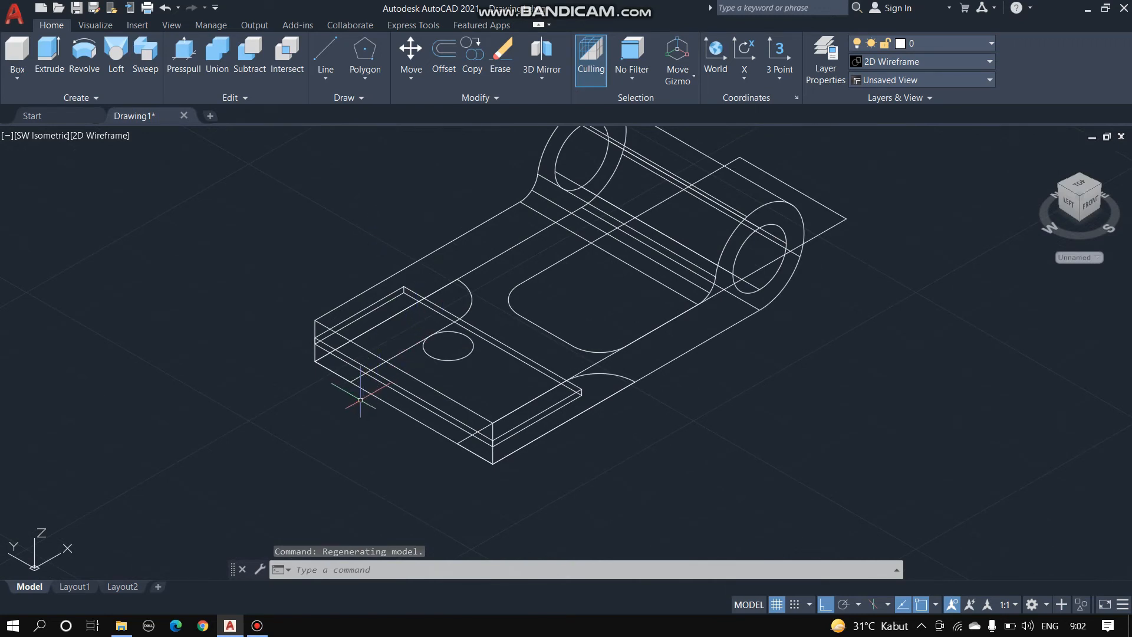
pyautogui.write('LINE')
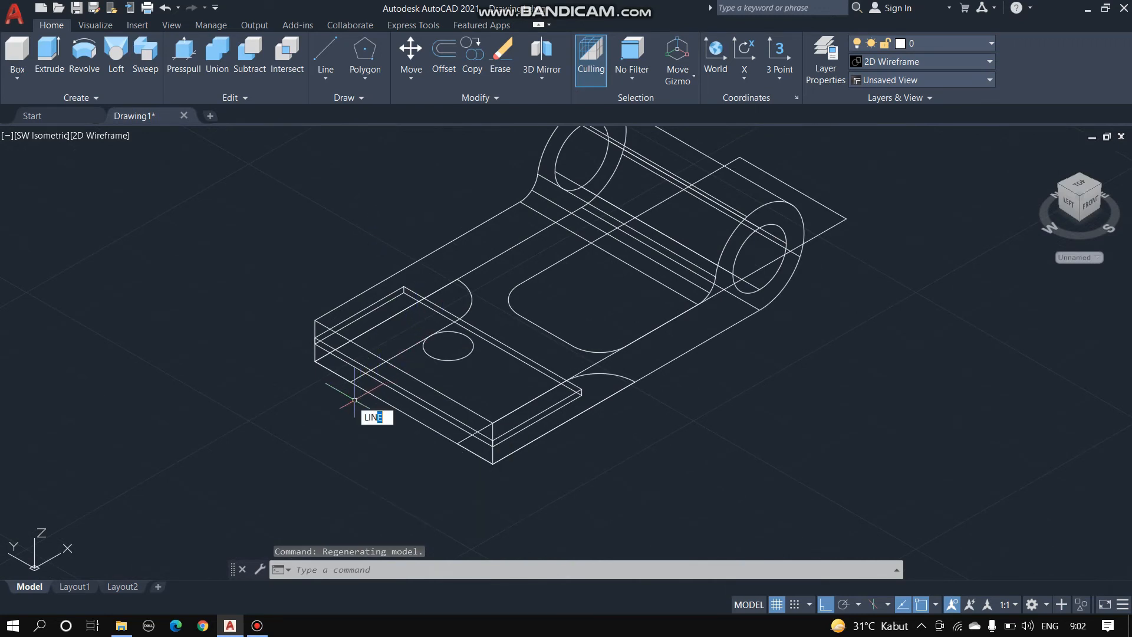
pyautogui.press('Return')
pyautogui.scroll(5, 377, 412)
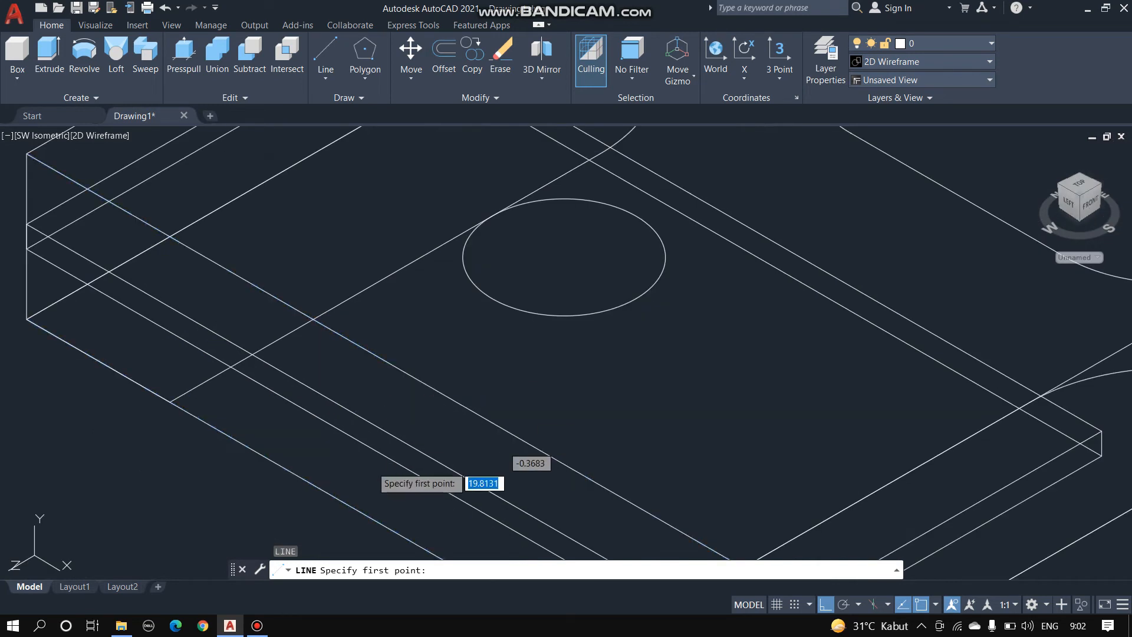
pyautogui.click(385, 453)
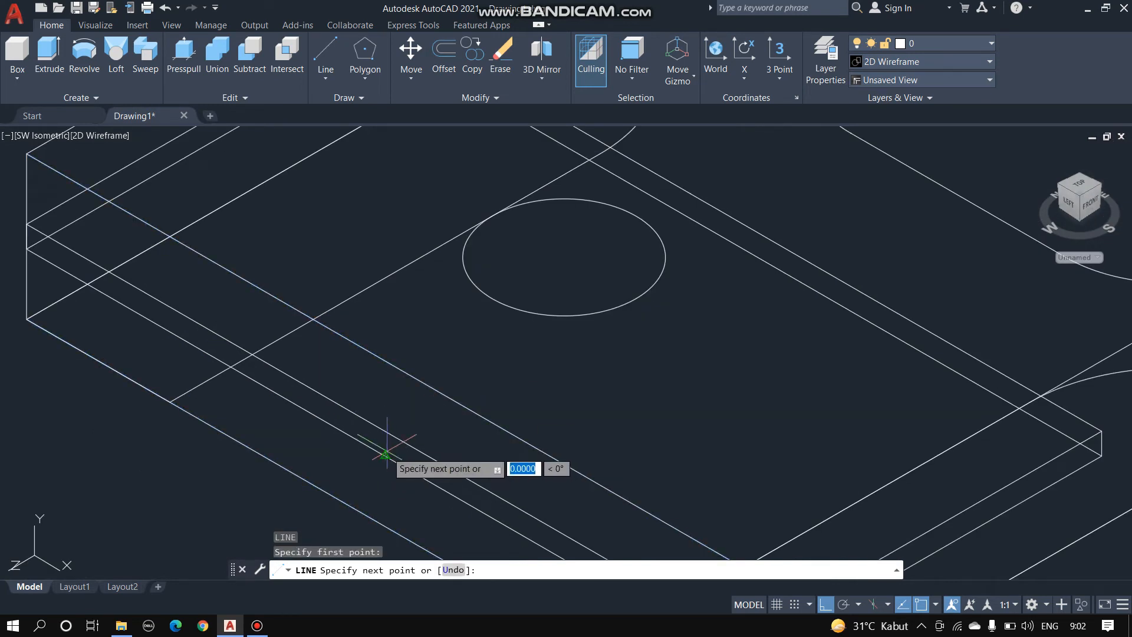
pyautogui.click(380, 418)
pyautogui.scroll(-5, 442, 486)
pyautogui.press('Escape')
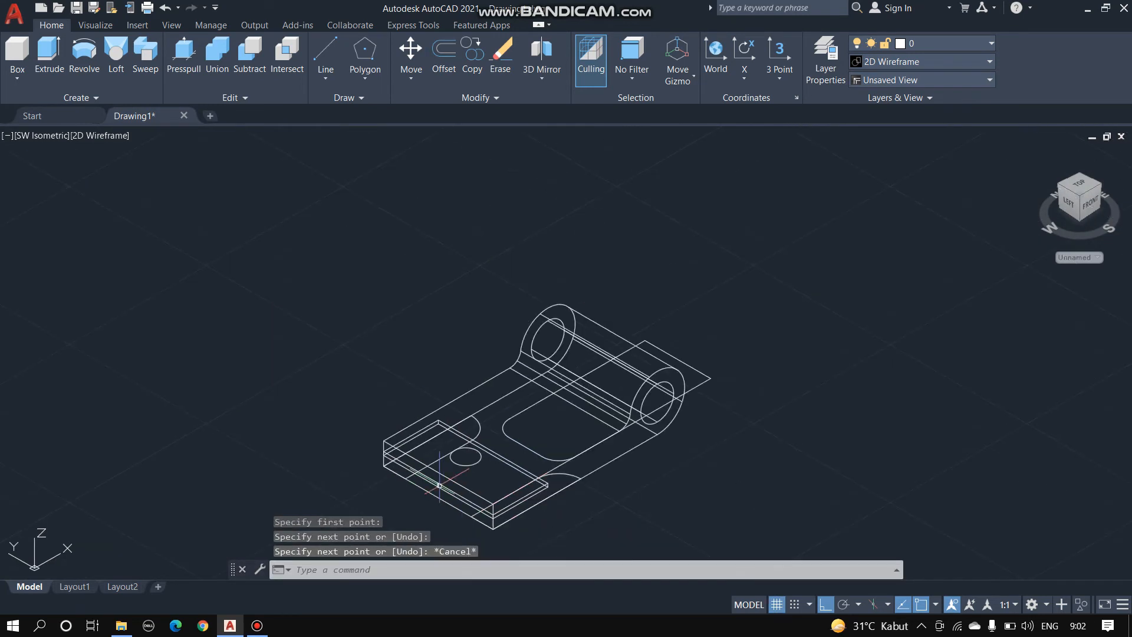
# Draw a circle with a radius of about 2 centered on the short vertical line's midpoint on the slab's end face
pyautogui.scroll(-1, 430, 508)
pyautogui.scroll(5, 416, 448)
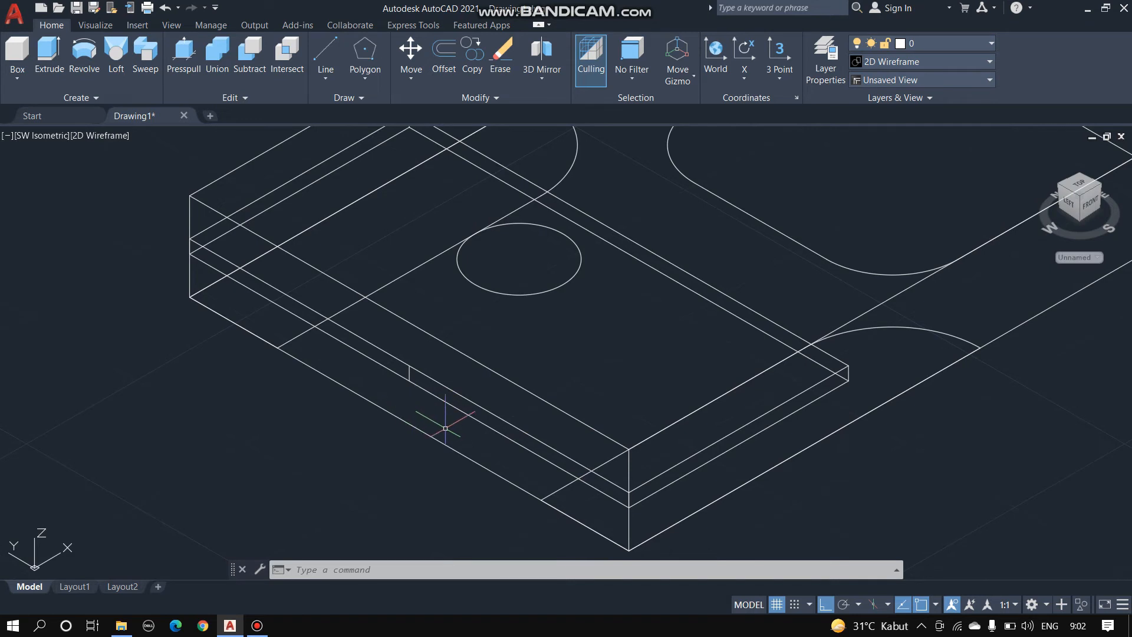
pyautogui.write('C')
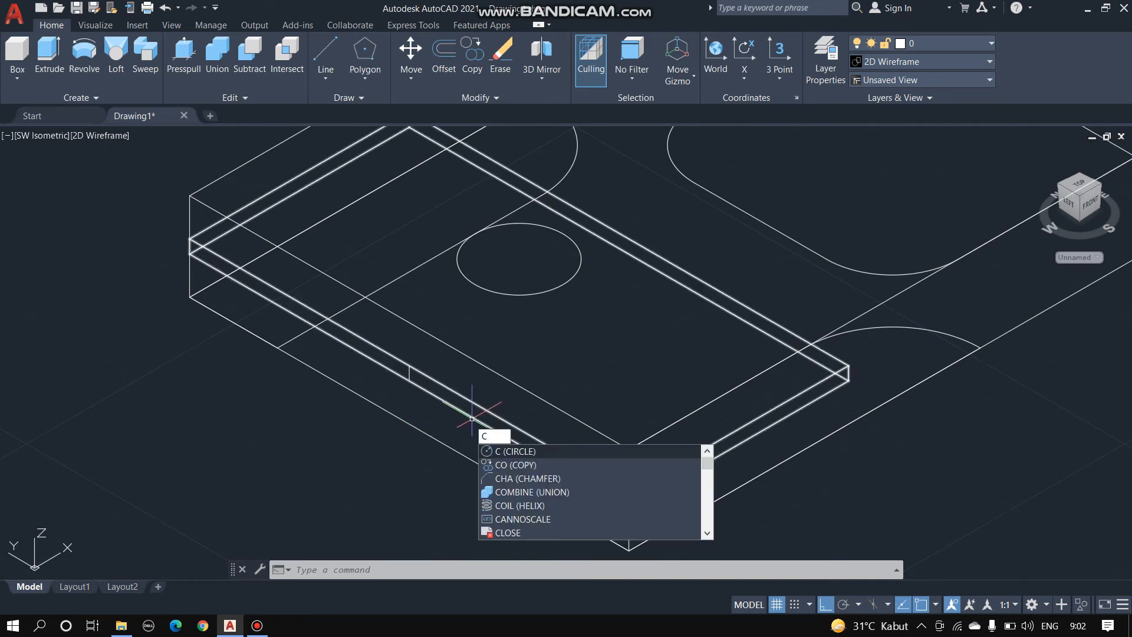
pyautogui.press('Return')
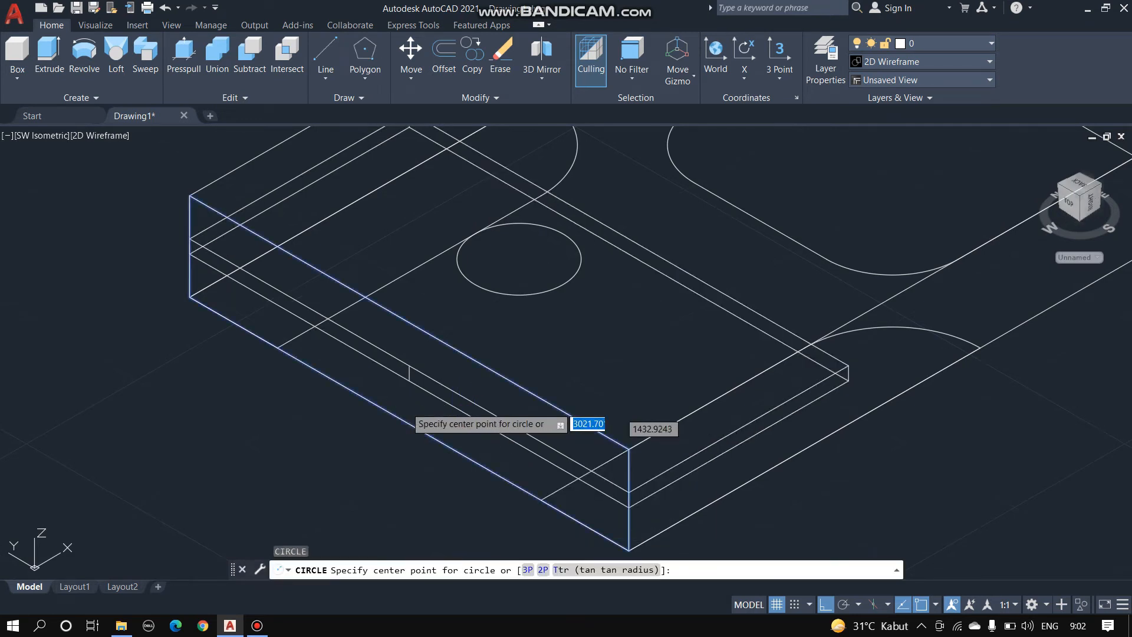
pyautogui.click(410, 375)
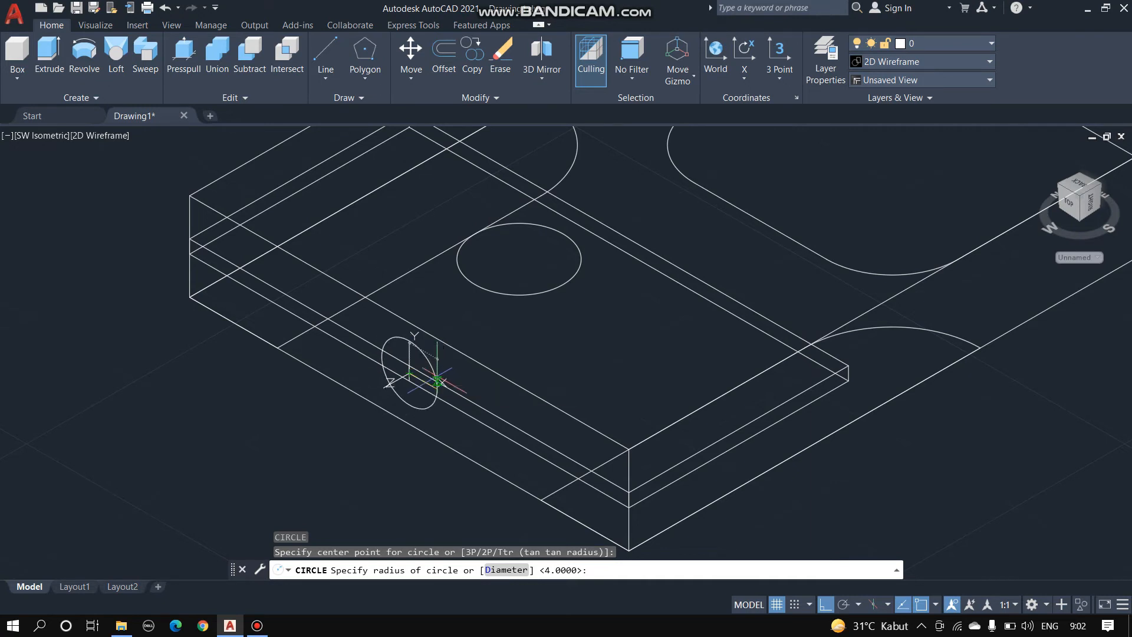
pyautogui.click(438, 383)
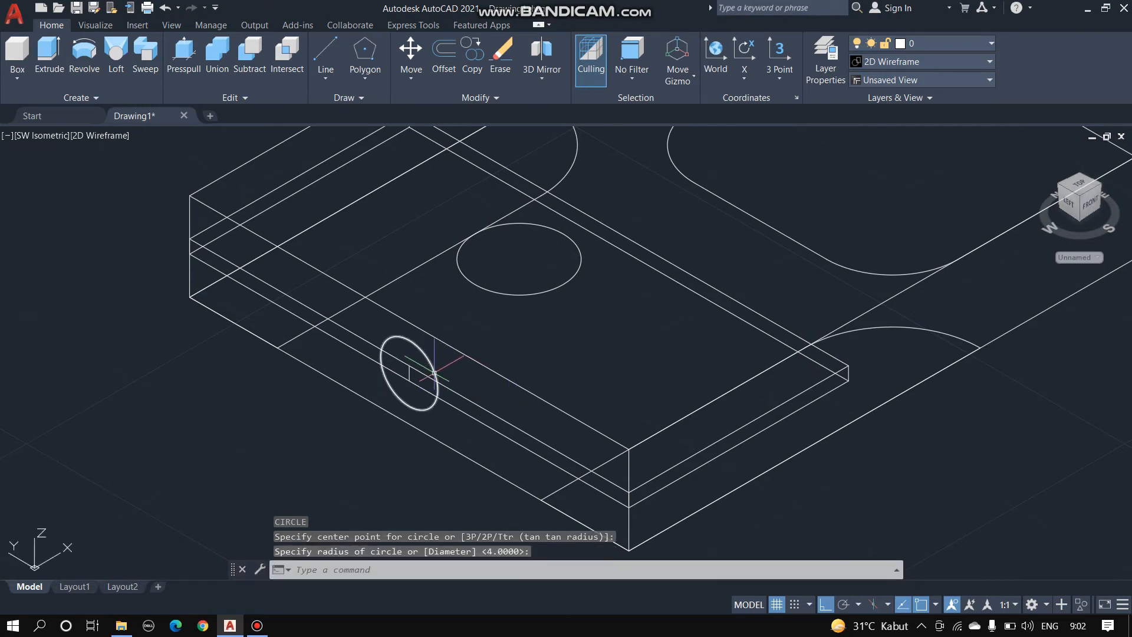
pyautogui.write('E')
pyautogui.press('BackSpace')
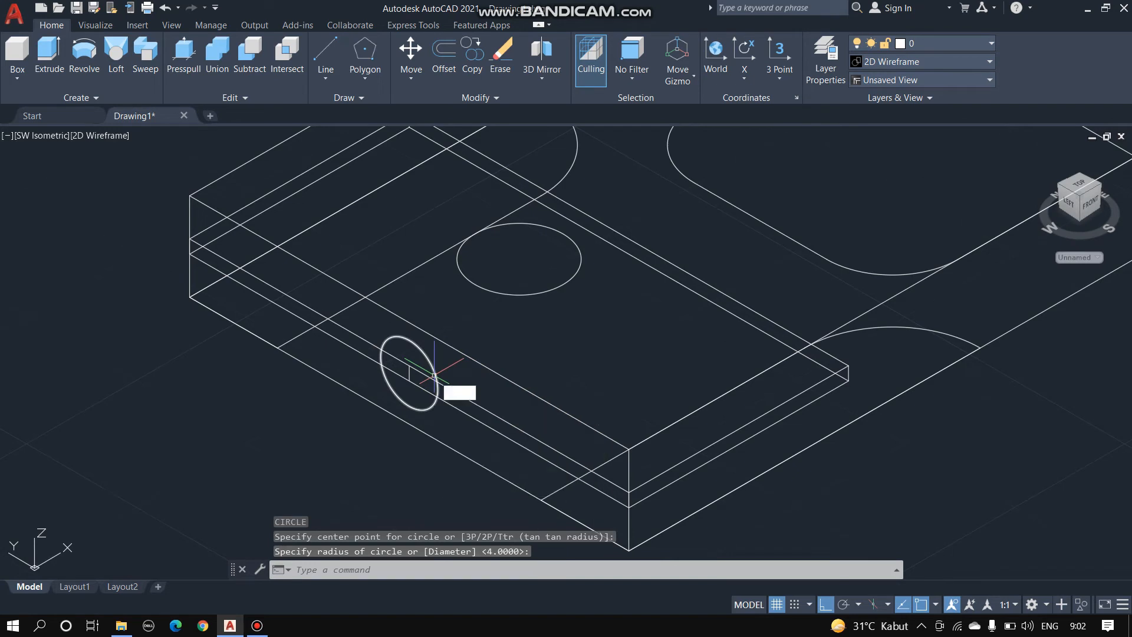
pyautogui.press('Escape')
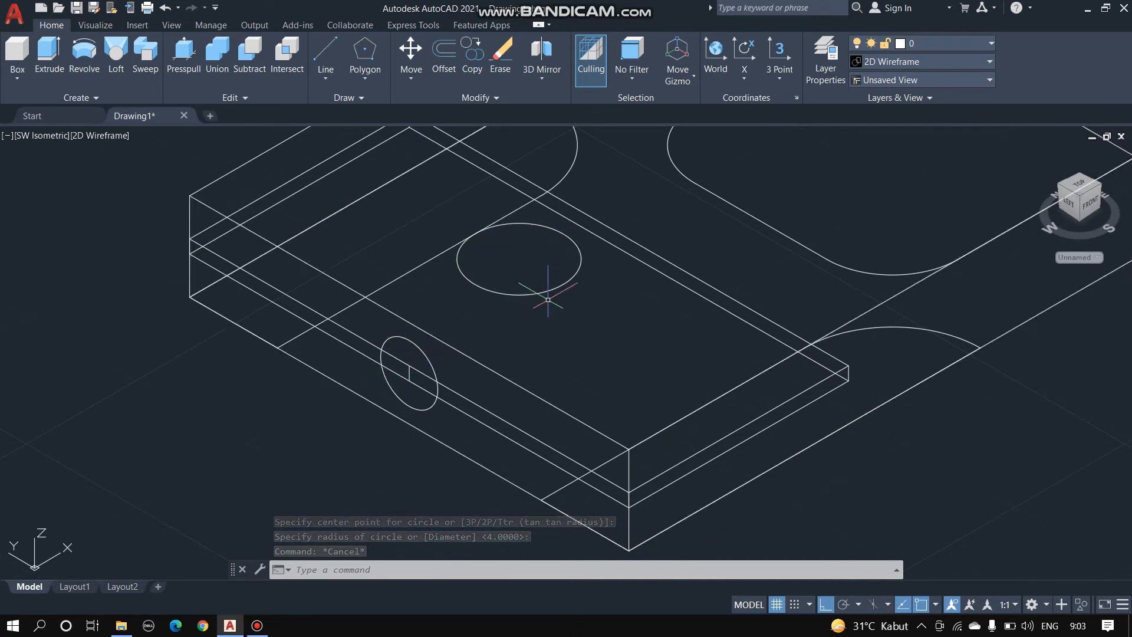
# Delete the circle around the short vertical line on the slab's end face
pyautogui.click(430, 366)
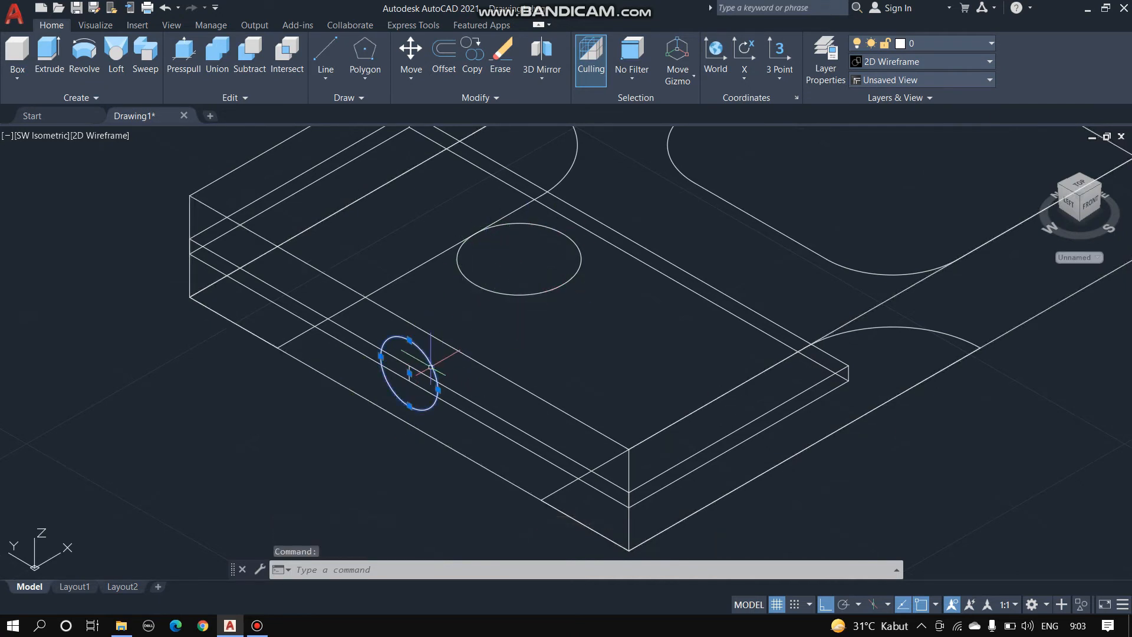
pyautogui.press('Delete')
pyautogui.press('Escape')
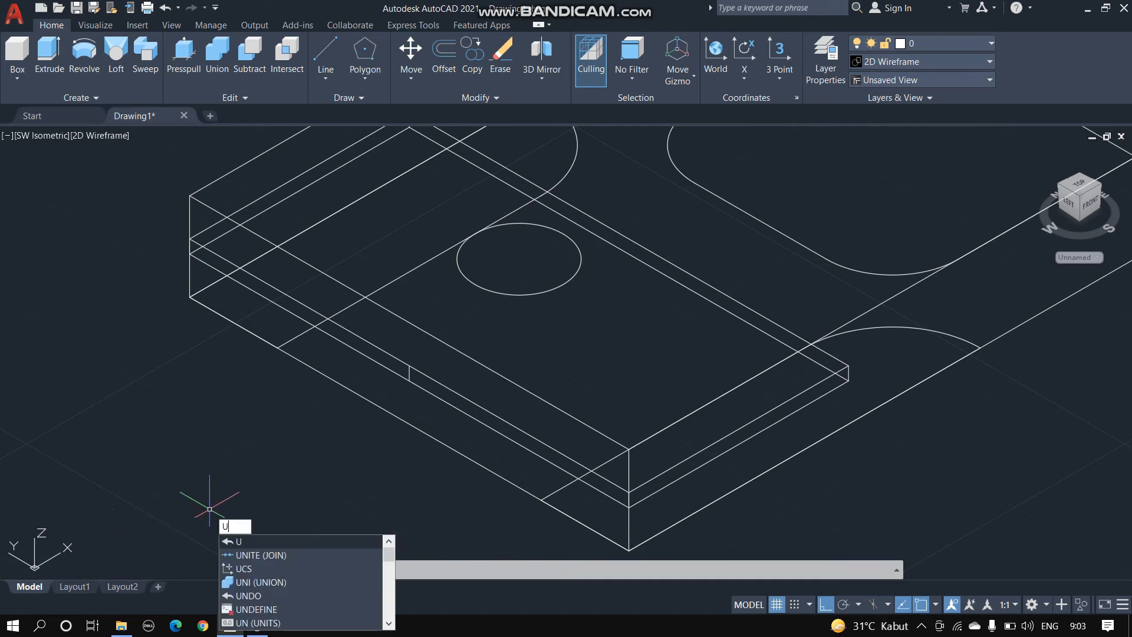
# Define a new UCS on the end face with its origin at the short line's midpoint and its X-axis pointing up
pyautogui.click(242, 569)
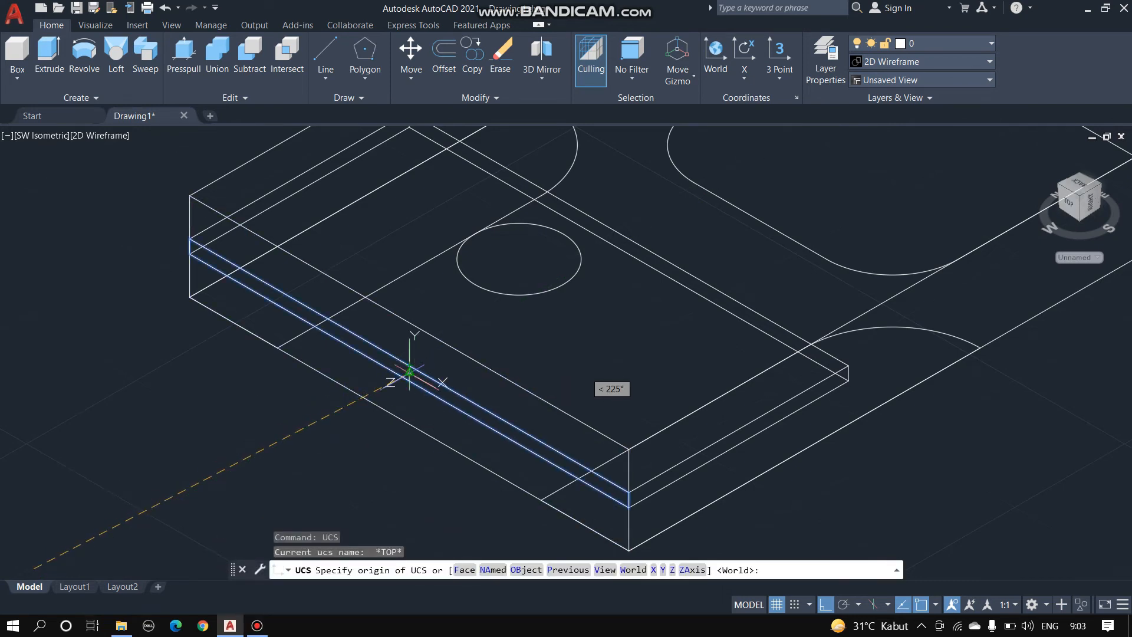
pyautogui.click(406, 371)
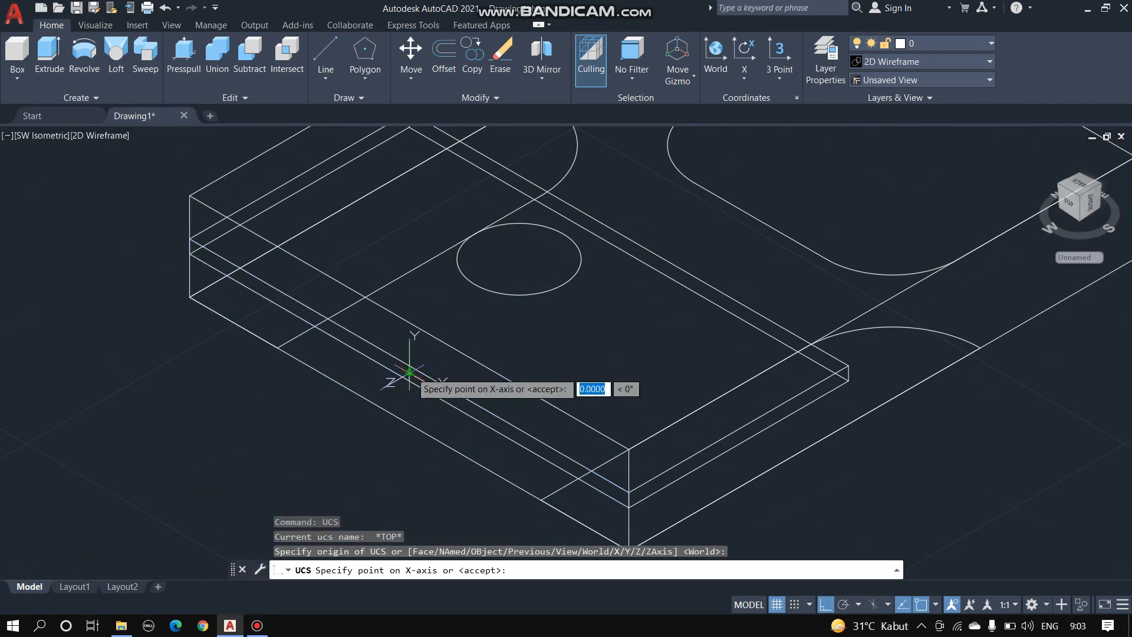
pyautogui.click(390, 336)
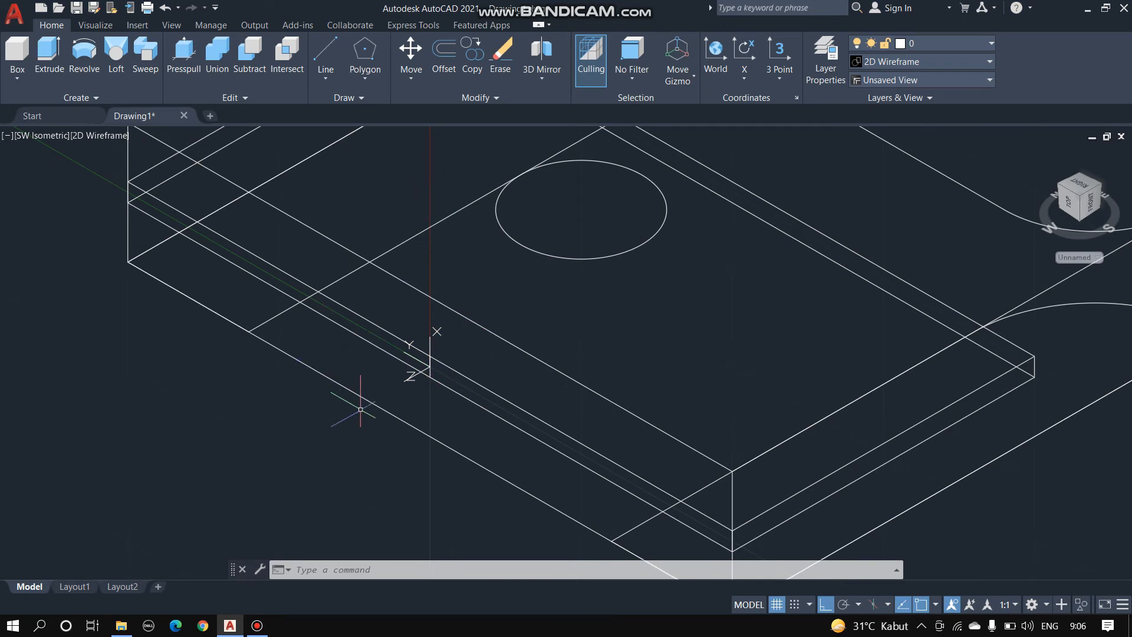
# Draw a circle of diameter 4 centered on the new UCS origin at the short vertical line's midpoint
pyautogui.scroll(-3, 383, 416)
pyautogui.scroll(3, 386, 415)
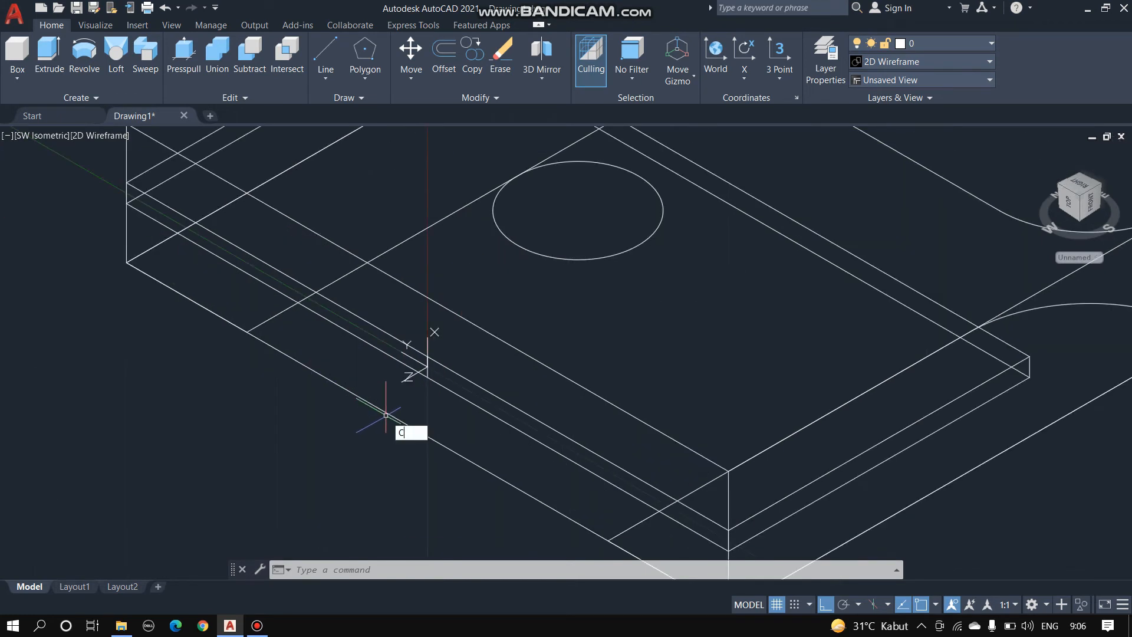
pyautogui.press('Return')
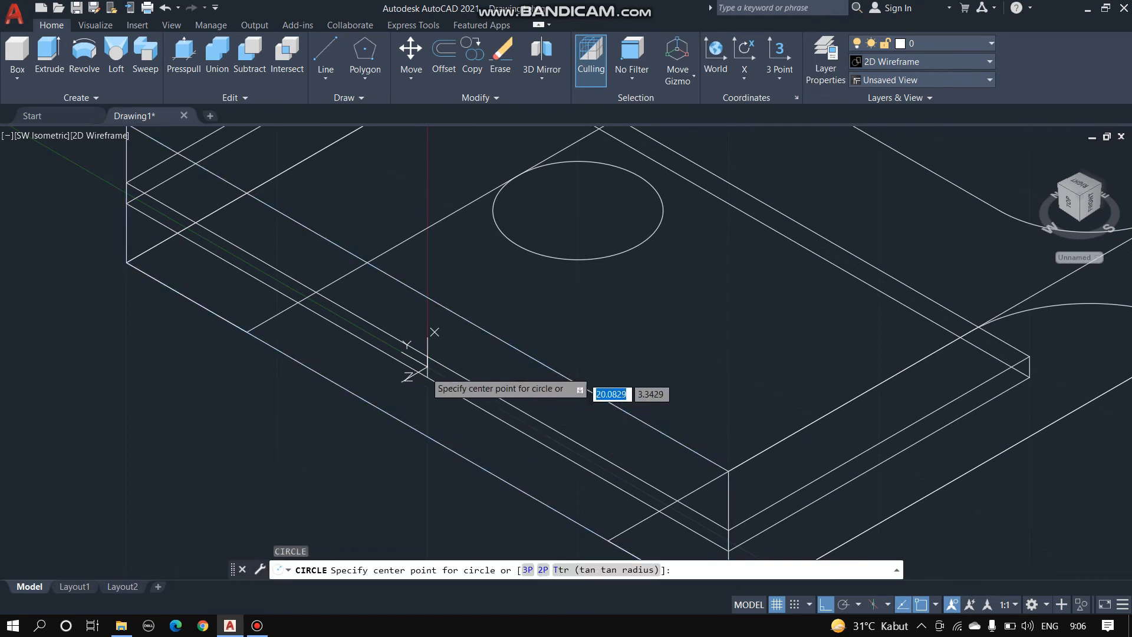
pyautogui.click(428, 369)
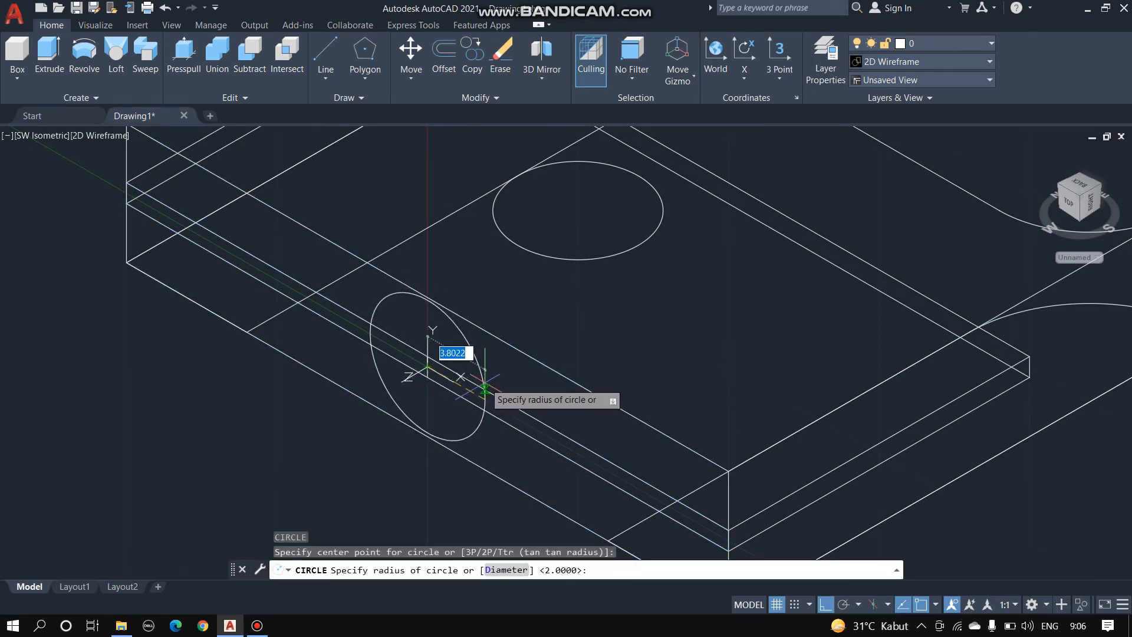
pyautogui.write('D')
pyautogui.press('Return')
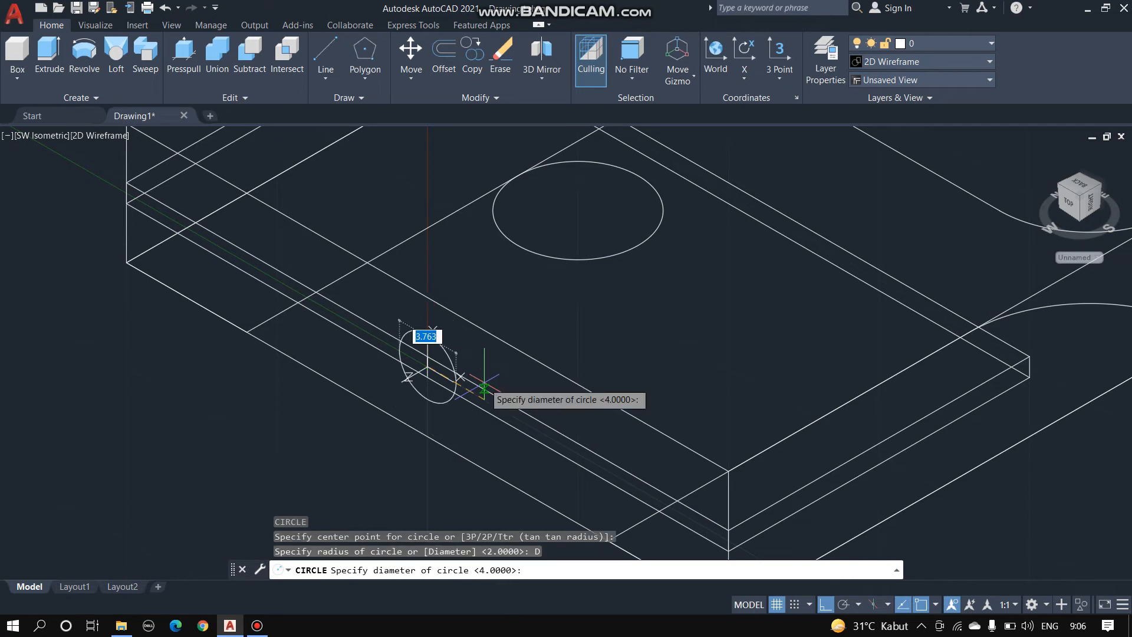
pyautogui.press('Return')
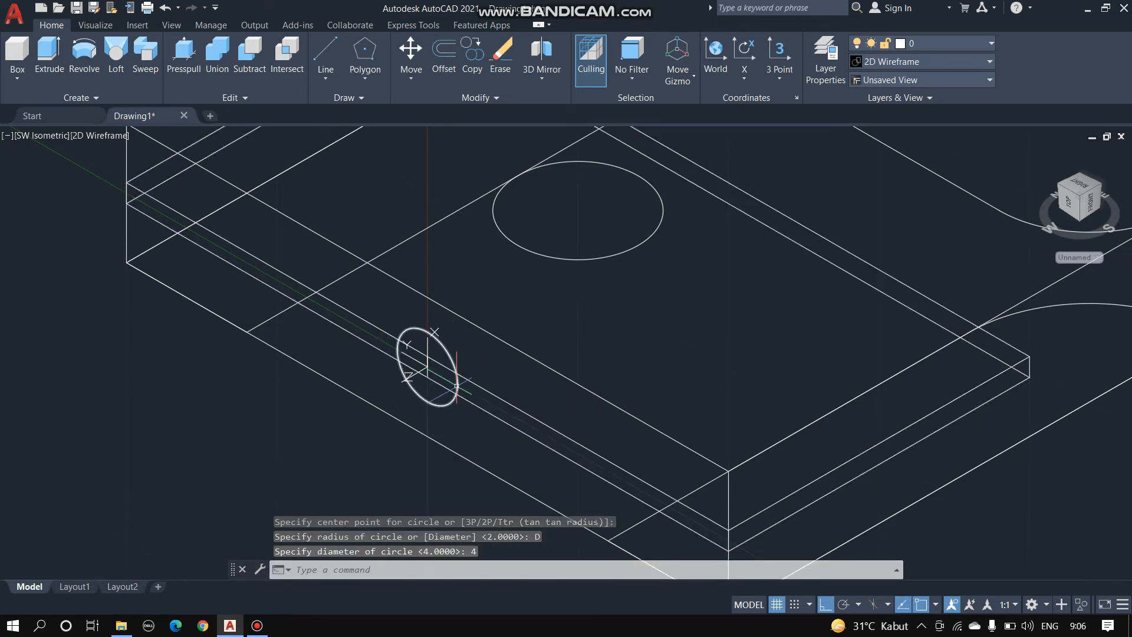
pyautogui.click(458, 384)
pyautogui.press('Escape')
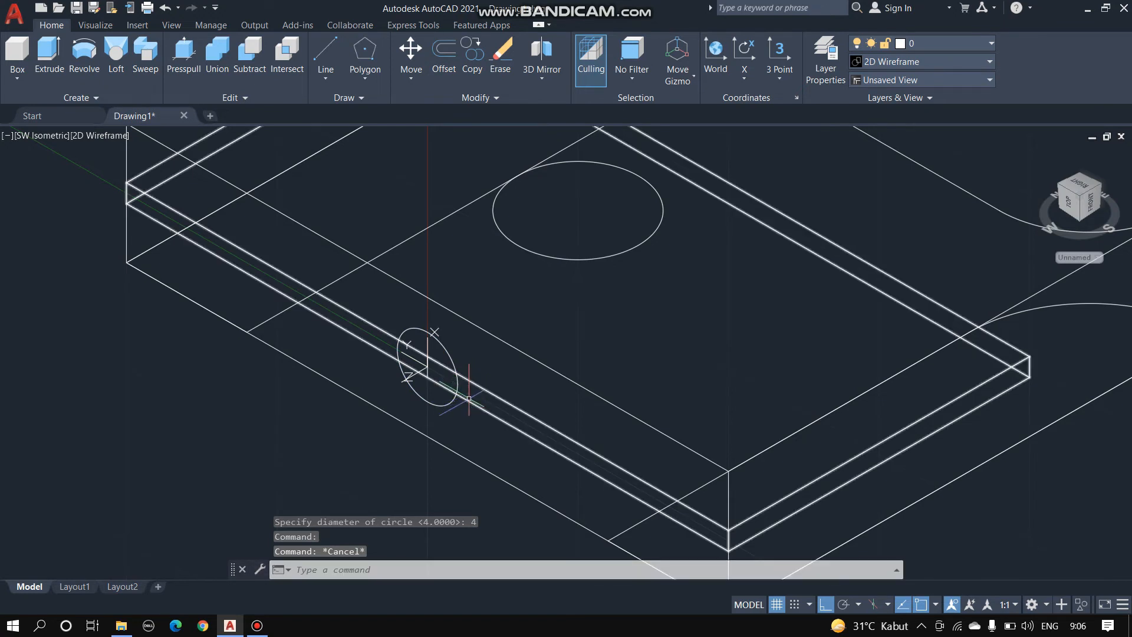
# Move the 4-diameter circle 10 units from its center along the slab's end face toward the plate's front corner
pyautogui.write('VE')
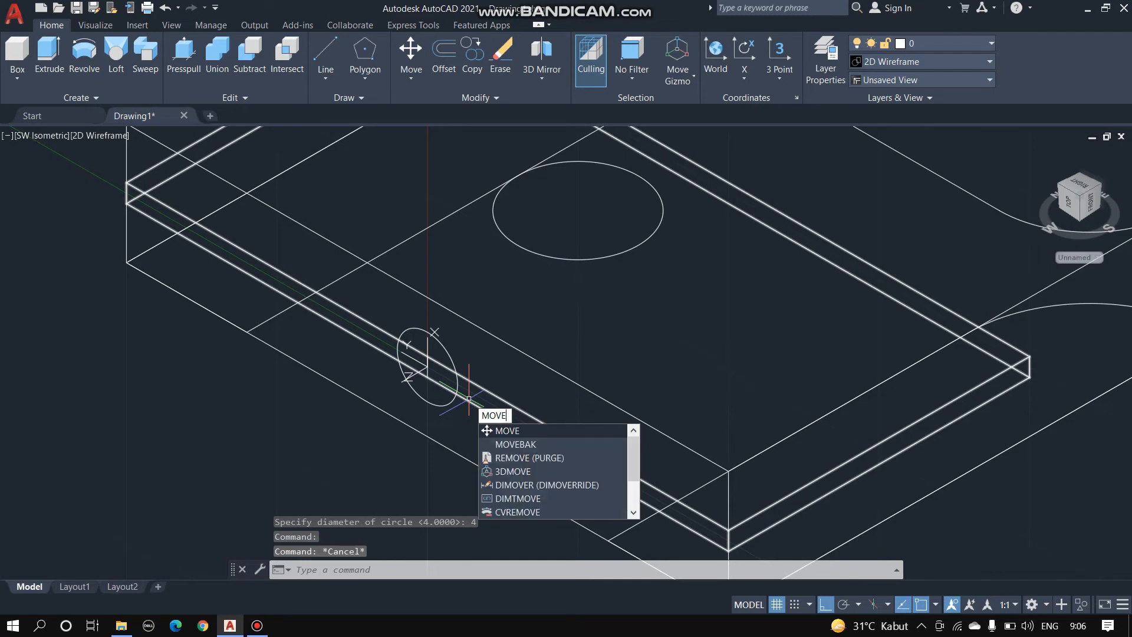
pyautogui.press('Return')
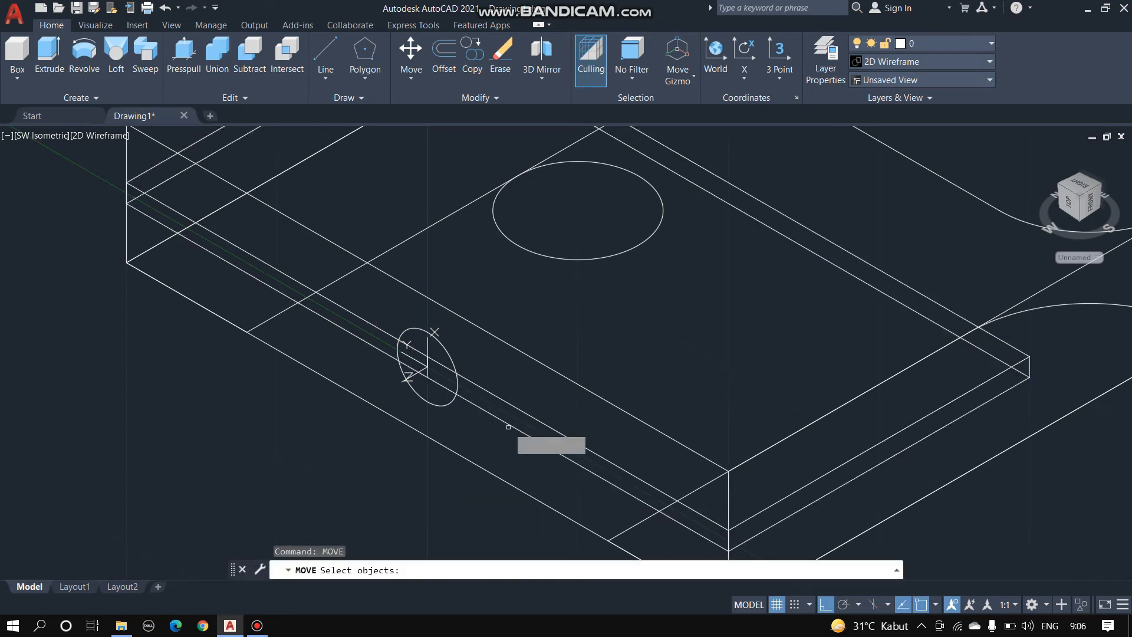
pyautogui.click(455, 386)
pyautogui.press('Return')
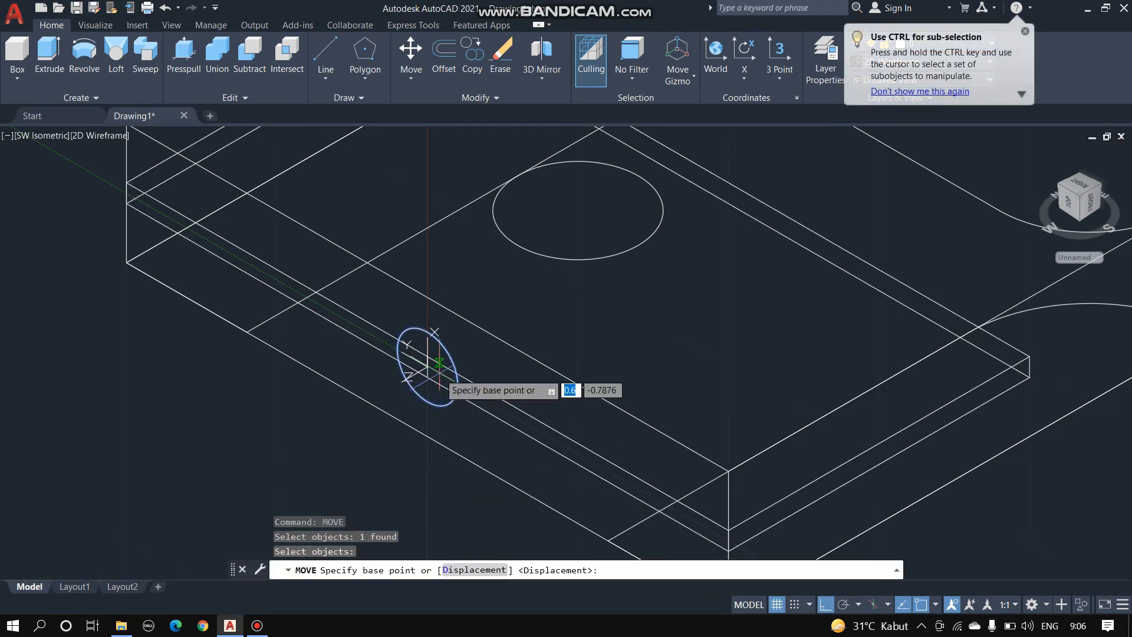
pyautogui.click(427, 365)
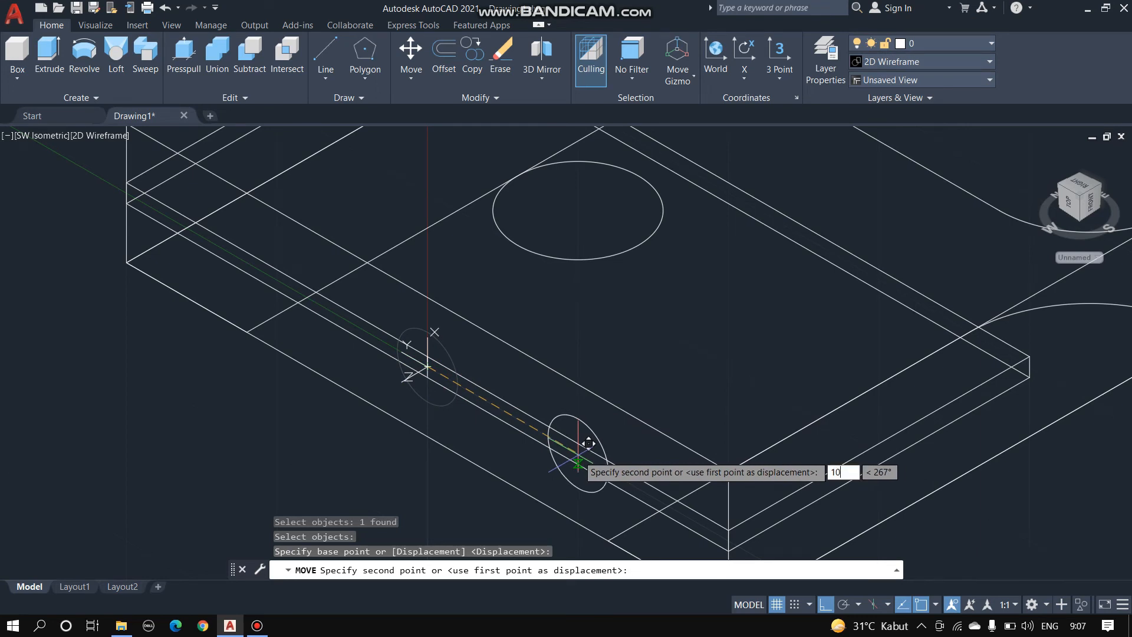
pyautogui.write('10')
pyautogui.press('Return')
# Inspect the moved 4-diameter circle's position on the slab's end face
pyautogui.scroll(5, 590, 484)
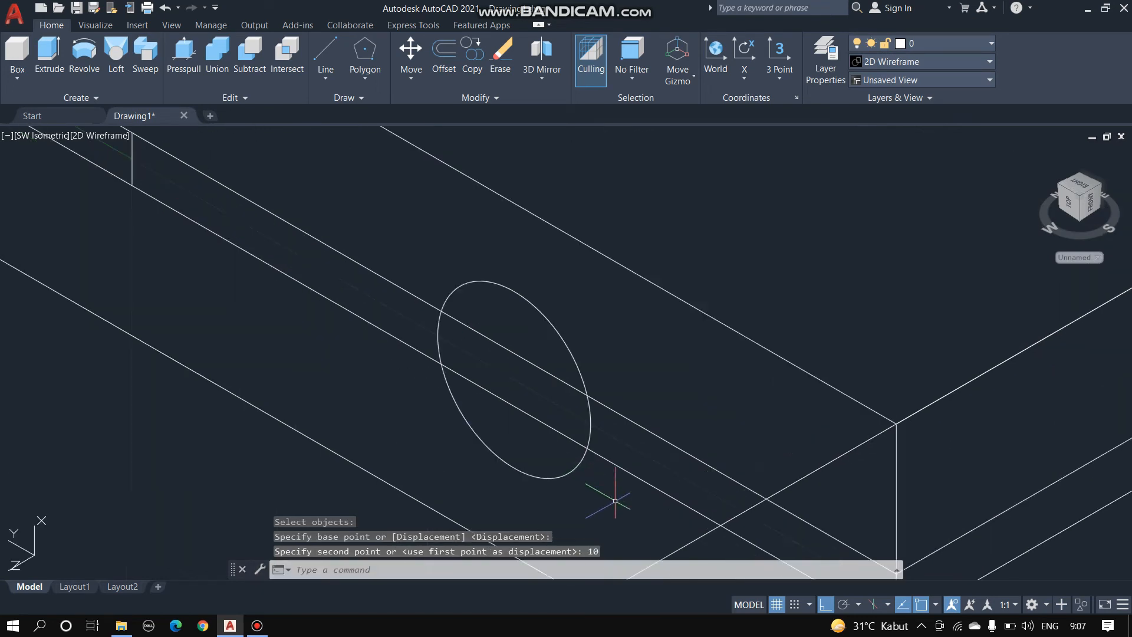
pyautogui.scroll(-5, 521, 416)
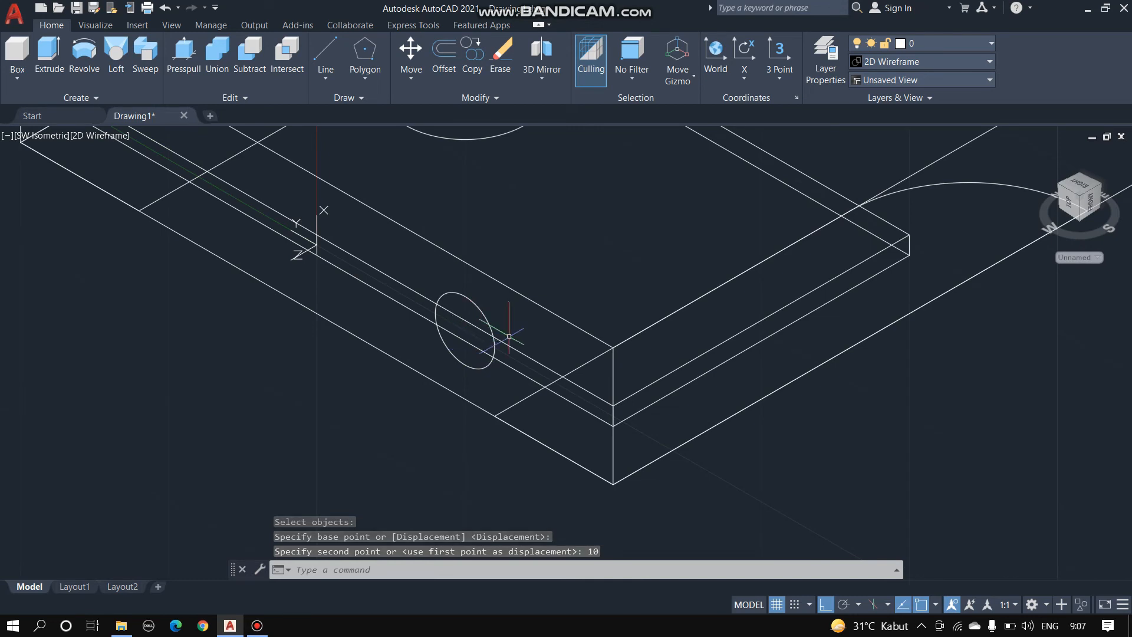
pyautogui.click(449, 350)
pyautogui.scroll(5, 454, 349)
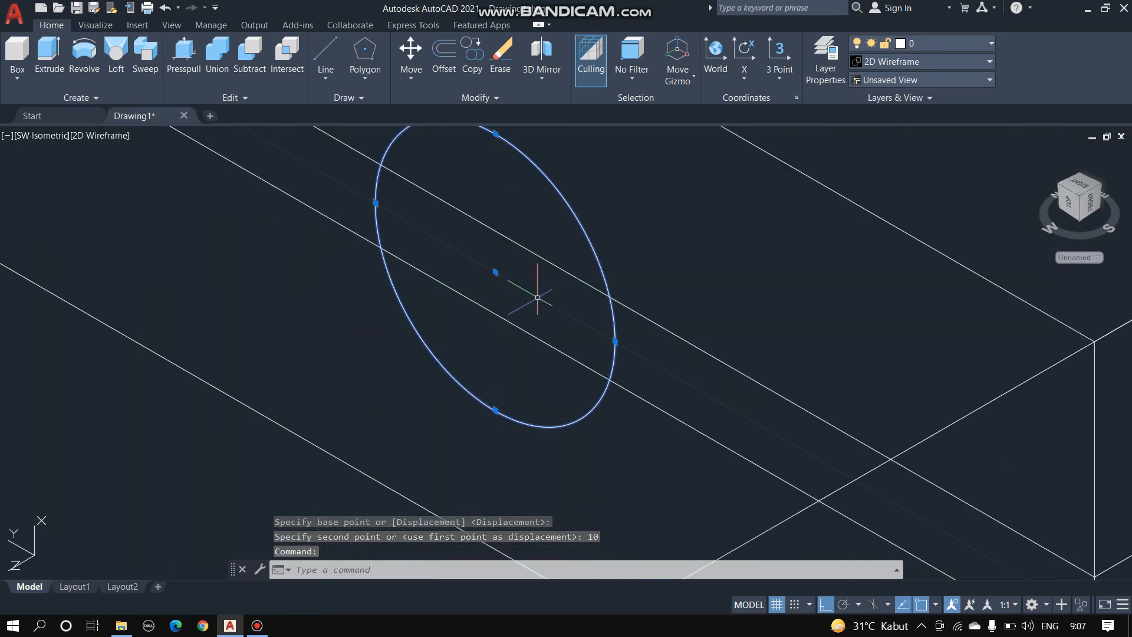
pyautogui.scroll(-5, 541, 298)
pyautogui.scroll(3, 568, 235)
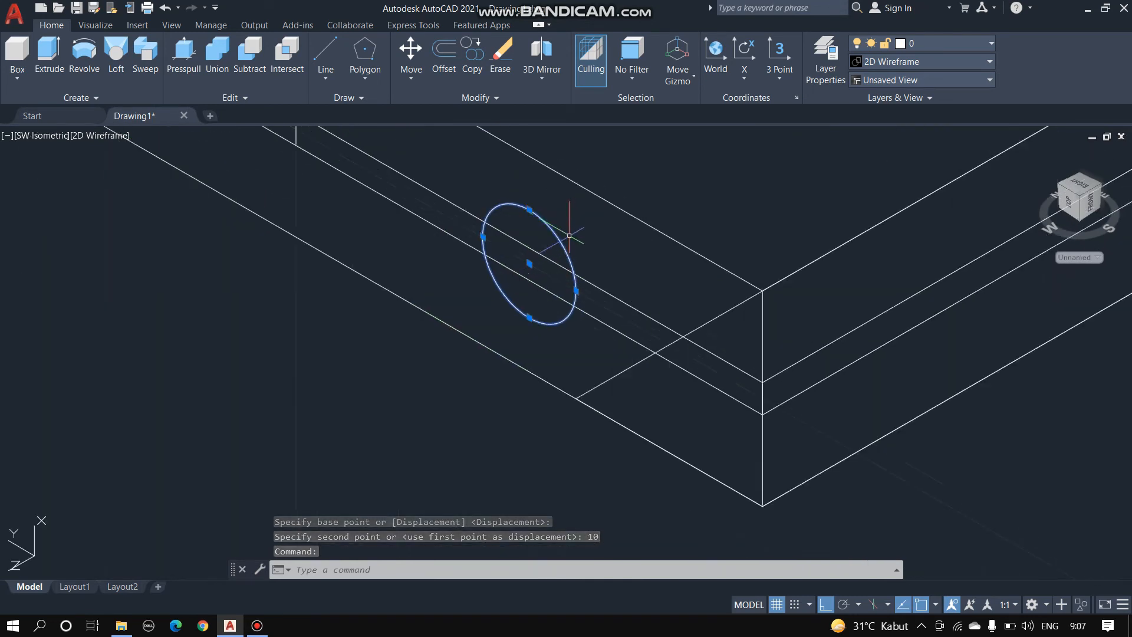
pyautogui.scroll(-5, 579, 207)
pyautogui.scroll(5, 568, 191)
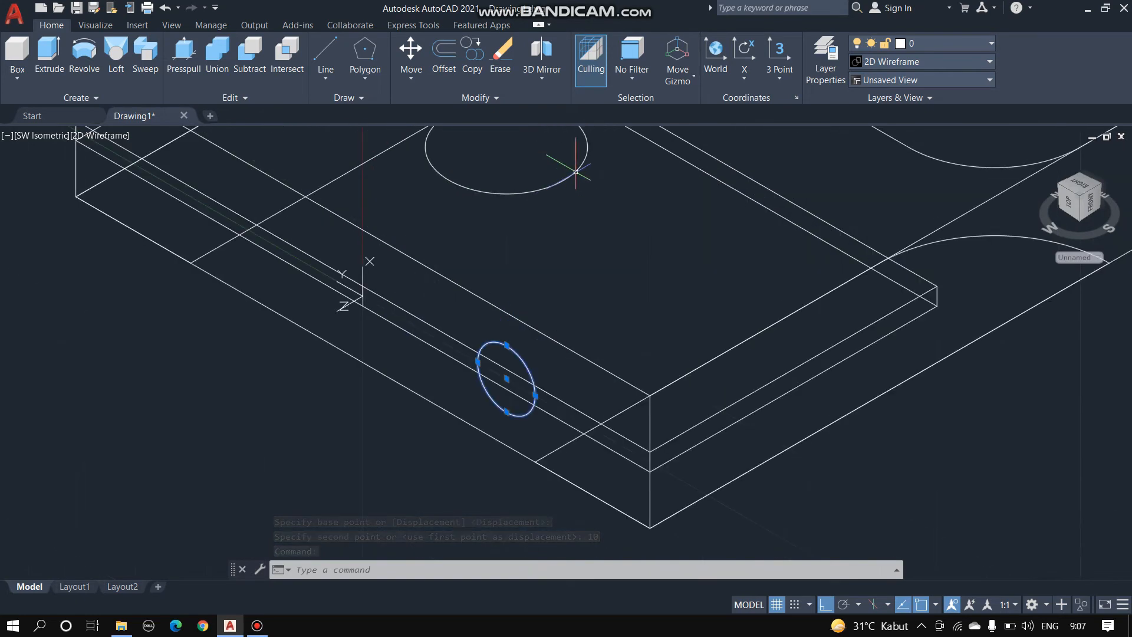
pyautogui.press('Escape')
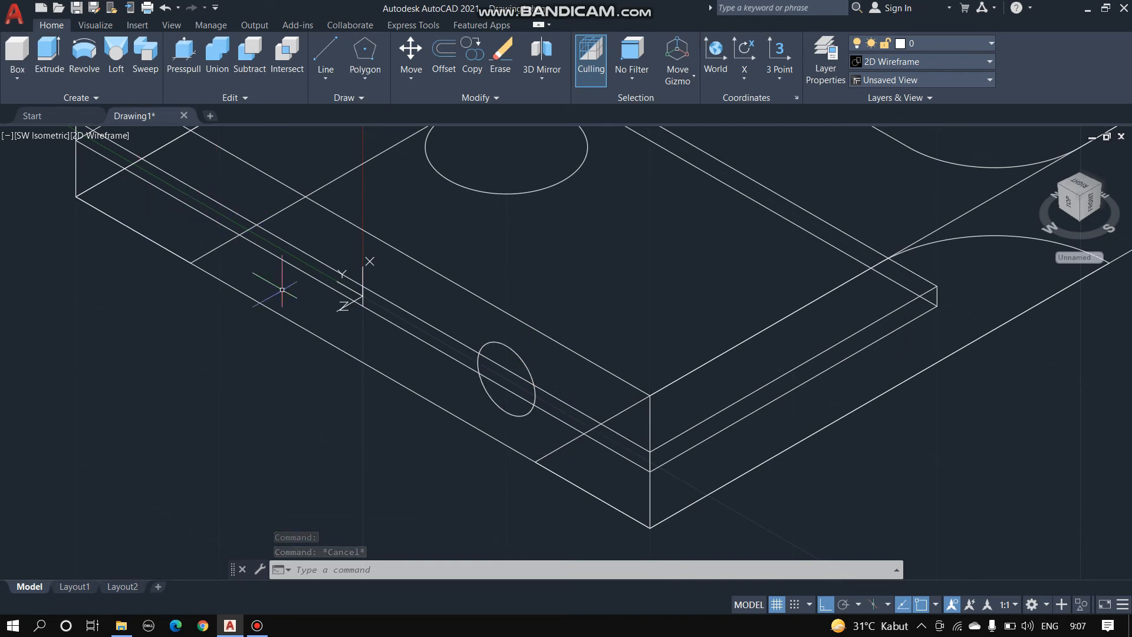
# Mirror the 4-diameter circle about the vertical line through the midpoint of the end face's upper edge, keeping the original
pyautogui.write('MIRROR')
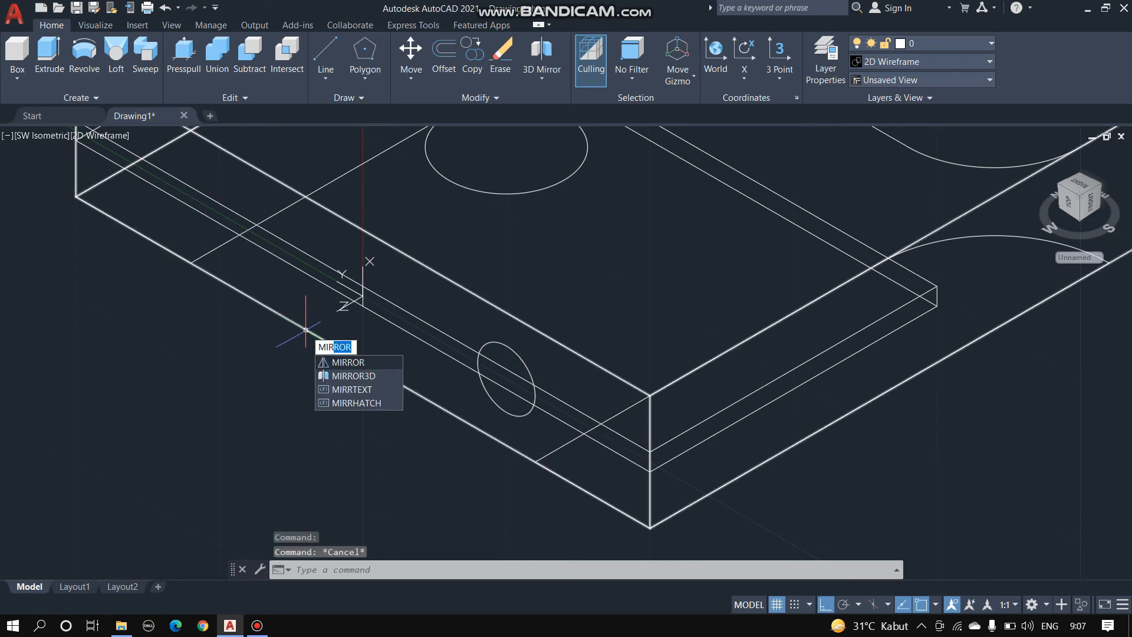
pyautogui.press('Return')
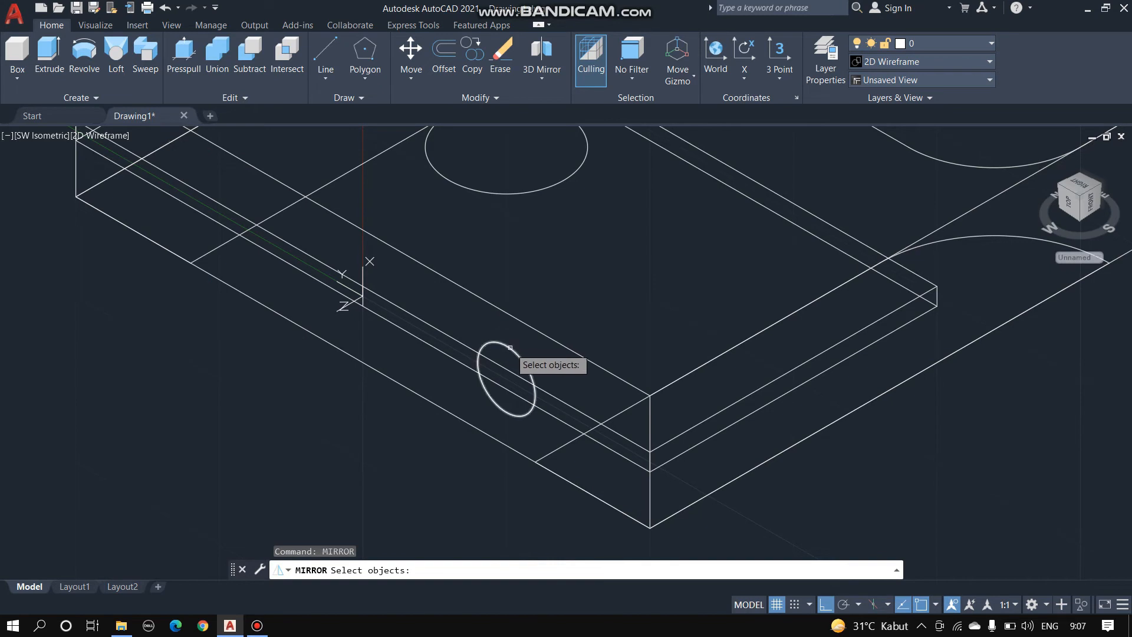
pyautogui.click(510, 348)
pyautogui.press('Return')
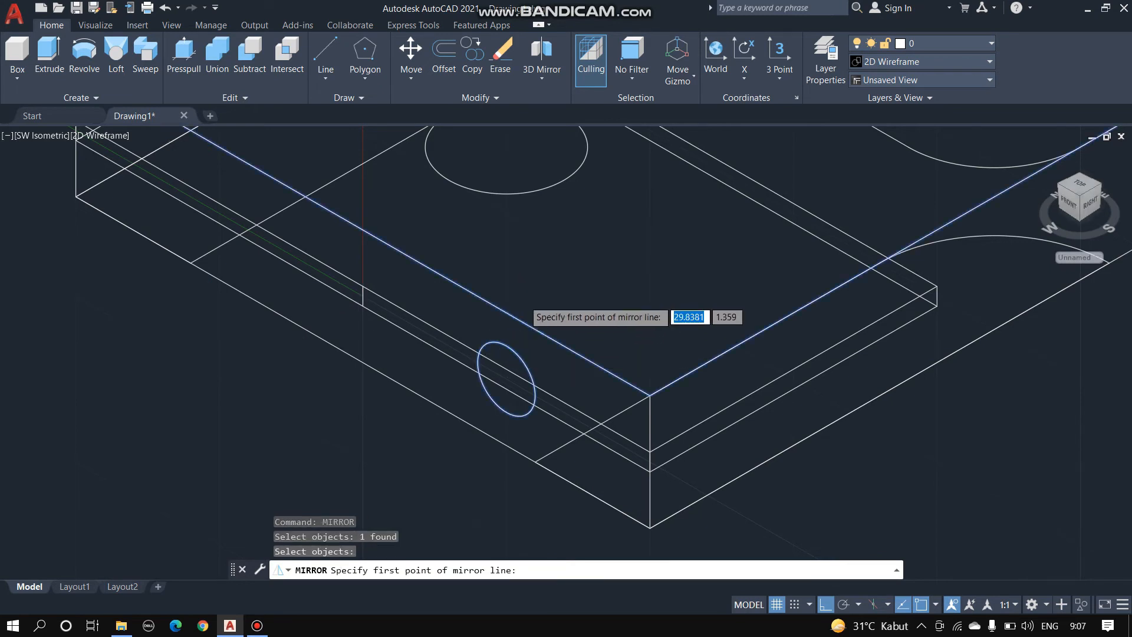
pyautogui.scroll(-5, 519, 318)
pyautogui.scroll(3, 522, 290)
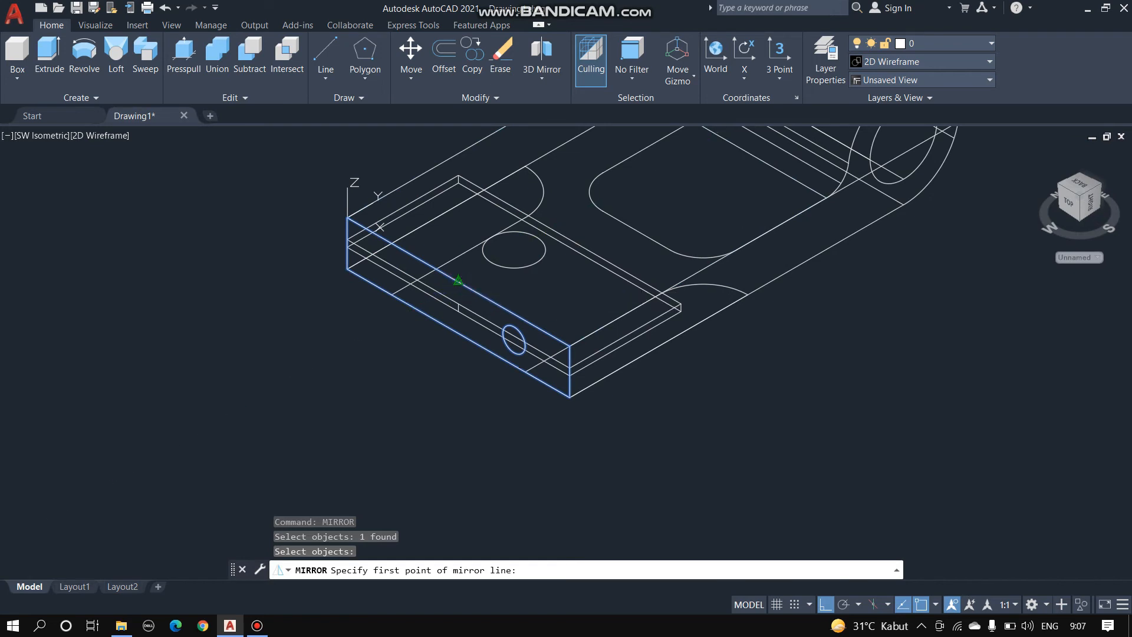
pyautogui.click(459, 282)
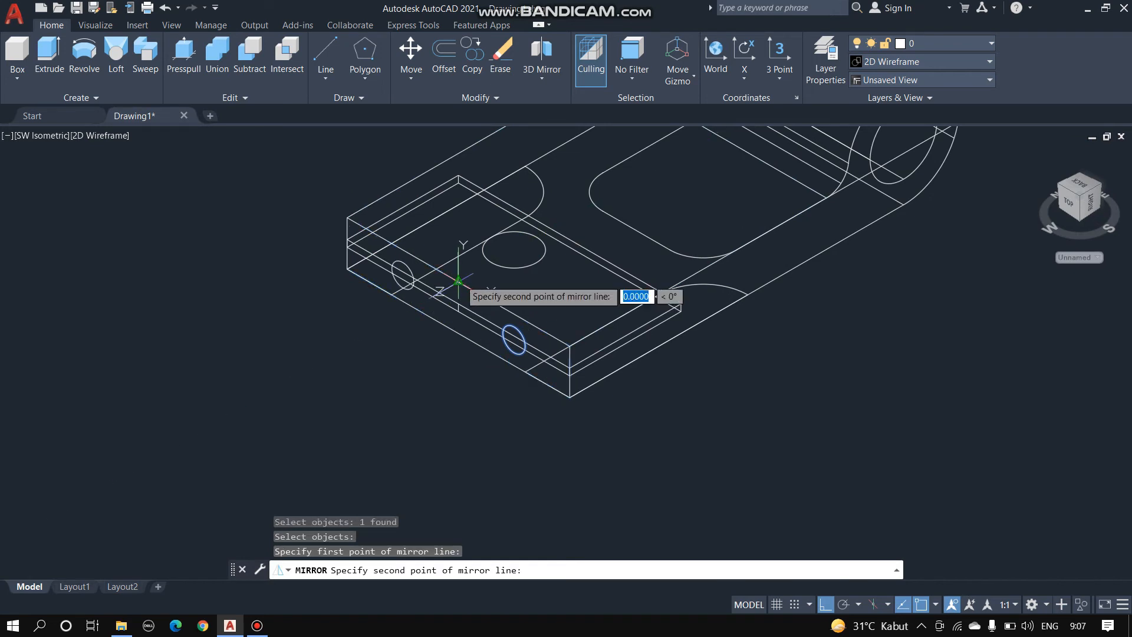
pyautogui.click(570, 210)
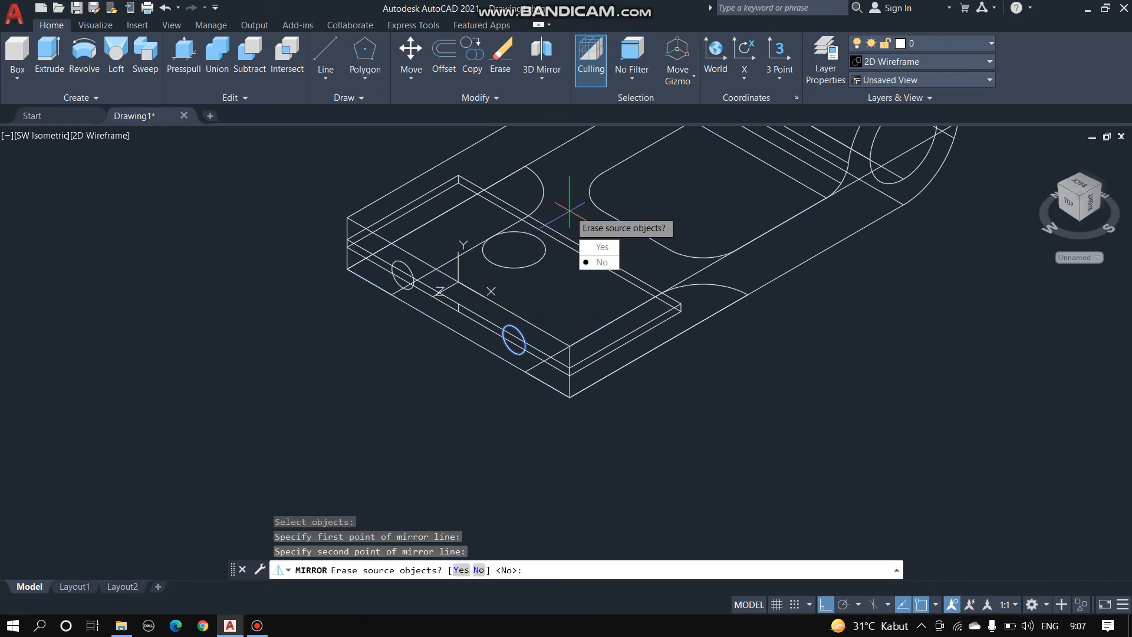
pyautogui.press('Return')
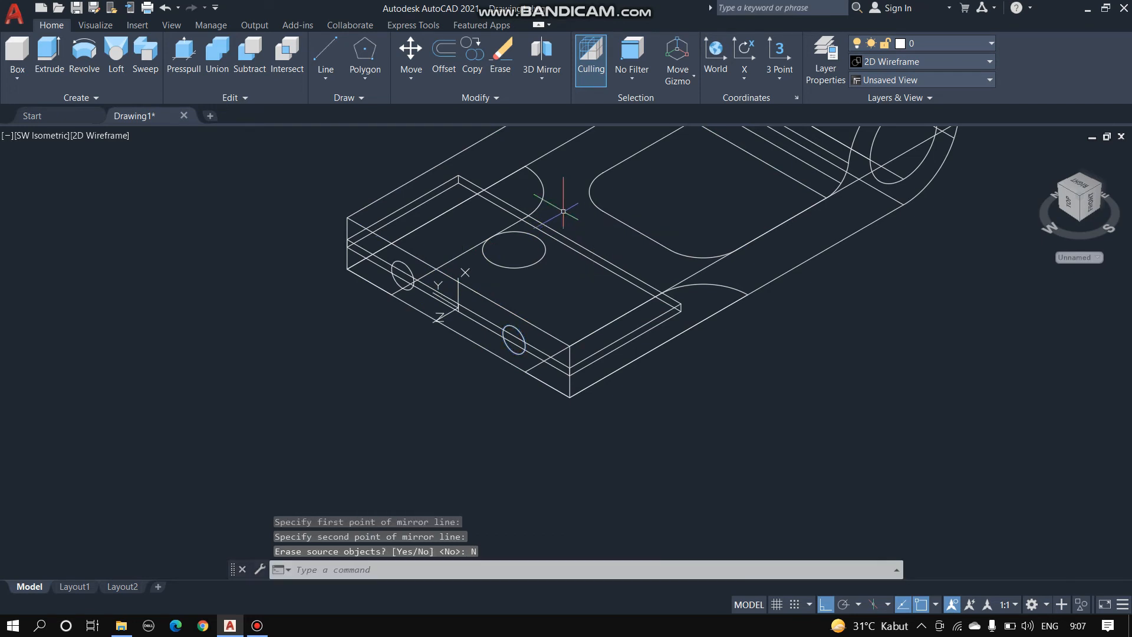
# Turn on the grid and extrude the filleted slot profile upward about 41 units, past the hinge barrel
pyautogui.press('F7')
pyautogui.scroll(-5, 569, 210)
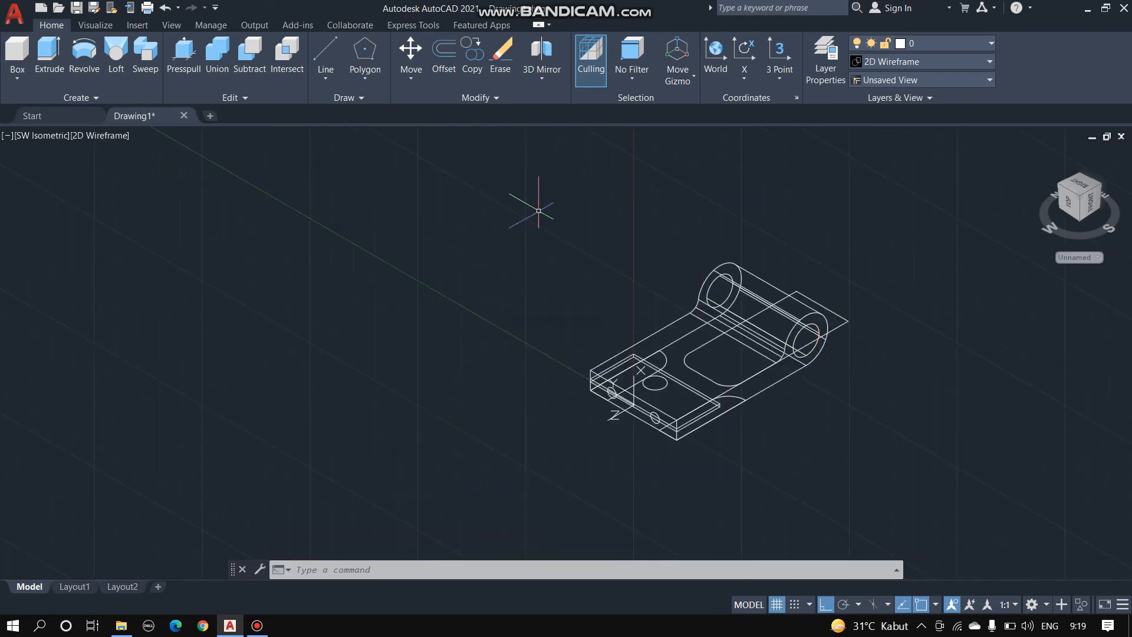
pyautogui.scroll(-2, 751, 415)
pyautogui.scroll(4, 838, 375)
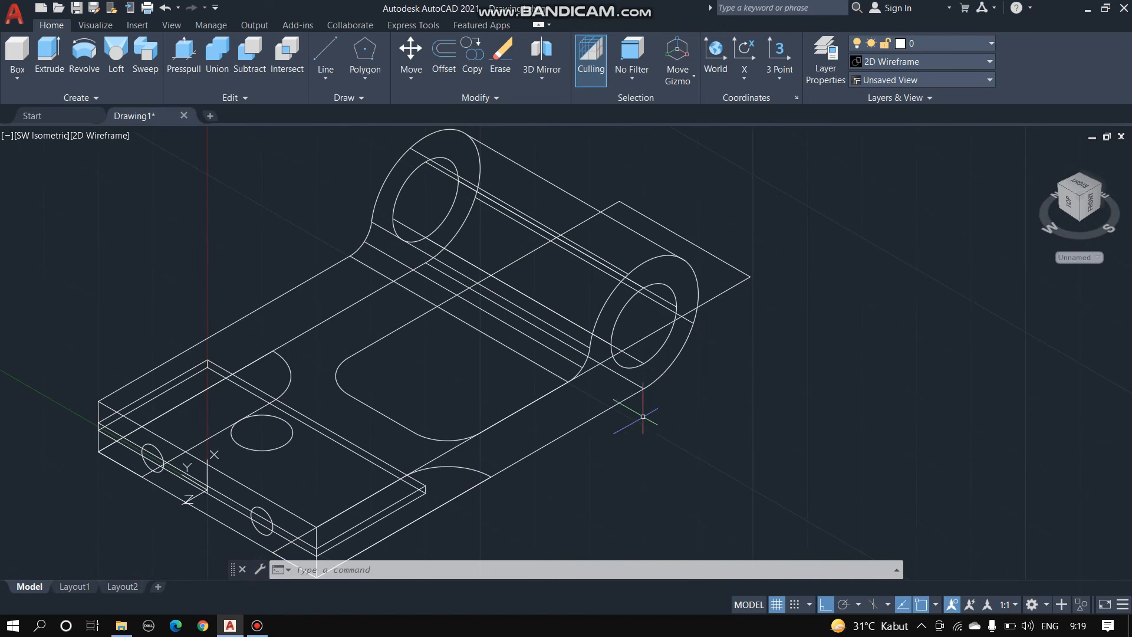
pyautogui.scroll(-2, 642, 417)
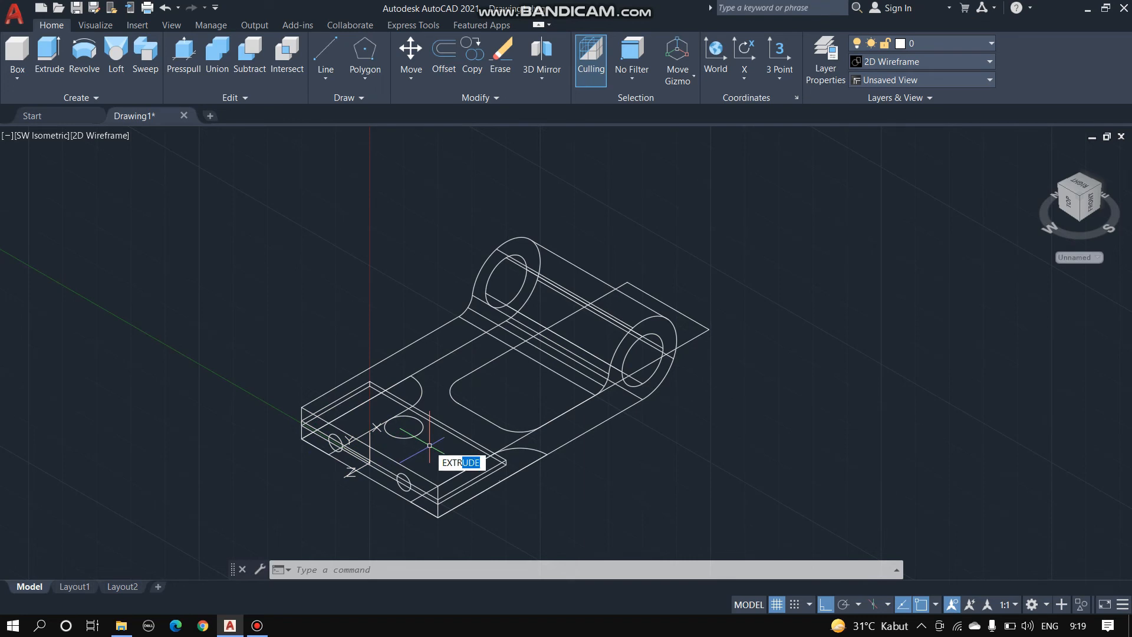
pyautogui.press('Return')
pyautogui.click(489, 420)
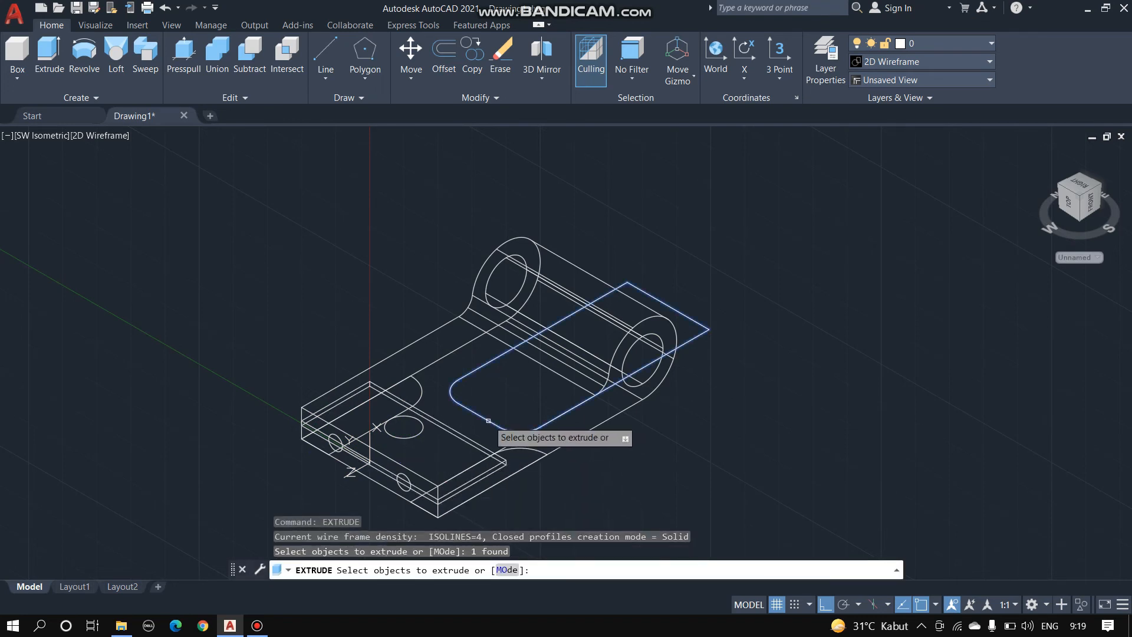
pyautogui.press('Return')
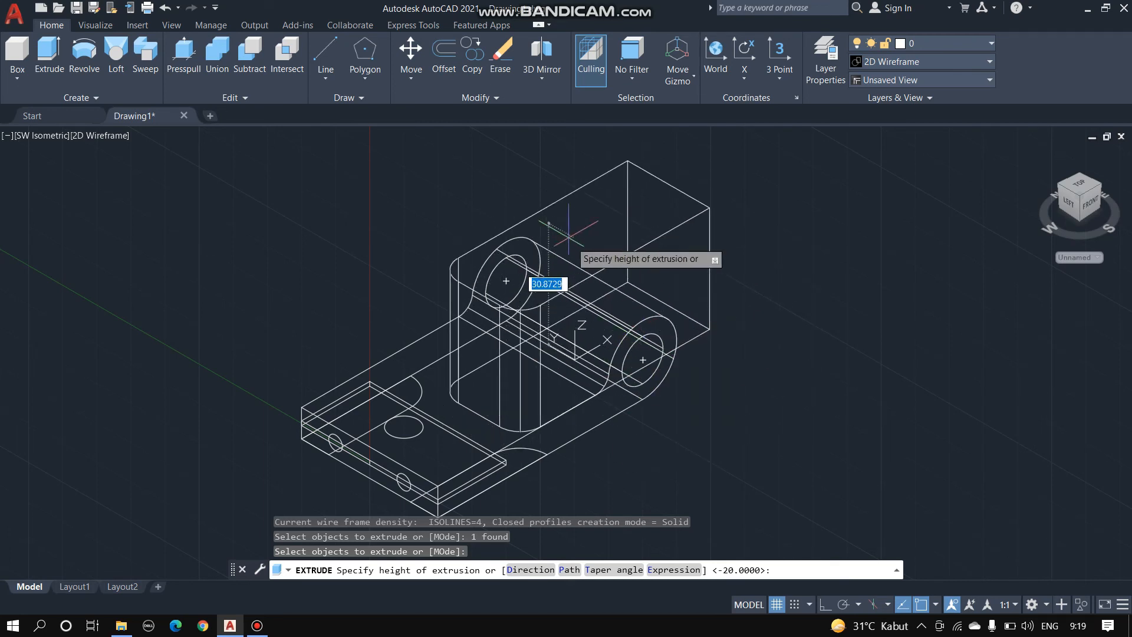
pyautogui.click(629, 177)
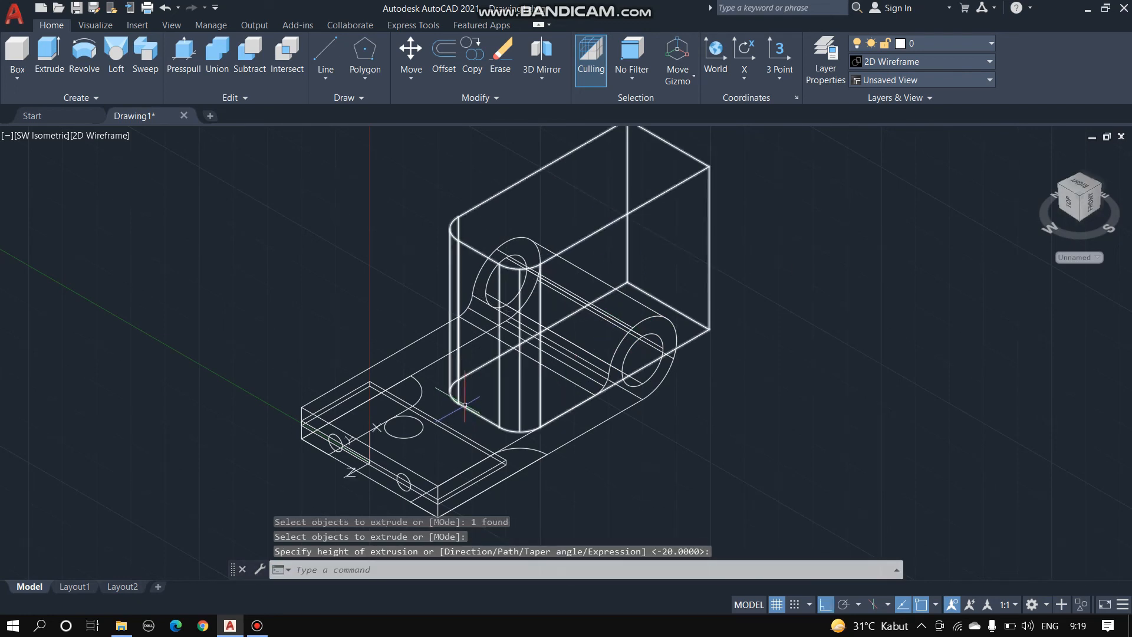
# Extrude the 8-diameter circle 8 units downward through the plate
pyautogui.write('EXTRUDE')
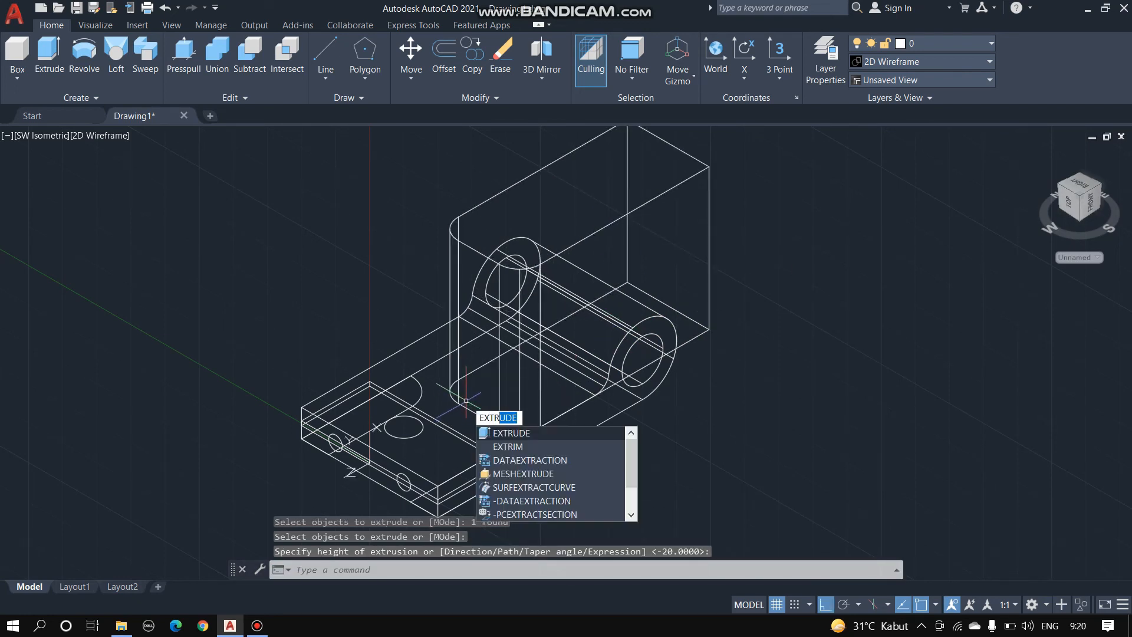
pyautogui.press('Return')
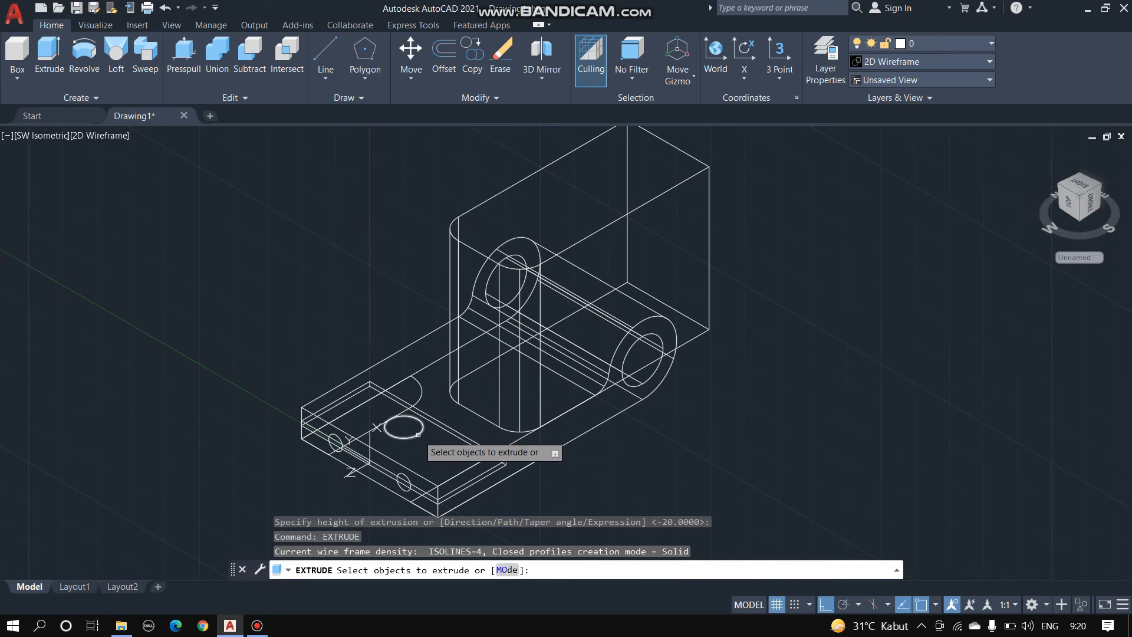
pyautogui.click(418, 434)
pyautogui.press('Return')
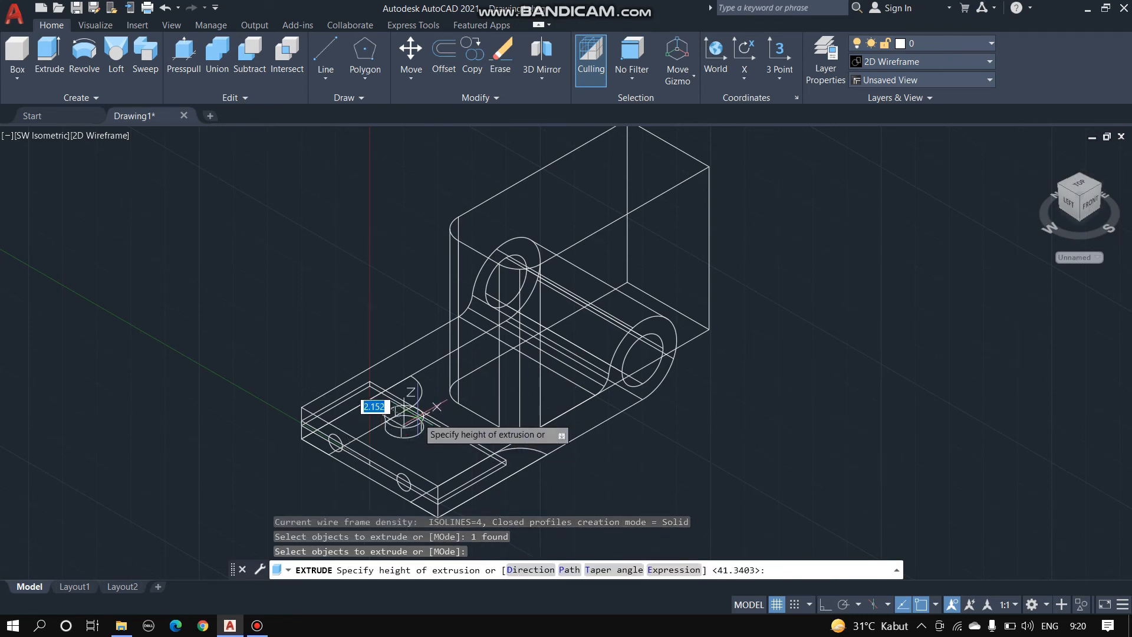
pyautogui.scroll(-5, 413, 439)
pyautogui.scroll(6, 411, 439)
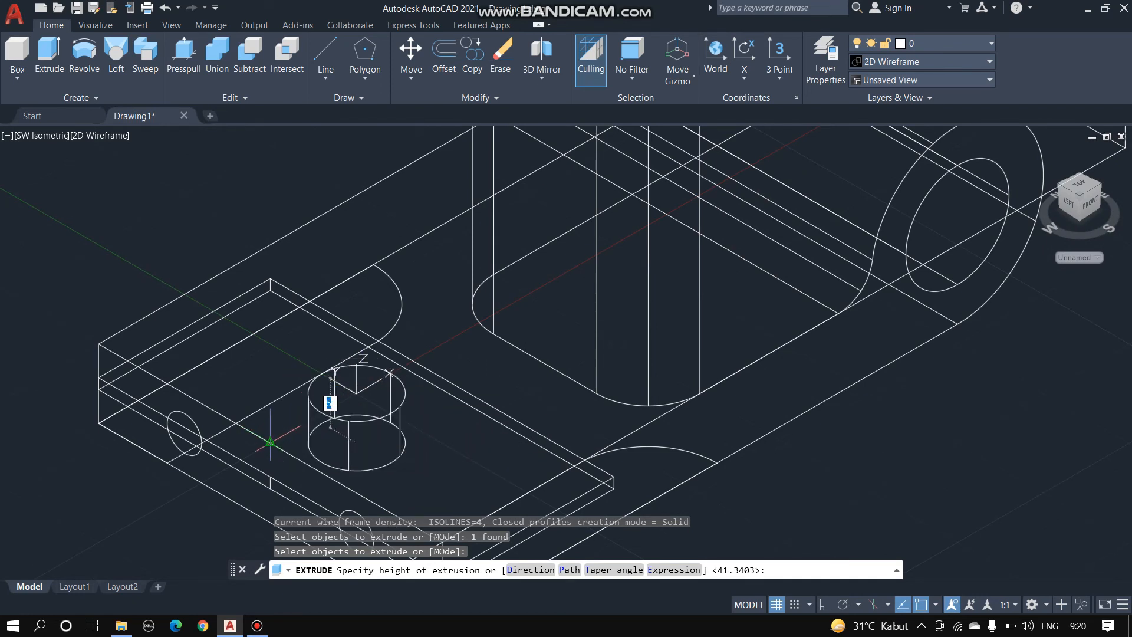
pyautogui.write('5')
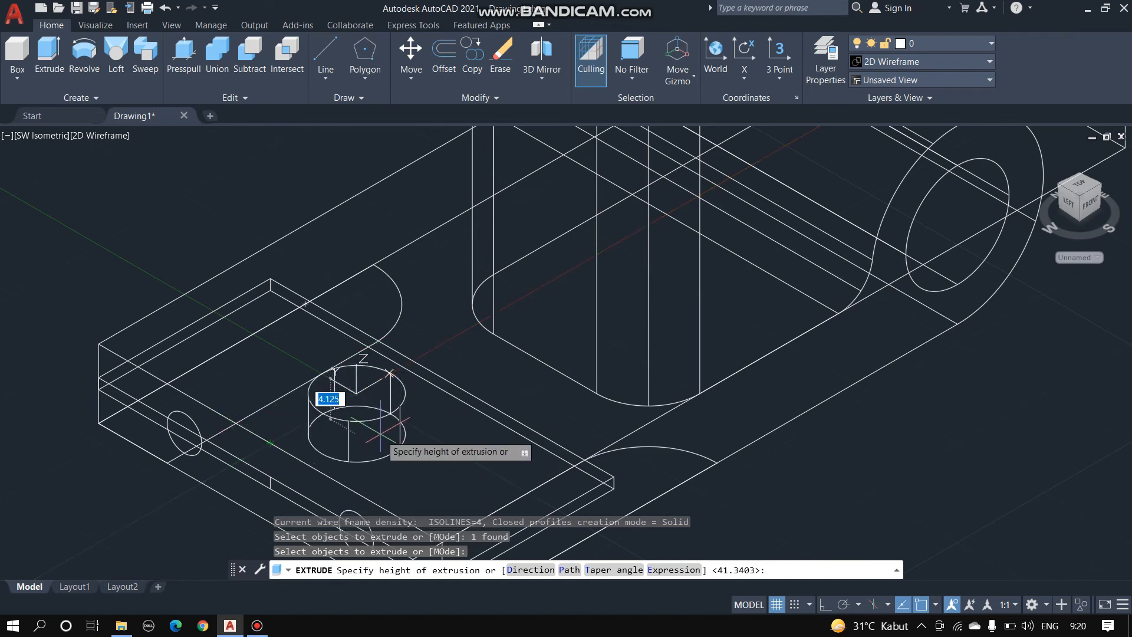
pyautogui.scroll(-2, 381, 441)
pyautogui.scroll(3, 354, 427)
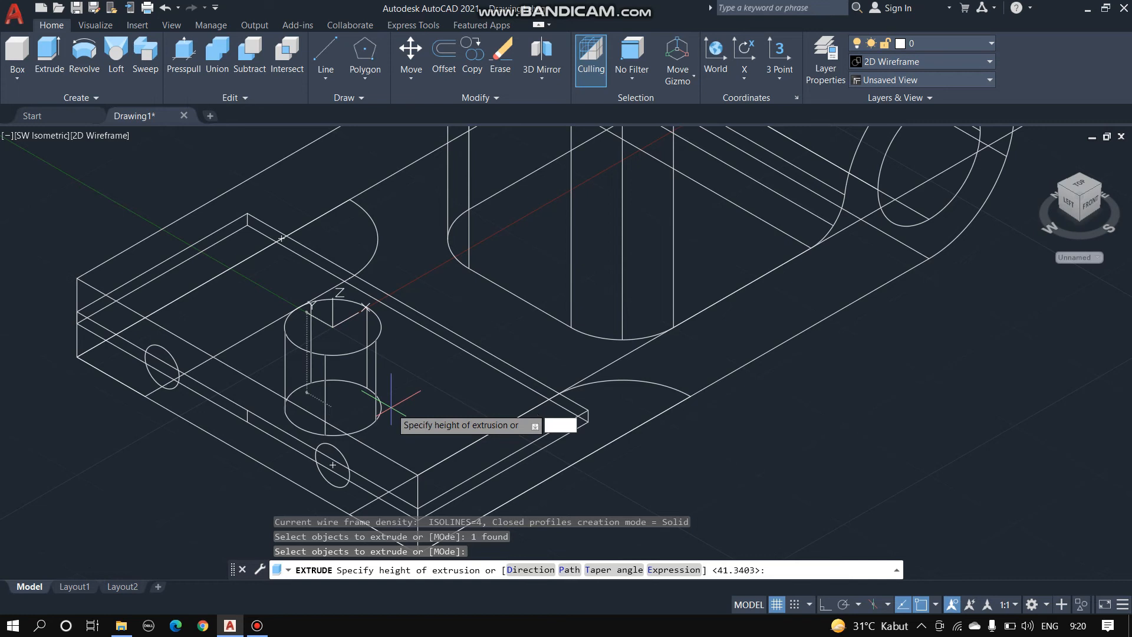
pyautogui.press('Return')
pyautogui.scroll(-3, 341, 468)
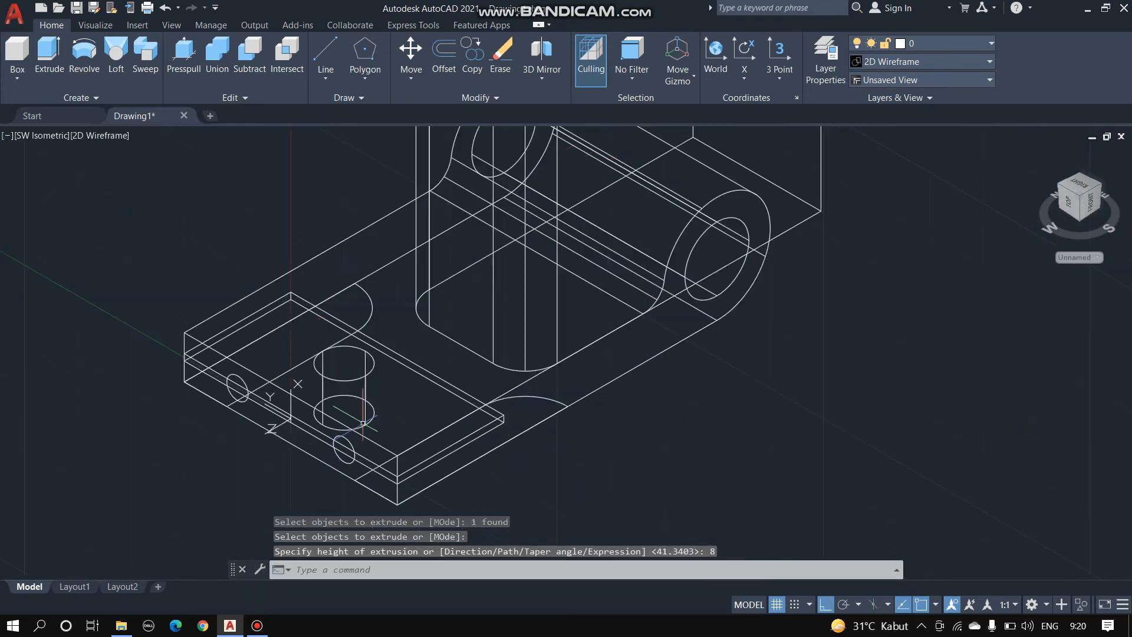
# Extrude both rounded side regions 8 units upward through the plate's thickness
pyautogui.write('E')
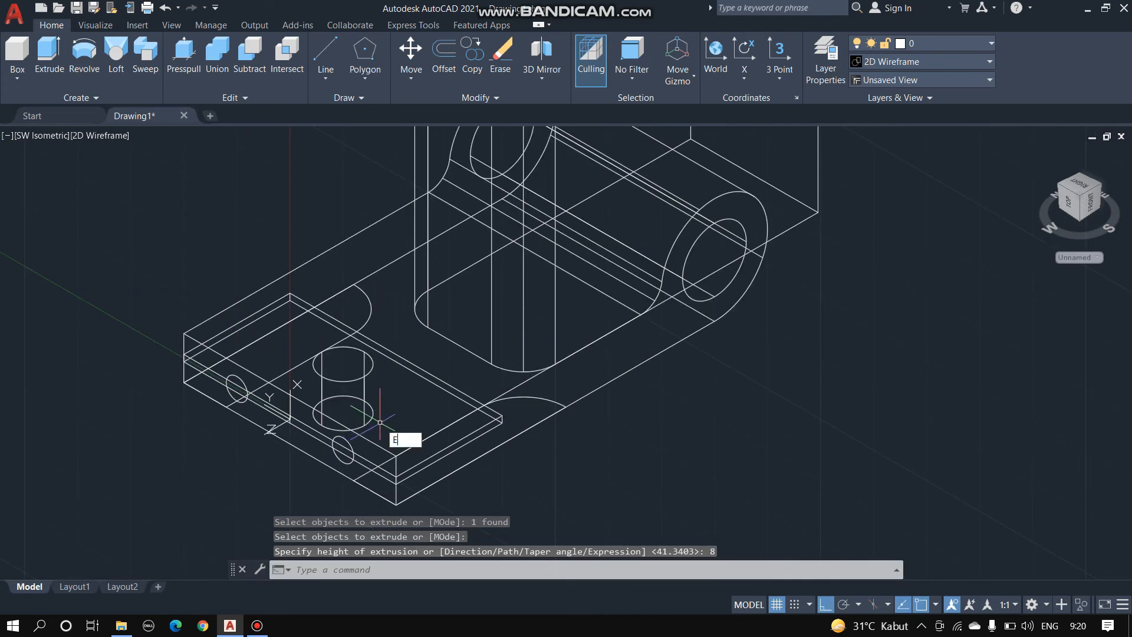
pyautogui.write('XT')
pyautogui.press('Return')
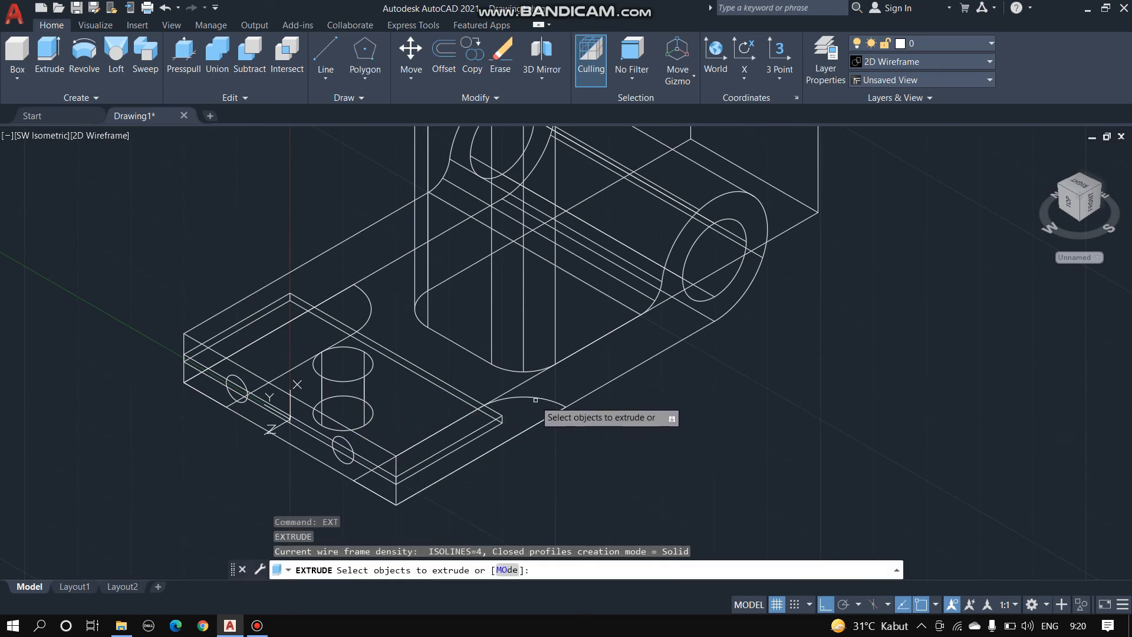
pyautogui.click(534, 400)
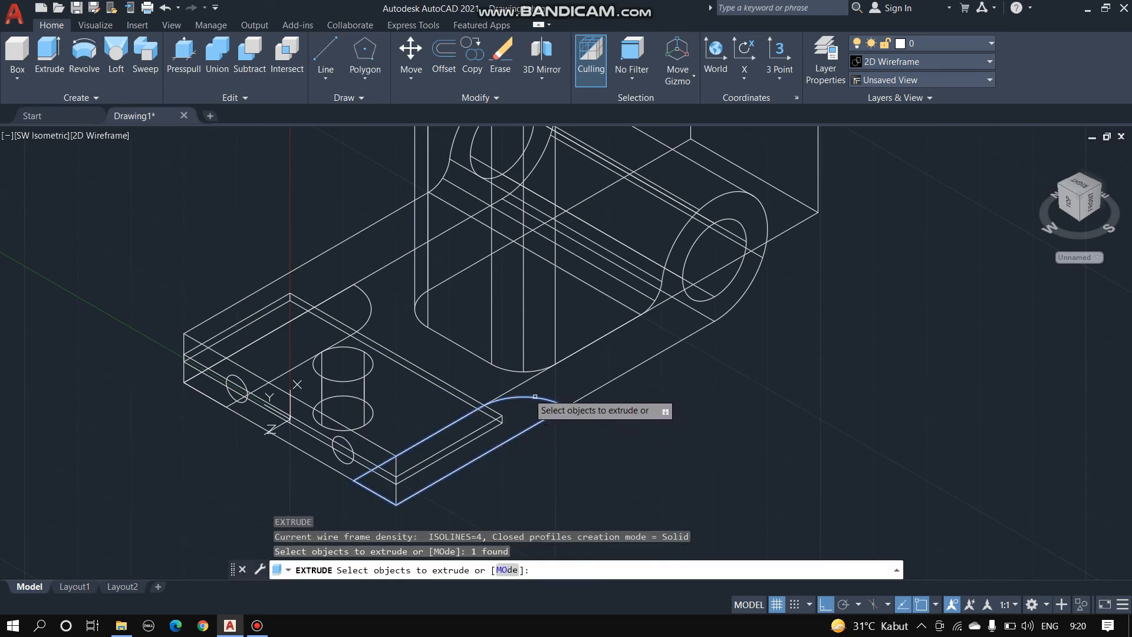
pyautogui.click(372, 320)
pyautogui.press('Return')
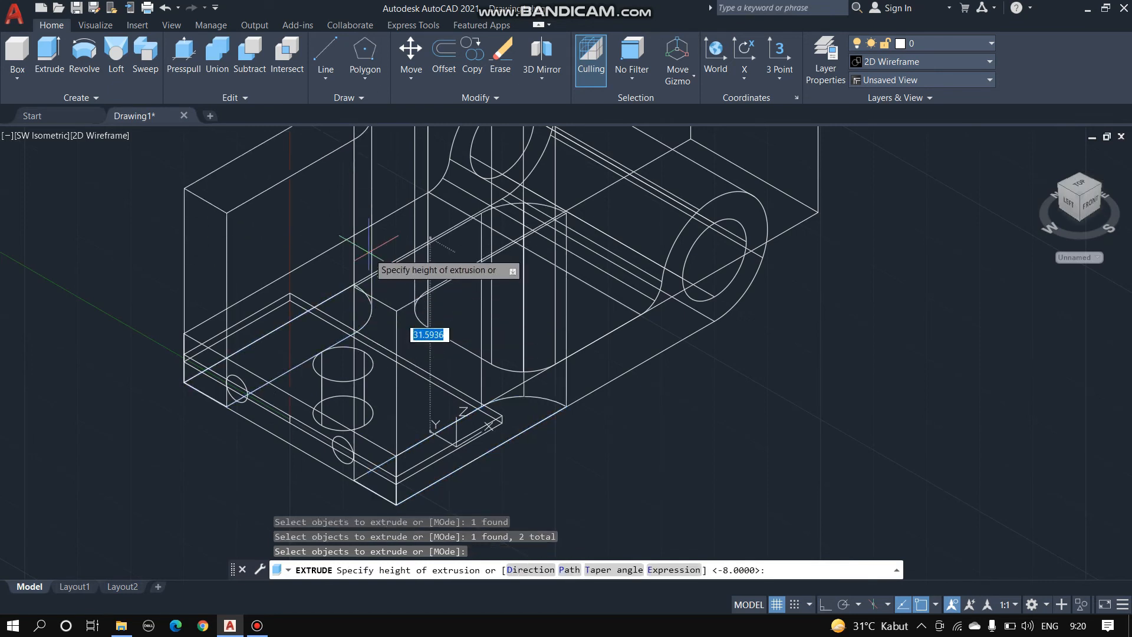
pyautogui.write('8')
pyautogui.press('Return')
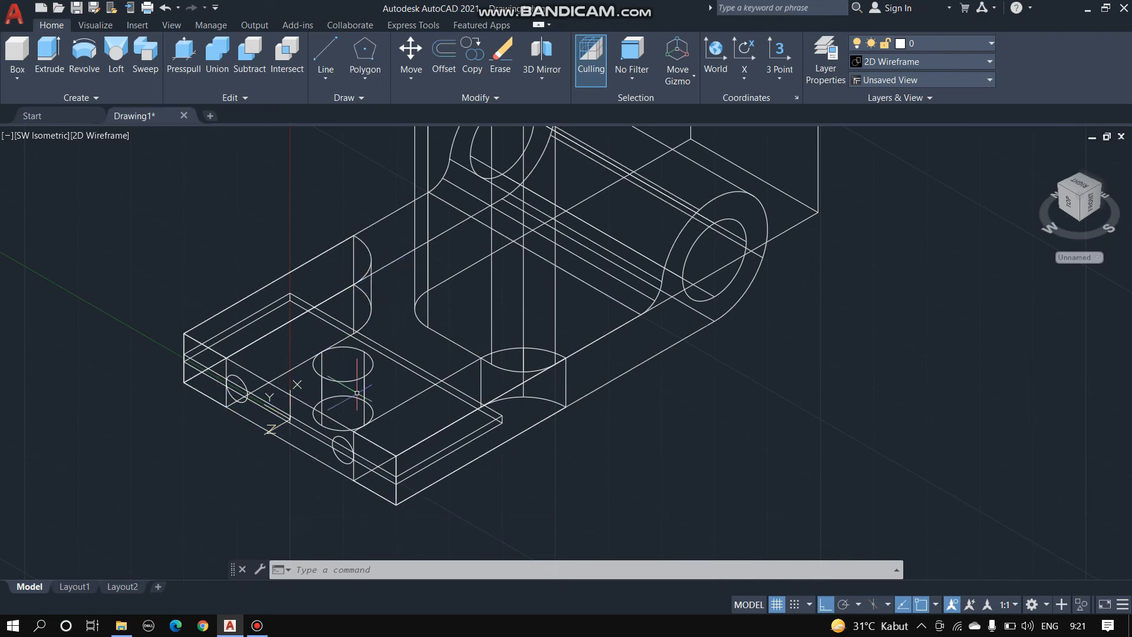
# Extrude the two 4-diameter circles on the end face 20 units into the inner slab
pyautogui.scroll(-2, 357, 392)
pyautogui.scroll(5, 265, 448)
pyautogui.scroll(-3, 175, 512)
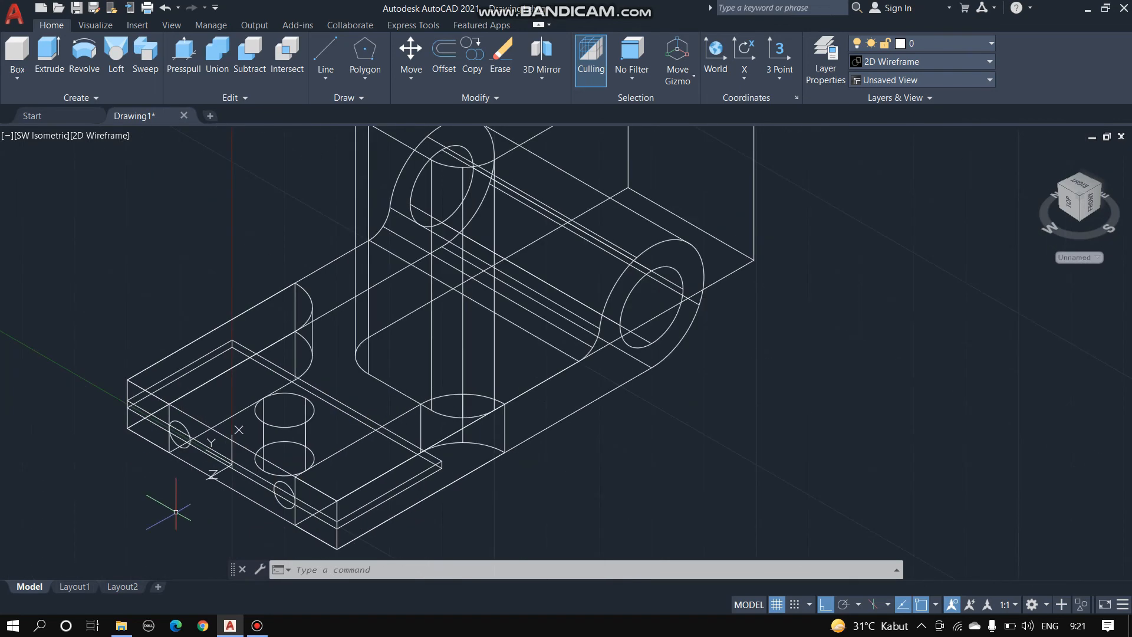
pyautogui.scroll(-1, 176, 512)
pyautogui.scroll(4, 326, 461)
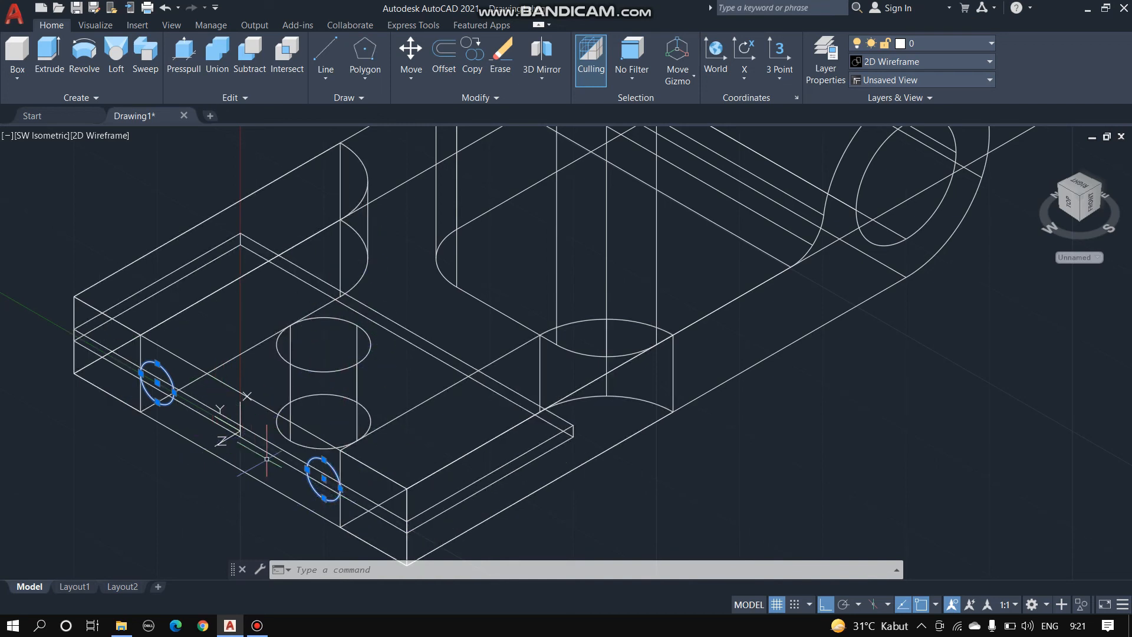
pyautogui.press('Escape')
pyautogui.write('EX')
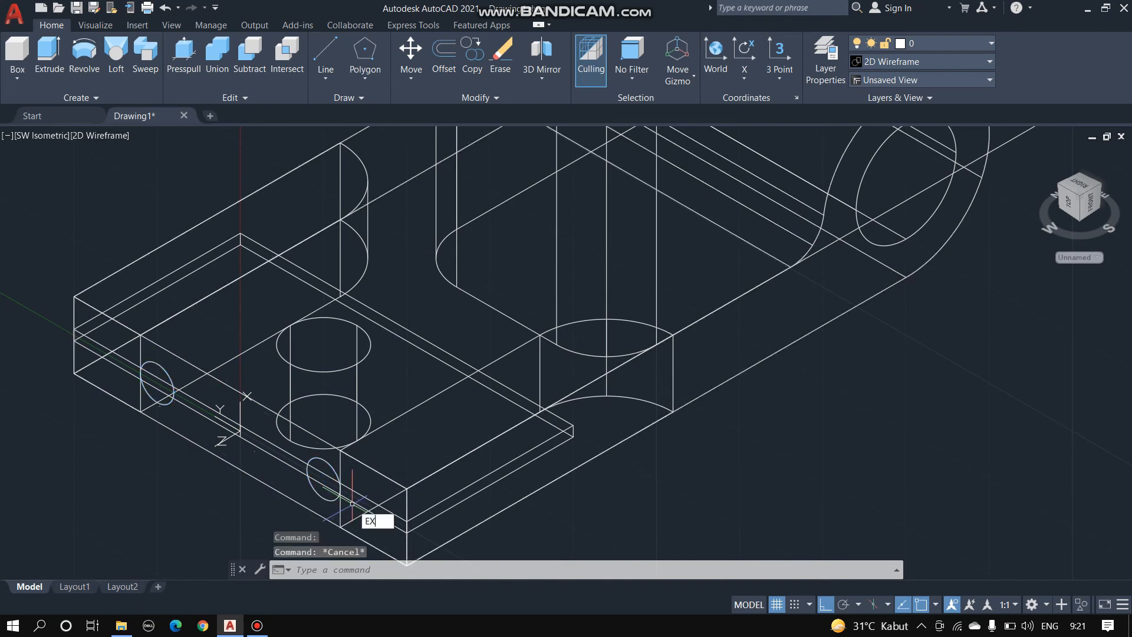
pyautogui.write('T')
pyautogui.press('Return')
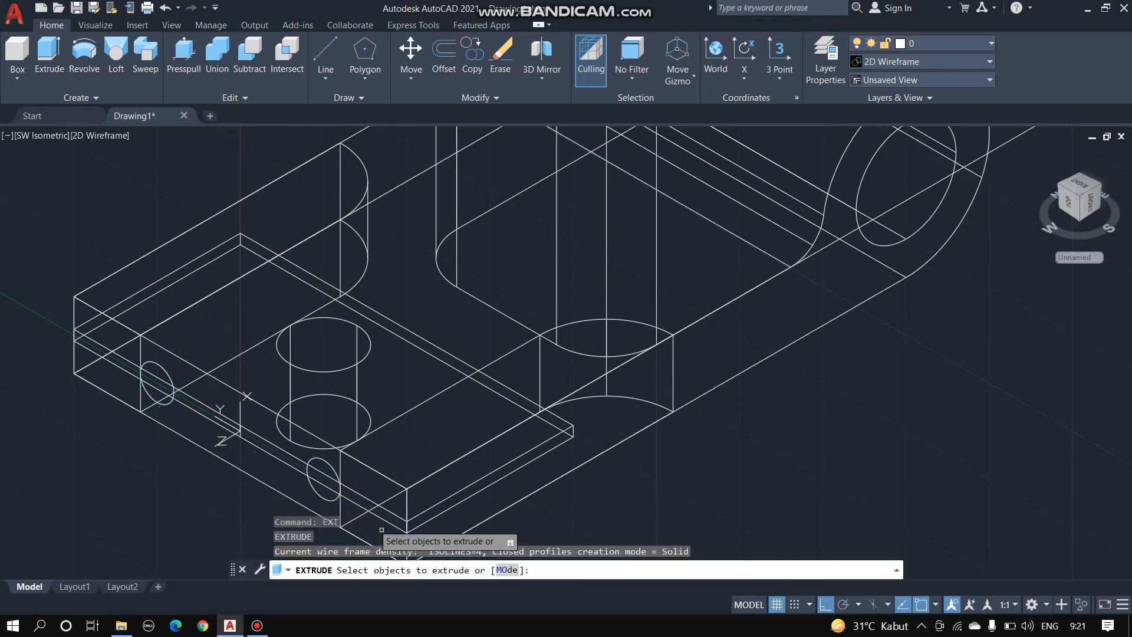
pyautogui.click(326, 464)
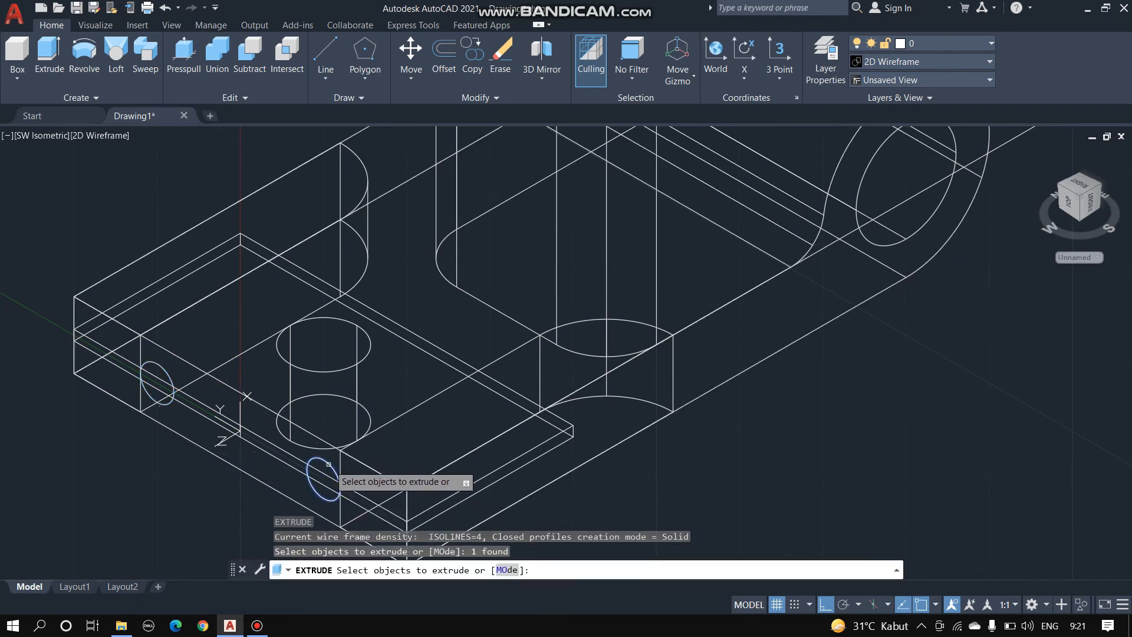
pyautogui.click(167, 368)
pyautogui.press('Return')
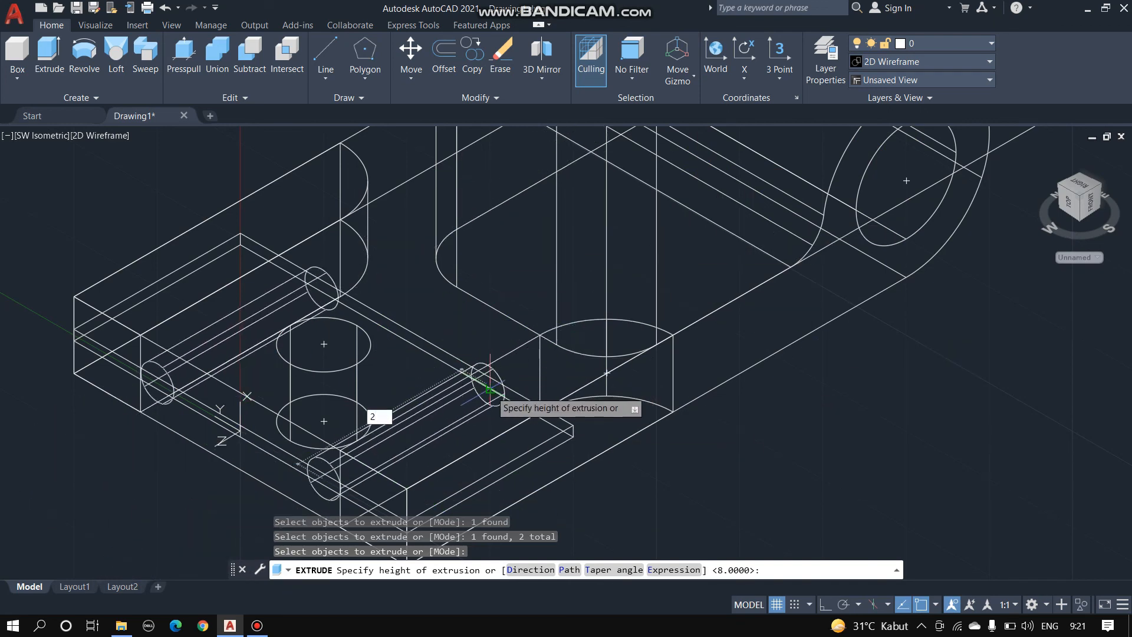
pyautogui.press('Return')
pyautogui.scroll(-5, 424, 439)
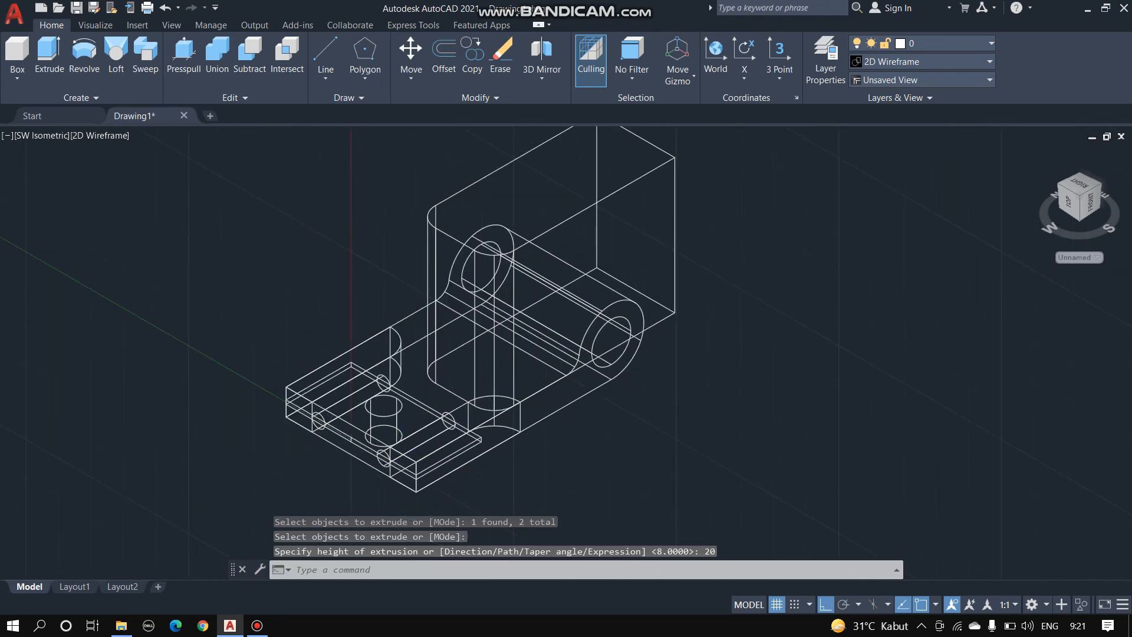
# Switch the visual style to Conceptual and inspect the shaded model
pyautogui.click(99, 135)
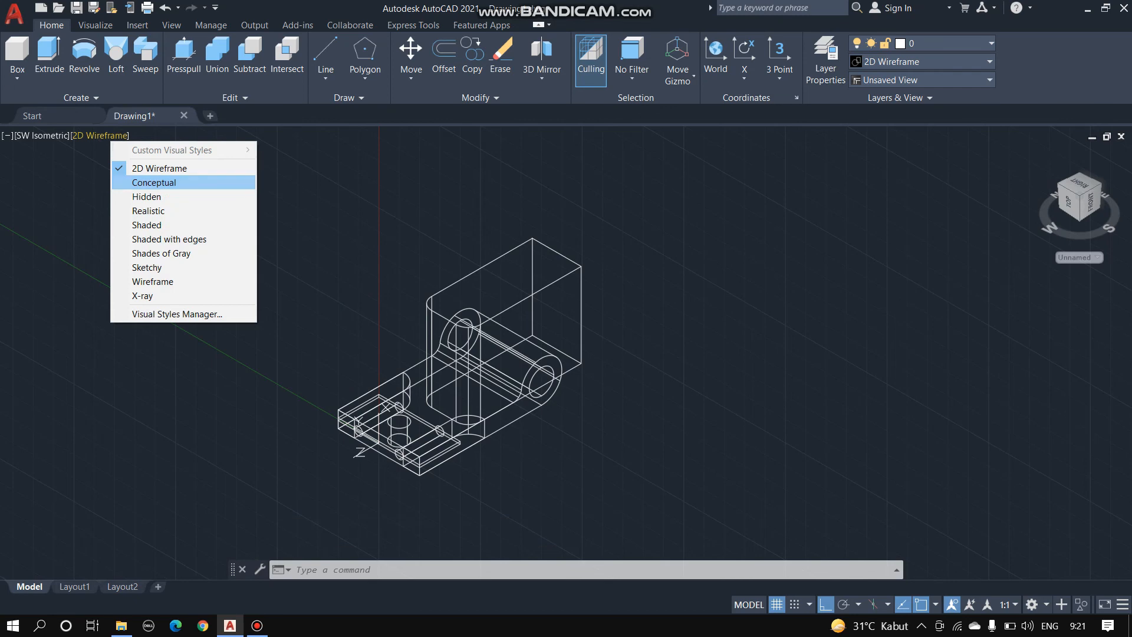
pyautogui.click(154, 183)
pyautogui.scroll(6, 563, 382)
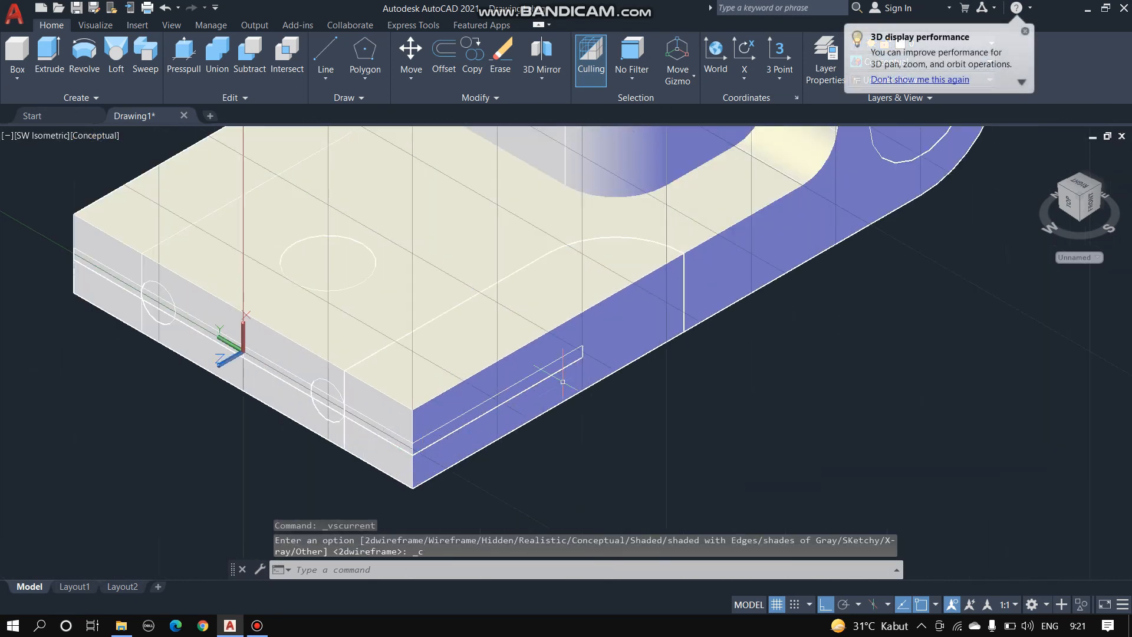
pyautogui.scroll(-6, 562, 382)
pyautogui.scroll(2, 678, 286)
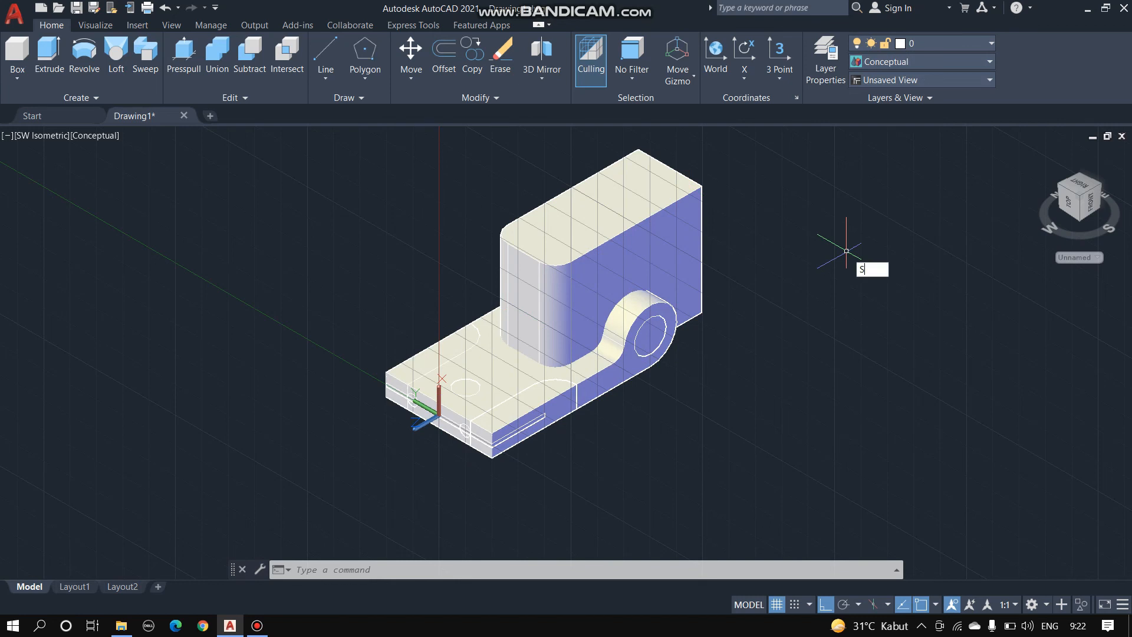
# Subtract the tall filleted slot solid from the hinge plate body
pyautogui.write('UBTRACT')
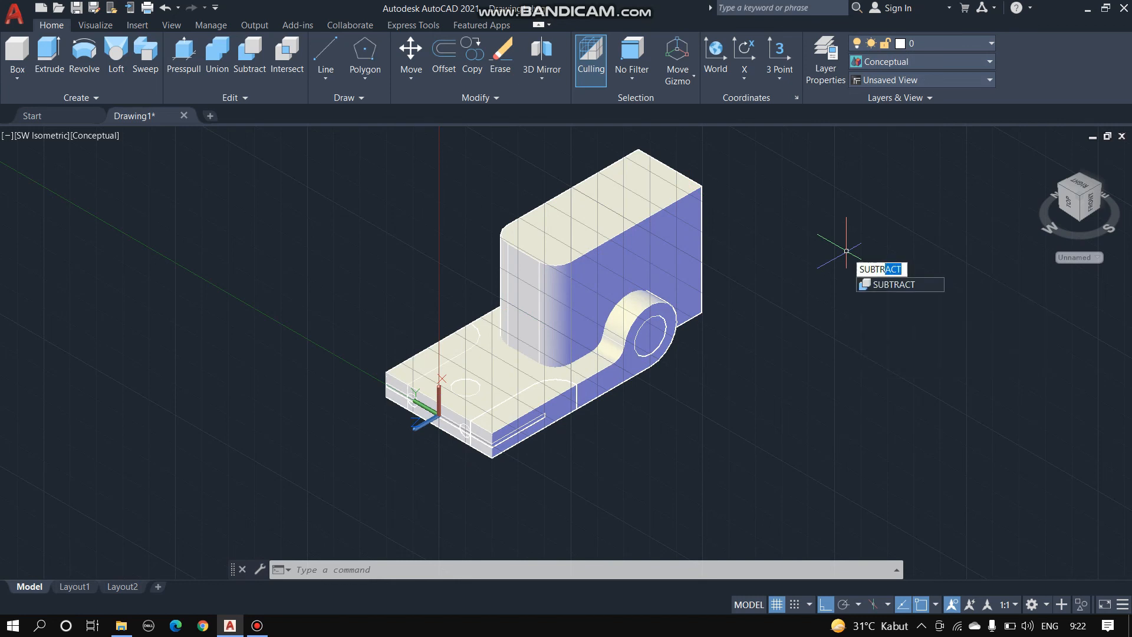
pyautogui.press('Return')
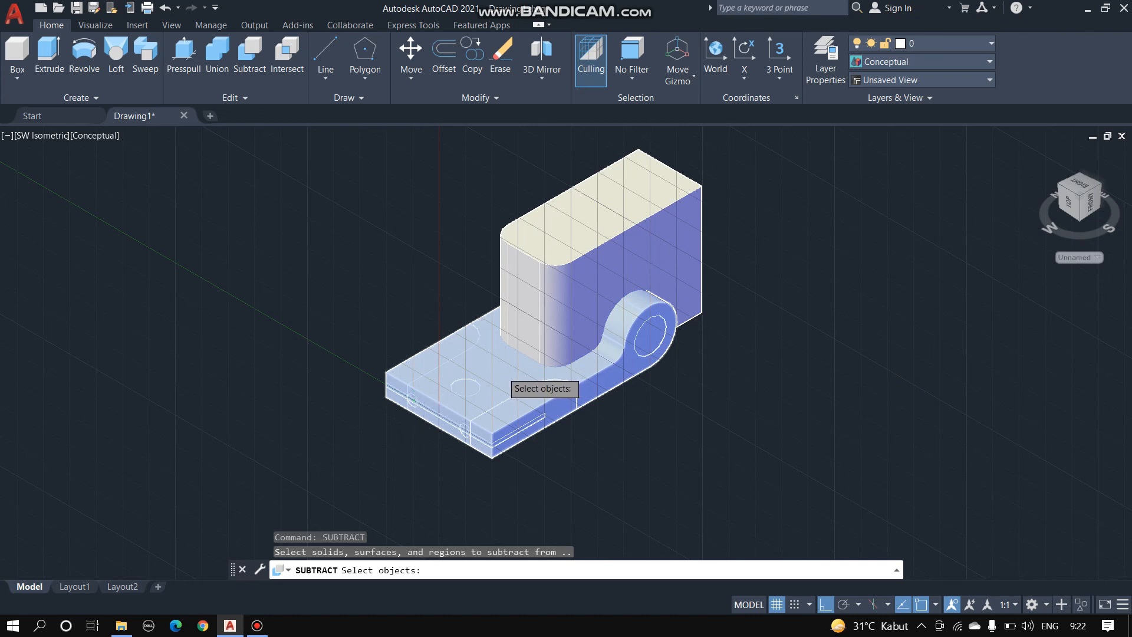
pyautogui.scroll(2, 506, 372)
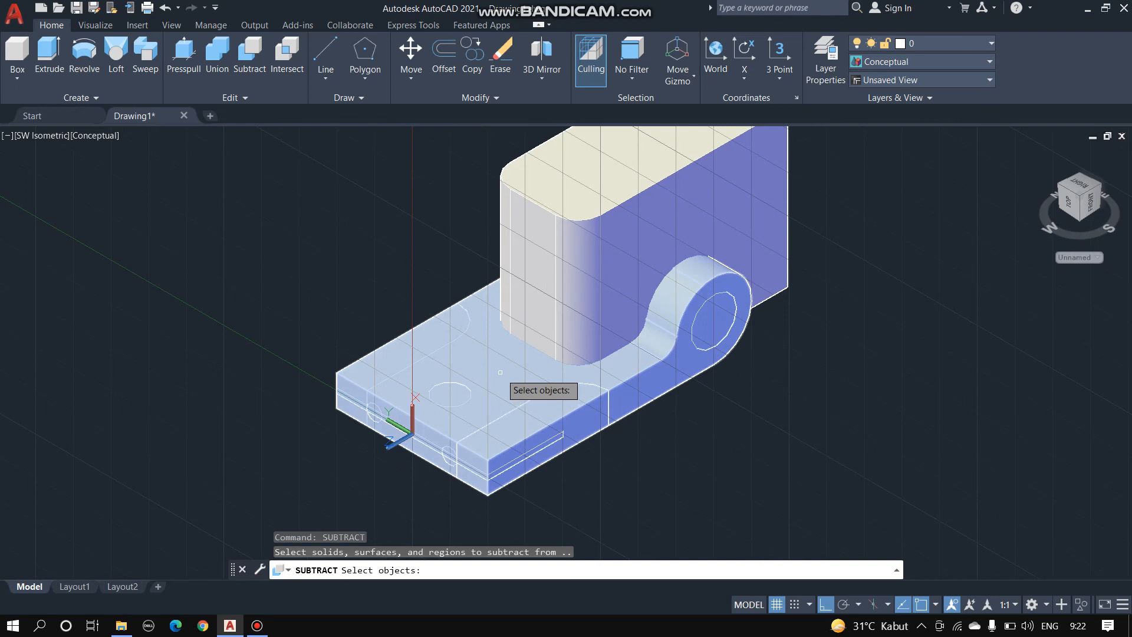
pyautogui.click(499, 372)
pyautogui.press('Return')
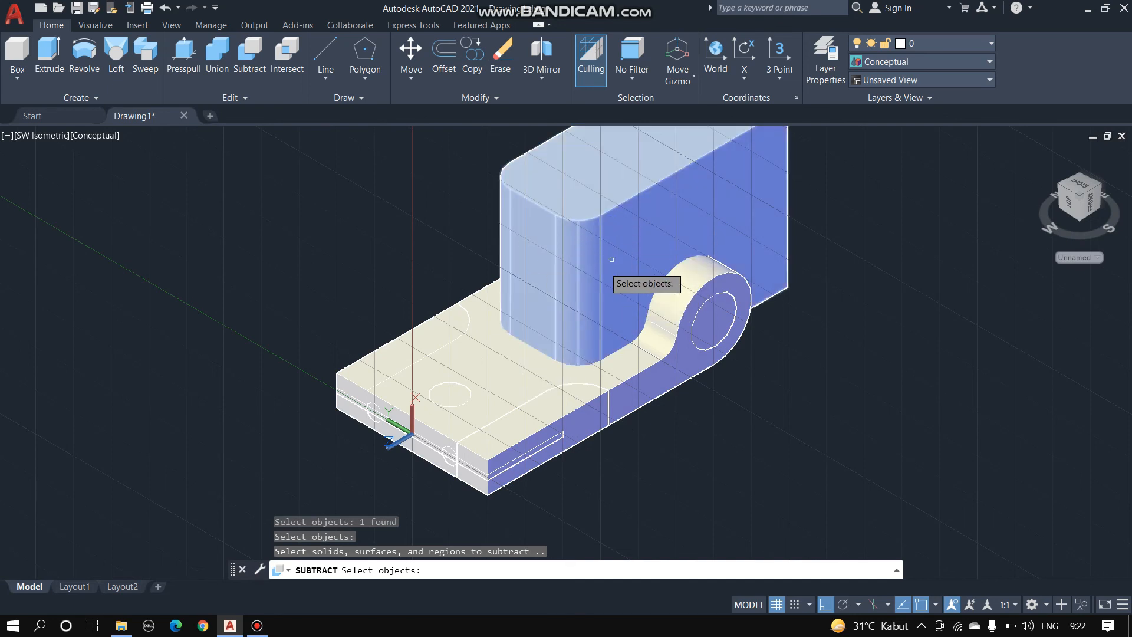
pyautogui.click(621, 230)
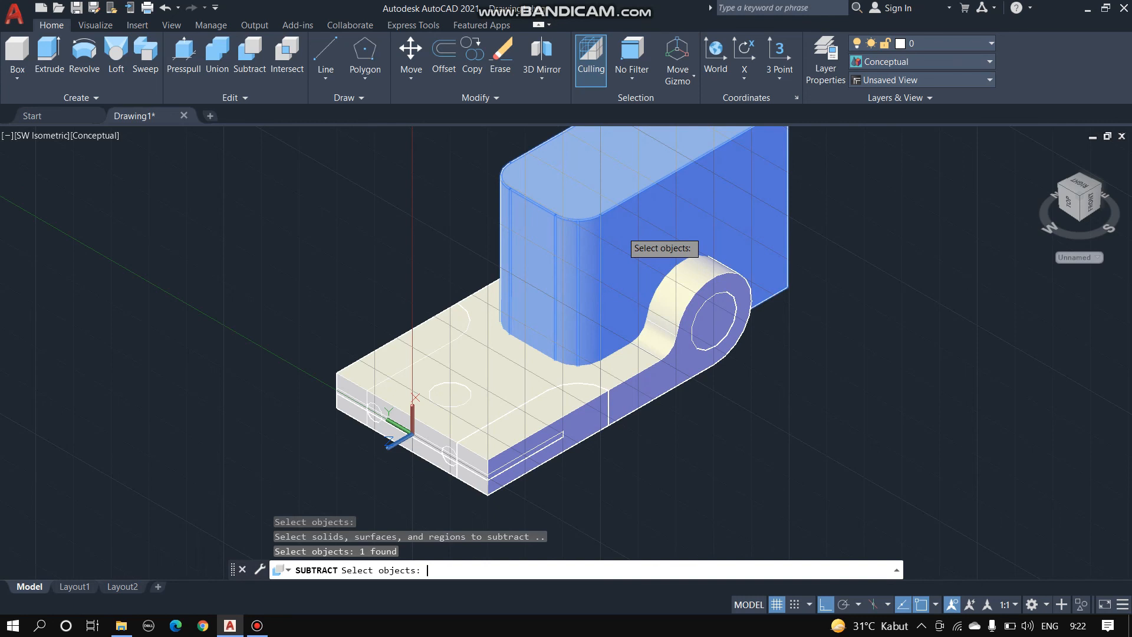
pyautogui.press('Return')
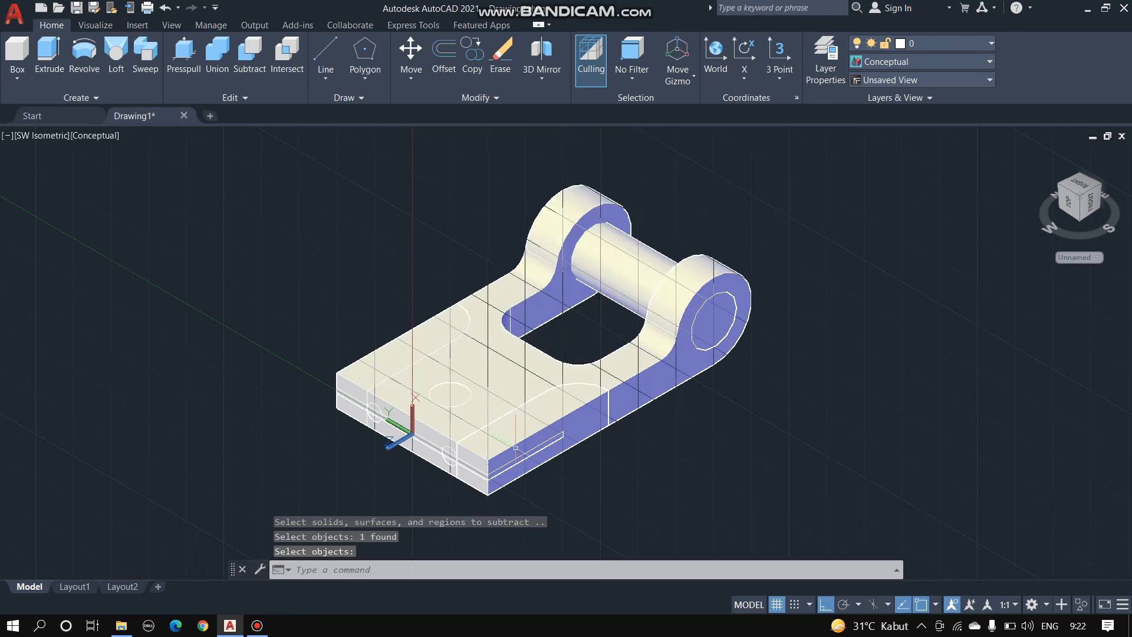
pyautogui.scroll(-4, 734, 354)
pyautogui.scroll(2, 597, 265)
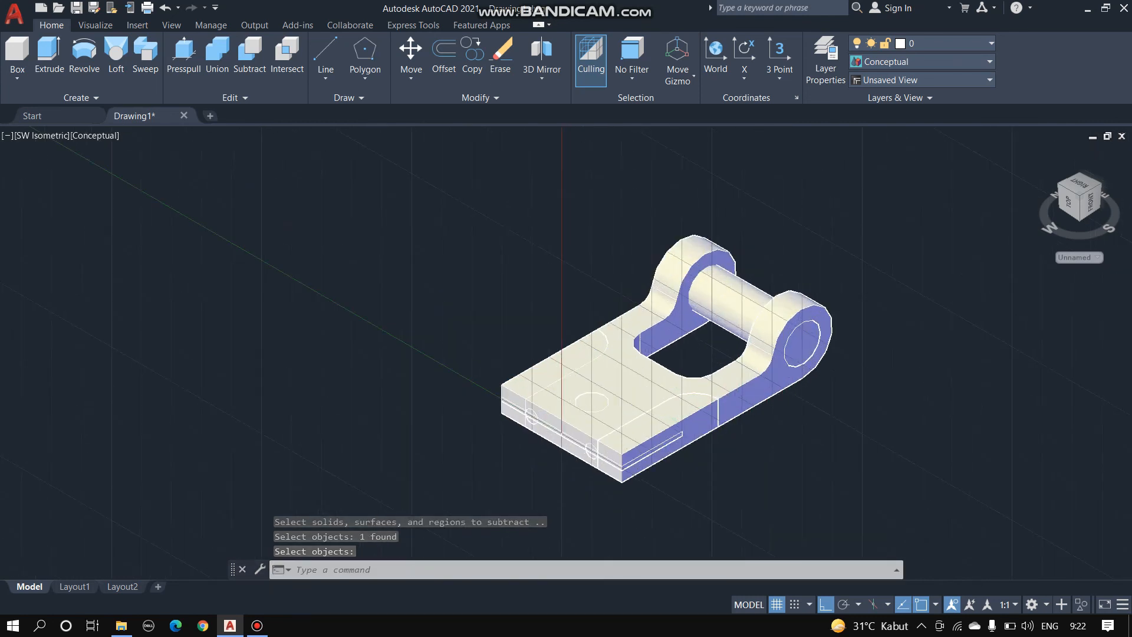
# Subtract the long cylinder passing through both rounded lugs from the hinge plate body
pyautogui.scroll(-2, 602, 289)
pyautogui.scroll(2, 760, 328)
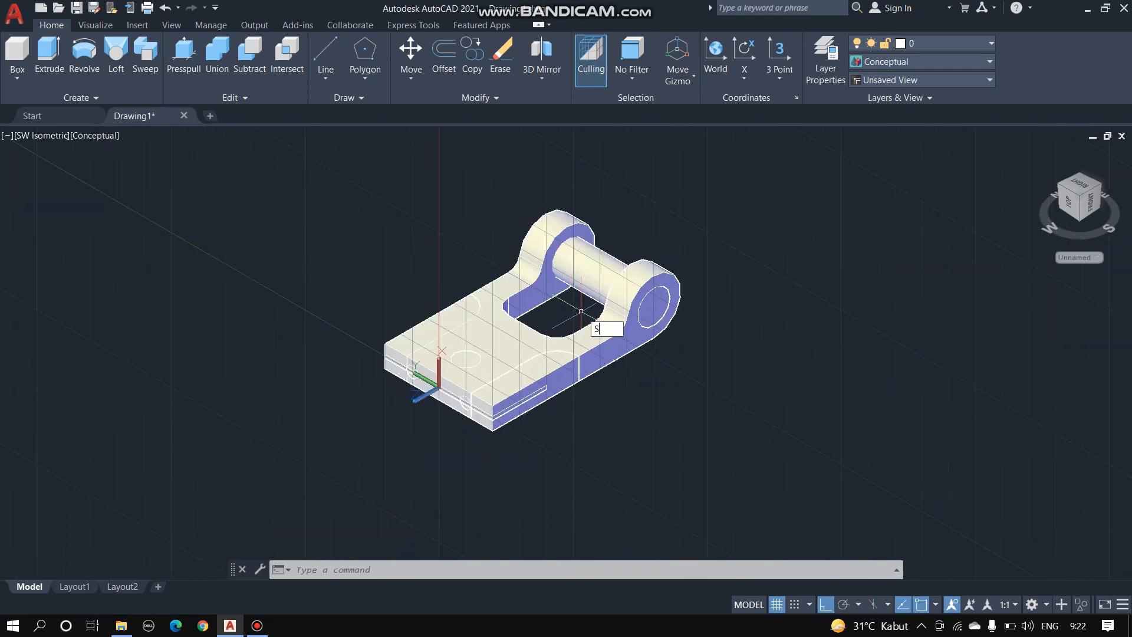
pyautogui.press('Return')
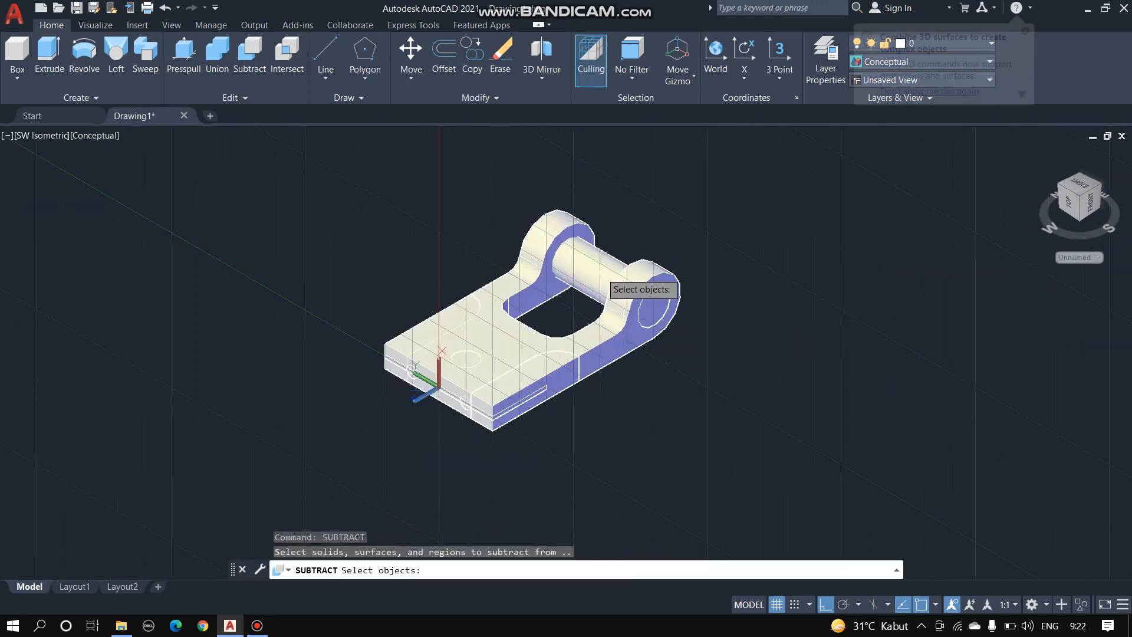
pyautogui.click(513, 349)
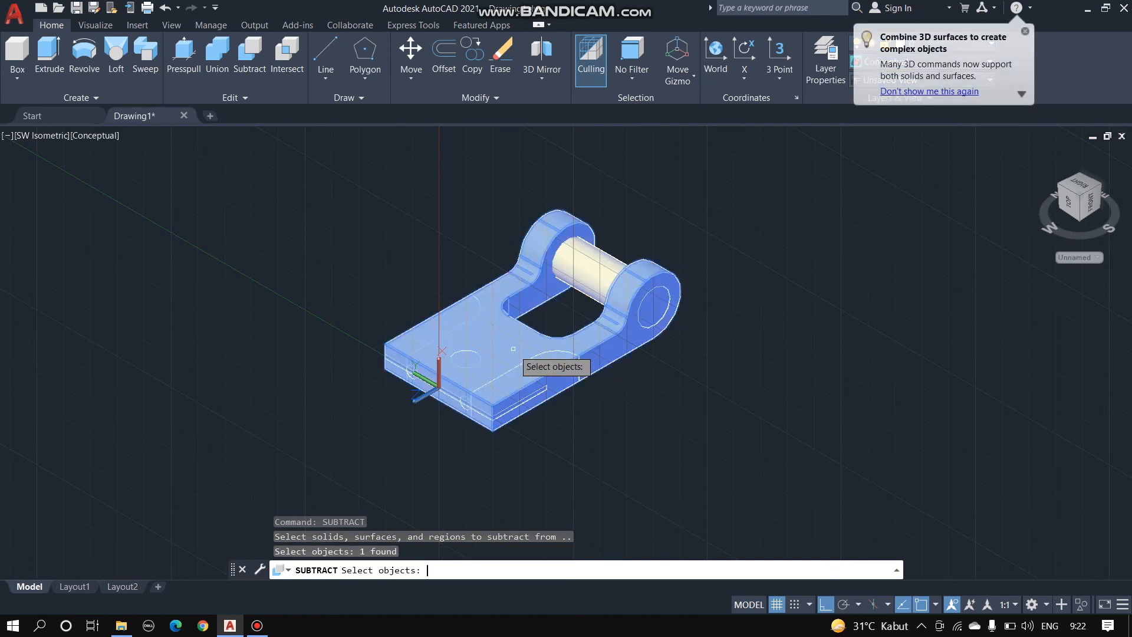
pyautogui.press('Return')
pyautogui.click(584, 276)
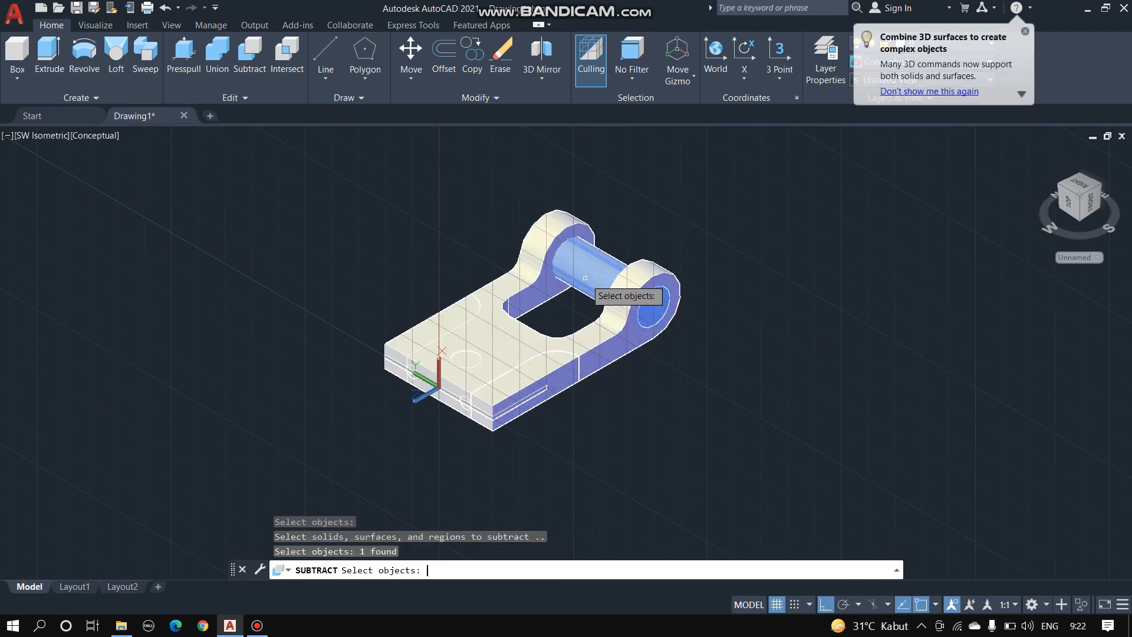
pyautogui.press('Return')
# Subtract both rounded side solids from the hinge plate body to form the side cutouts
pyautogui.write('S')
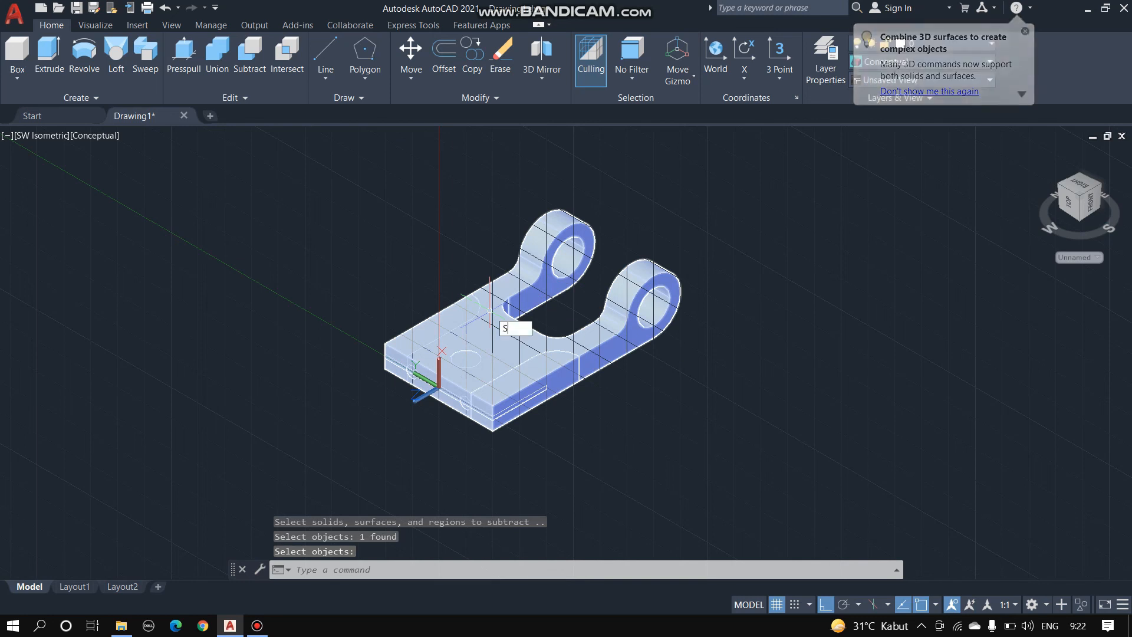
pyautogui.write('UBTRACT')
pyautogui.press('Return')
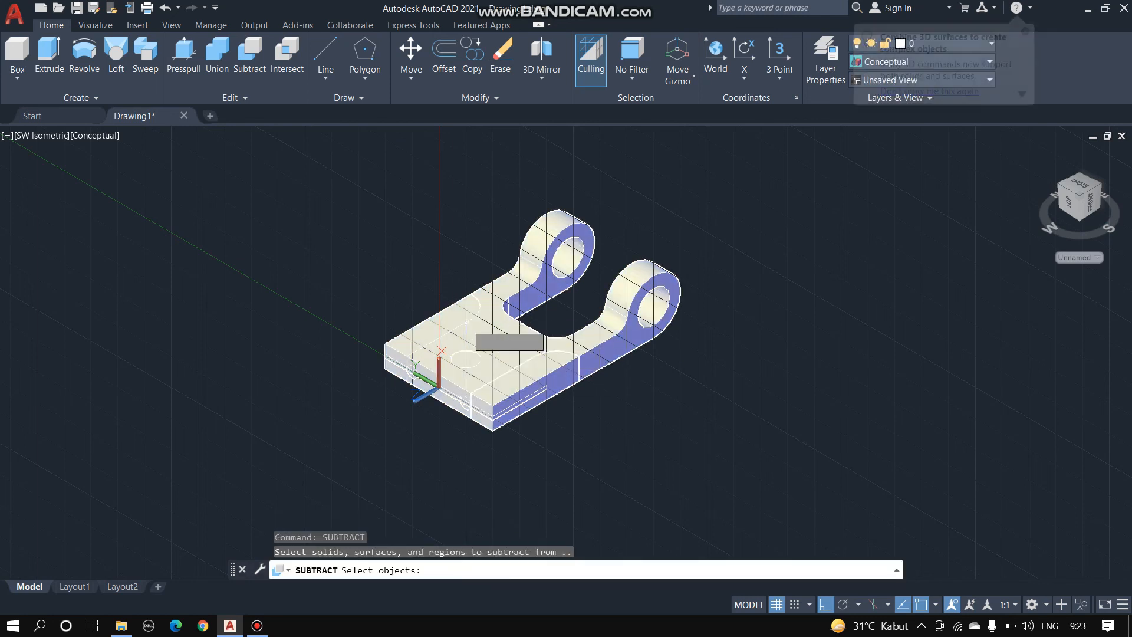
pyautogui.click(498, 336)
pyautogui.press('Return')
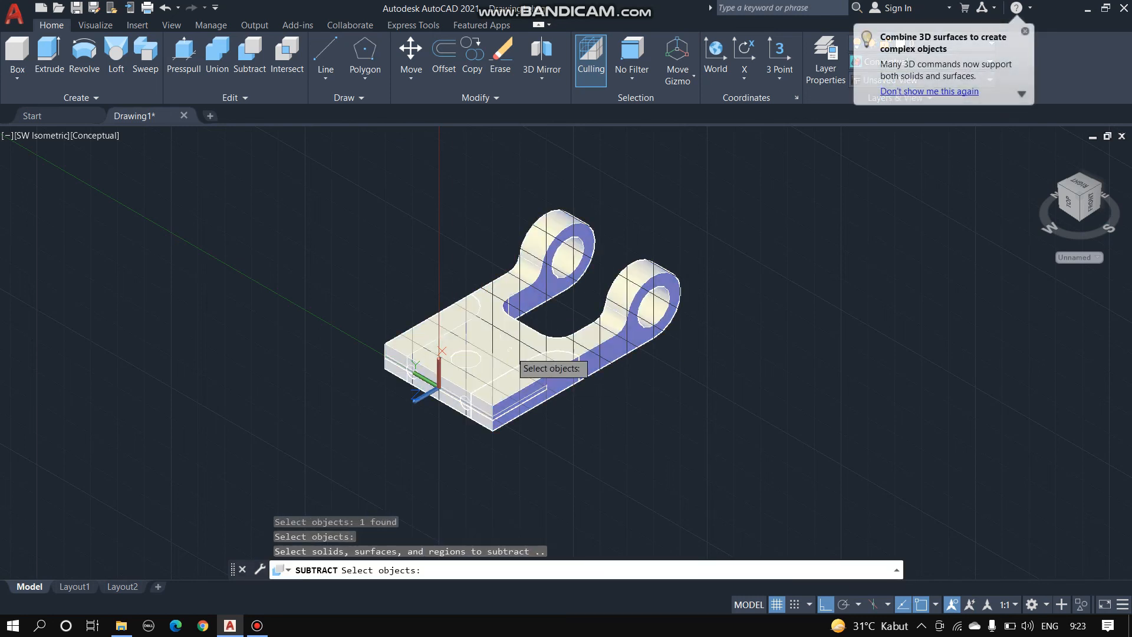
pyautogui.click(537, 368)
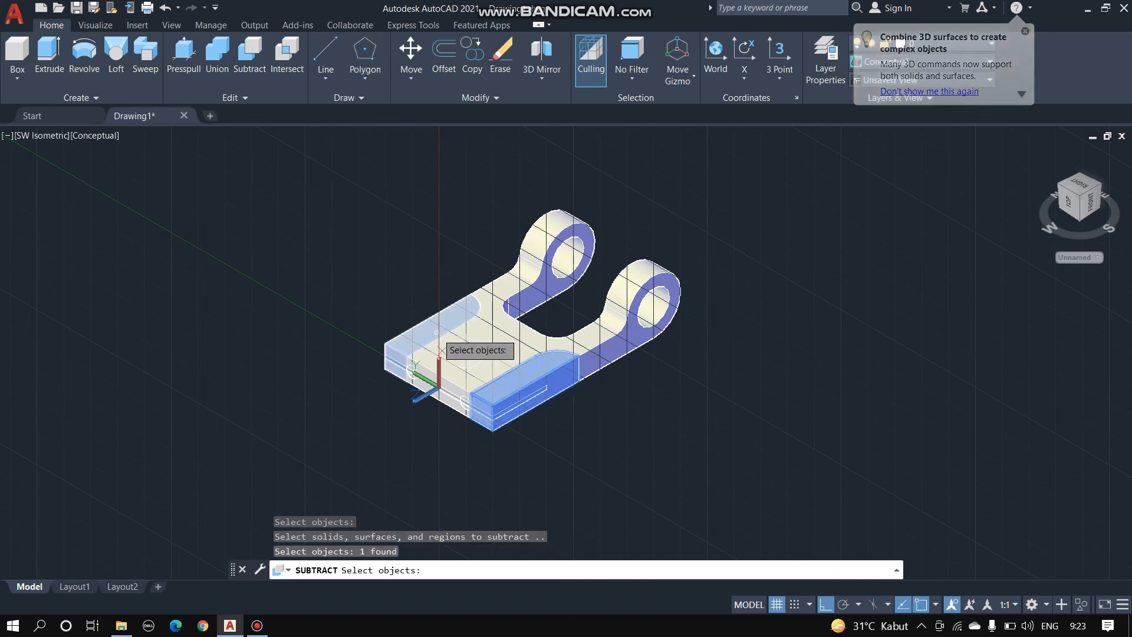
pyautogui.click(436, 333)
pyautogui.press('Return')
# Subtract the vertical hole cylinder, the thin inner slab and the two end-face cylinders from the hinge plate body
pyautogui.press('Return')
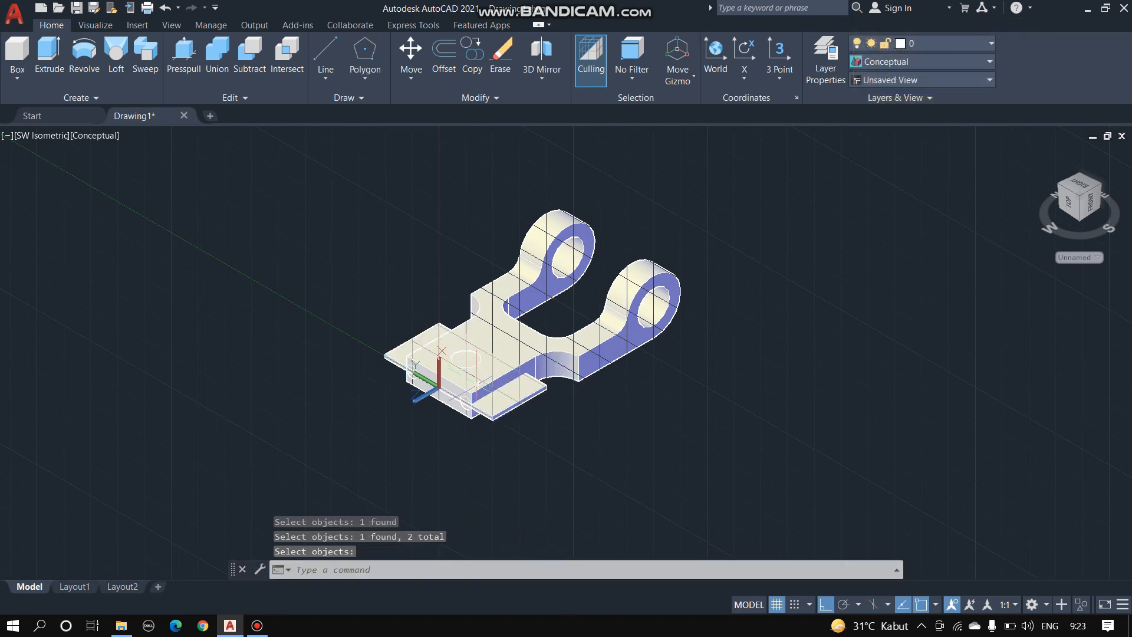
pyautogui.click(502, 337)
pyautogui.press('Return')
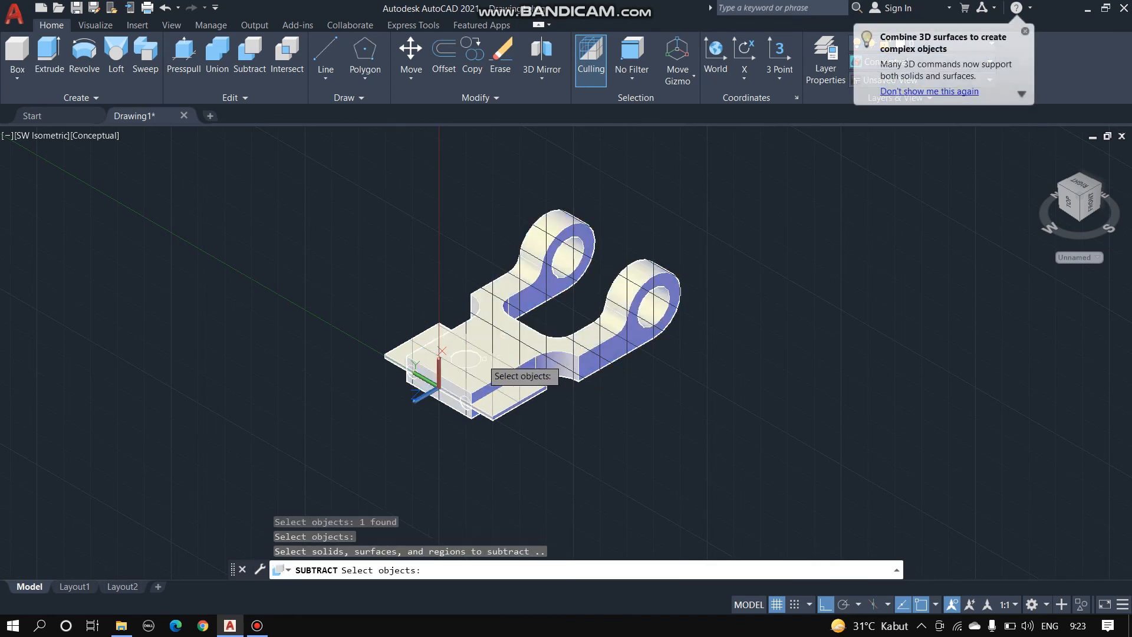
pyautogui.click(471, 357)
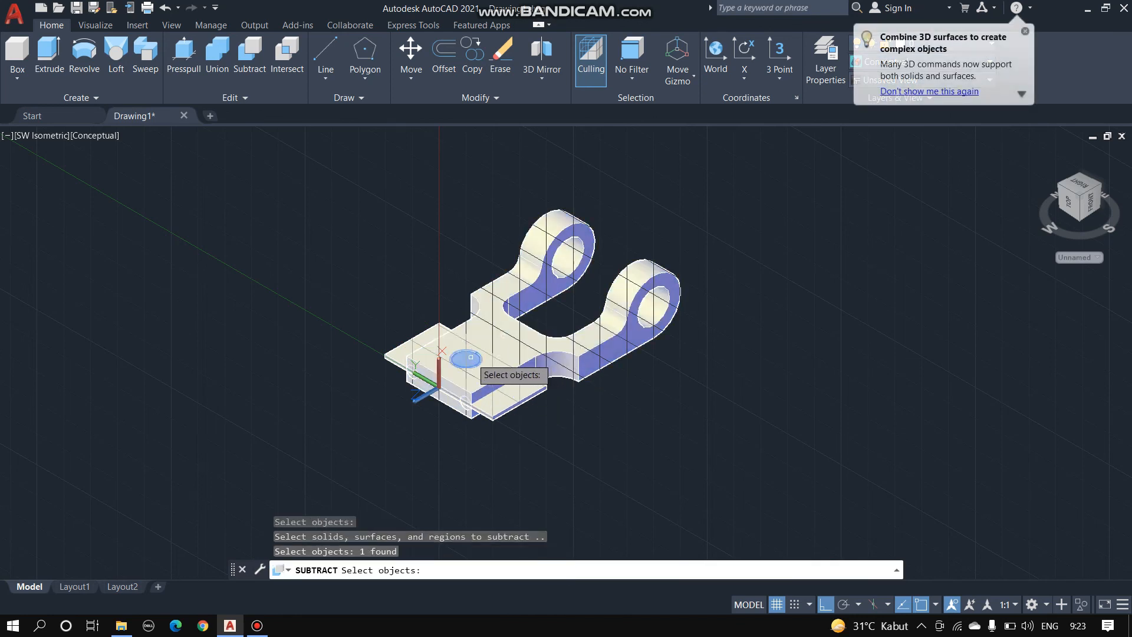
pyautogui.click(510, 401)
pyautogui.scroll(5, 507, 412)
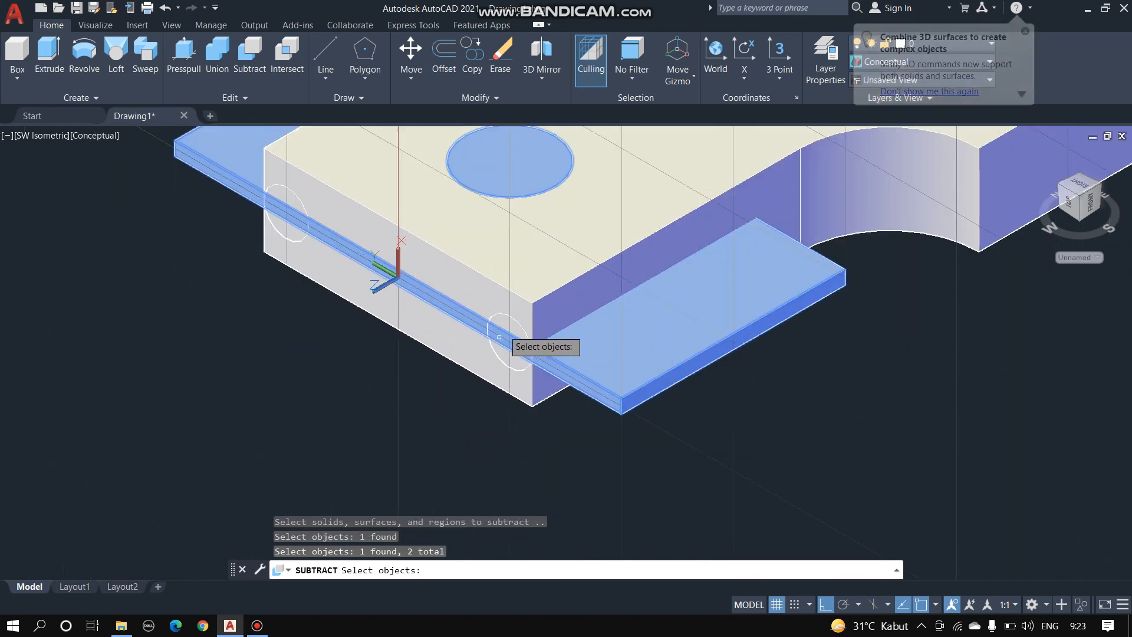
pyautogui.click(511, 323)
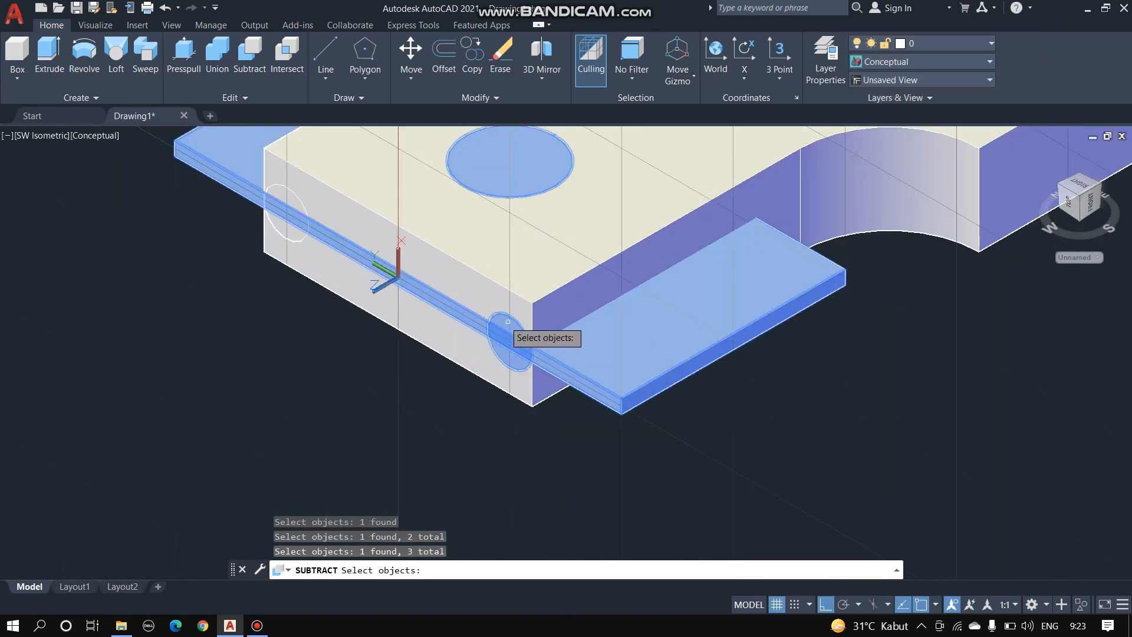
pyautogui.click(297, 203)
pyautogui.press('Return')
# Examine the shaded hinge plate's holes, slot and side cutouts up close and from a distance
pyautogui.scroll(-3, 487, 290)
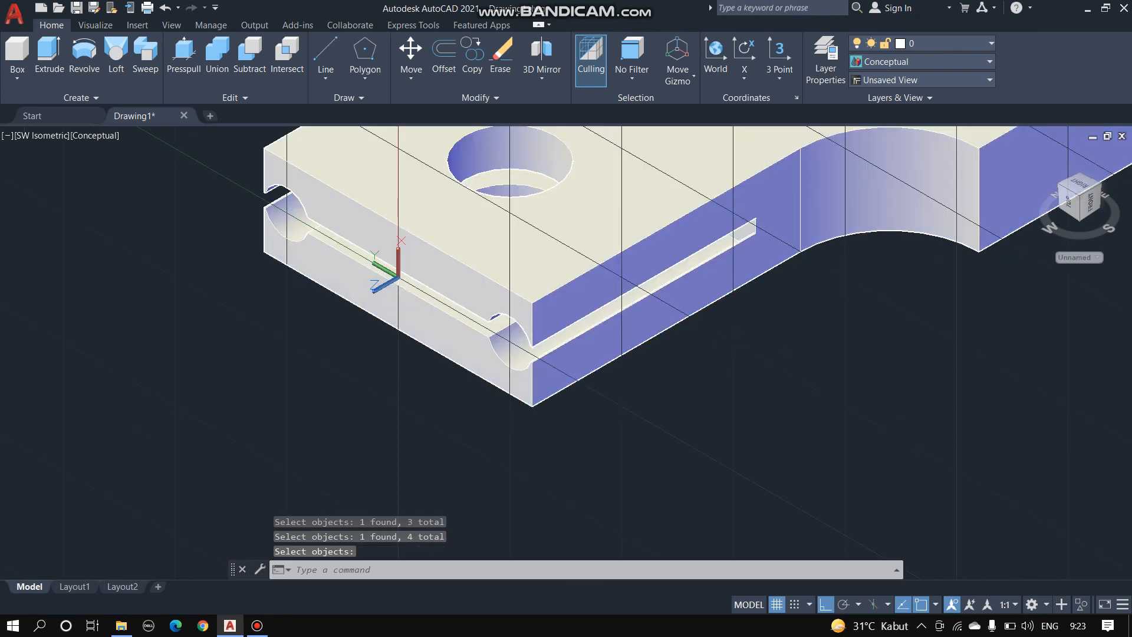
pyautogui.scroll(-5, 519, 272)
pyautogui.scroll(2, 618, 201)
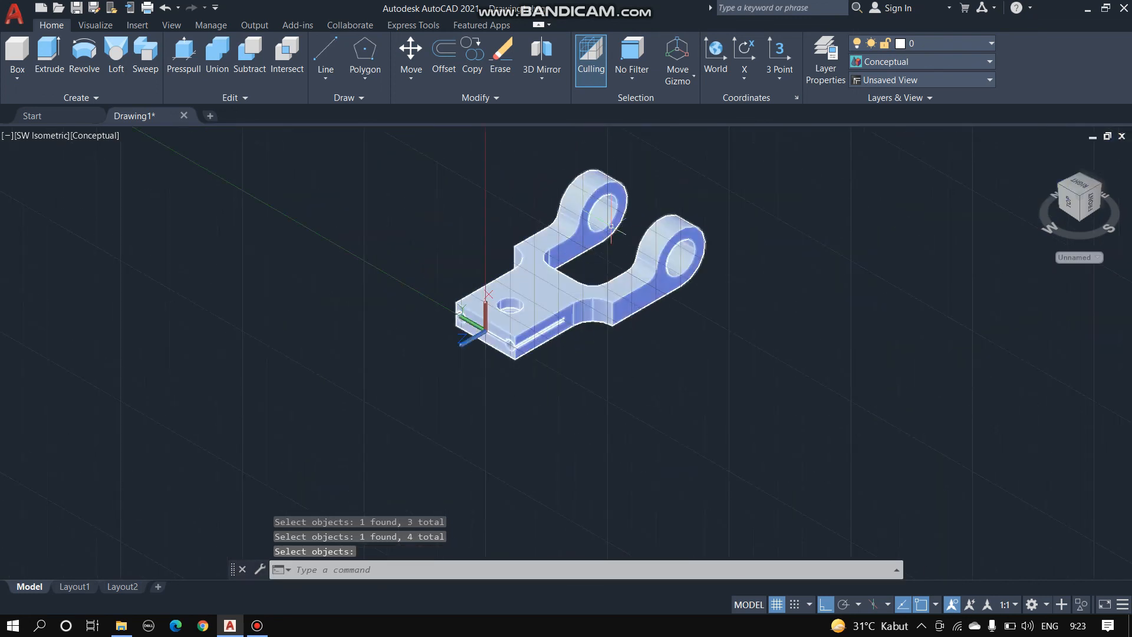
pyautogui.scroll(-3, 623, 192)
pyautogui.scroll(-2, 646, 229)
pyautogui.scroll(3, 646, 229)
pyautogui.scroll(-3, 646, 229)
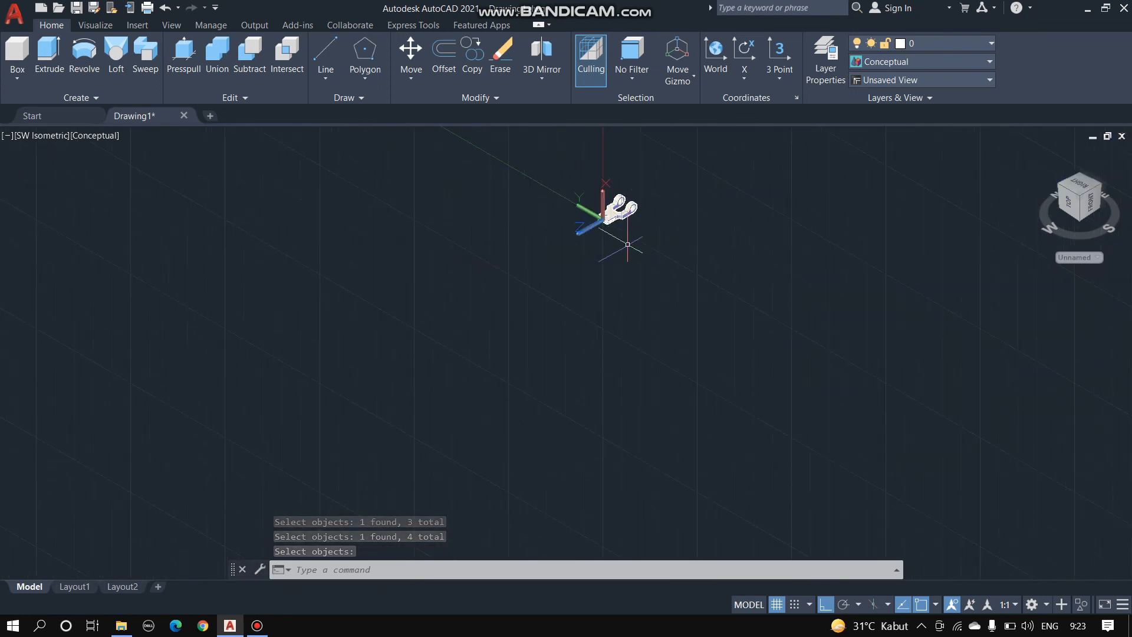
pyautogui.rightClick(647, 228)
pyautogui.click(676, 336)
pyautogui.moveTo(655, 248); pyautogui.dragTo(632, 287)
pyautogui.scroll(5, 632, 287)
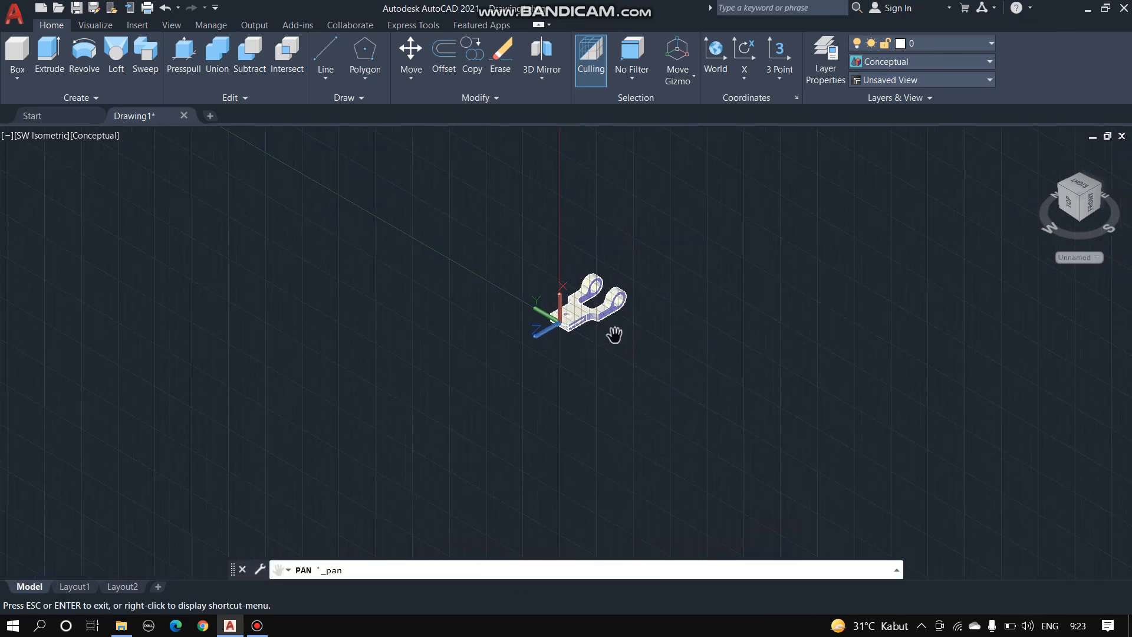
pyautogui.scroll(2, 603, 306)
pyautogui.scroll(2, 649, 387)
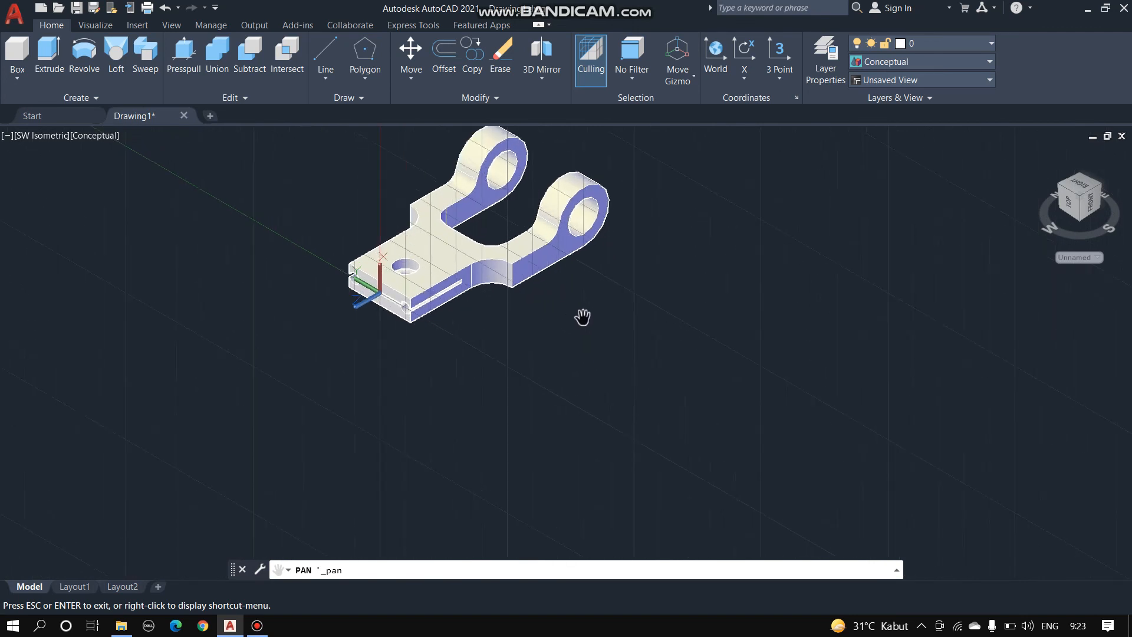
pyautogui.moveTo(602, 382); pyautogui.dragTo(678, 490)
pyautogui.moveTo(538, 316); pyautogui.dragTo(660, 492)
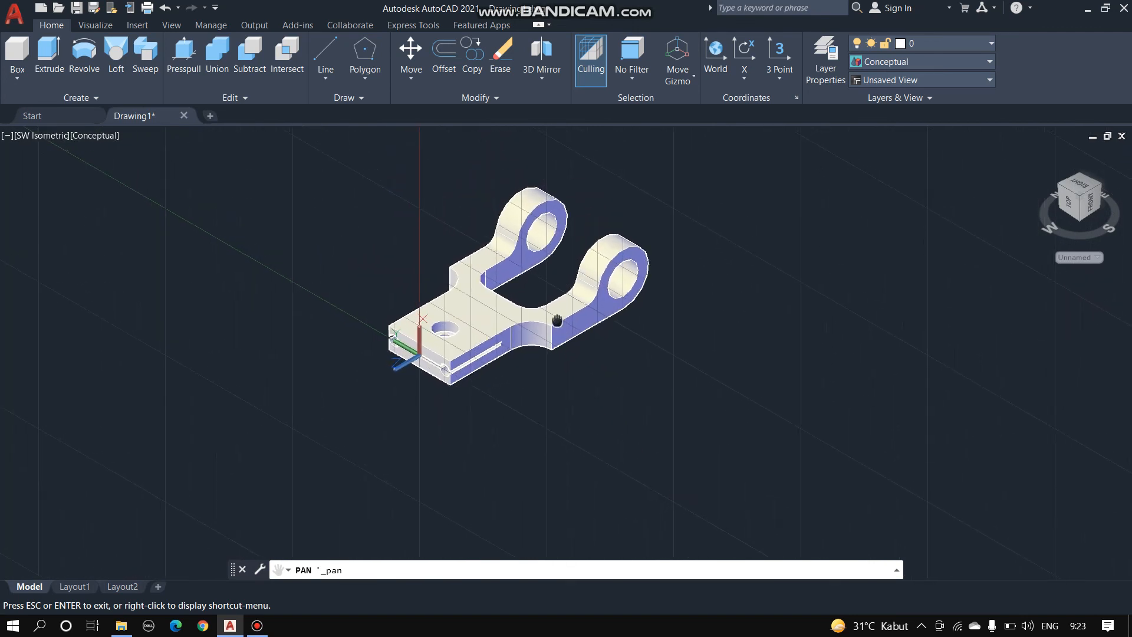
pyautogui.moveTo(556, 320); pyautogui.dragTo(629, 437)
pyautogui.scroll(1, 540, 346)
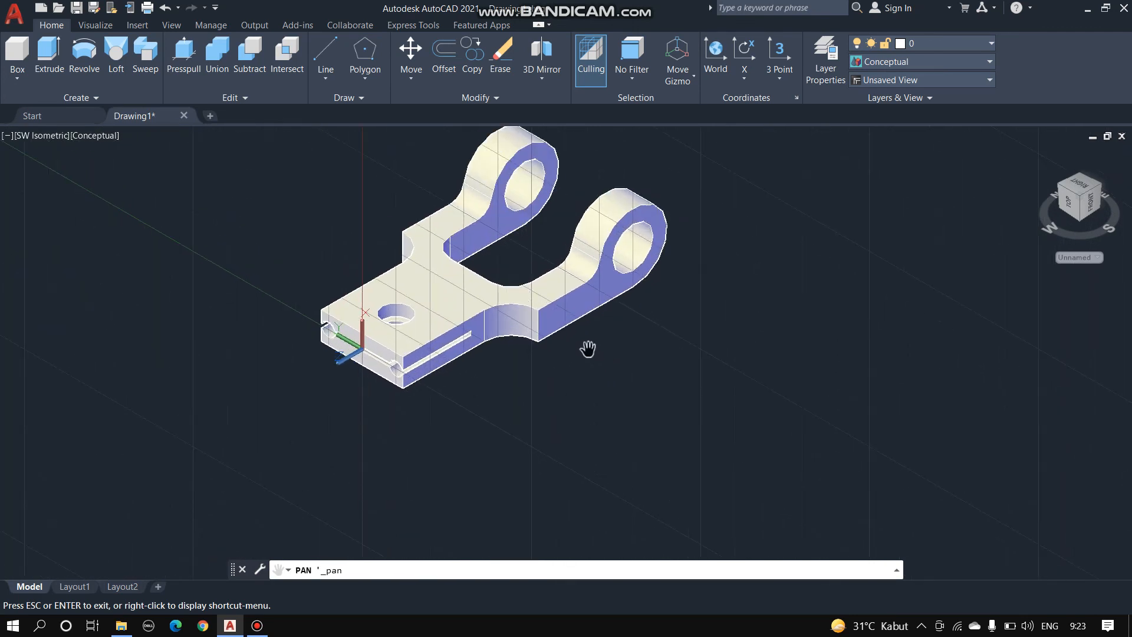
pyautogui.press('Escape')
pyautogui.click(441, 320)
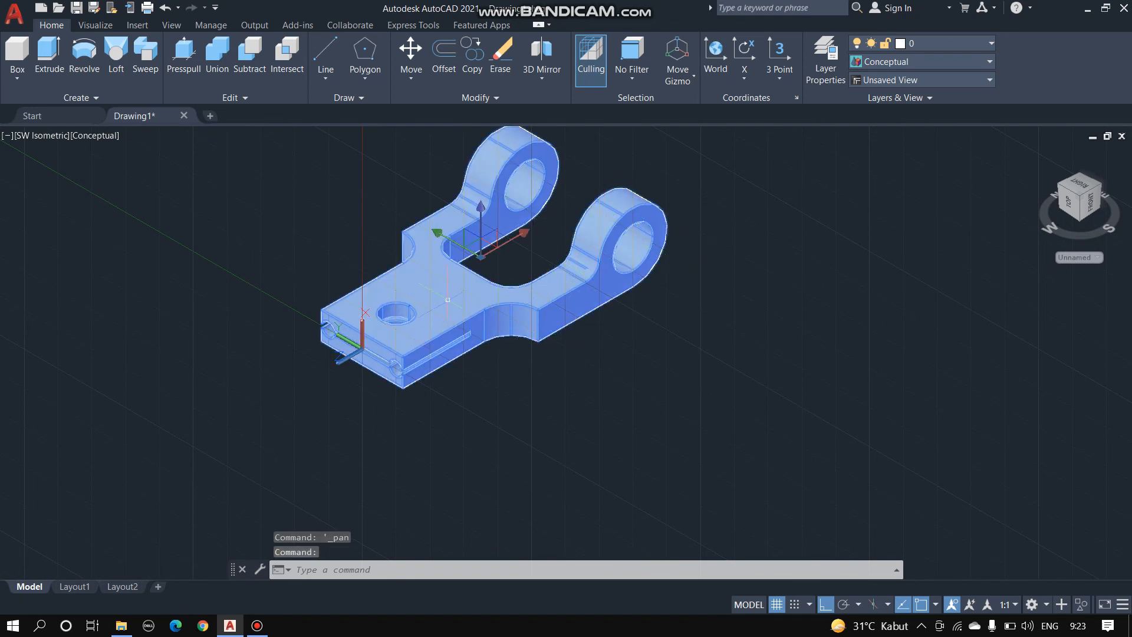
pyautogui.scroll(-4, 354, 301)
pyautogui.press('Escape')
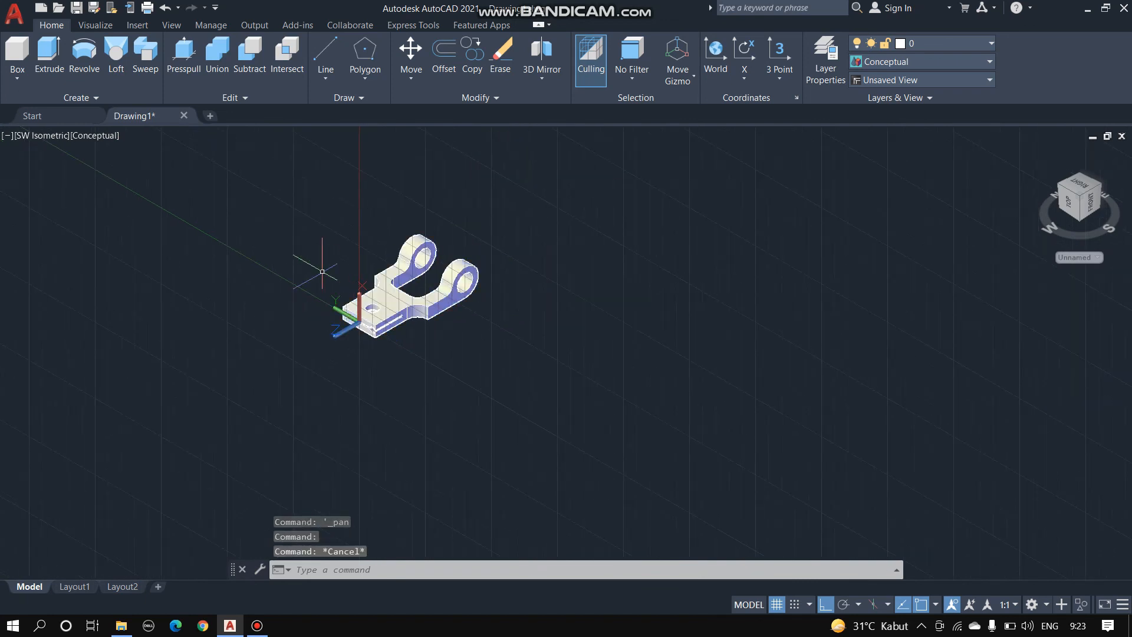
# Try to unite everything in the hinge plate model with Union
pyautogui.write('U')
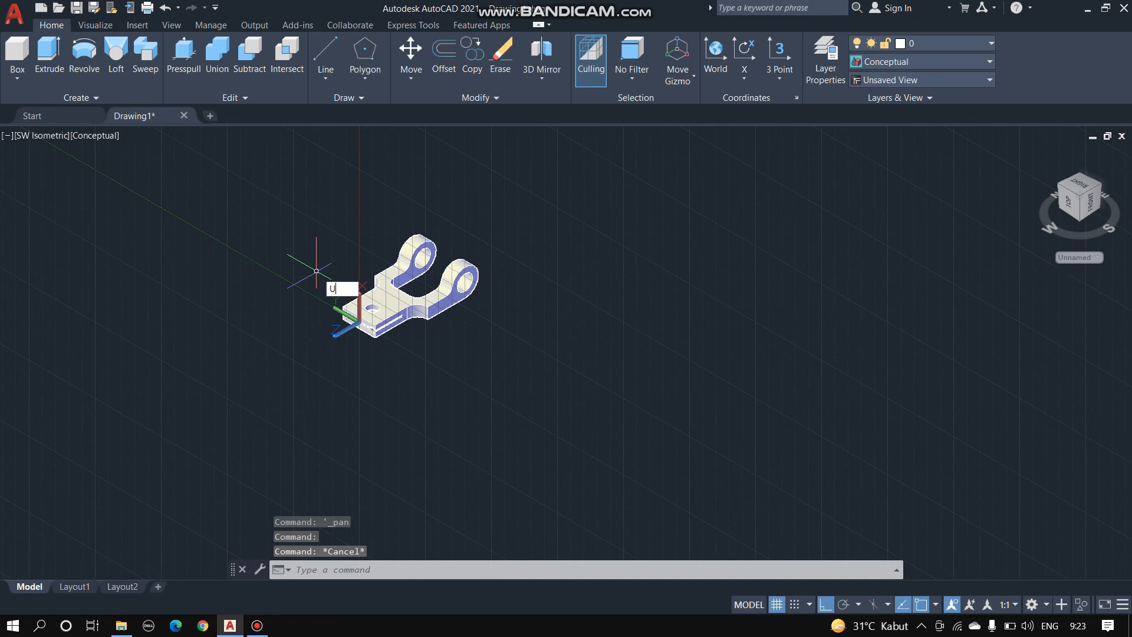
pyautogui.write('NI')
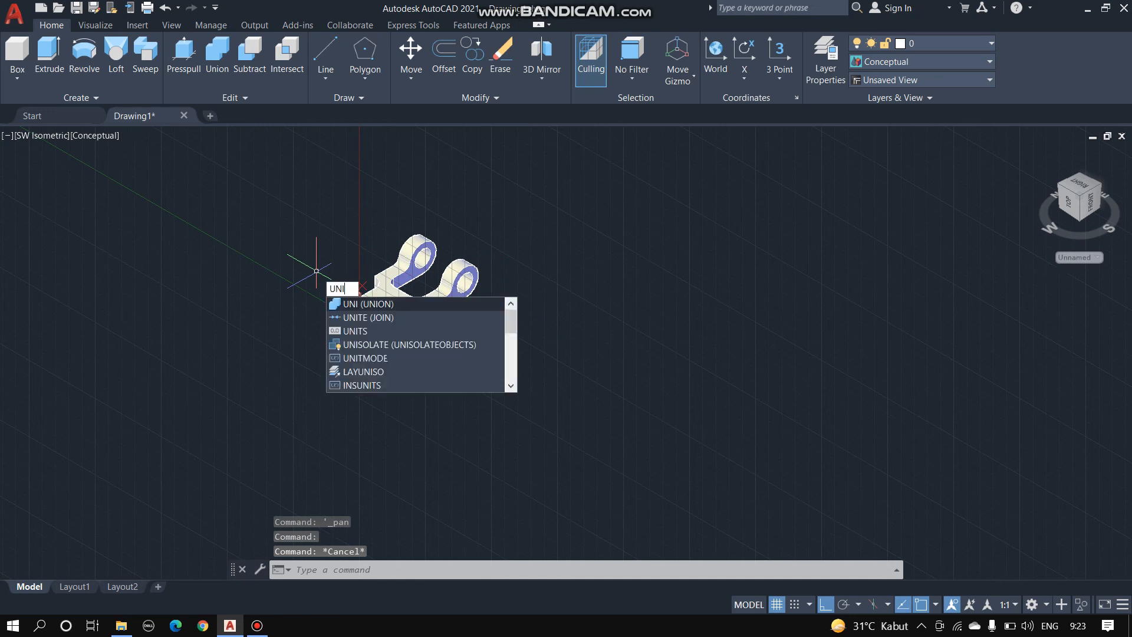
pyautogui.press('Return')
pyautogui.scroll(5, 361, 289)
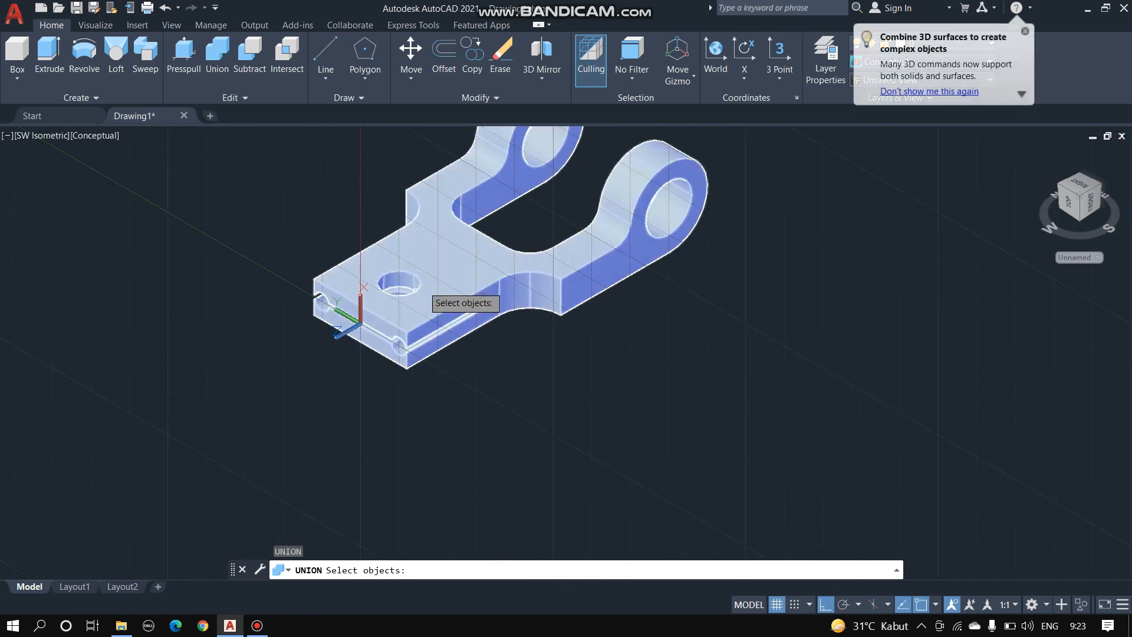
pyautogui.scroll(-5, 334, 233)
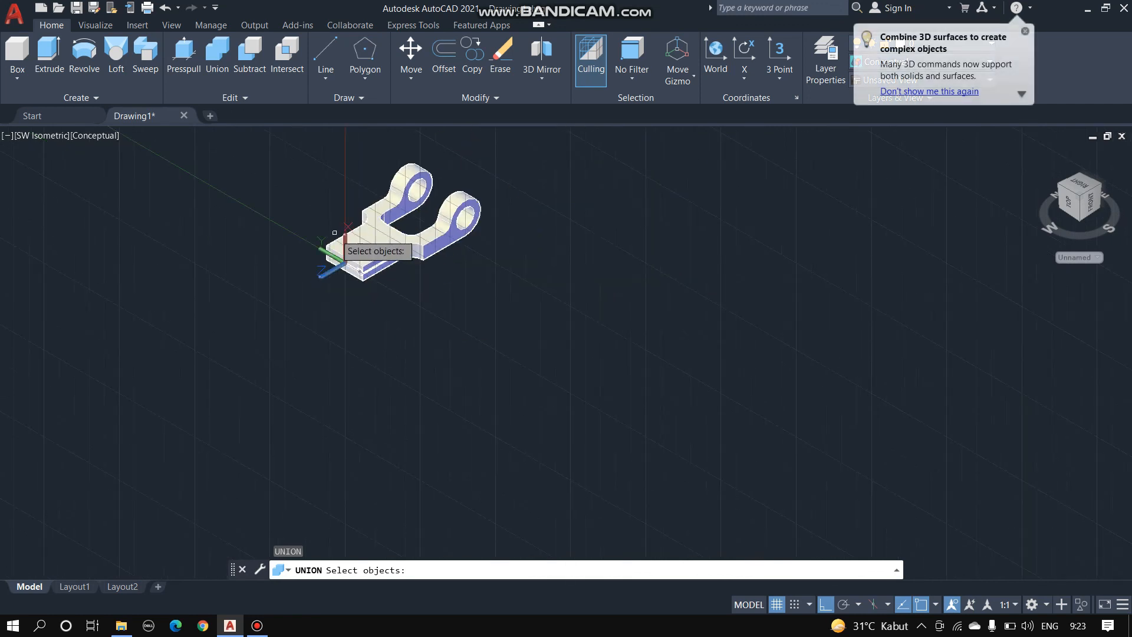
pyautogui.click(241, 137)
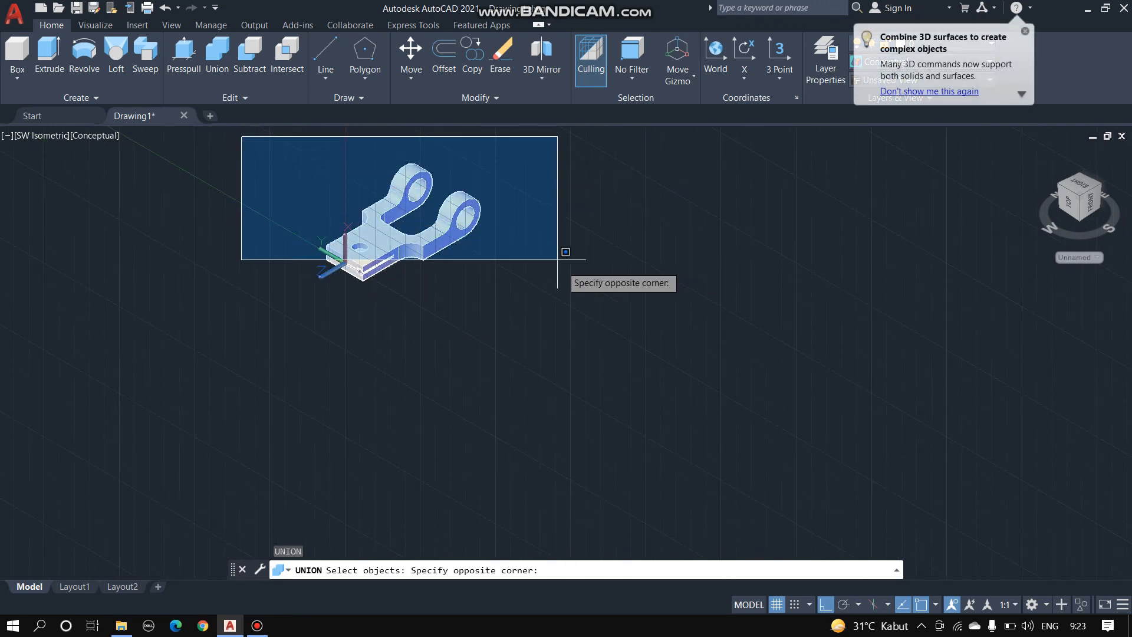
pyautogui.click(539, 331)
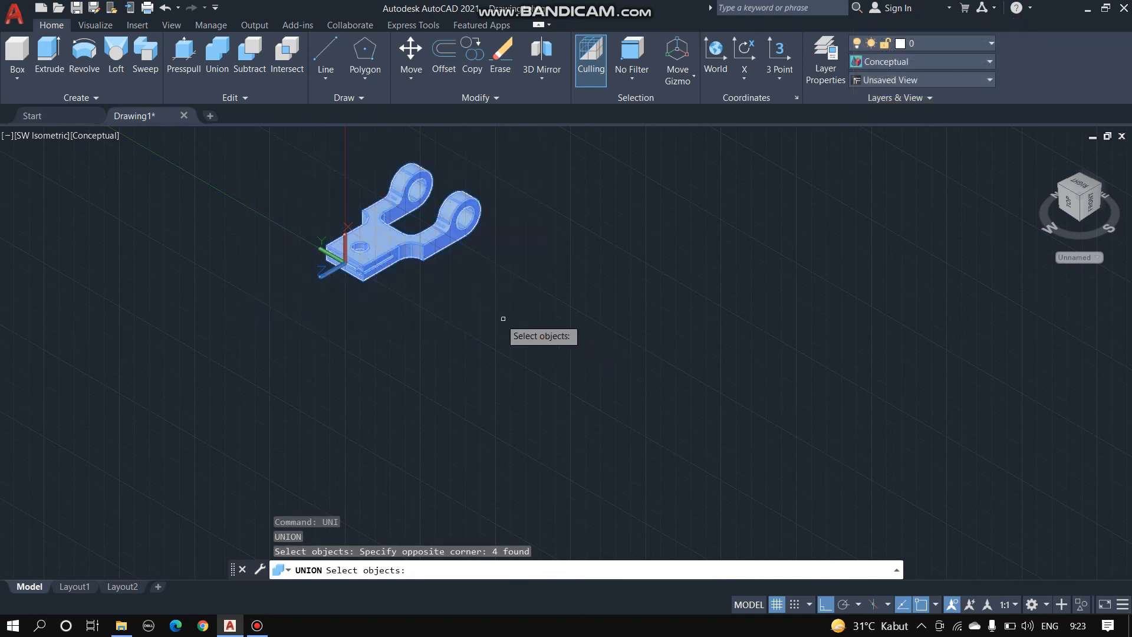
pyautogui.press('Return')
pyautogui.click(411, 248)
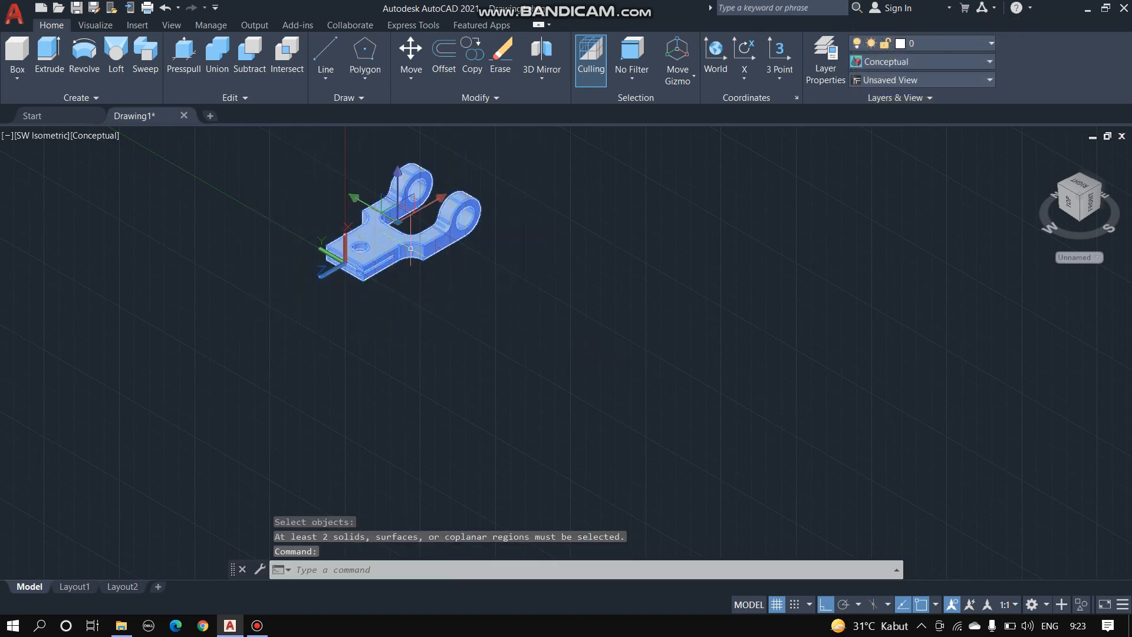
pyautogui.press('Escape')
pyautogui.scroll(3, 410, 248)
pyautogui.click(194, 172)
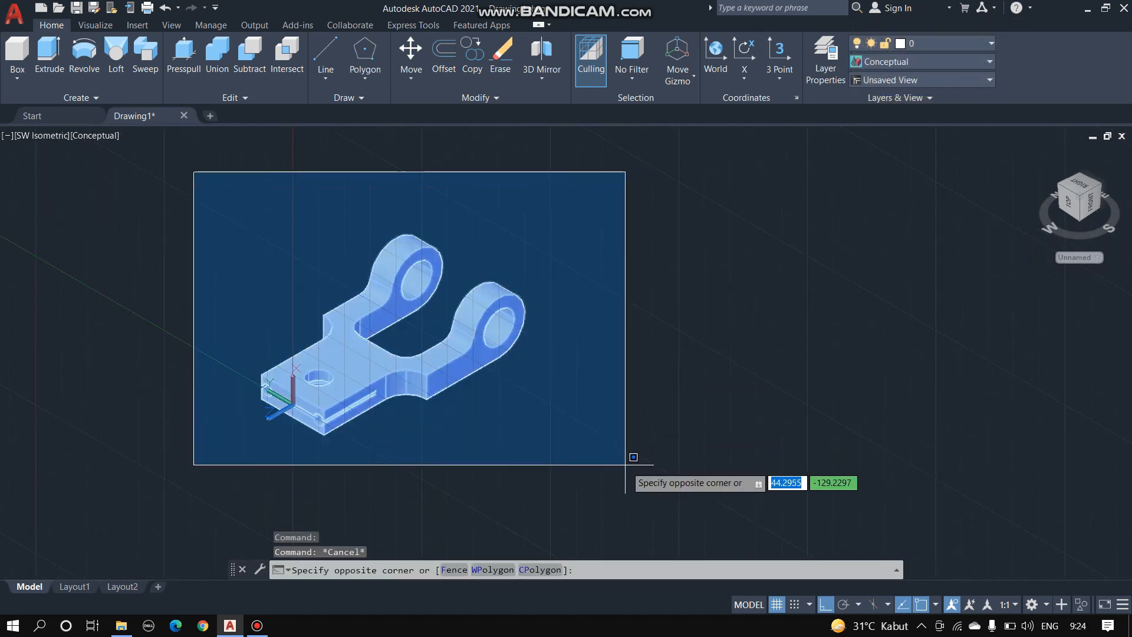
pyautogui.press('Escape')
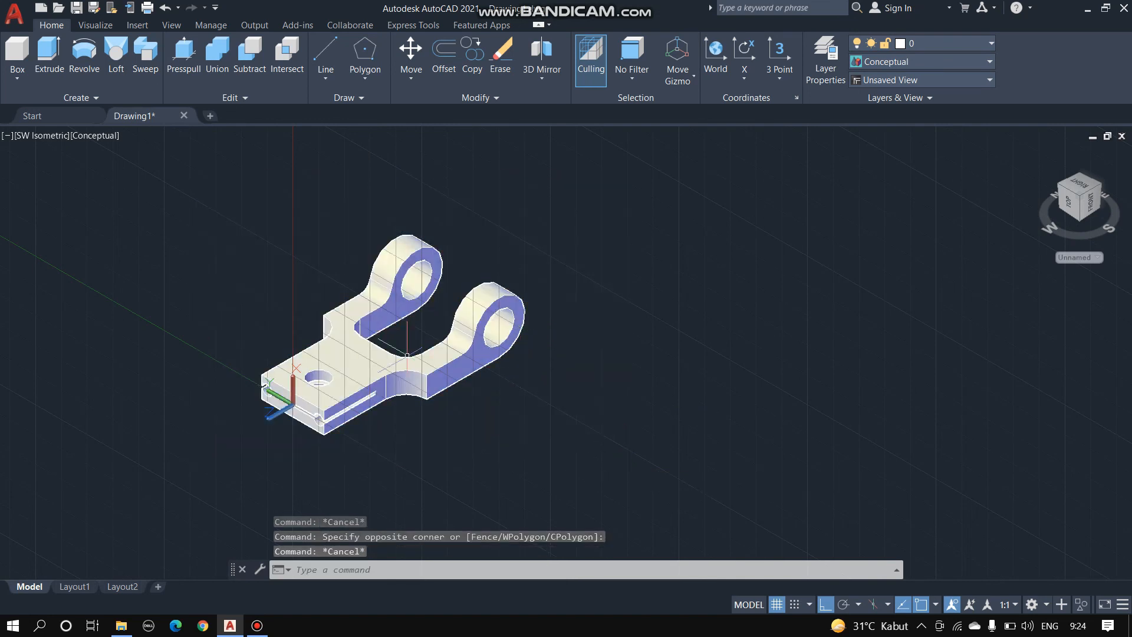
pyautogui.scroll(2, 280, 263)
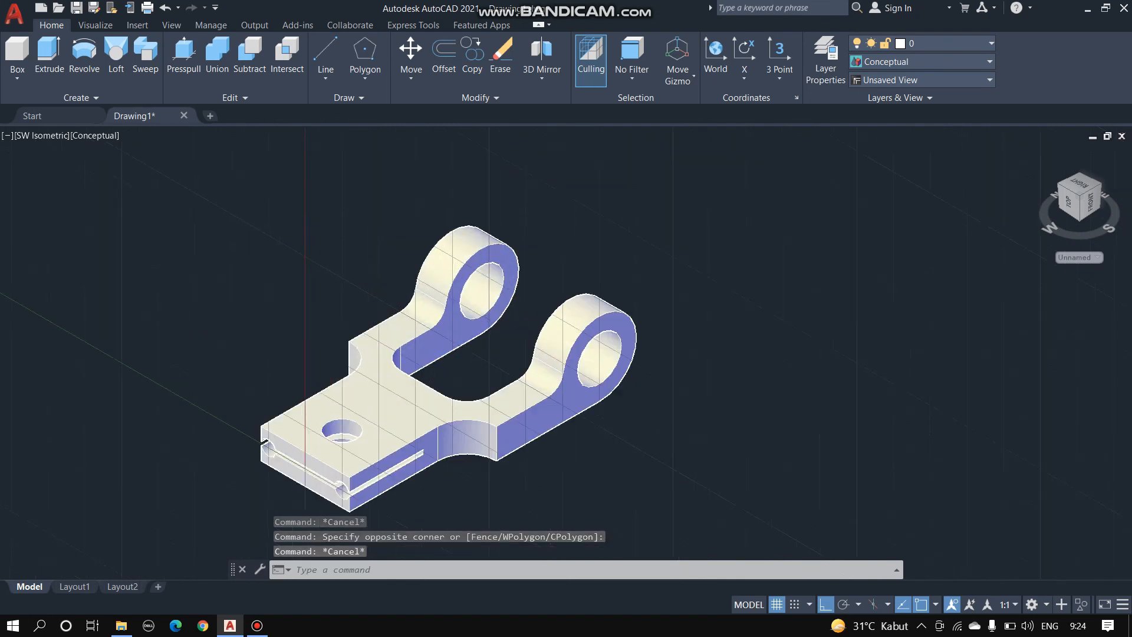
pyautogui.scroll(-5, 253, 245)
pyautogui.scroll(1, 218, 266)
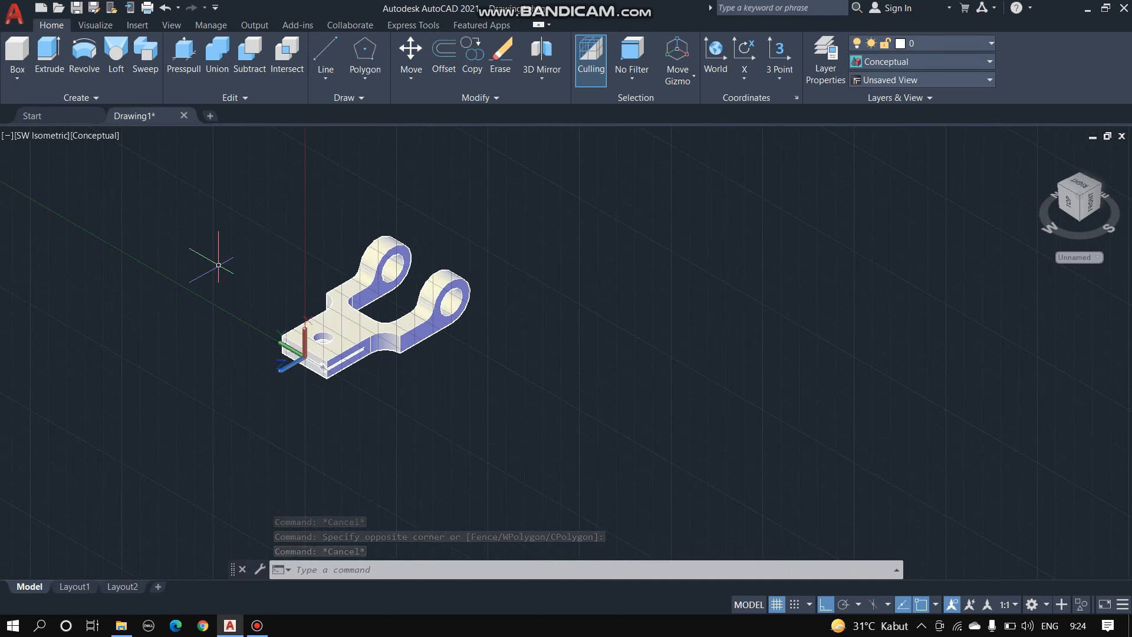
pyautogui.scroll(2, 227, 277)
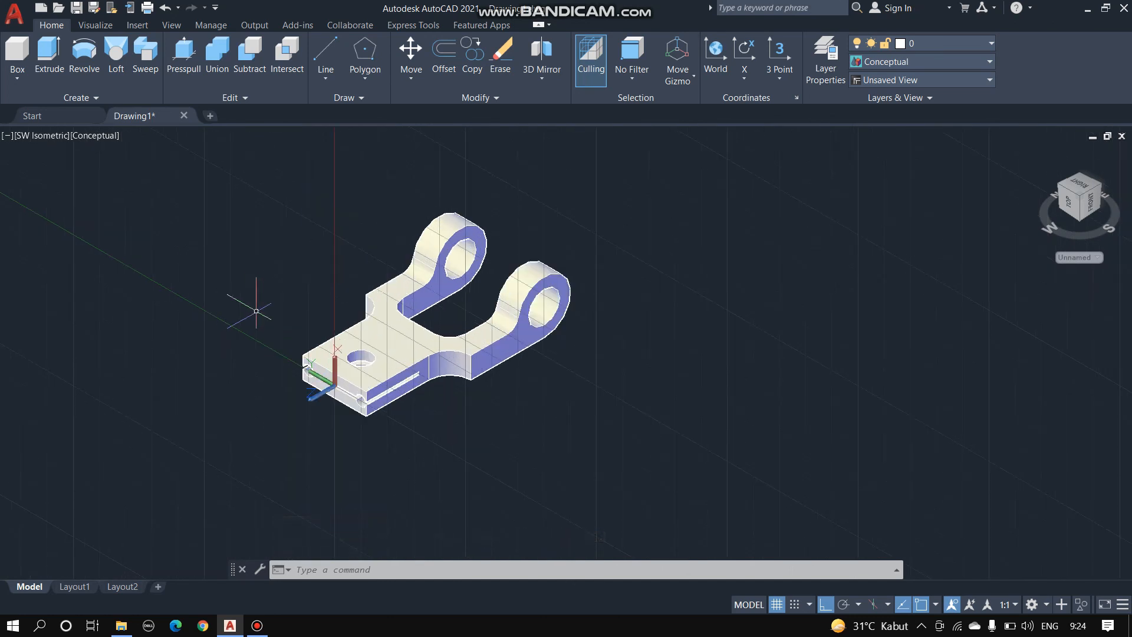
pyautogui.click(227, 189)
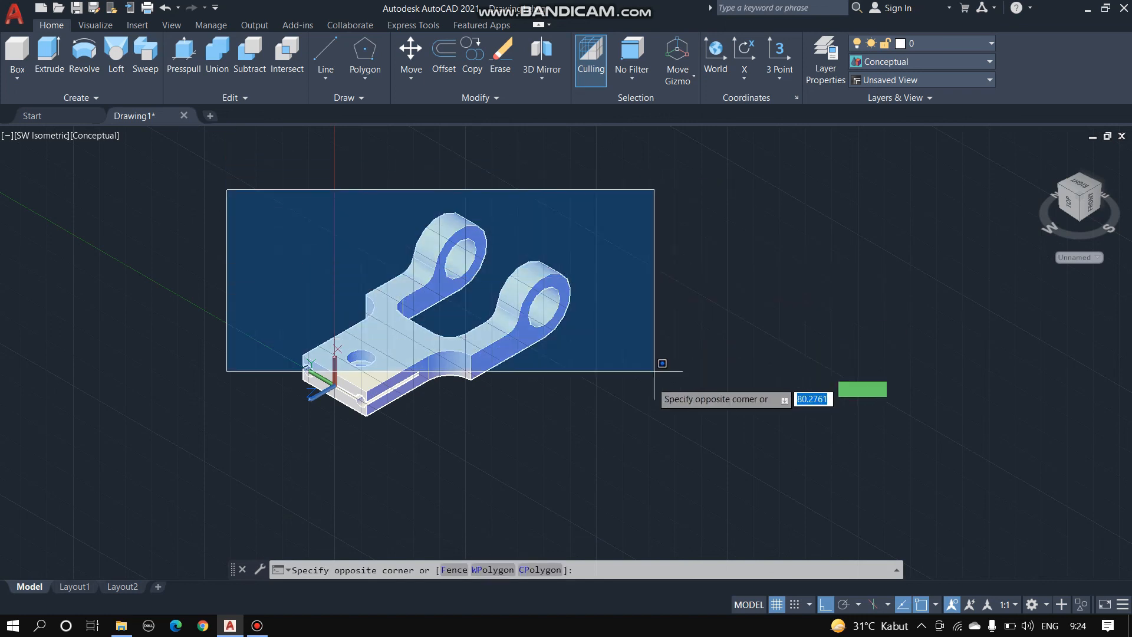
pyautogui.click(626, 392)
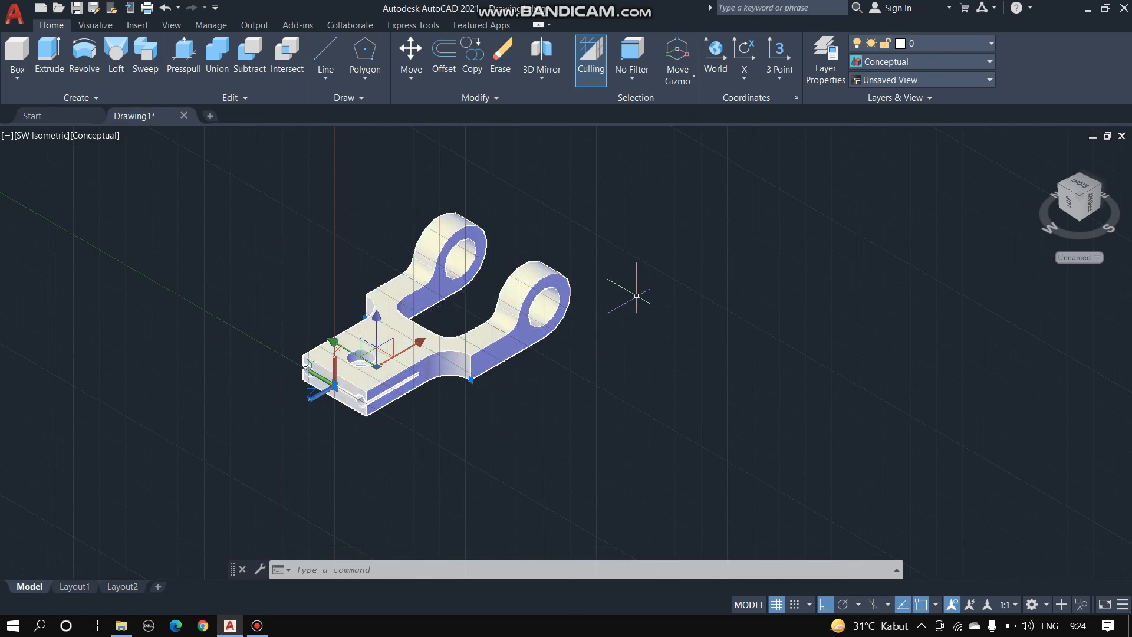
pyautogui.scroll(-2, 407, 407)
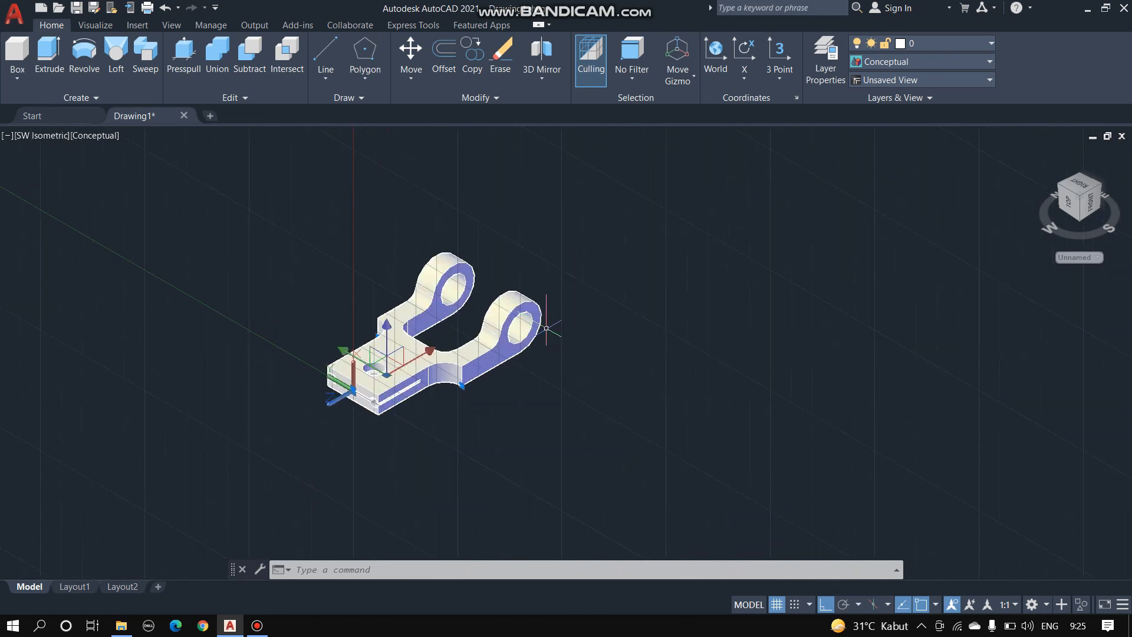
pyautogui.click(257, 626)
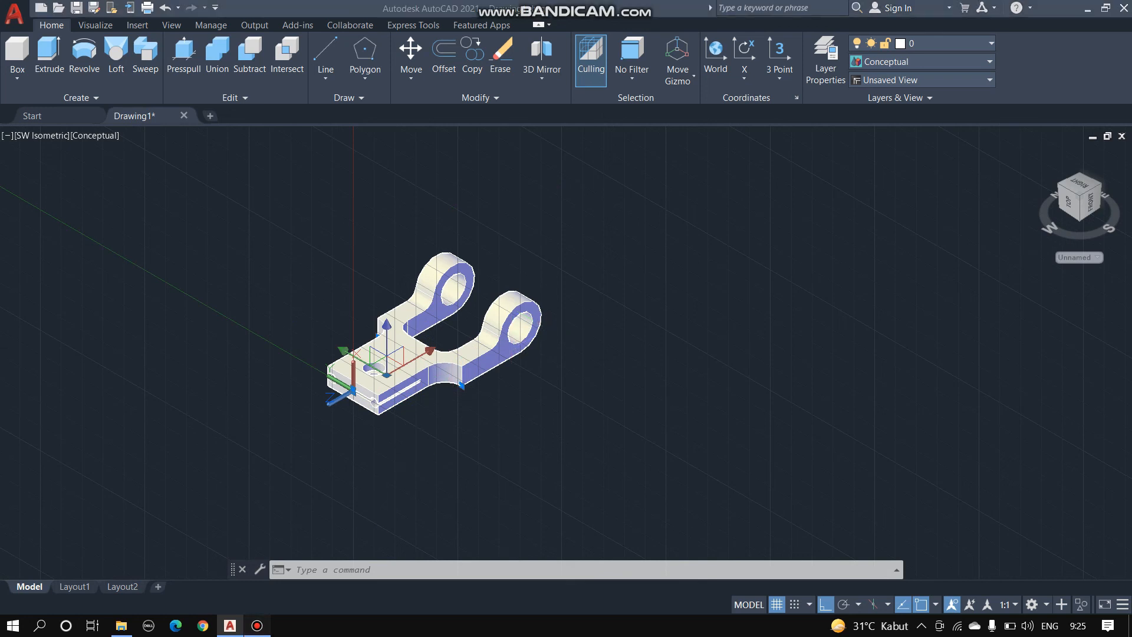